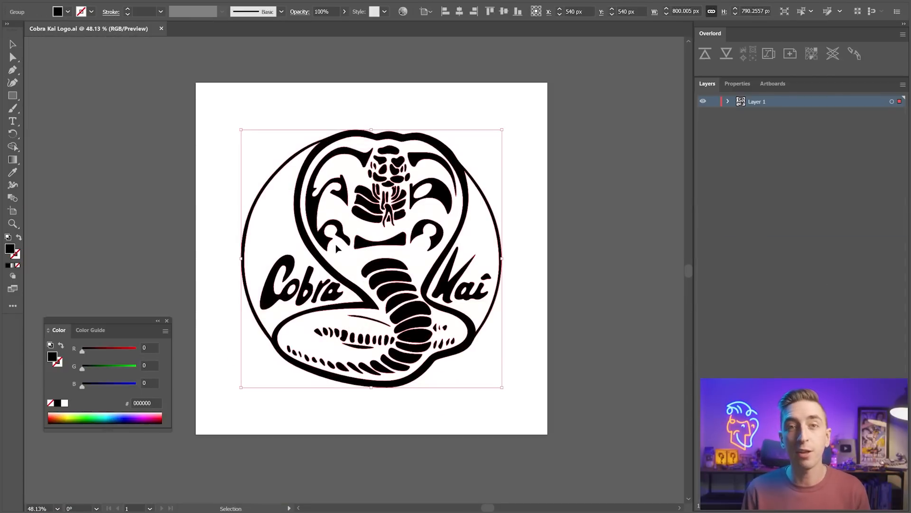
# Transfer the selected Cobra Kai logo from Illustrator into After Effects as a shape layer and display the transparency grid.
pyautogui.click(706, 53)
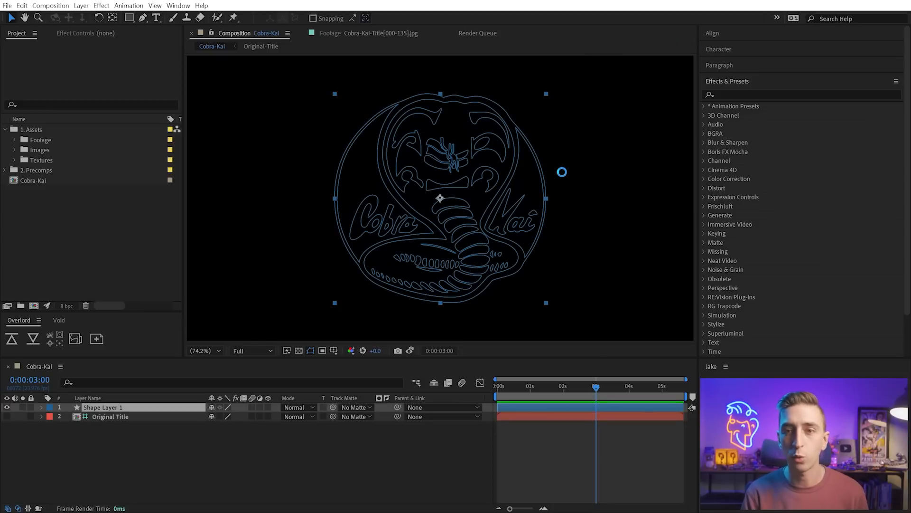
pyautogui.click(298, 350)
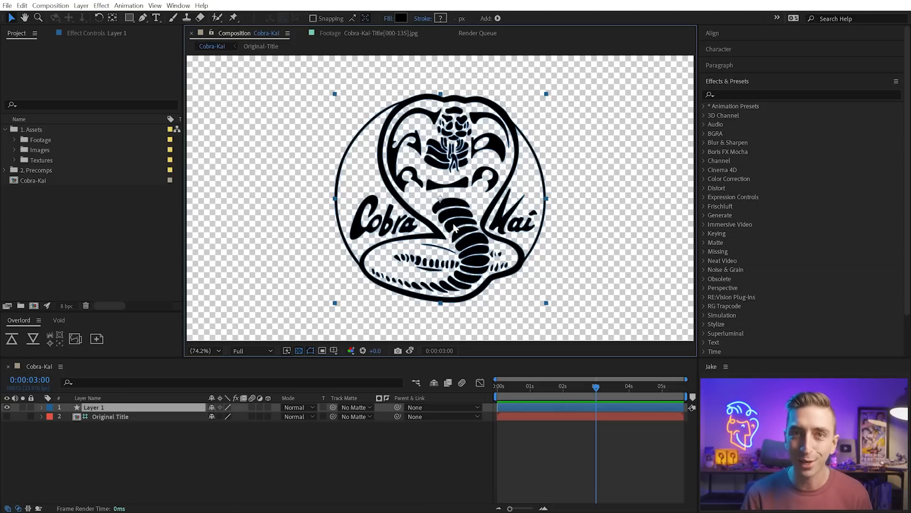
# Rename the imported logo shape layer as Cobra Kai Logo.
pyautogui.click(96, 409)
pyautogui.press('Return')
pyautogui.write('Cobra C')
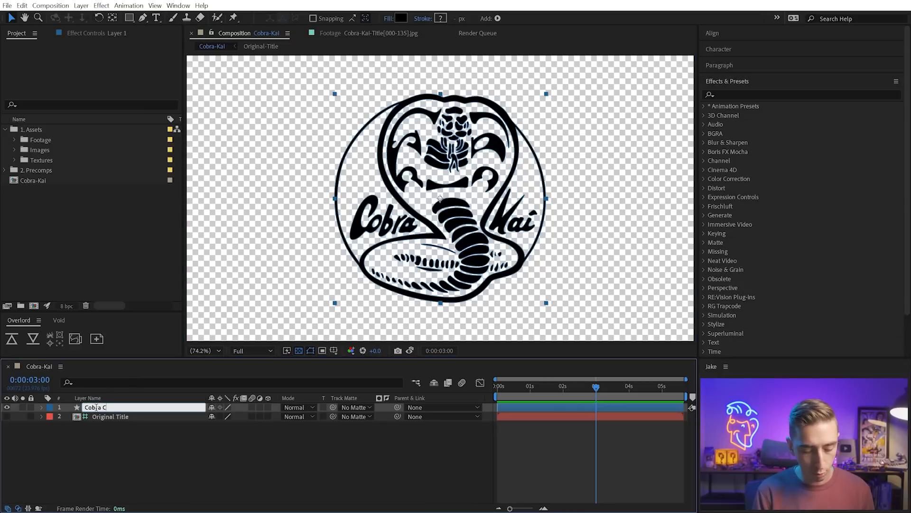
pyautogui.press('BackSpace')
pyautogui.write('Kai Logo')
pyautogui.press('Return')
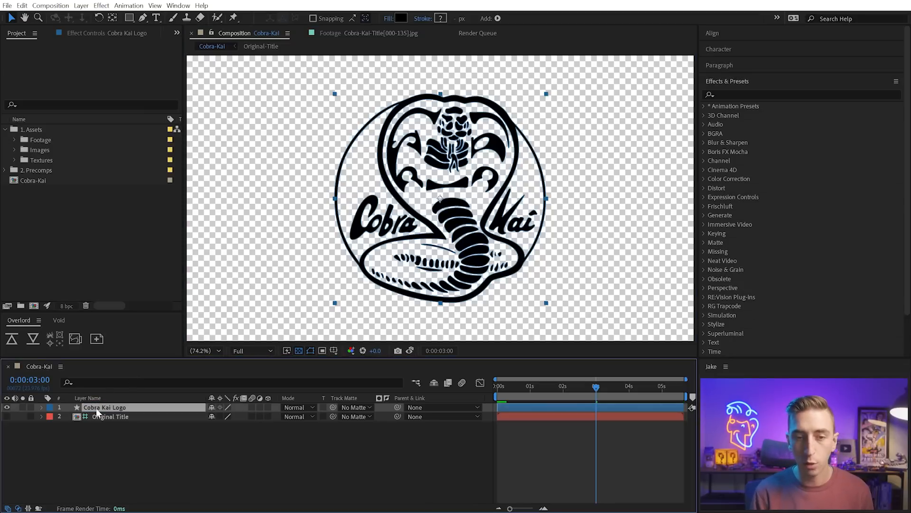
# Pre-compose the Cobra Kai Logo layer into a new composition named Logo Source.
pyautogui.hotkey('ctrl', 'shift', 'c')
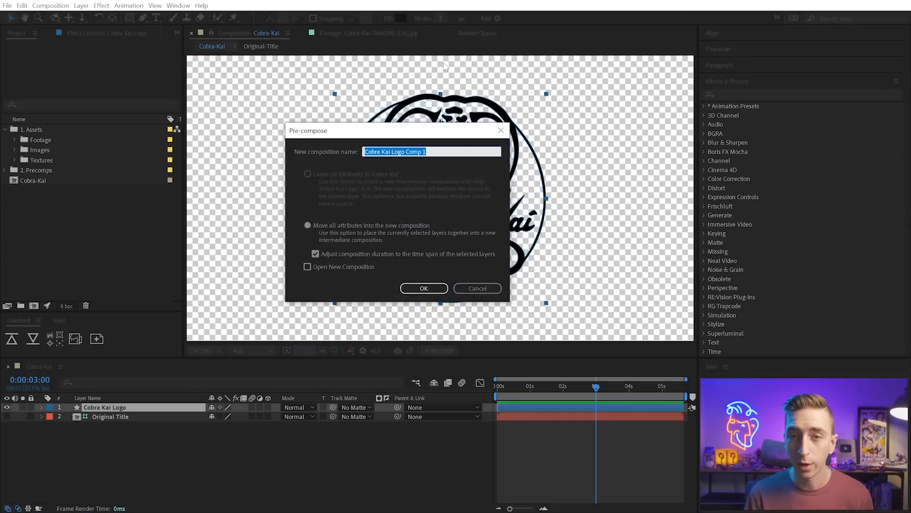
pyautogui.write('Logo')
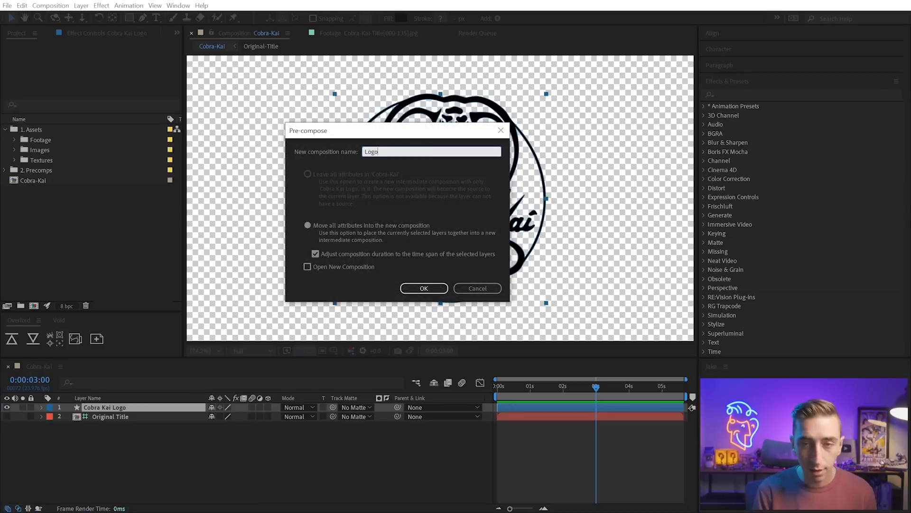
pyautogui.write(' Source')
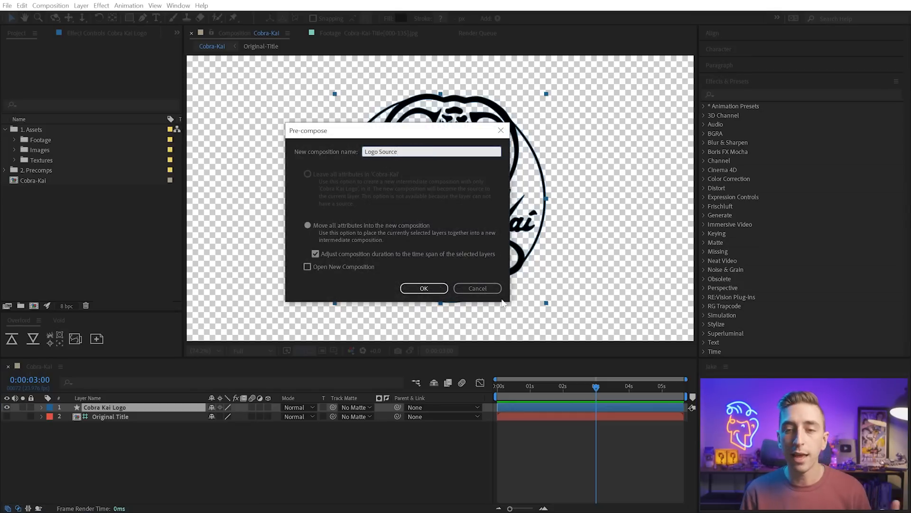
pyautogui.click(424, 288)
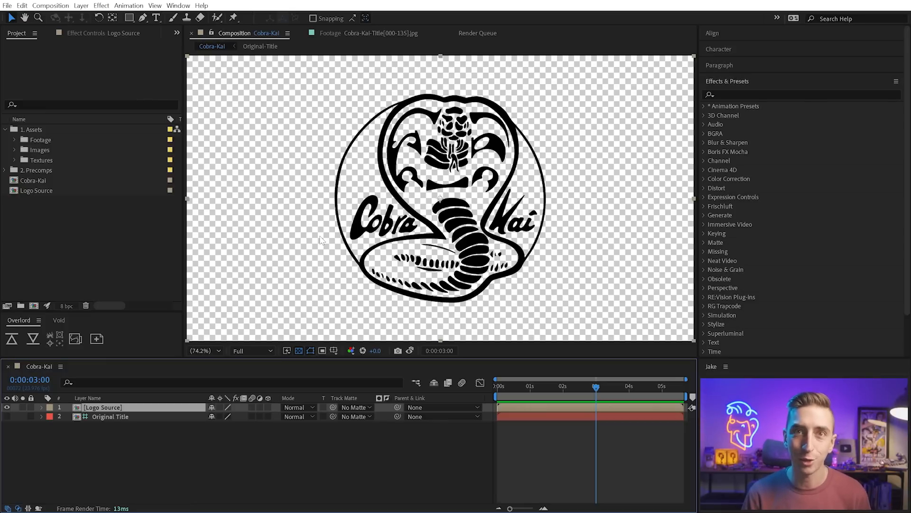
# Show the Original Title layer, hide Logo Source, and examine the reference animation around the three-second mark.
pyautogui.click(7, 416)
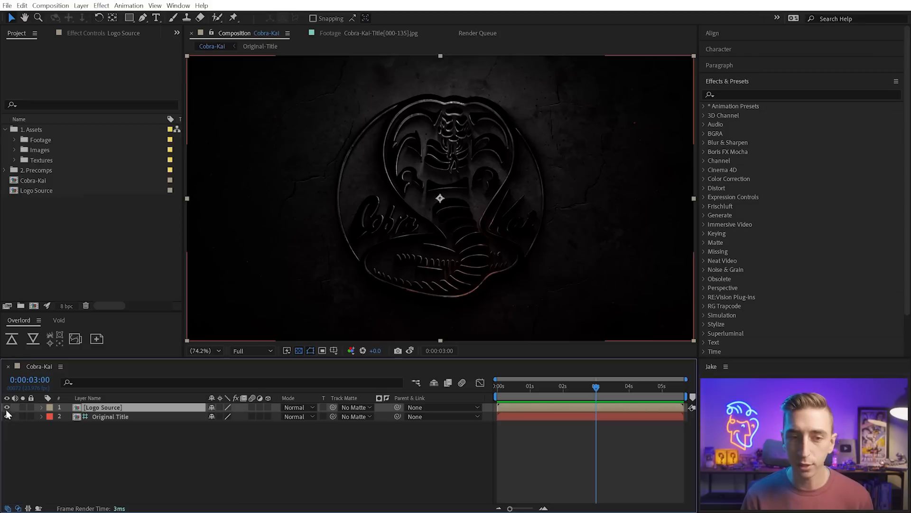
pyautogui.click(7, 408)
pyautogui.moveTo(597, 390)
pyautogui.mouseDown()
pyautogui.moveTo(504, 386)
pyautogui.moveTo(674, 378)
pyautogui.moveTo(506, 374)
pyautogui.moveTo(610, 375)
pyautogui.moveTo(557, 379)
pyautogui.moveTo(611, 378)
pyautogui.moveTo(595, 385)
pyautogui.mouseUp()
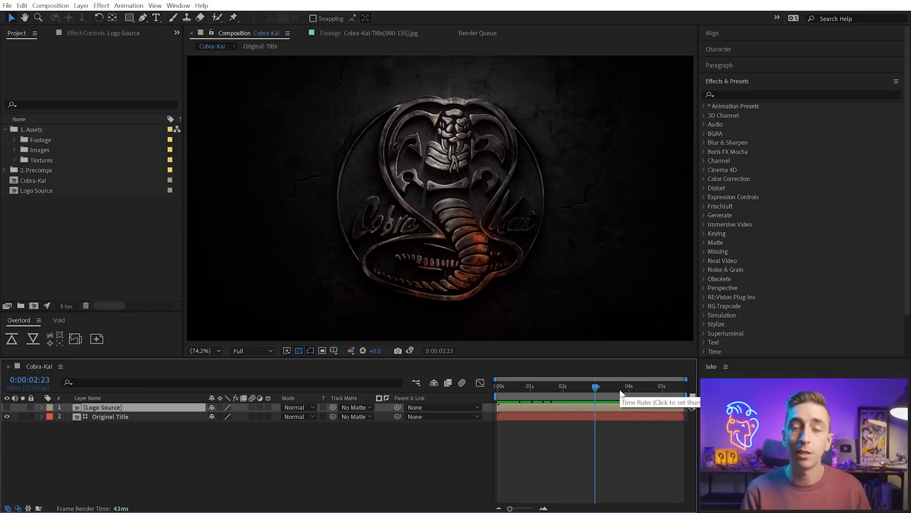
pyautogui.click(599, 386)
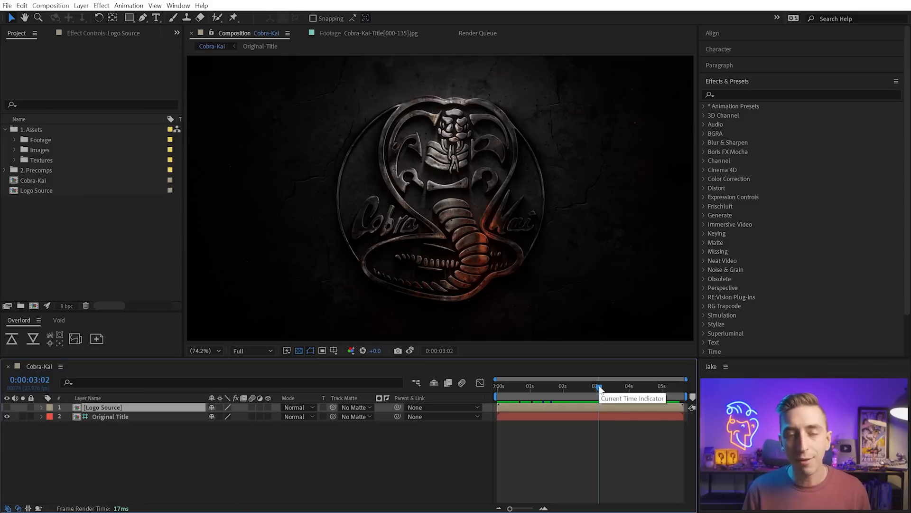
pyautogui.moveTo(599, 387); pyautogui.dragTo(585, 401)
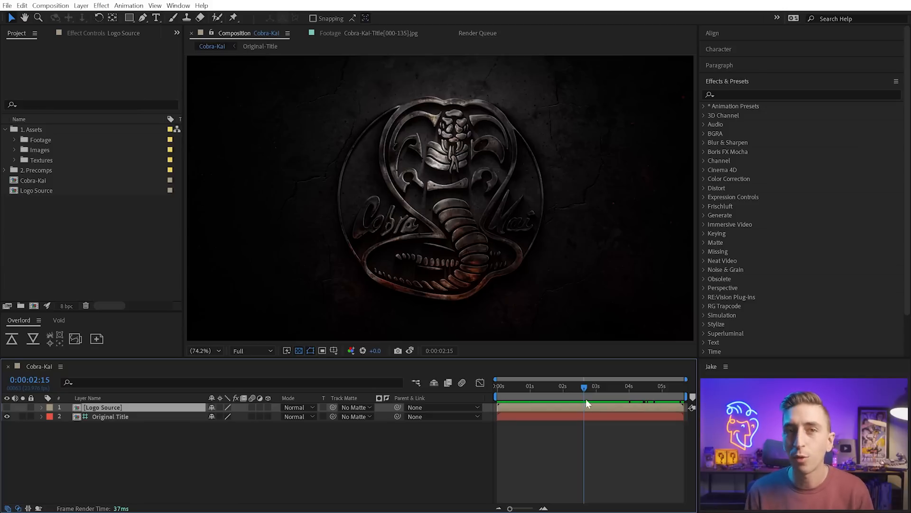
pyautogui.moveTo(585, 389)
pyautogui.mouseDown()
pyautogui.moveTo(596, 392)
pyautogui.moveTo(575, 389)
pyautogui.moveTo(596, 392)
pyautogui.mouseUp()
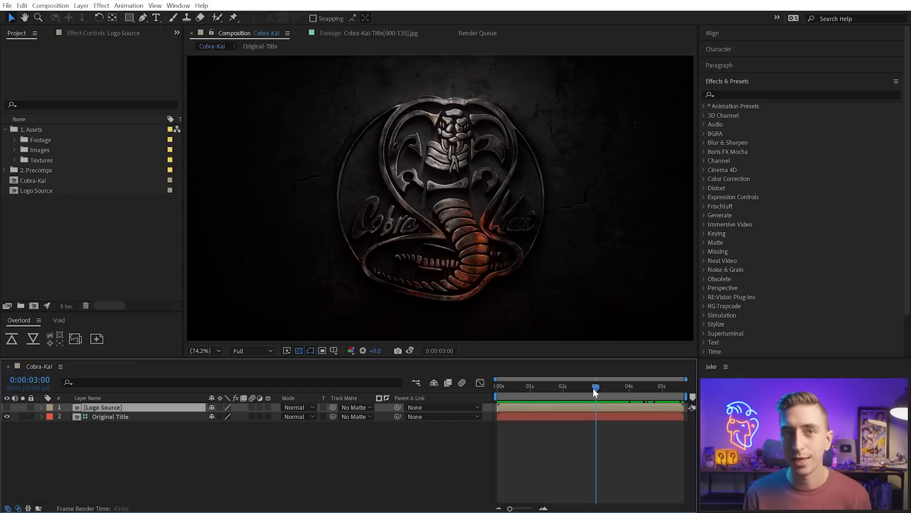
# Move the Original Title layer above Logo Source and leave both layers hidden.
pyautogui.click(107, 417)
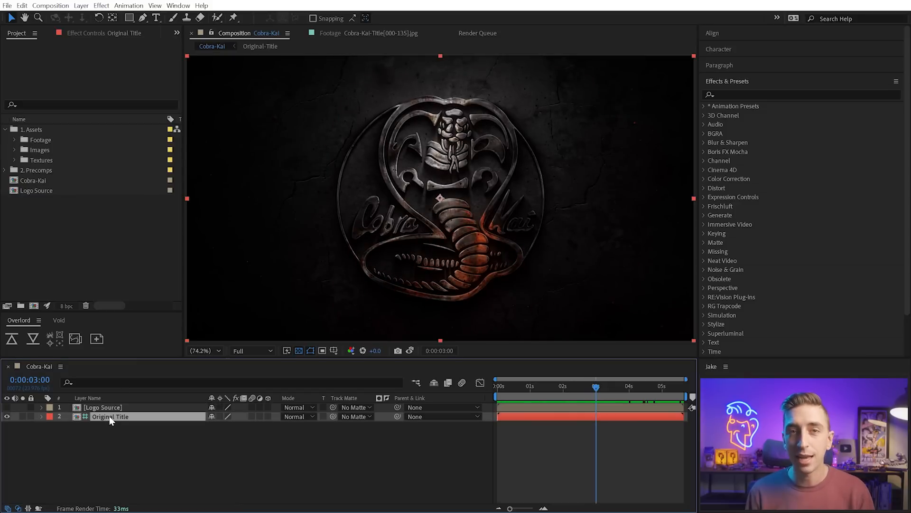
pyautogui.moveTo(109, 416); pyautogui.dragTo(108, 404)
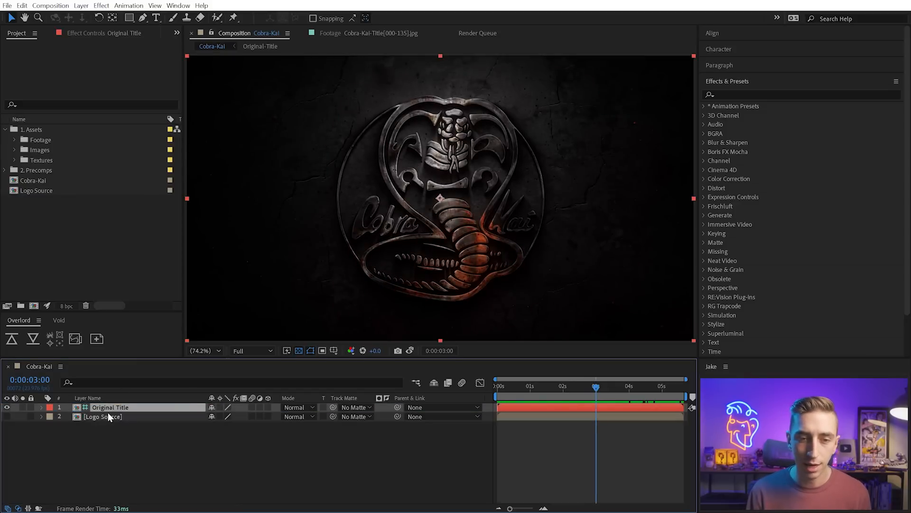
pyautogui.click(106, 417)
pyautogui.click(7, 416)
pyautogui.click(7, 415)
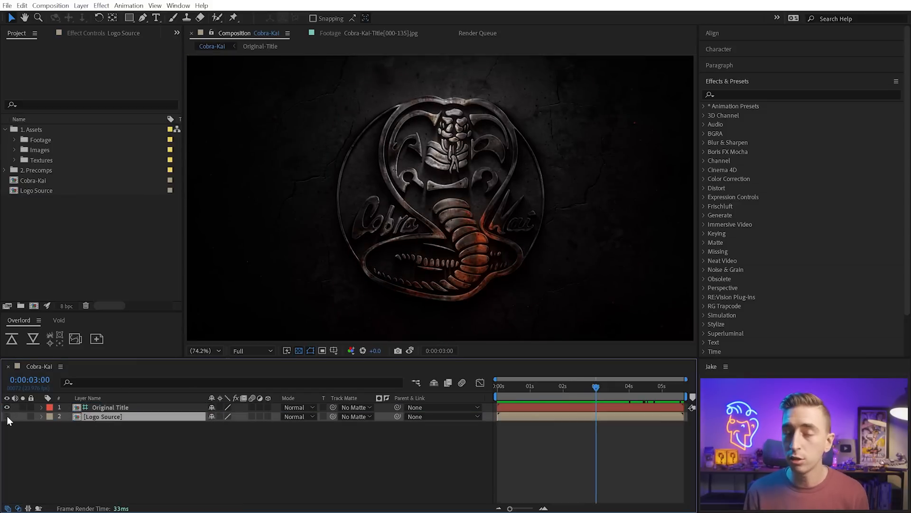
pyautogui.click(8, 407)
pyautogui.click(6, 416)
pyautogui.click(7, 416)
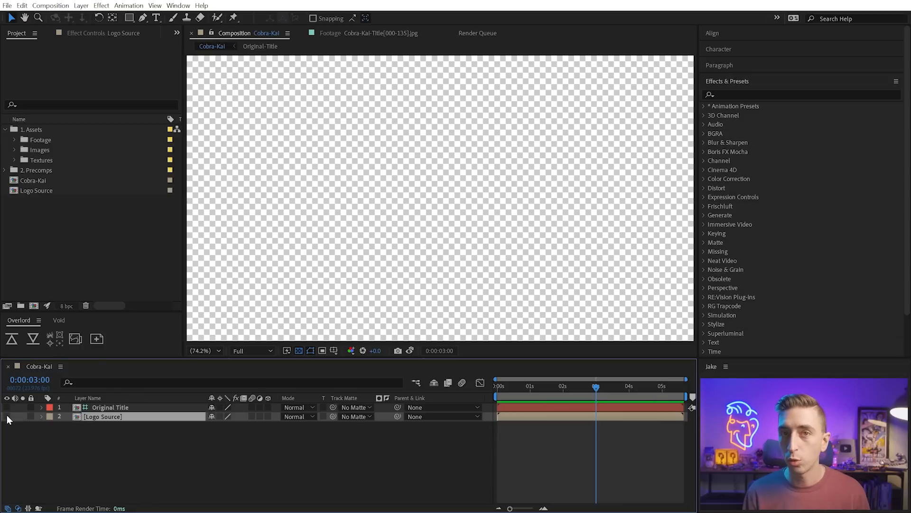
pyautogui.click(132, 439)
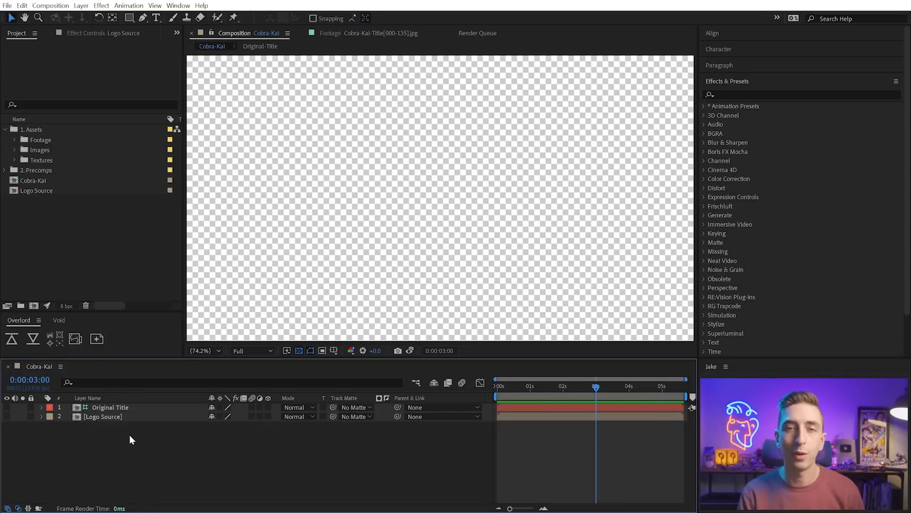
# Add Metal-1.jpg from the Textures folder as the uppermost layer and preview the other metal textures for comparison.
pyautogui.click(14, 159)
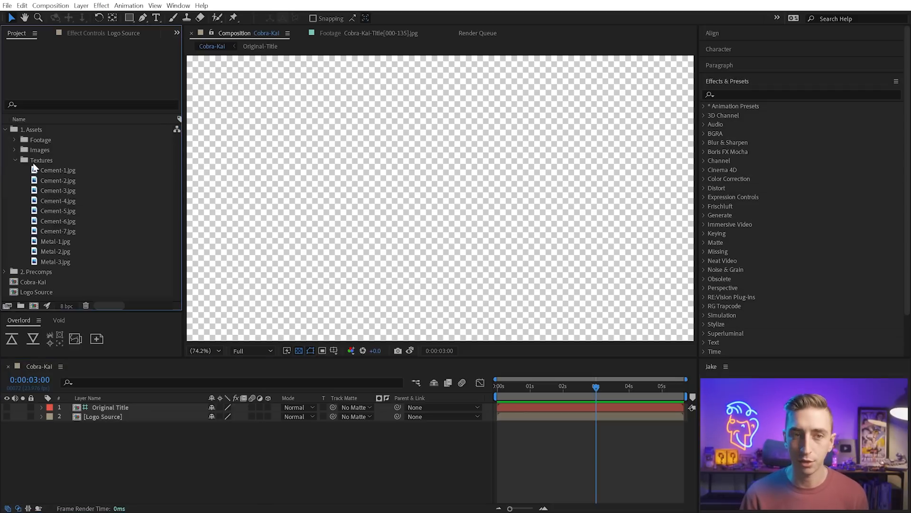
pyautogui.click(37, 162)
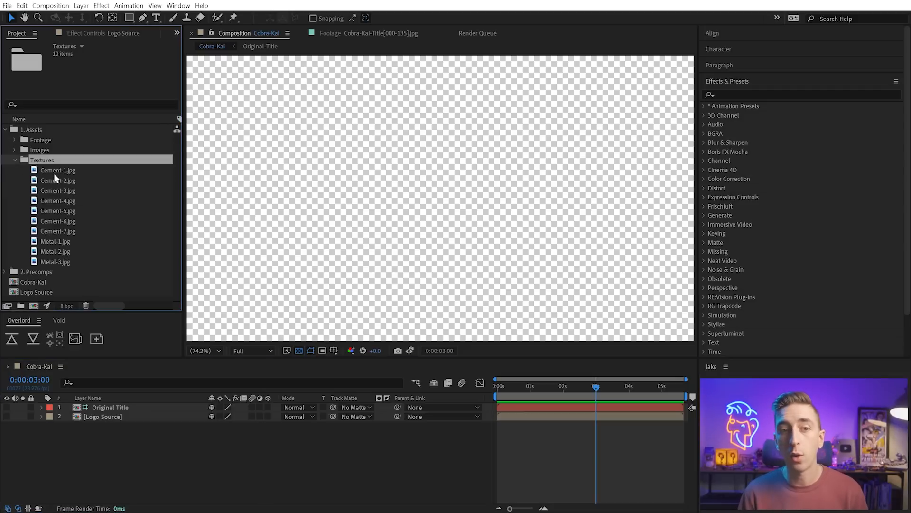
pyautogui.click(58, 241)
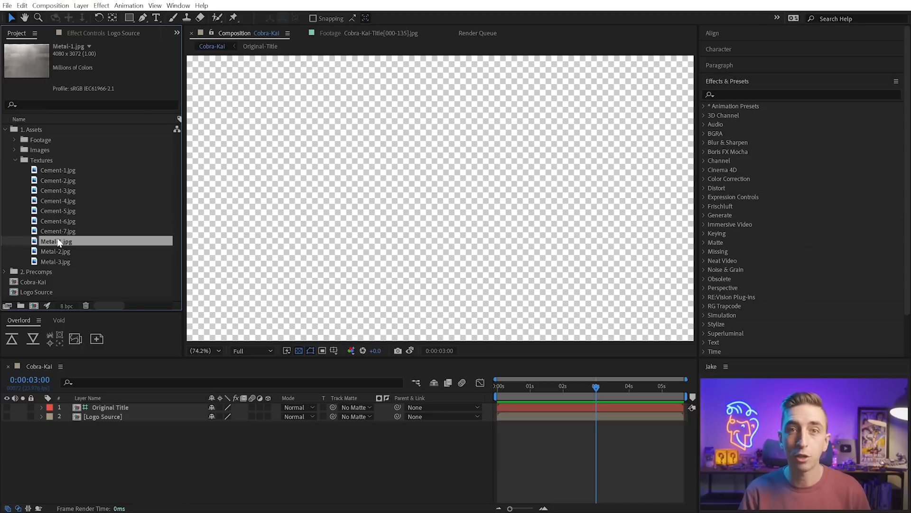
pyautogui.moveTo(57, 241); pyautogui.dragTo(109, 403)
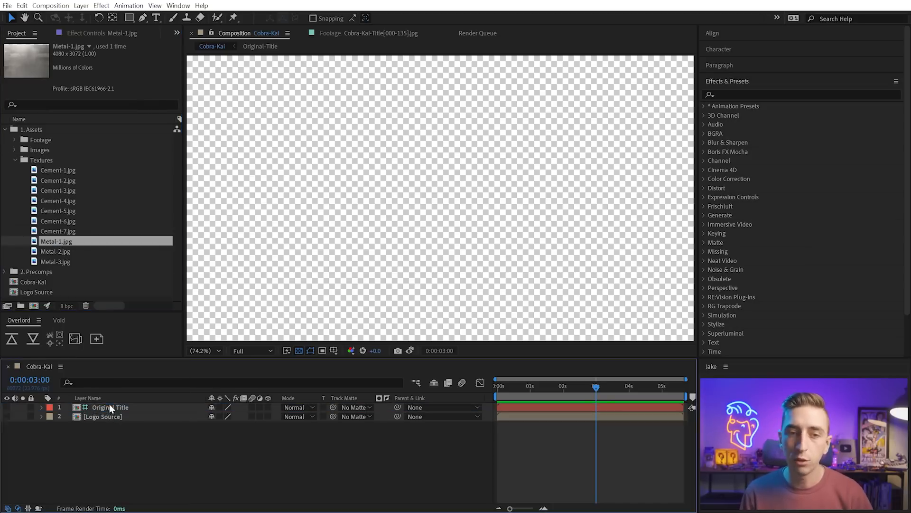
pyautogui.click(64, 250)
pyautogui.click(63, 261)
pyautogui.click(61, 252)
pyautogui.click(61, 242)
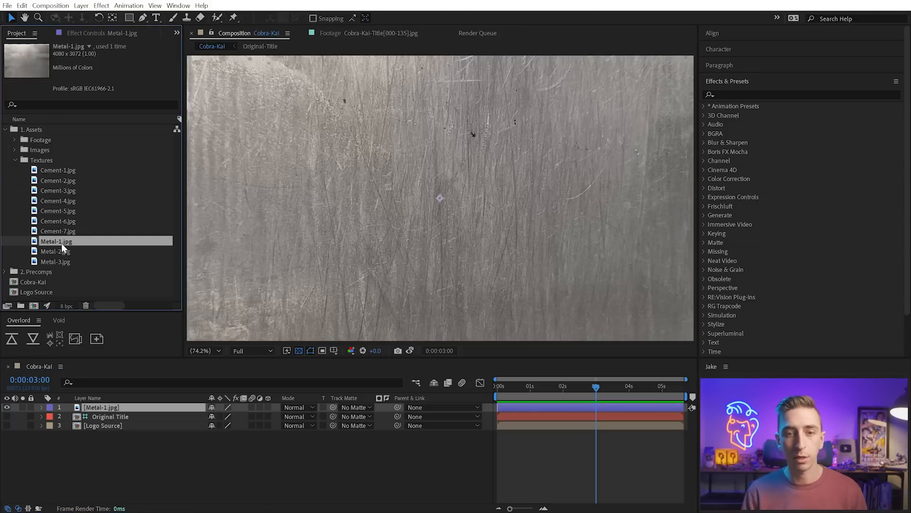
# Scale the Metal-1.jpg layer down proportionally until it extends only slightly beyond the composition frame.
pyautogui.click(103, 408)
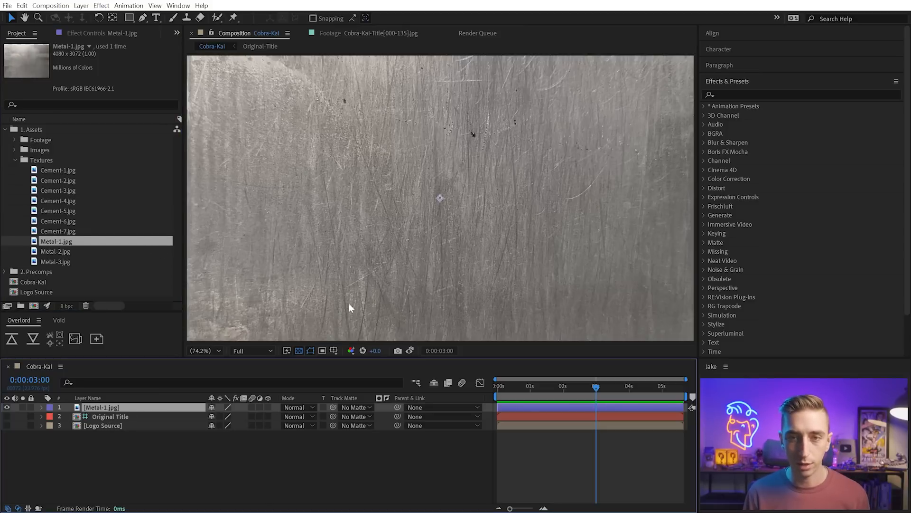
pyautogui.scroll(-4, 441, 180)
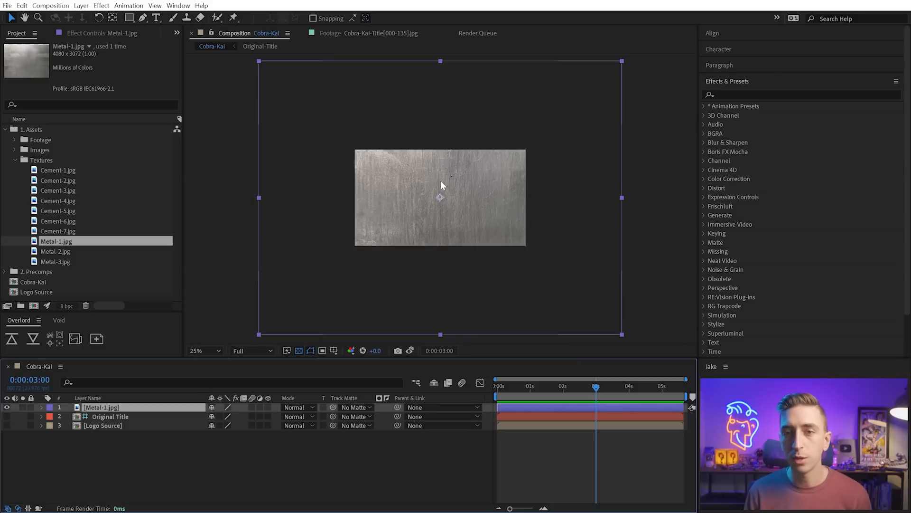
pyautogui.moveTo(622, 198); pyautogui.dragTo(530, 203)
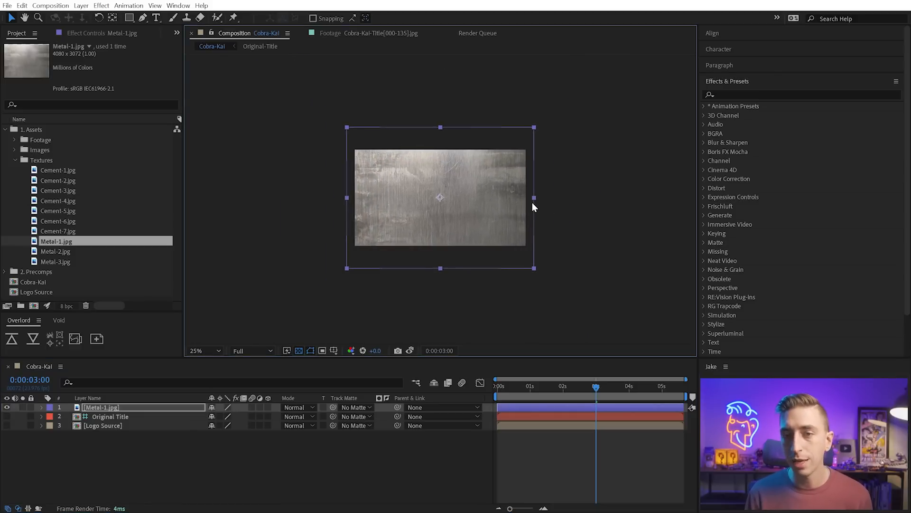
pyautogui.scroll(2, 463, 188)
pyautogui.scroll(2, 463, 187)
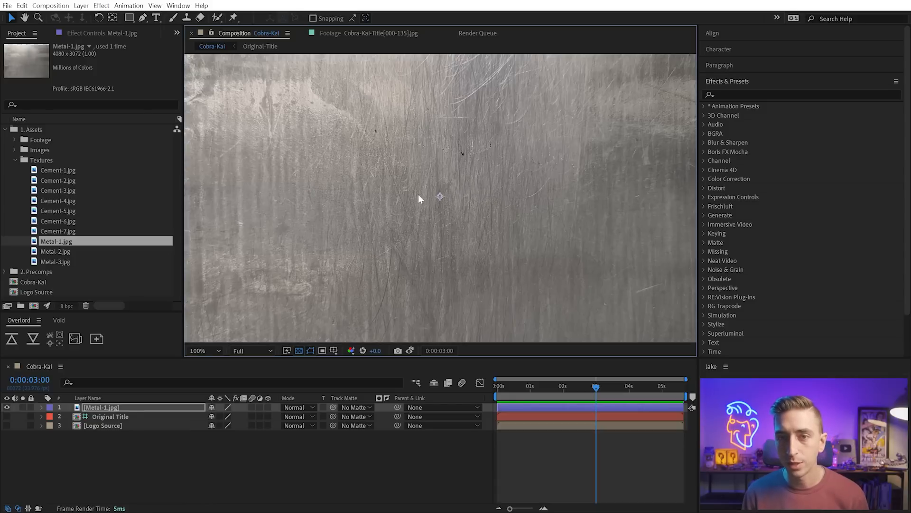
pyautogui.scroll(-2, 409, 194)
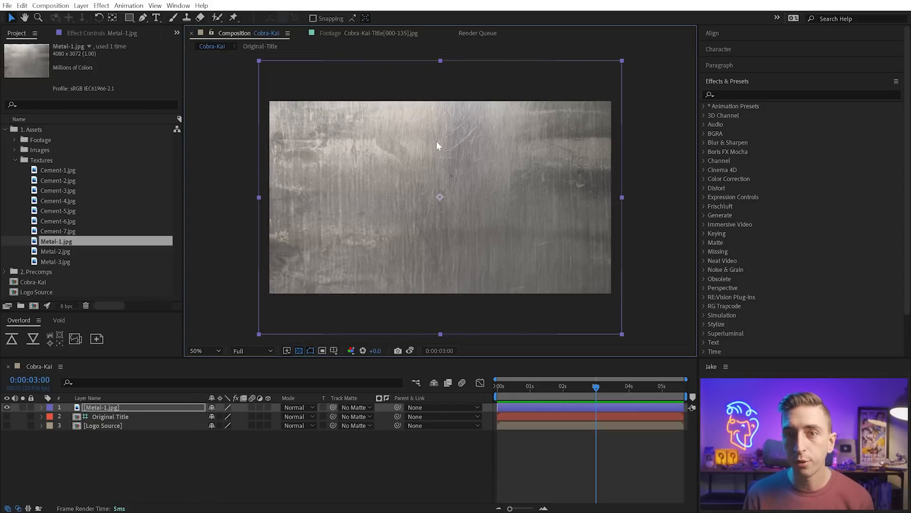
# Pre-compose the Metal-1.jpg layer as Base Metal with all attributes moved into it, and collapse the Assets folder.
pyautogui.hotkey('ctrl', 'shift', 'c')
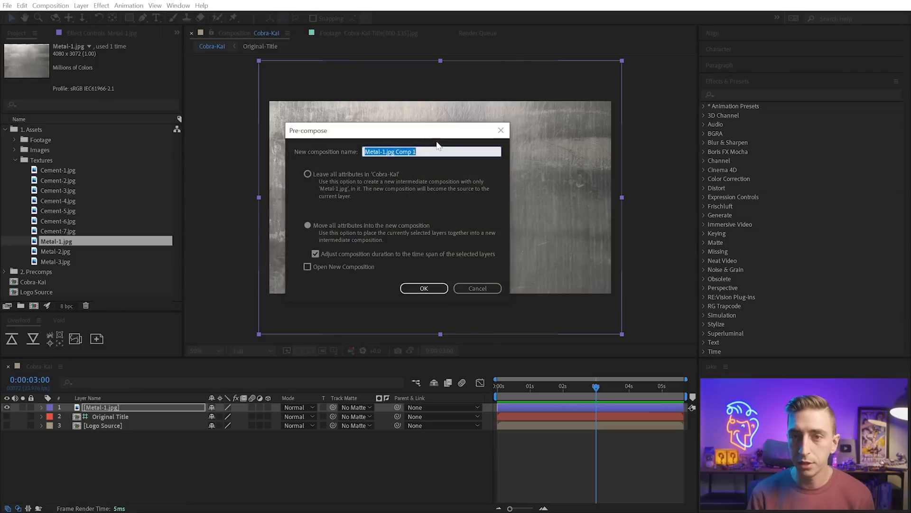
pyautogui.moveTo(430, 125); pyautogui.dragTo(435, 125)
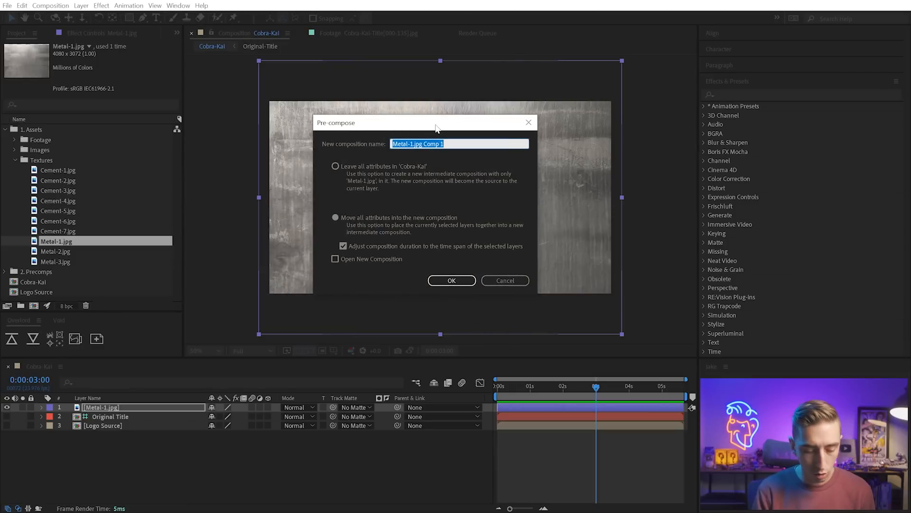
pyautogui.write('Base Metal')
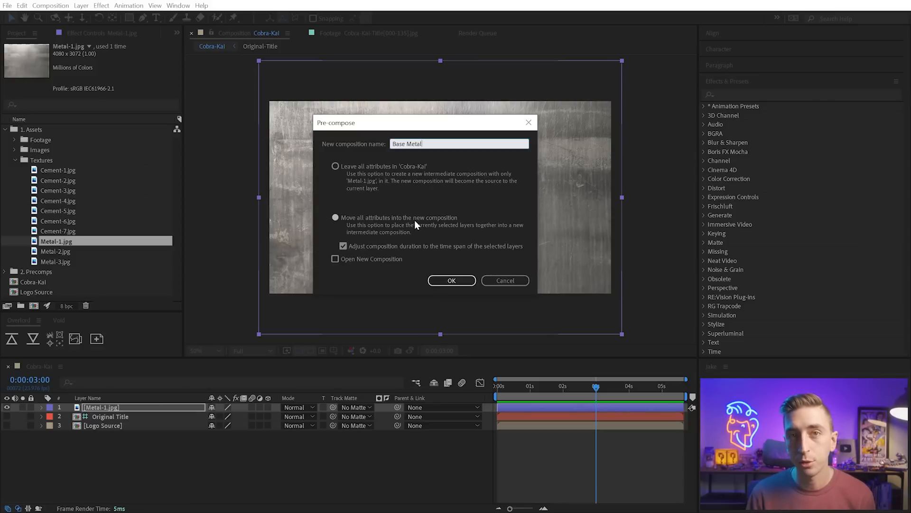
pyautogui.click(452, 280)
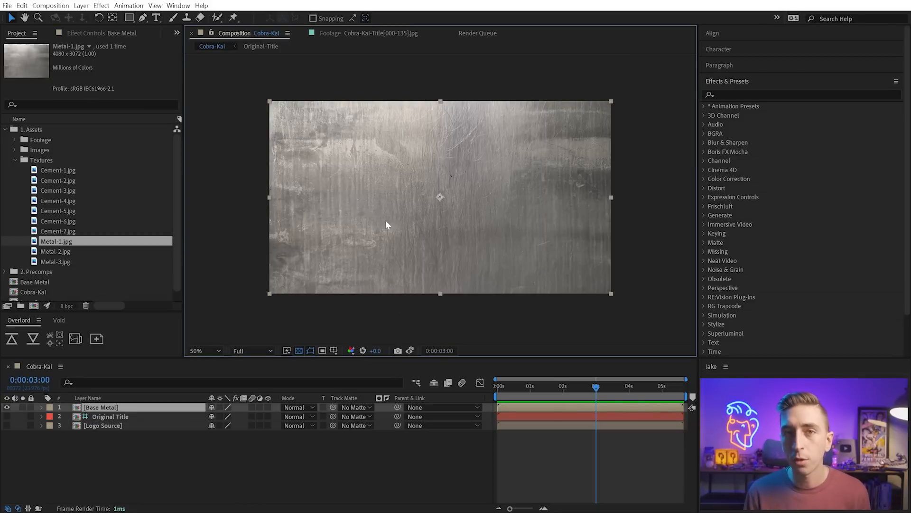
pyautogui.click(5, 130)
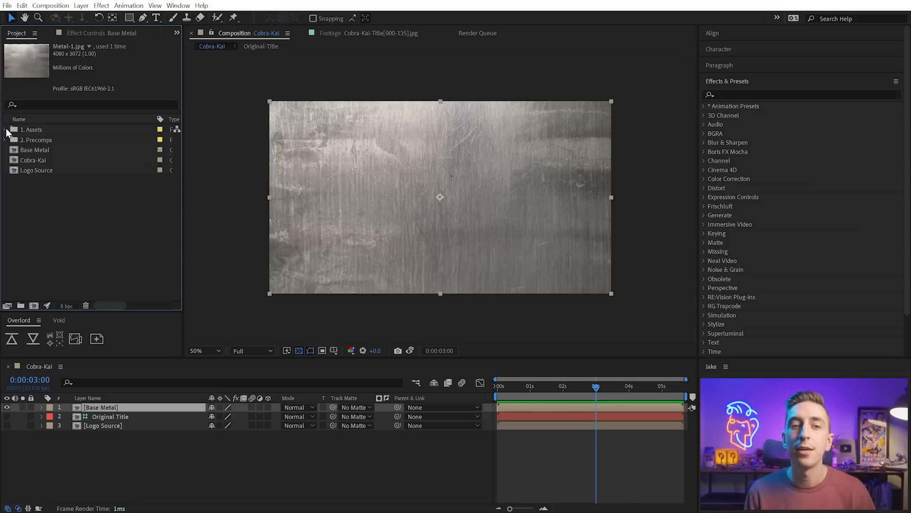
# Find the CC Blobbylize effect and apply it to the Base Metal layer.
pyautogui.click(771, 95)
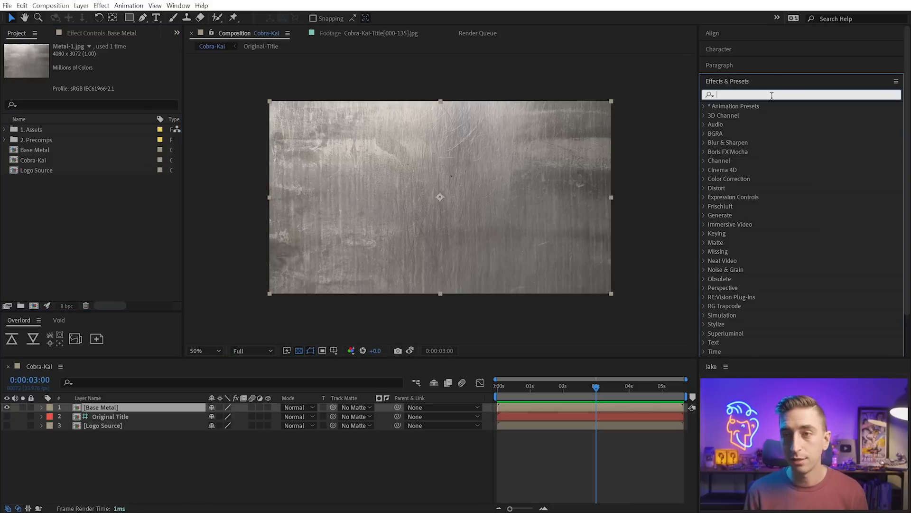
pyautogui.write('cc blobby')
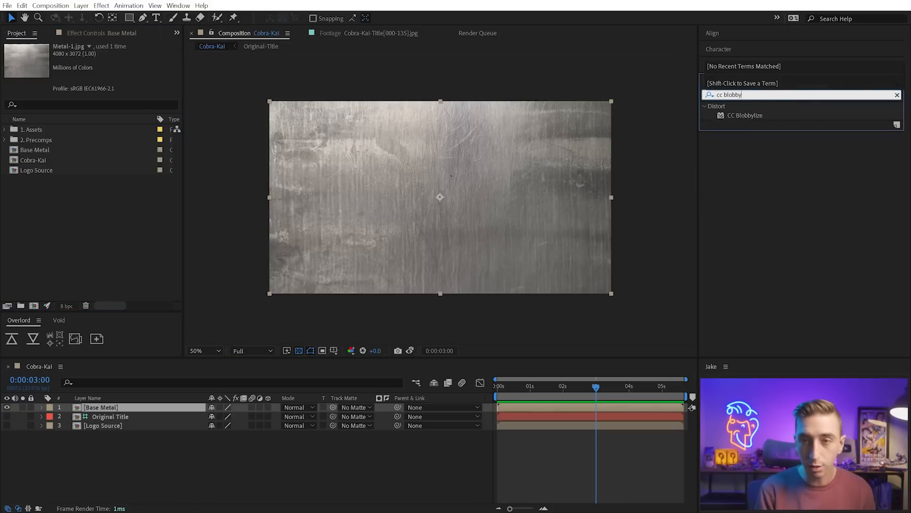
pyautogui.moveTo(745, 116); pyautogui.dragTo(502, 226)
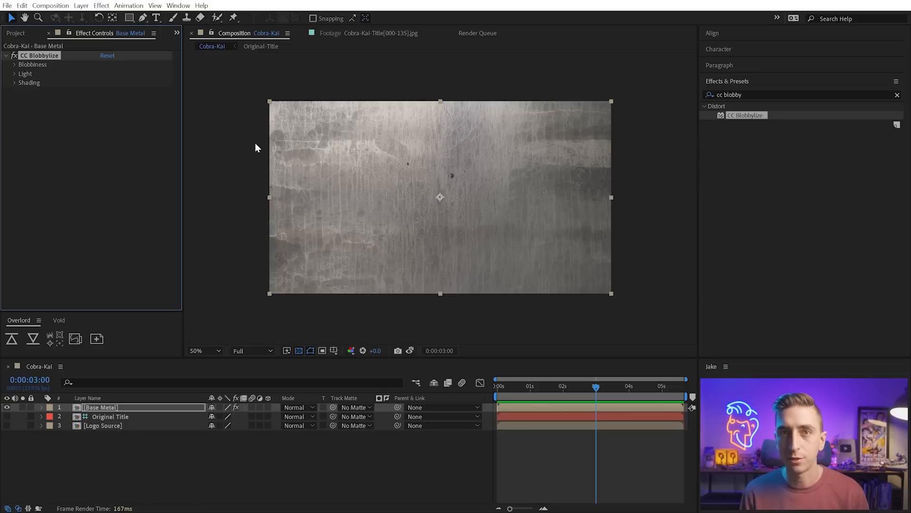
# Set CC Blobbylize's Blob Layer to Logo Source and its Property to Alpha.
pyautogui.hotkey('shift', '/')
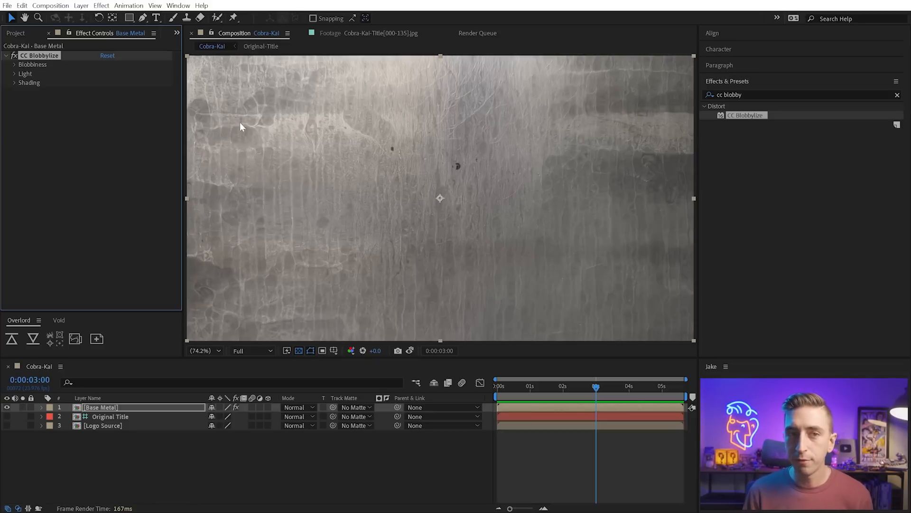
pyautogui.click(15, 64)
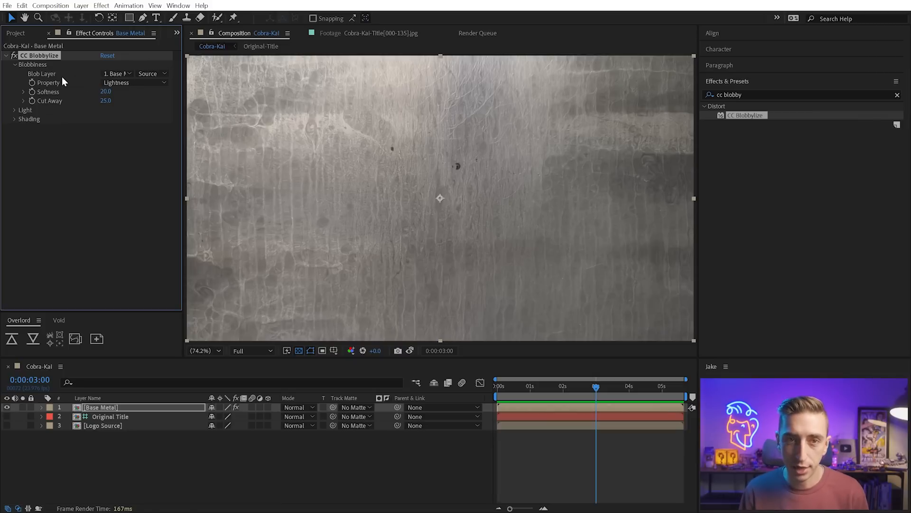
pyautogui.click(114, 74)
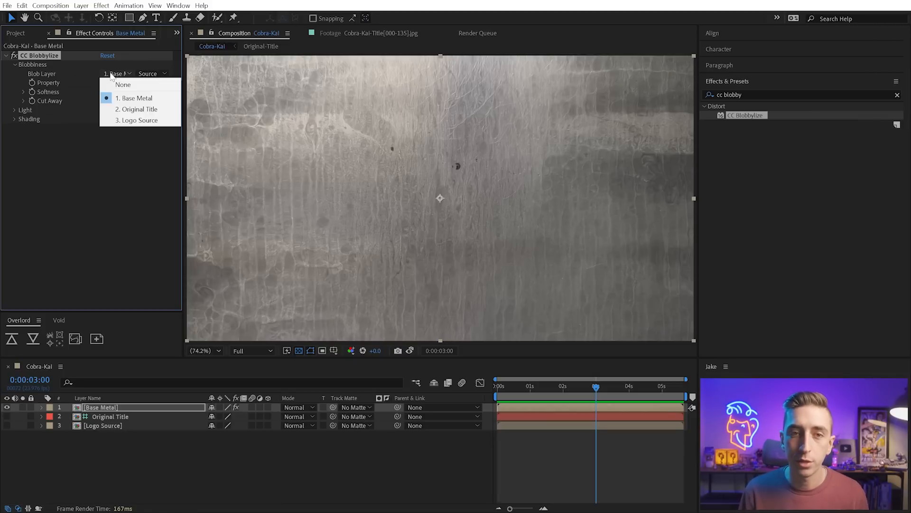
pyautogui.click(136, 120)
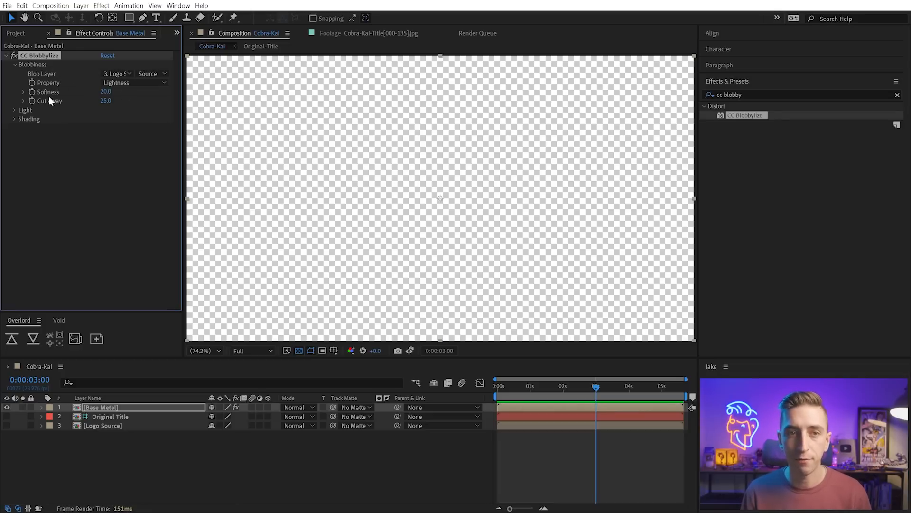
pyautogui.click(122, 82)
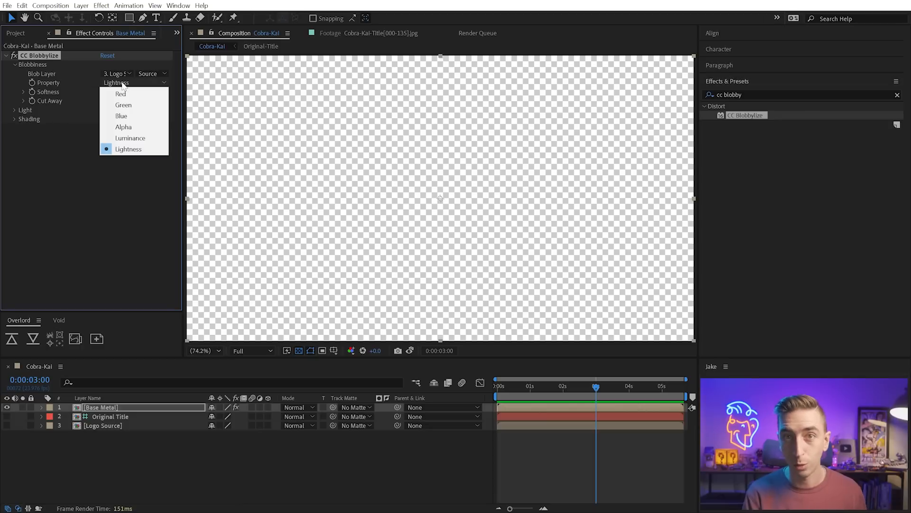
pyautogui.click(123, 127)
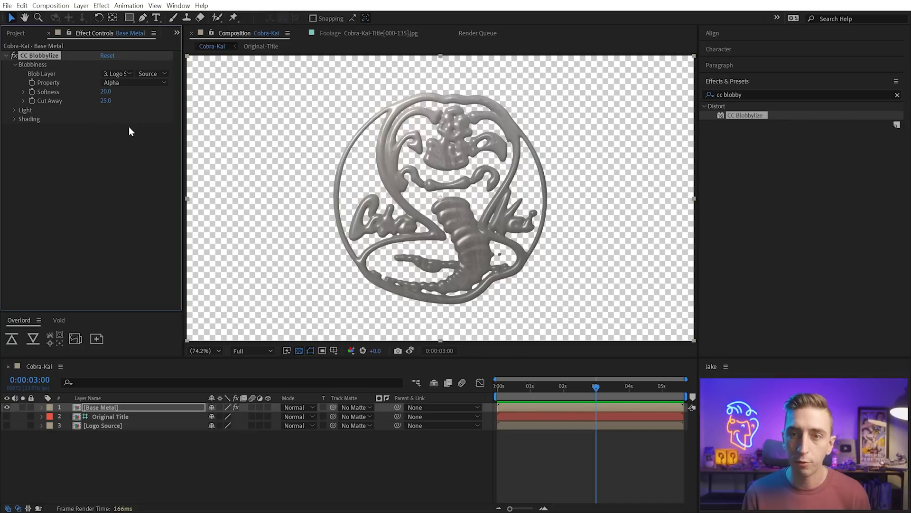
# Turn off the transparency grid and reduce CC Blobbylize's Softness to 1.6.
pyautogui.press('/')
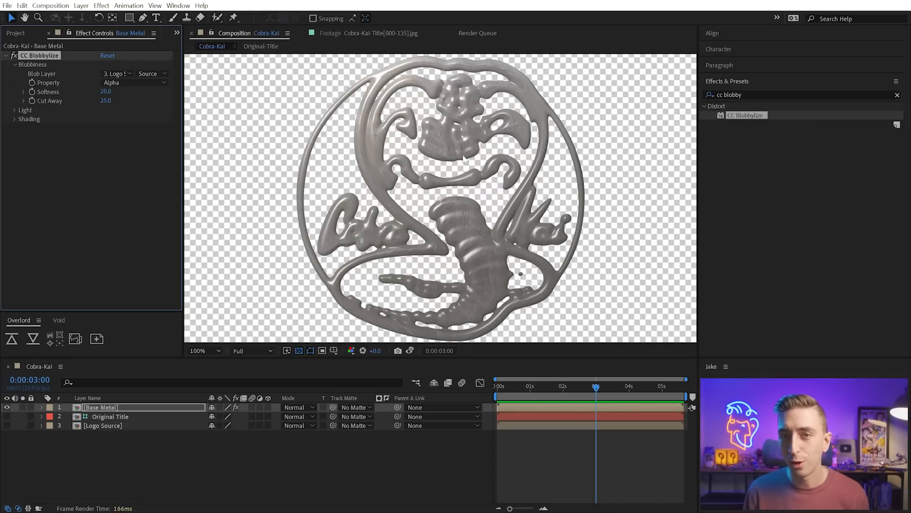
pyautogui.moveTo(101, 93); pyautogui.dragTo(13, 96)
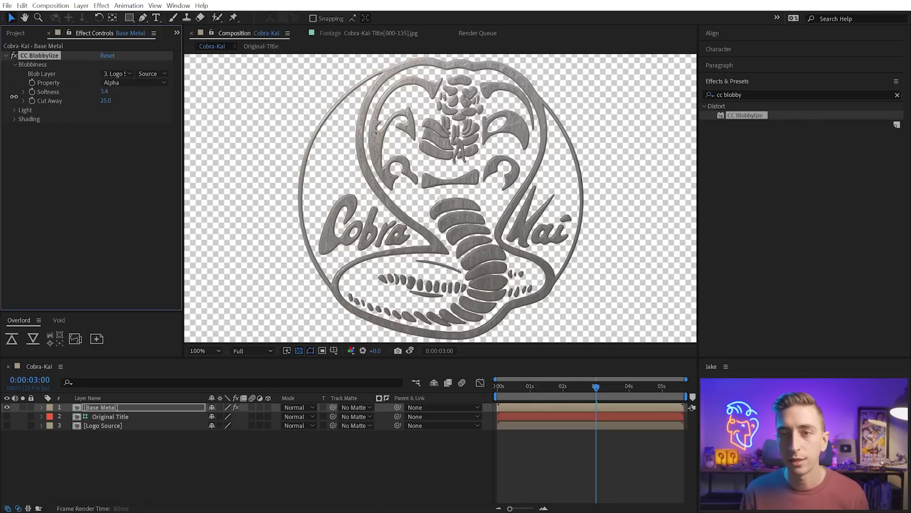
pyautogui.click(299, 351)
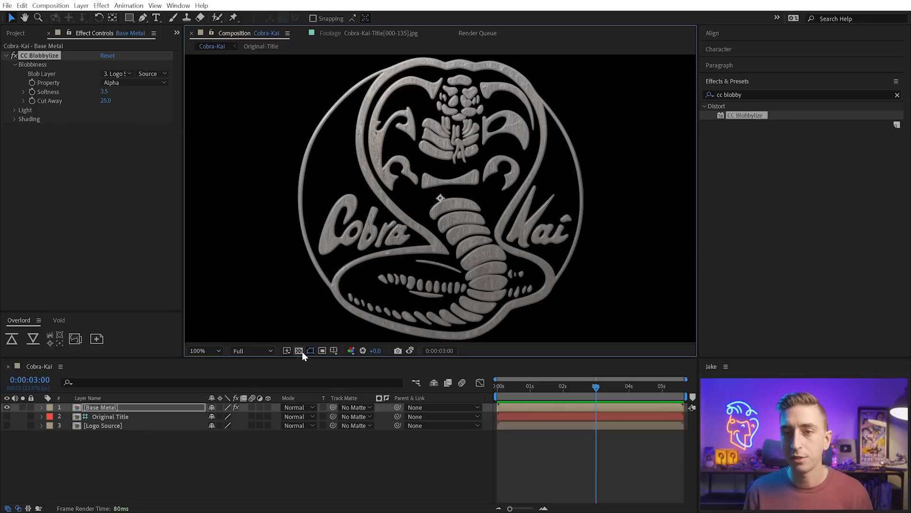
pyautogui.moveTo(433, 104); pyautogui.dragTo(437, 166)
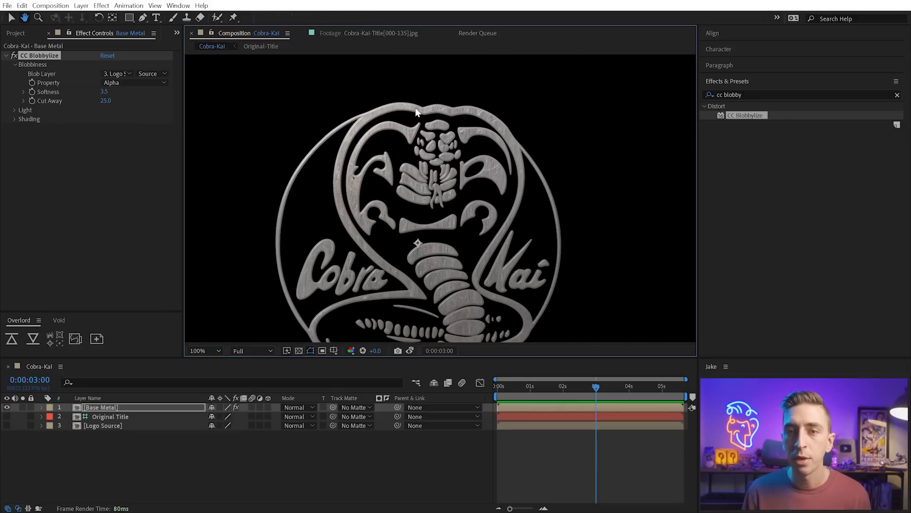
pyautogui.scroll(2, 436, 166)
pyautogui.press('v')
pyautogui.moveTo(104, 92)
pyautogui.mouseDown()
pyautogui.moveTo(197, 81)
pyautogui.moveTo(94, 91)
pyautogui.mouseUp()
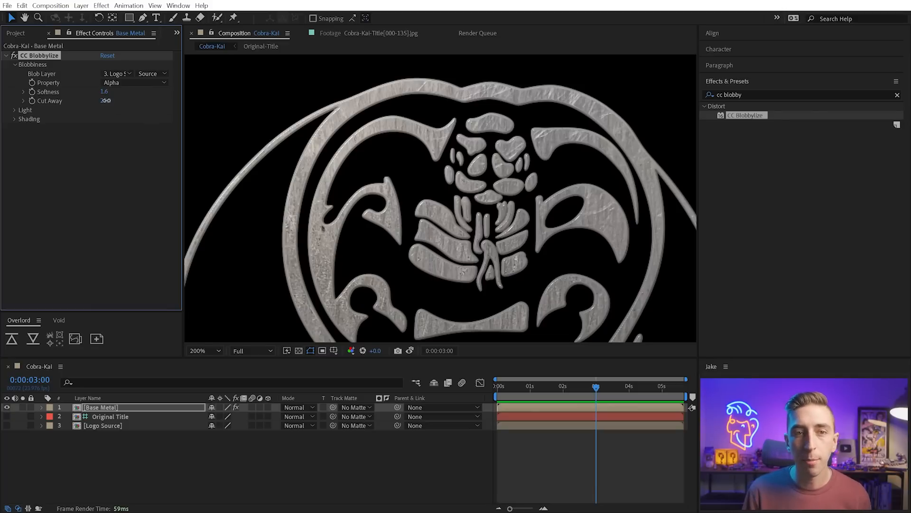
# Lower CC Blobbylize's Cut Away to 0 and inspect the bevelled edges across the logo.
pyautogui.moveTo(105, 101); pyautogui.dragTo(144, 84)
pyautogui.moveTo(502, 259); pyautogui.dragTo(472, 27)
pyautogui.moveTo(544, 240); pyautogui.dragTo(571, 230)
pyautogui.moveTo(106, 101); pyautogui.dragTo(31, 111)
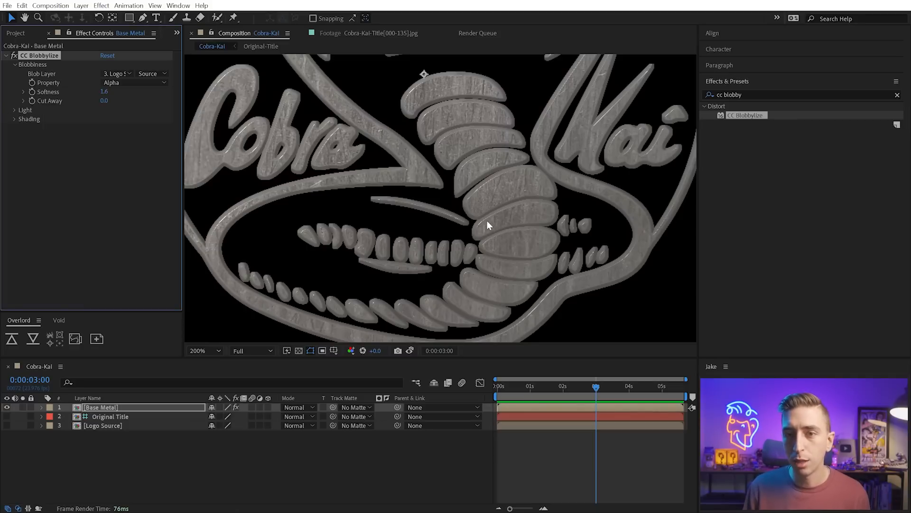
pyautogui.moveTo(439, 111); pyautogui.dragTo(443, 309)
pyautogui.moveTo(467, 117); pyautogui.dragTo(474, 187)
pyautogui.press('v')
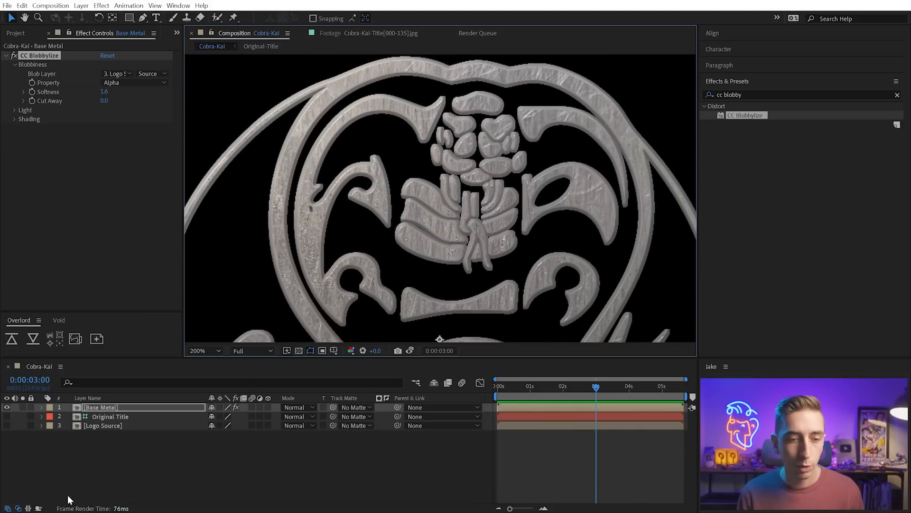
# Assign Logo Source as the track matte for Base Metal, with Logo Source uppermost in the layer stack and hidden.
pyautogui.click(19, 509)
pyautogui.click(19, 509)
pyautogui.click(19, 509)
pyautogui.click(19, 508)
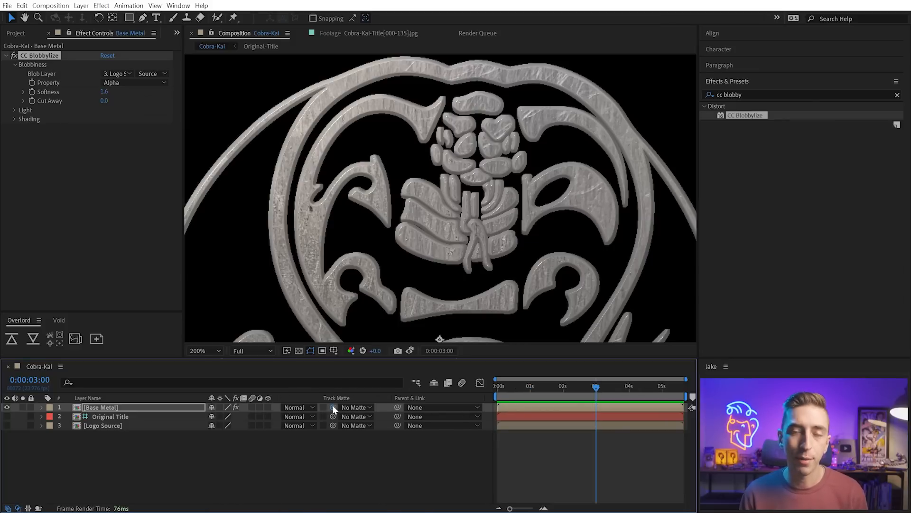
pyautogui.moveTo(332, 406); pyautogui.dragTo(111, 407)
pyautogui.click(118, 426)
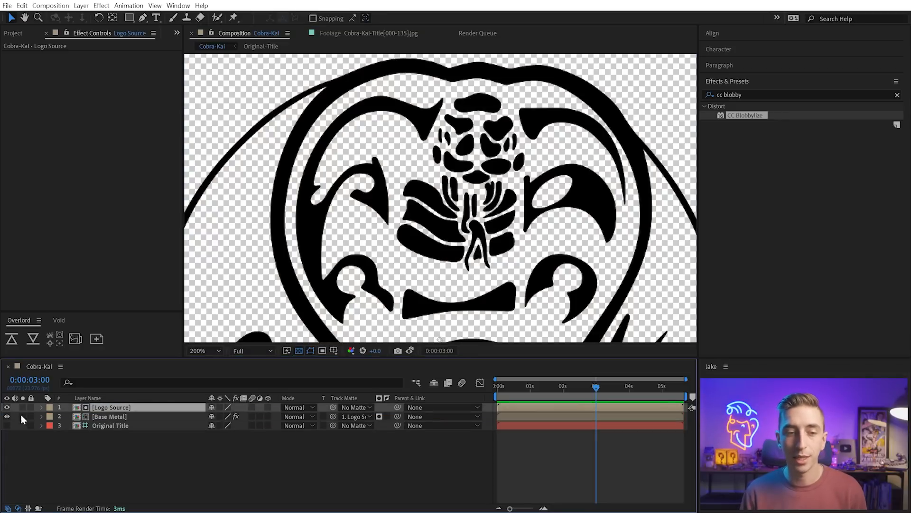
pyautogui.click(7, 408)
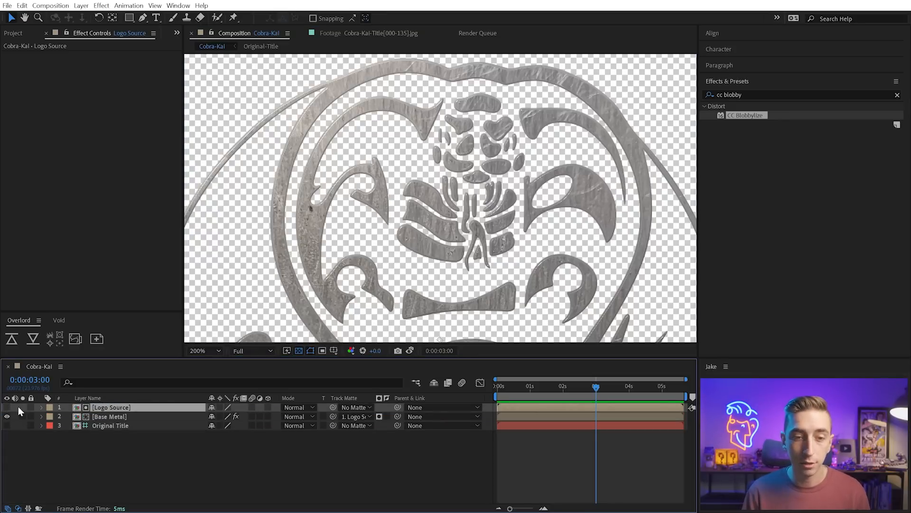
# Move the Logo Source matte layer below Original Title and turn off the transparency grid.
pyautogui.moveTo(102, 406); pyautogui.dragTo(100, 433)
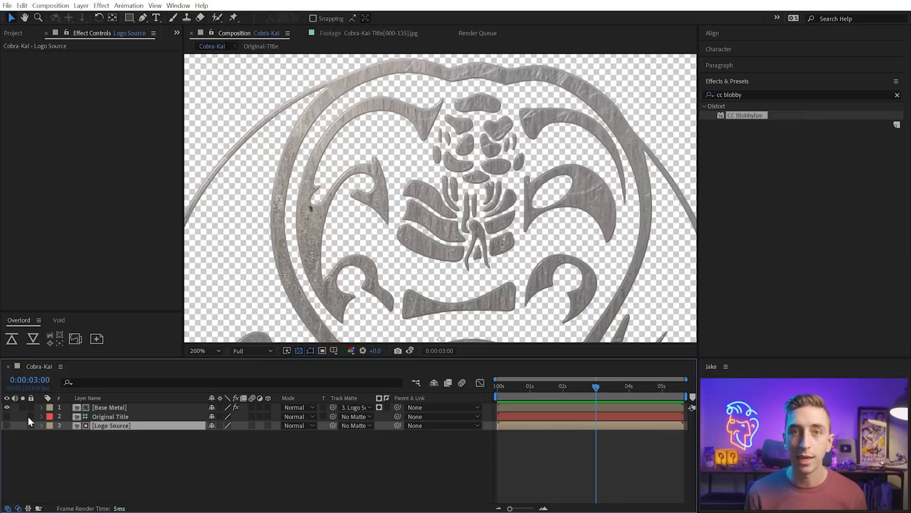
pyautogui.click(301, 350)
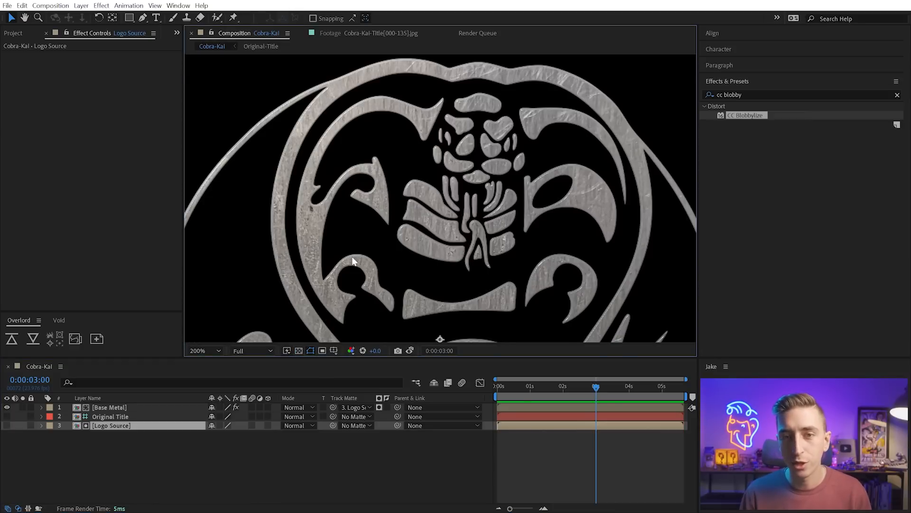
pyautogui.press(',')
pyautogui.hotkey('shift', '/')
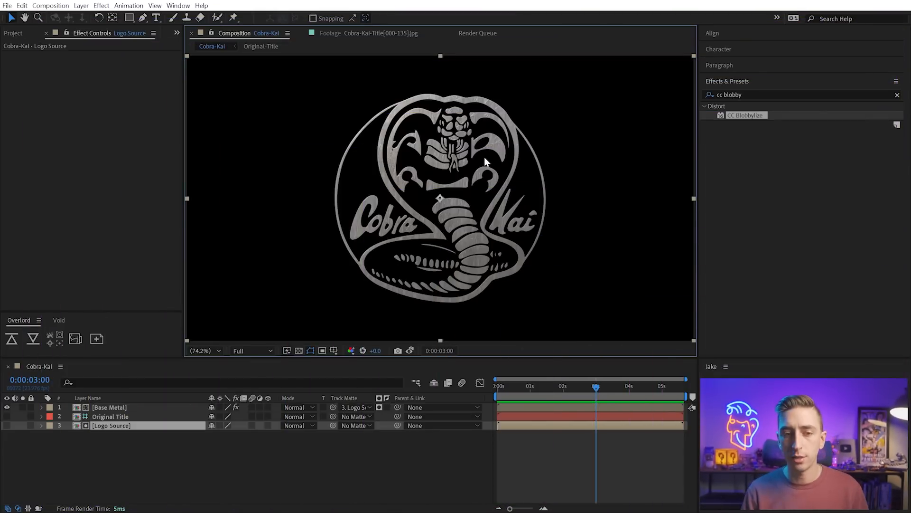
# Move Original Title above Base Metal, make it visible, and examine the highlights on the reference logo's metal edges up close.
pyautogui.moveTo(109, 416)
pyautogui.mouseDown()
pyautogui.moveTo(95, 417)
pyautogui.moveTo(95, 404)
pyautogui.mouseUp()
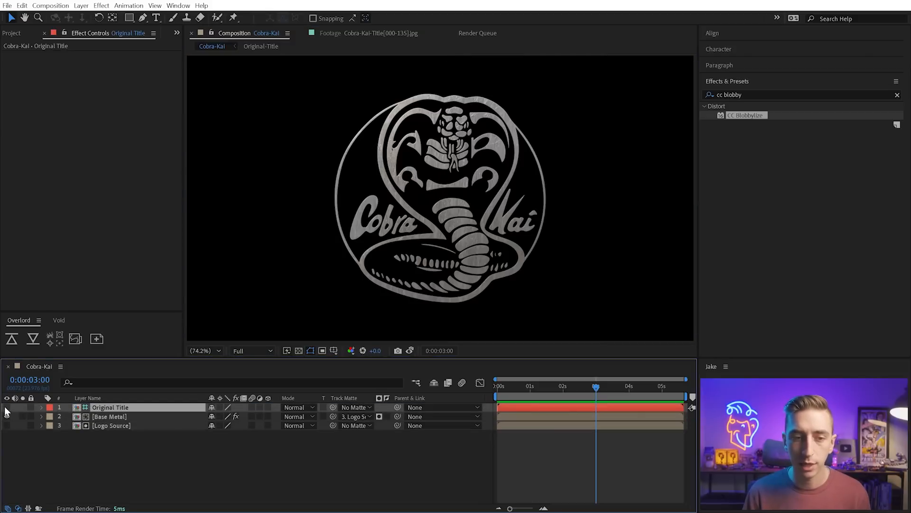
pyautogui.click(7, 408)
pyautogui.click(6, 416)
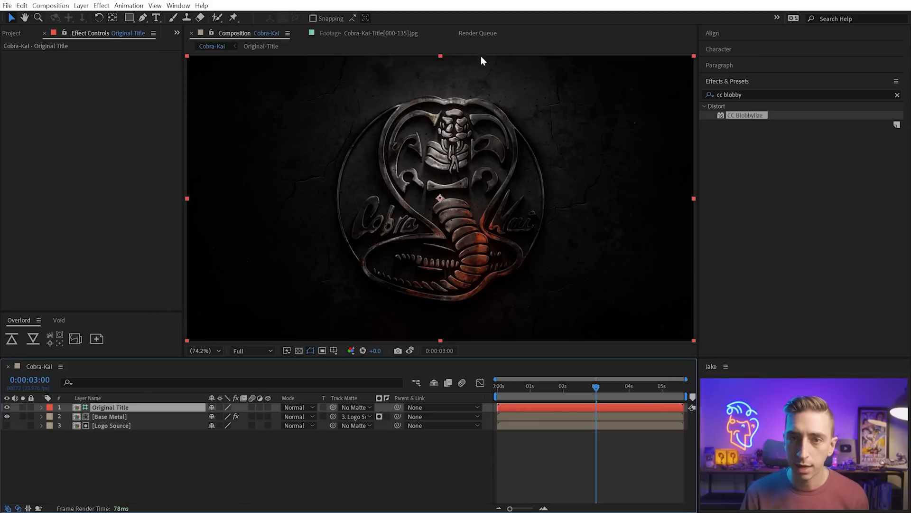
pyautogui.scroll(1, 437, 199)
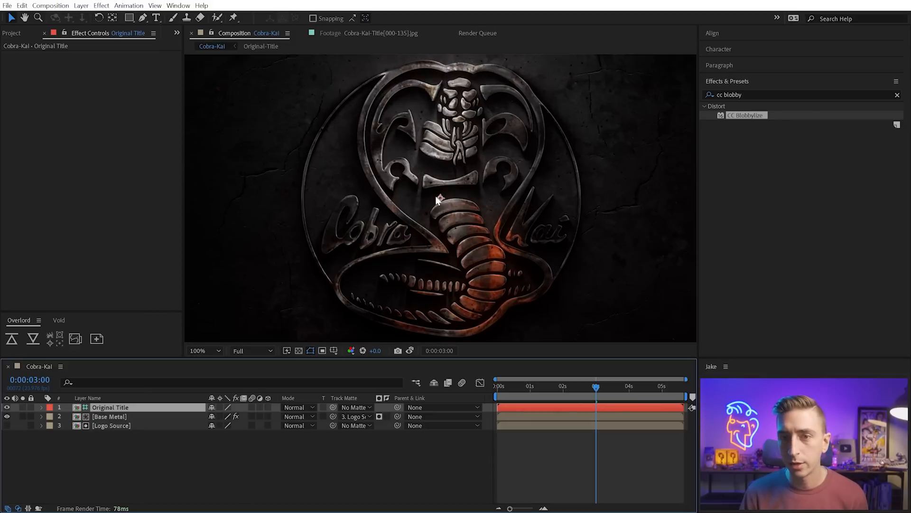
pyautogui.scroll(3, 420, 226)
pyautogui.moveTo(389, 169); pyautogui.dragTo(339, 213)
pyautogui.moveTo(442, 129); pyautogui.dragTo(283, 195)
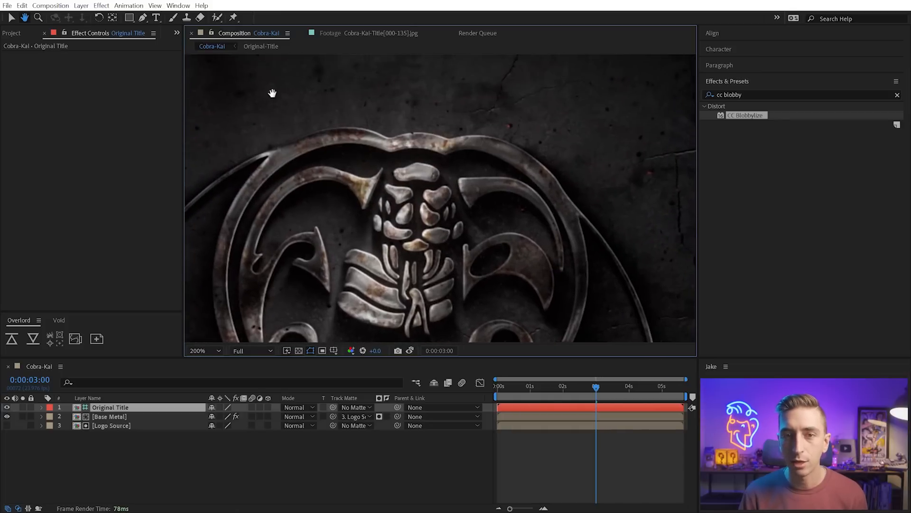
pyautogui.press('v')
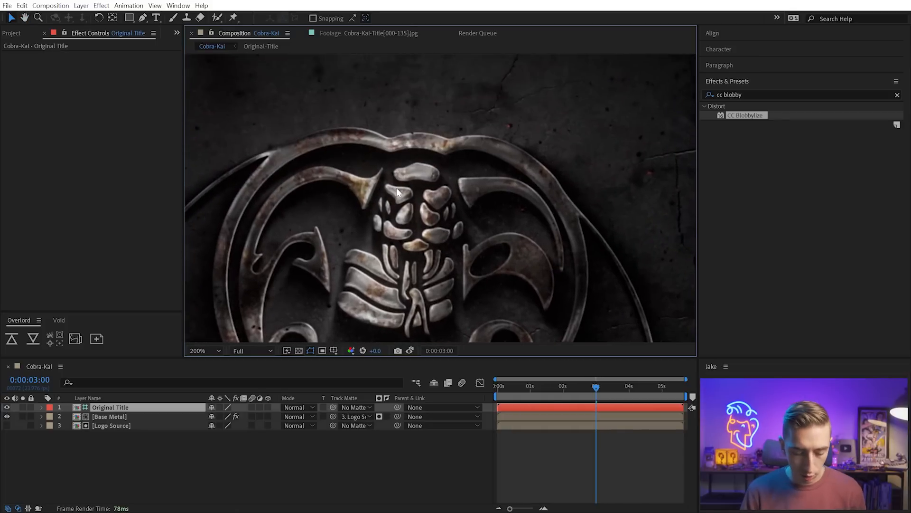
pyautogui.hotkey('shift', '/')
# Hide Original Title and expand the Light settings of Base Metal's CC Blobbylize effect.
pyautogui.click(109, 416)
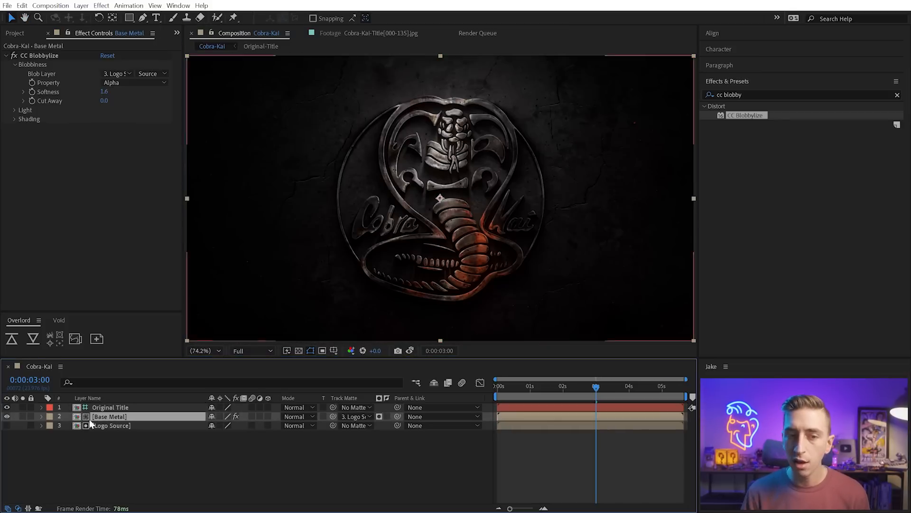
pyautogui.click(7, 407)
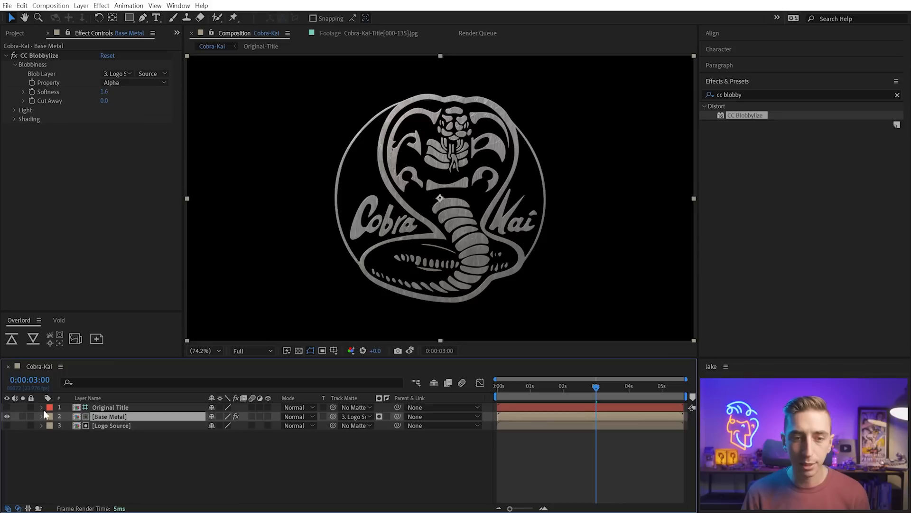
pyautogui.click(15, 109)
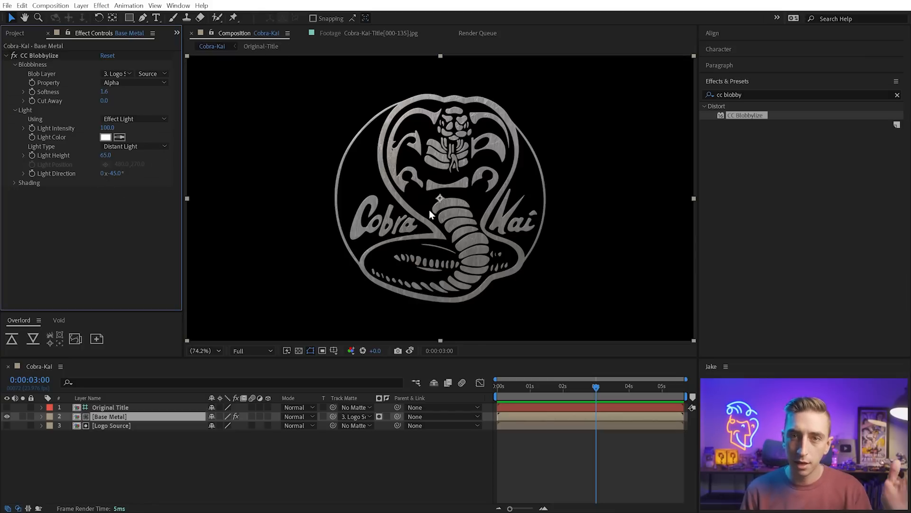
# Test different Light Direction angles against the logo's edge highlights, and set CC Blobbylize's Light Direction to 0°.
pyautogui.moveTo(116, 173); pyautogui.dragTo(173, 167)
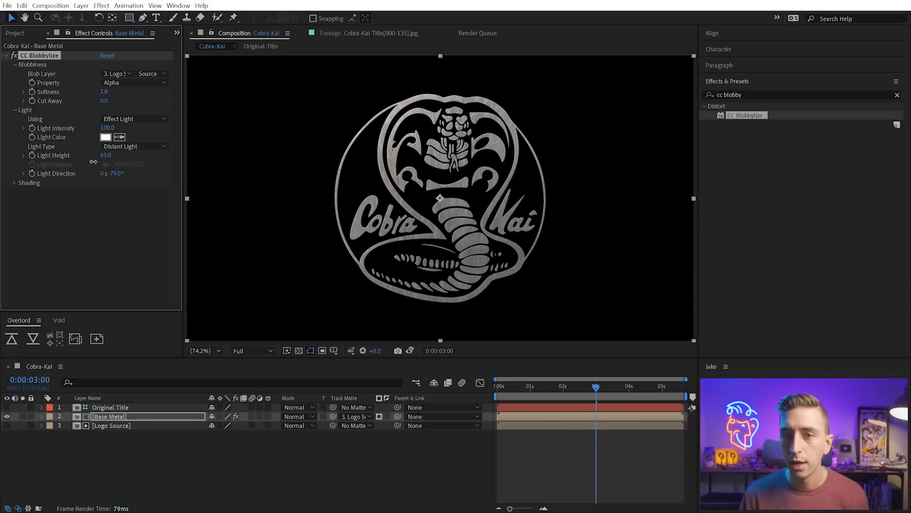
pyautogui.scroll(3, 494, 93)
pyautogui.press('space')
pyautogui.moveTo(494, 95); pyautogui.dragTo(454, 213)
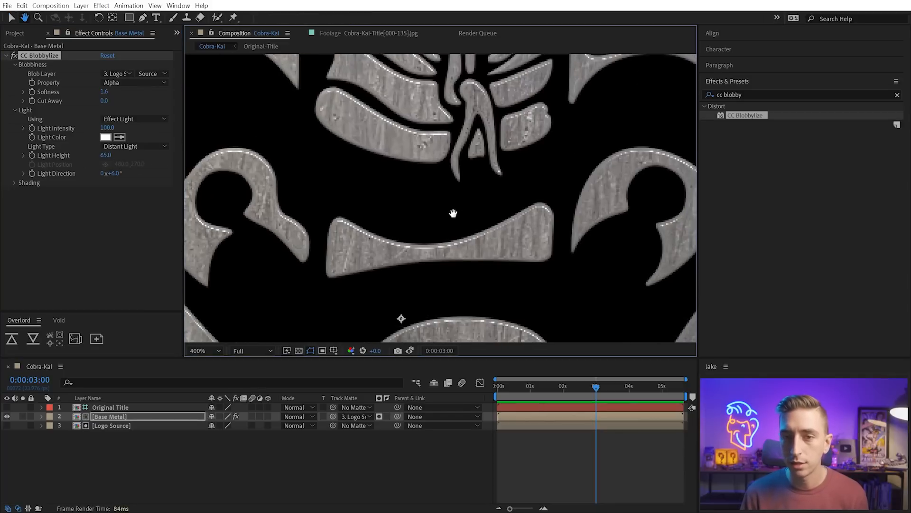
pyautogui.moveTo(332, 226); pyautogui.dragTo(331, 197)
pyautogui.moveTo(114, 173); pyautogui.dragTo(82, 167)
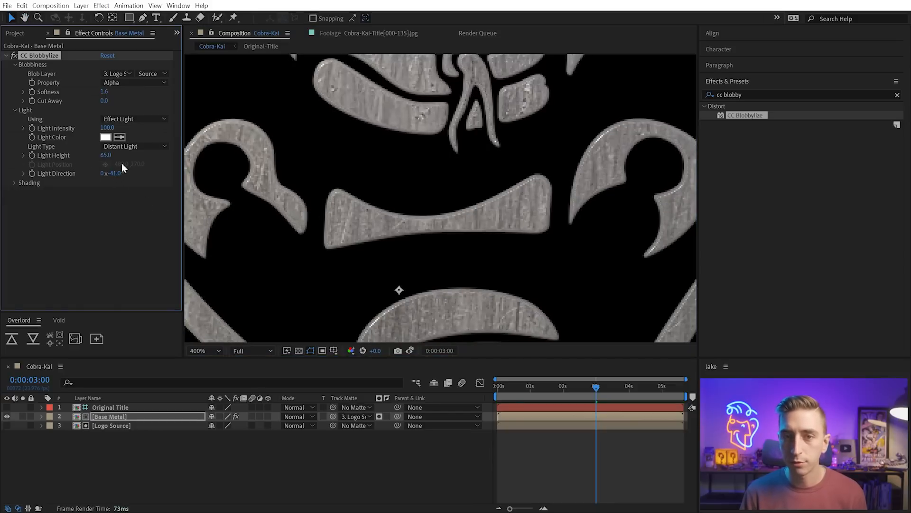
pyautogui.moveTo(122, 173); pyautogui.dragTo(125, 173)
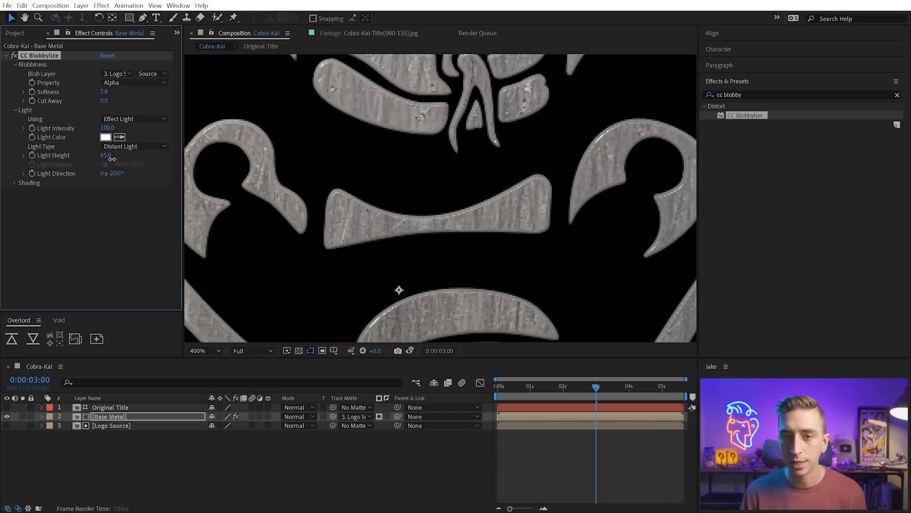
pyautogui.click(121, 172)
pyautogui.write('0')
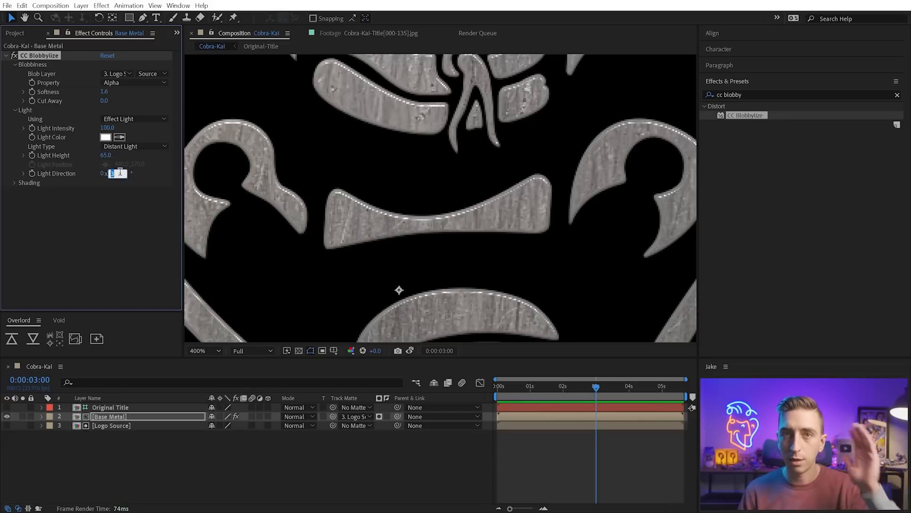
# Commit the Light Direction of 0° and examine the edge highlights on the cobra's head, hood and full logo.
pyautogui.press('Return')
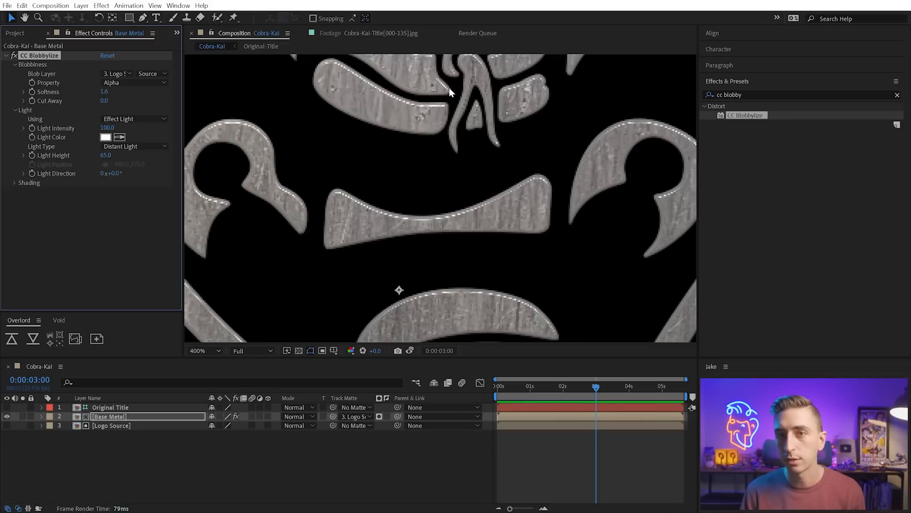
pyautogui.press('h')
pyautogui.moveTo(449, 88); pyautogui.dragTo(354, 206)
pyautogui.moveTo(347, 80); pyautogui.dragTo(391, 205)
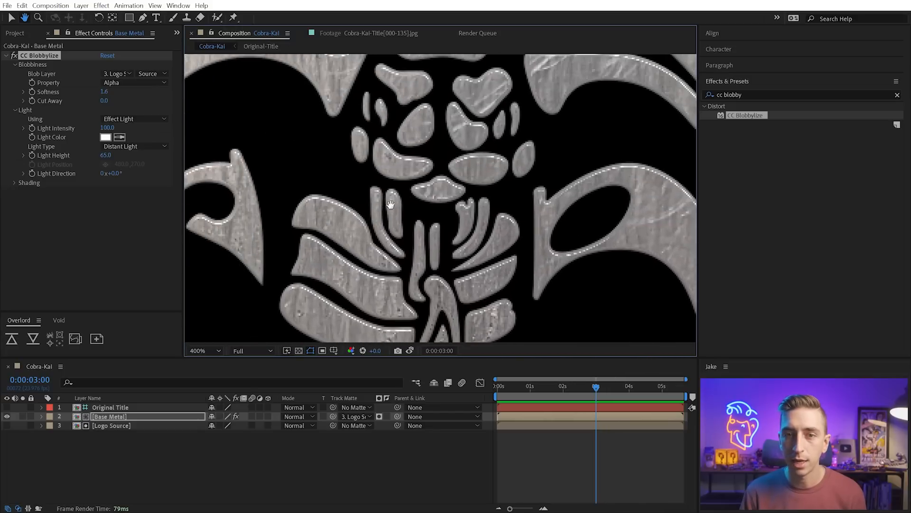
pyautogui.moveTo(391, 113); pyautogui.dragTo(394, 150)
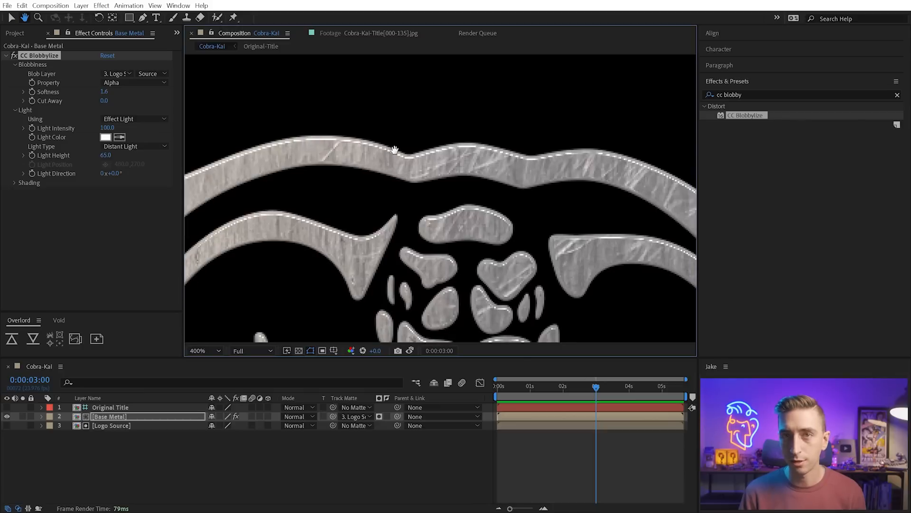
pyautogui.press('v')
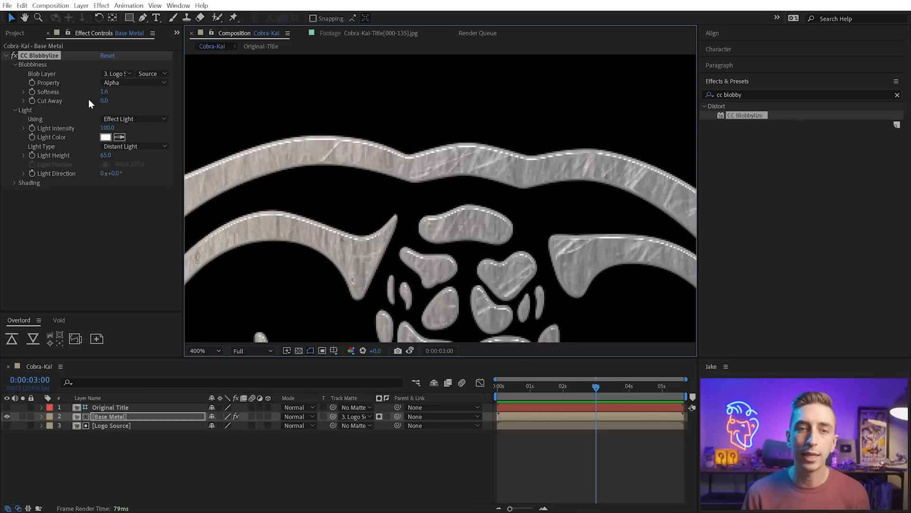
pyautogui.scroll(-2, 422, 153)
pyautogui.press('h')
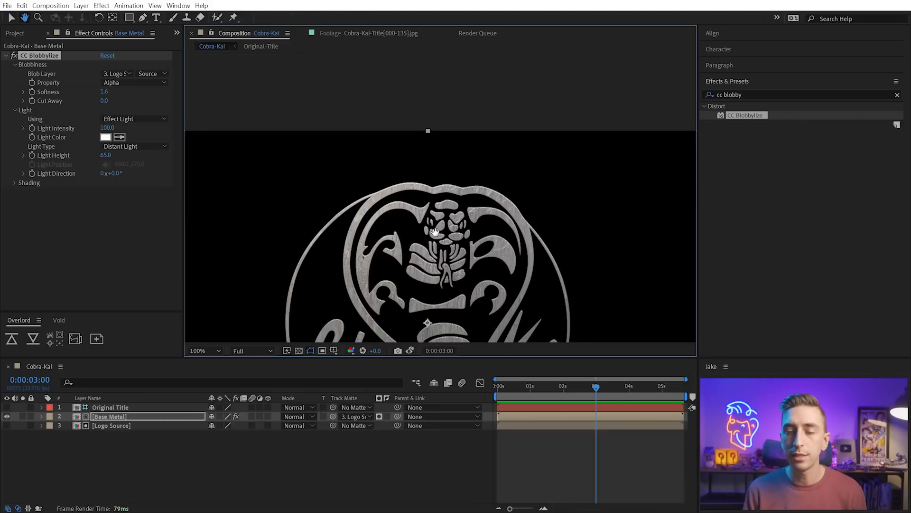
pyautogui.moveTo(443, 270); pyautogui.dragTo(419, 151)
pyautogui.press('v')
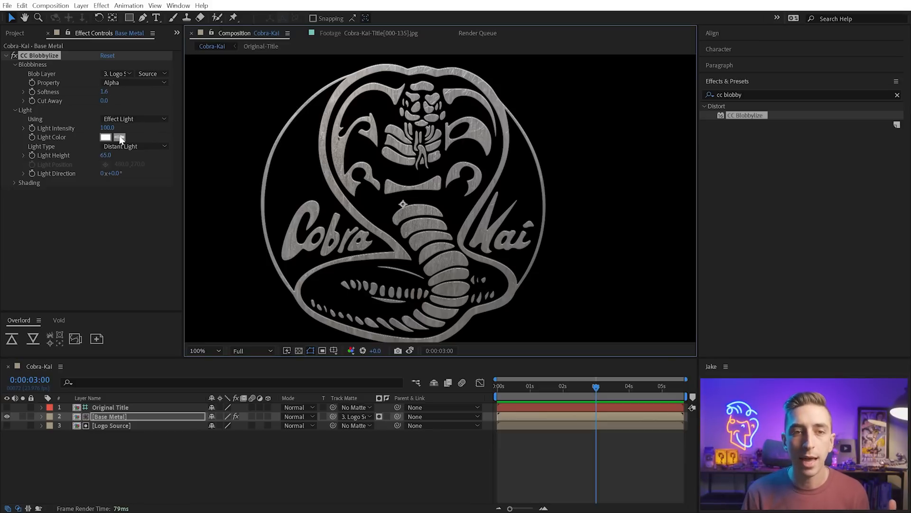
# Test lower Light Height values against the logo's edge highlights, and set CC Blobbylize's Light Height to 0.
pyautogui.moveTo(108, 159); pyautogui.dragTo(91, 157)
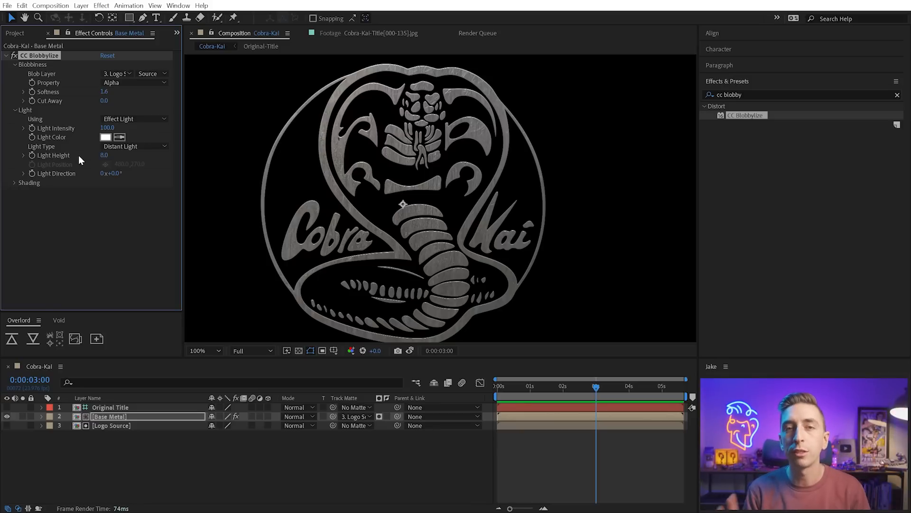
pyautogui.scroll(2, 366, 210)
pyautogui.scroll(2, 368, 165)
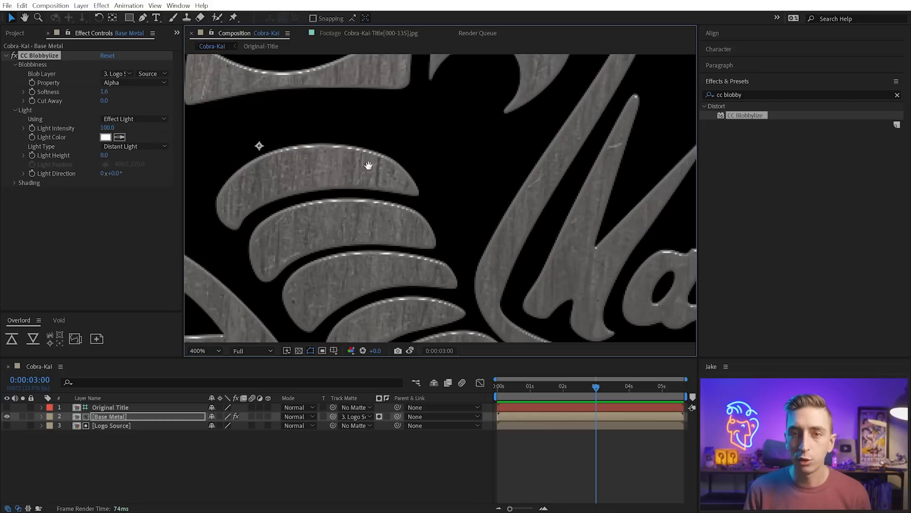
pyautogui.moveTo(368, 165); pyautogui.dragTo(423, 186)
pyautogui.moveTo(104, 155); pyautogui.dragTo(131, 151)
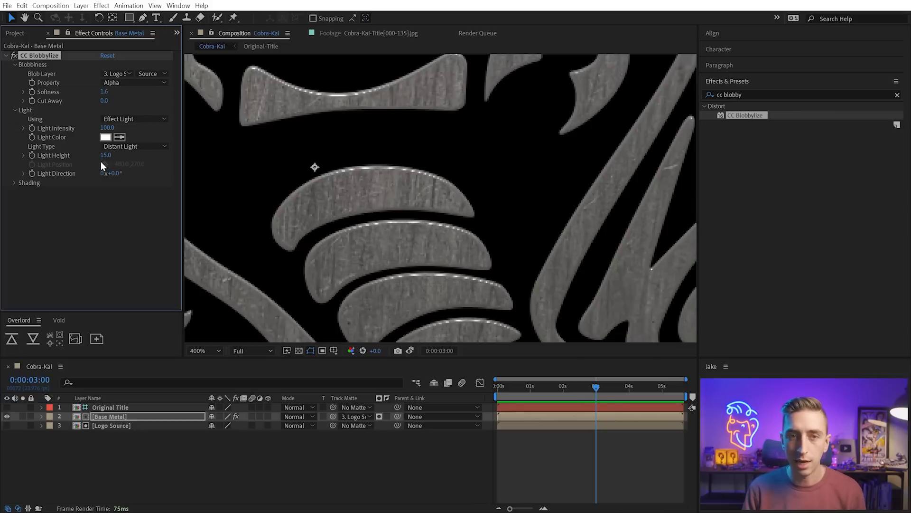
pyautogui.click(104, 156)
pyautogui.write('0')
pyautogui.press('Return')
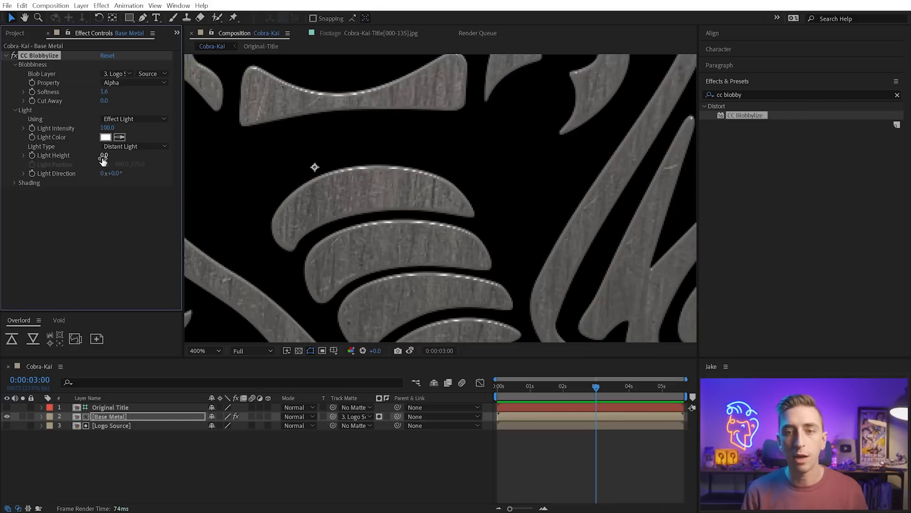
# Test CC Blobbylize's Softness on the cobra's head and raise it slightly for a softer bevel.
pyautogui.press(',')
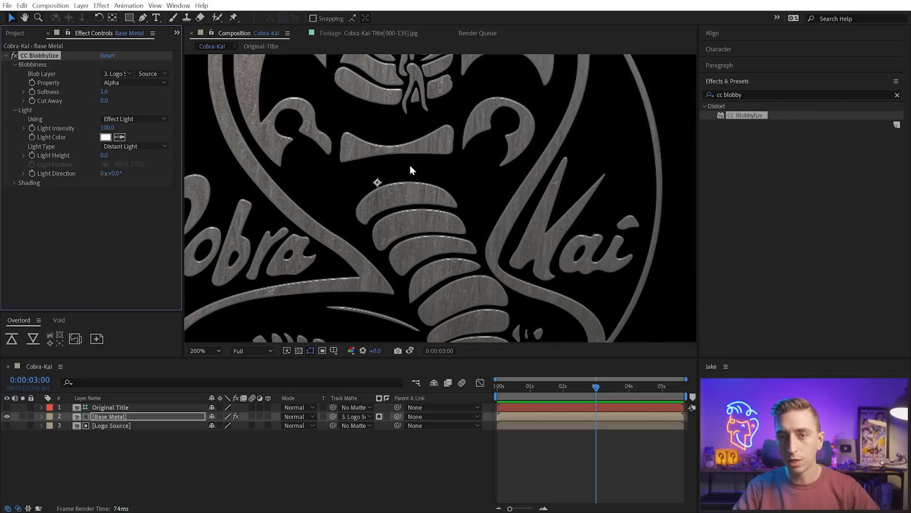
pyautogui.moveTo(378, 120); pyautogui.dragTo(407, 204)
pyautogui.press('v')
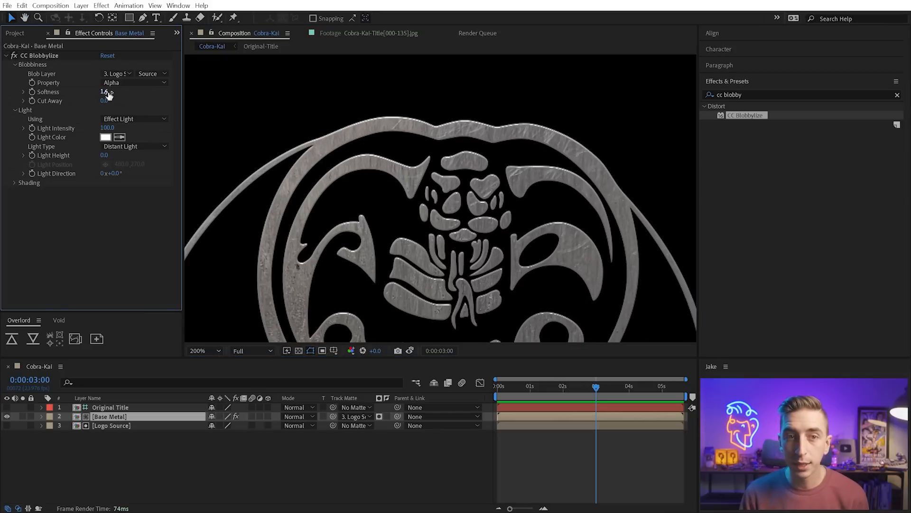
pyautogui.moveTo(108, 95); pyautogui.dragTo(86, 87)
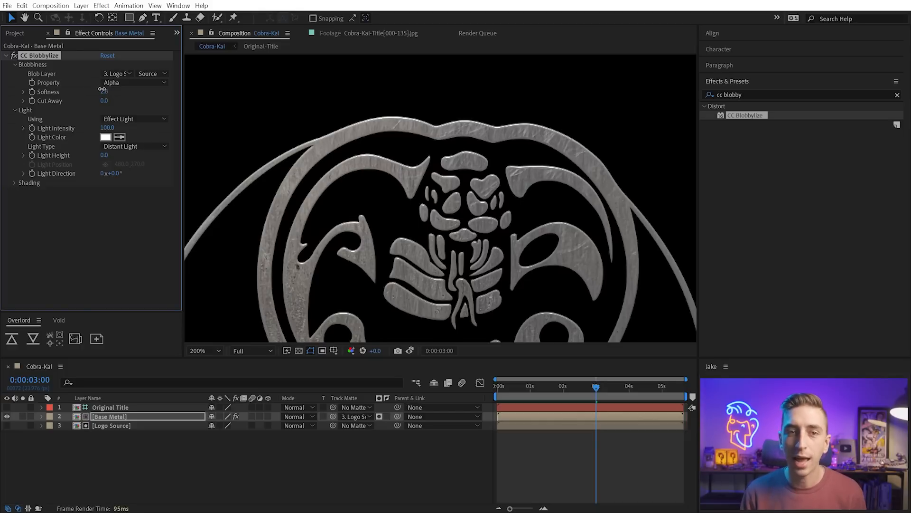
# Set CC Blobbylize's Shading values to Ambient 34, Diffuse 34 and Specular 54, leaving only the Shading group expanded.
pyautogui.click(16, 64)
pyautogui.click(15, 74)
pyautogui.click(15, 82)
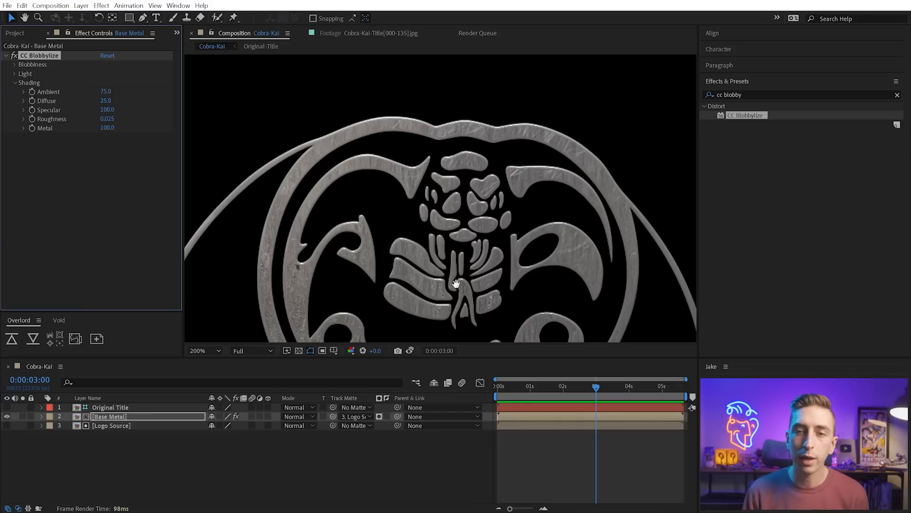
pyautogui.moveTo(456, 284); pyautogui.dragTo(393, 235)
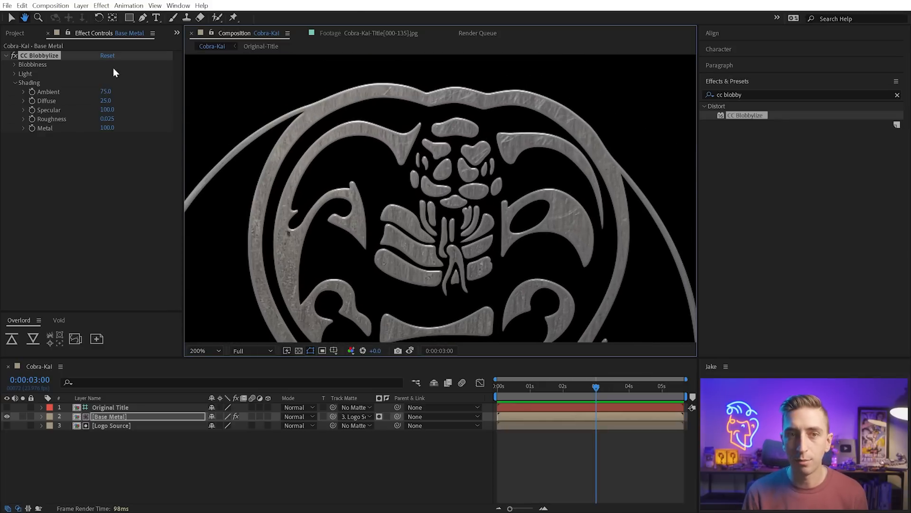
pyautogui.press('v')
pyautogui.moveTo(105, 92); pyautogui.dragTo(48, 88)
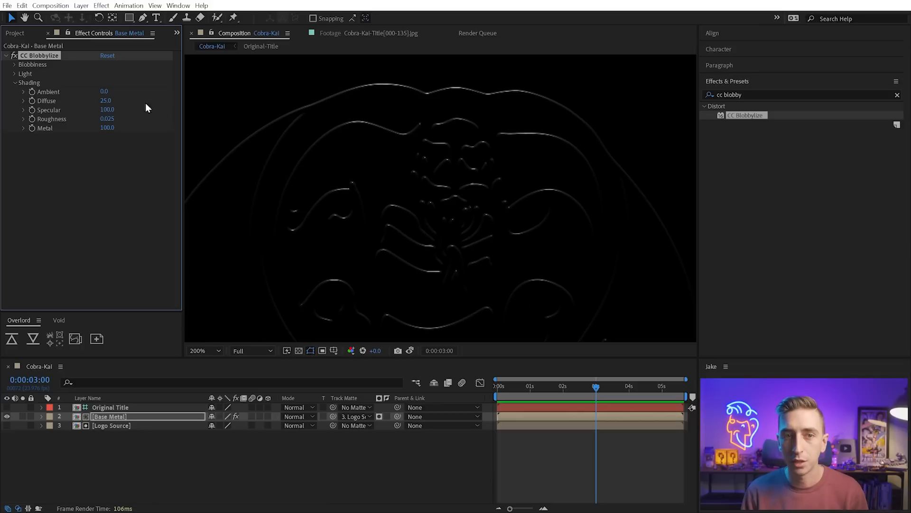
pyautogui.moveTo(103, 91)
pyautogui.mouseDown()
pyautogui.moveTo(119, 87)
pyautogui.moveTo(100, 91)
pyautogui.moveTo(112, 94)
pyautogui.moveTo(105, 118)
pyautogui.moveTo(50, 110)
pyautogui.moveTo(115, 100)
pyautogui.moveTo(99, 95)
pyautogui.mouseUp()
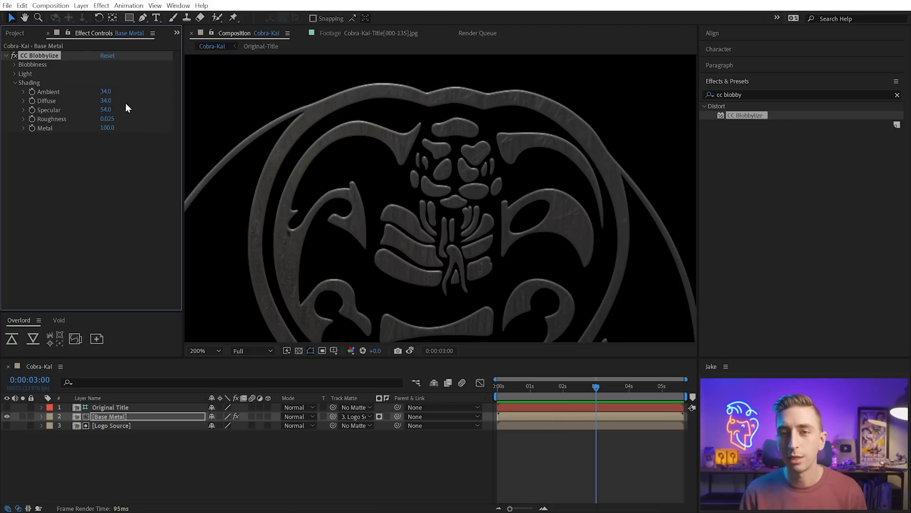
# Show Original Title temporarily and scrub around three seconds to study how light moves across the reference logo.
pyautogui.scroll(-2, 464, 150)
pyautogui.moveTo(402, 275); pyautogui.dragTo(411, 182)
pyautogui.press('v')
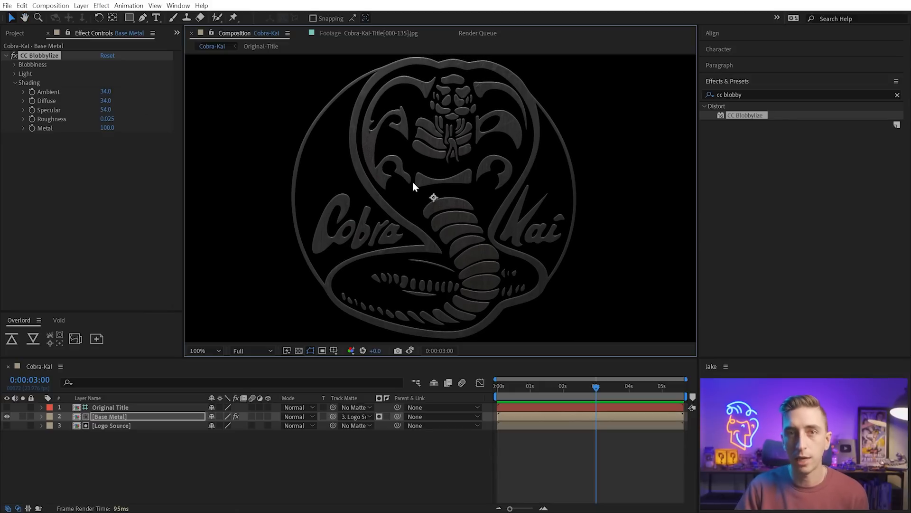
pyautogui.click(7, 407)
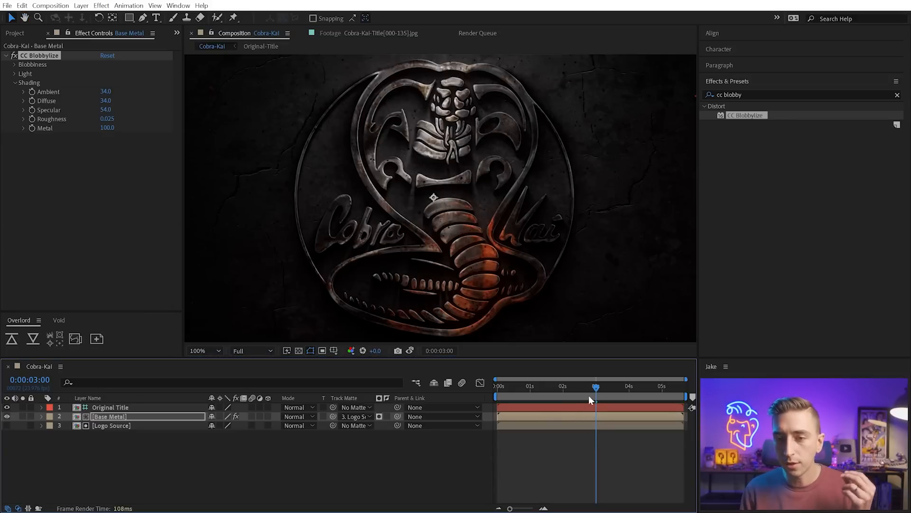
pyautogui.moveTo(589, 387)
pyautogui.mouseDown()
pyautogui.moveTo(511, 392)
pyautogui.moveTo(626, 388)
pyautogui.moveTo(562, 400)
pyautogui.moveTo(614, 403)
pyautogui.moveTo(551, 403)
pyautogui.moveTo(594, 403)
pyautogui.mouseUp()
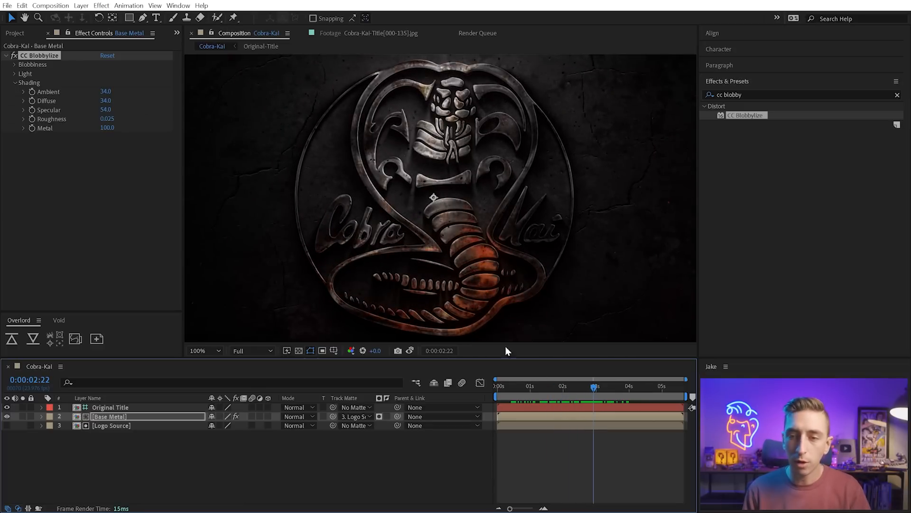
pyautogui.moveTo(610, 389)
pyautogui.mouseDown()
pyautogui.moveTo(573, 388)
pyautogui.moveTo(598, 390)
pyautogui.moveTo(576, 396)
pyautogui.moveTo(614, 389)
pyautogui.mouseUp()
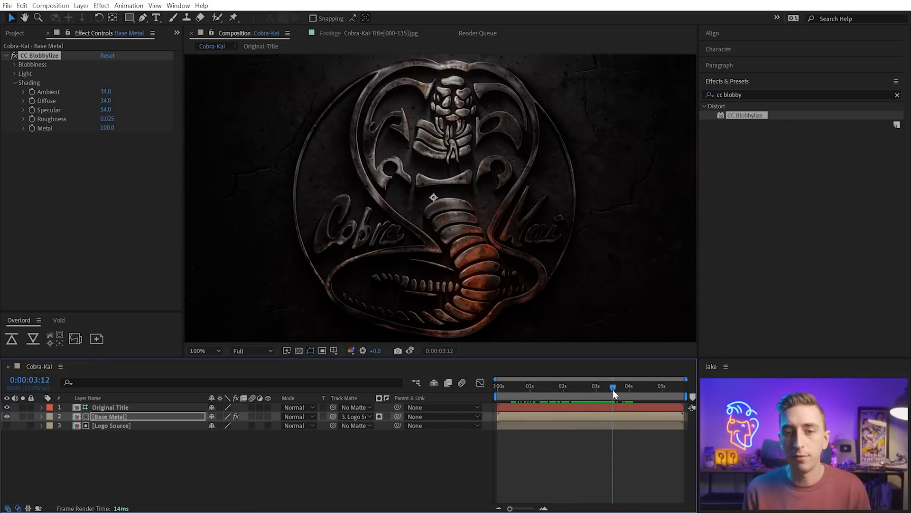
pyautogui.click(8, 407)
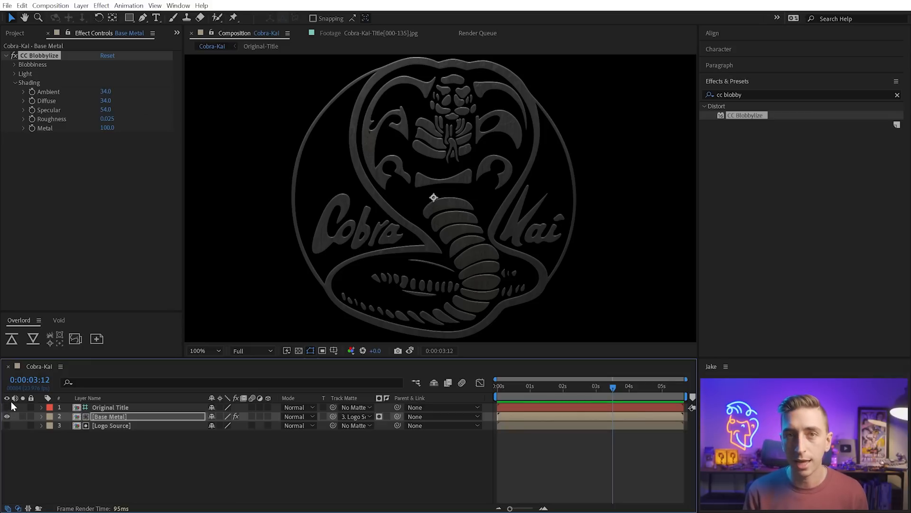
# Change the Base Metal layer's label colour to magenta.
pyautogui.click(49, 416)
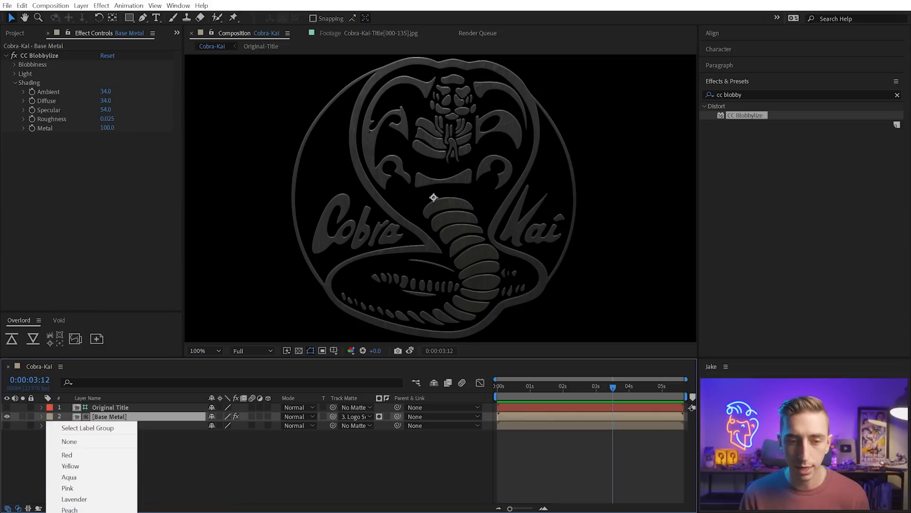
pyautogui.click(91, 512)
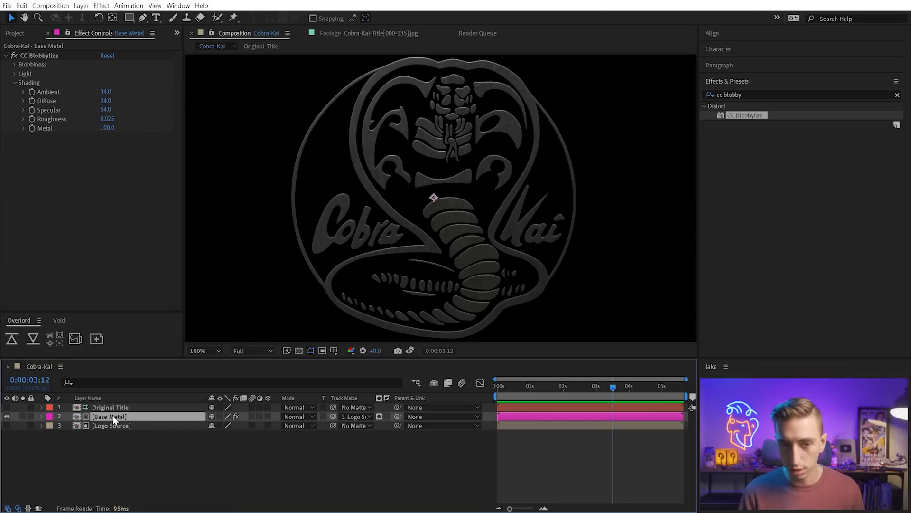
pyautogui.hotkey('shift', '/')
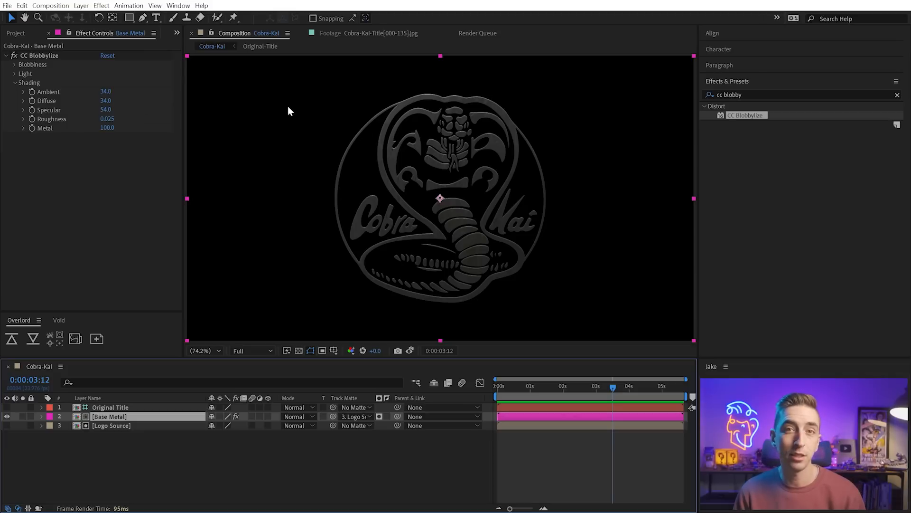
# With no layer selected, draw a tall, narrow white rectangle as a new shape layer spanning the composition's height.
pyautogui.click(311, 464)
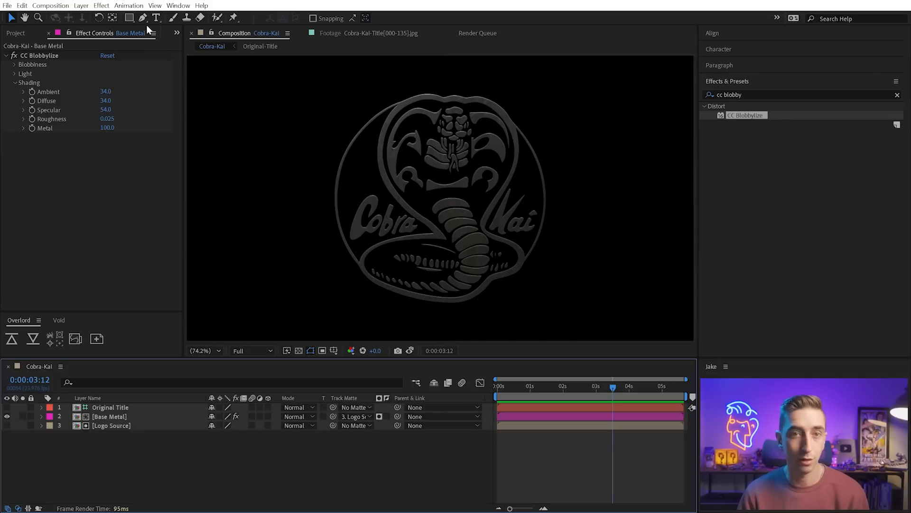
pyautogui.click(130, 17)
pyautogui.click(318, 18)
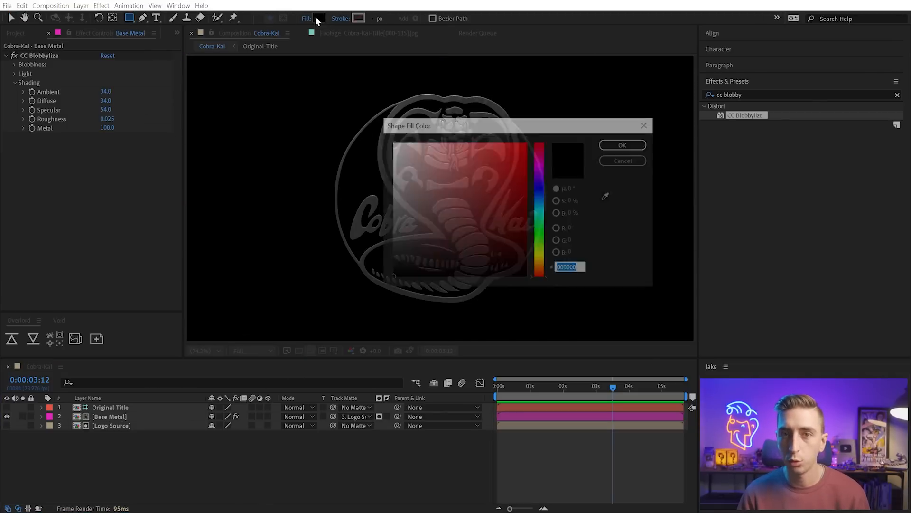
pyautogui.click(392, 142)
pyautogui.click(625, 144)
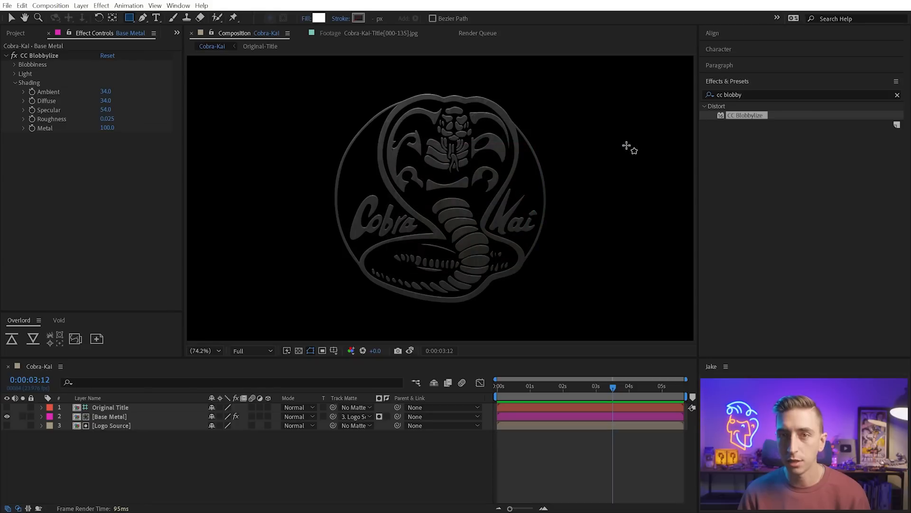
pyautogui.moveTo(352, 57); pyautogui.dragTo(389, 341)
pyautogui.press(',')
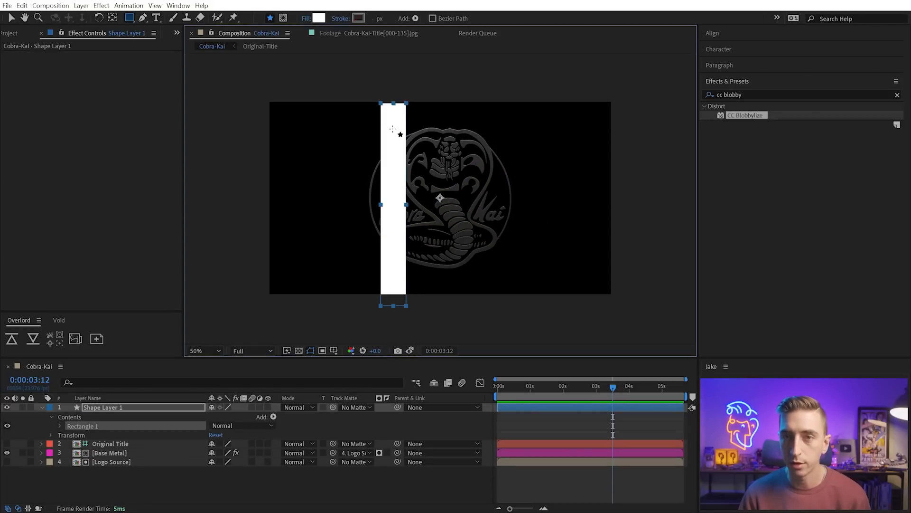
# Shift the white bar slightly toward the logo's centre and move its anchor point to the bar's top end.
pyautogui.press('v')
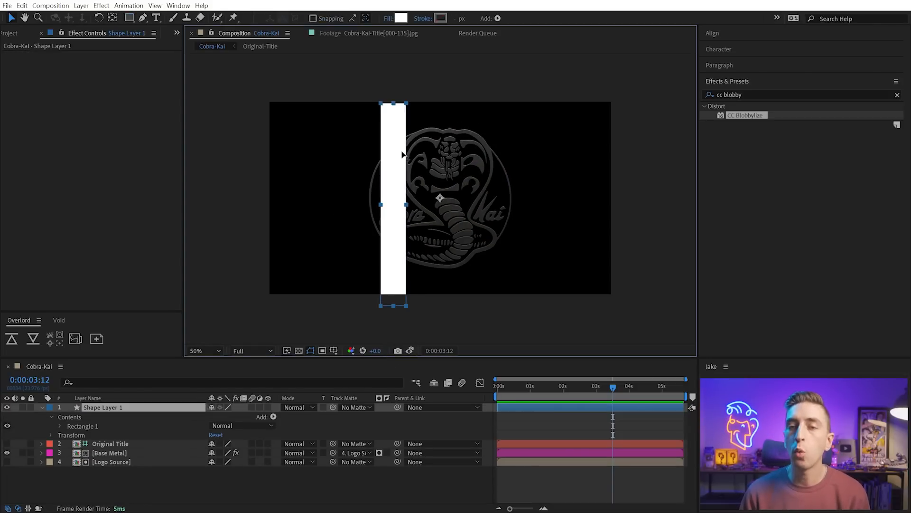
pyautogui.moveTo(403, 152); pyautogui.dragTo(420, 145)
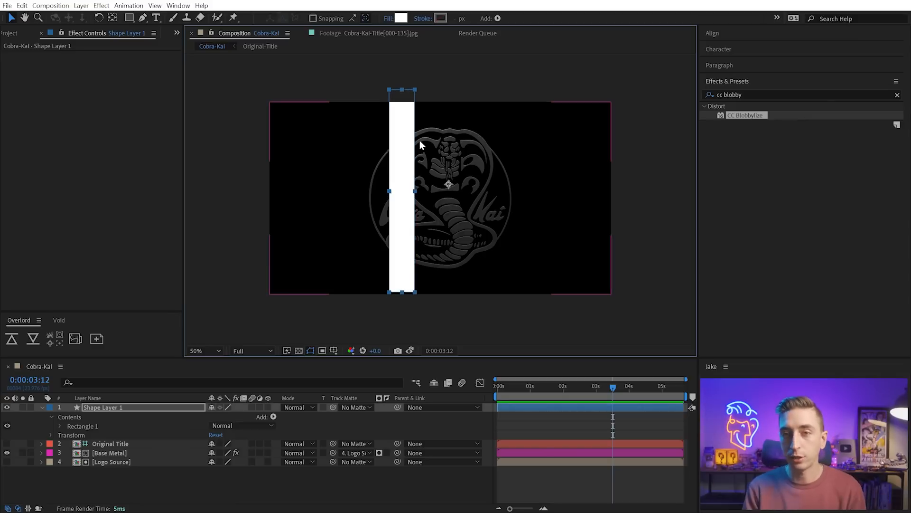
pyautogui.press('y')
pyautogui.moveTo(448, 185)
pyautogui.mouseDown()
pyautogui.moveTo(401, 129)
pyautogui.moveTo(404, 106)
pyautogui.moveTo(450, 136)
pyautogui.moveTo(448, 151)
pyautogui.moveTo(420, 172)
pyautogui.moveTo(433, 191)
pyautogui.mouseUp()
# Tilt the white bar diagonally, then narrow and lengthen it so it crosses the logo's centre and extends past the frame.
pyautogui.press('w')
pyautogui.press('v')
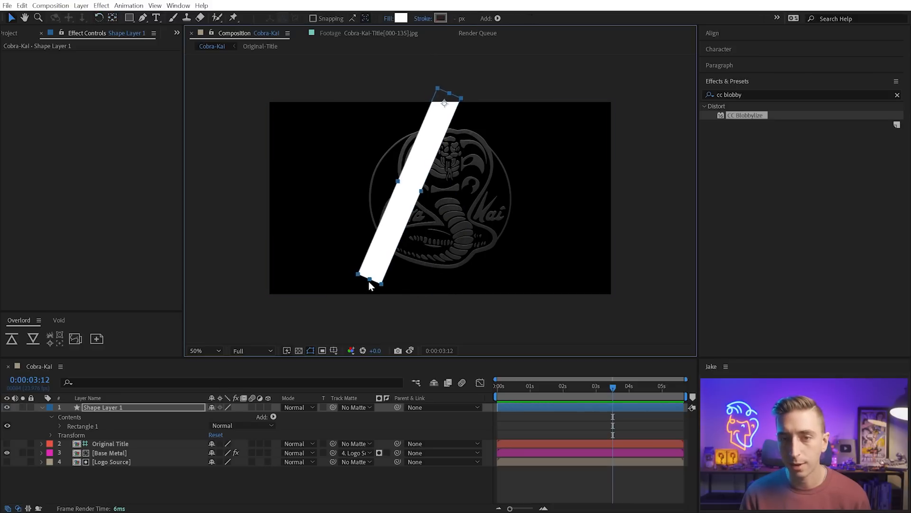
pyautogui.moveTo(368, 281); pyautogui.dragTo(360, 307)
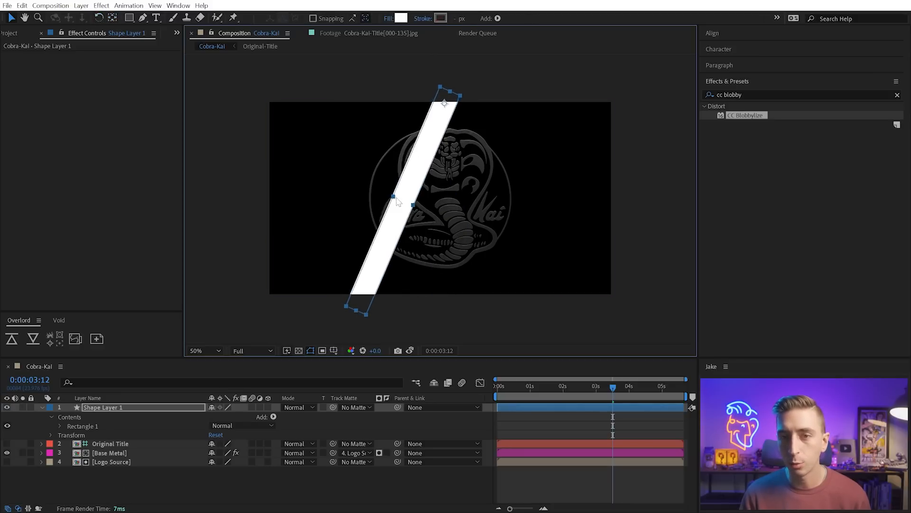
pyautogui.moveTo(413, 179); pyautogui.dragTo(461, 179)
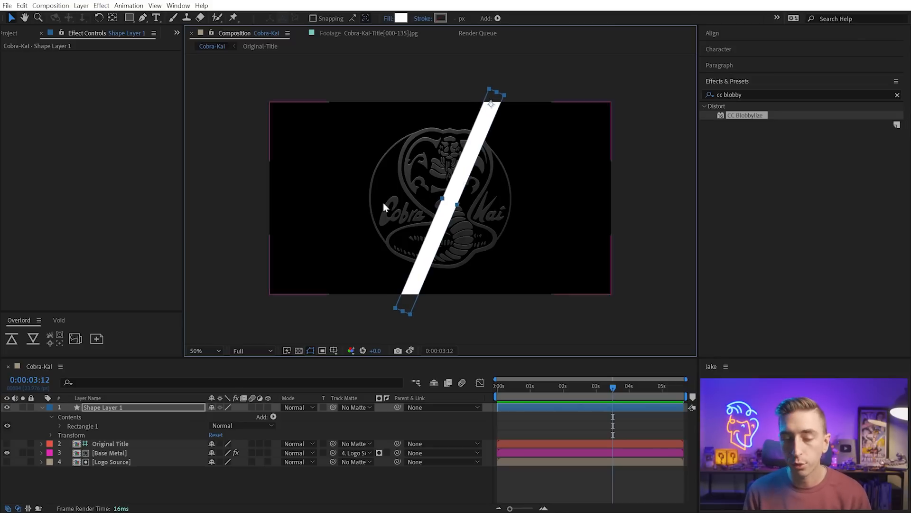
# Pre-compose the white bar's shape layer into a new composition named Reflections.
pyautogui.click(127, 409)
pyautogui.hotkey('ctrl', 'shift', 'c')
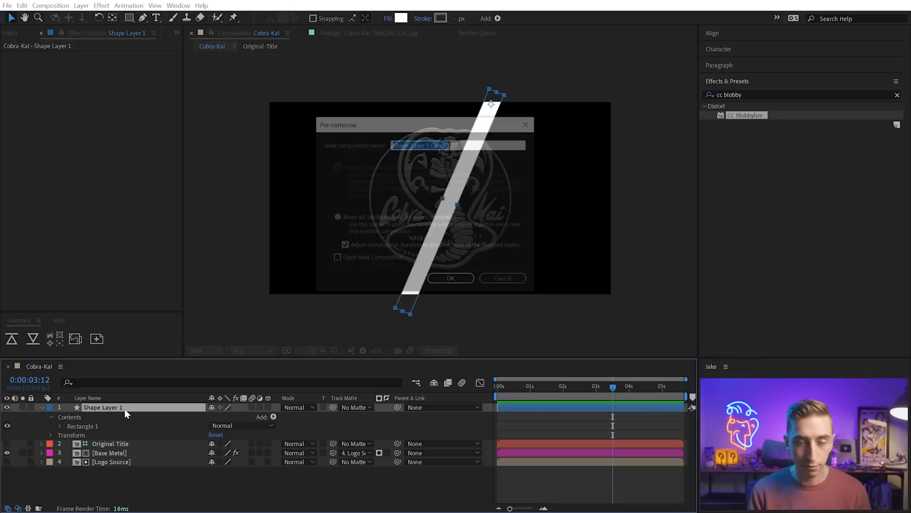
pyautogui.write('Reflections')
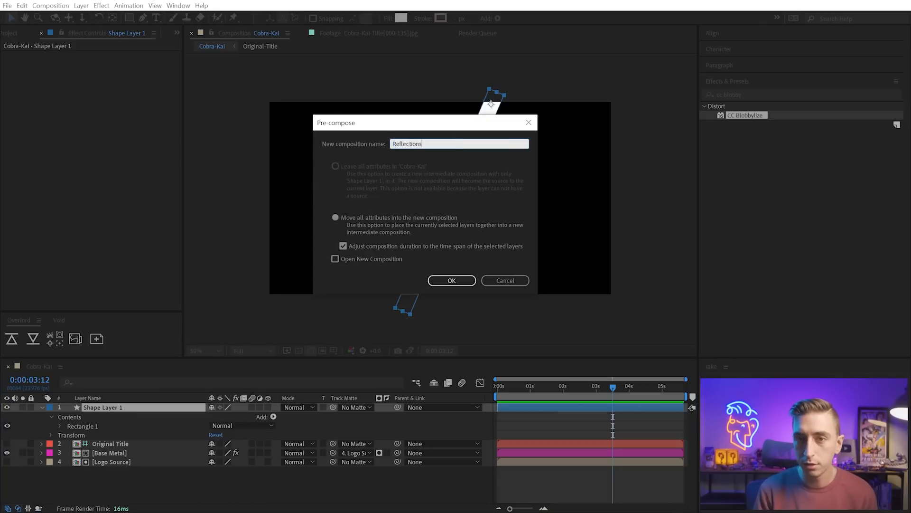
pyautogui.click(458, 279)
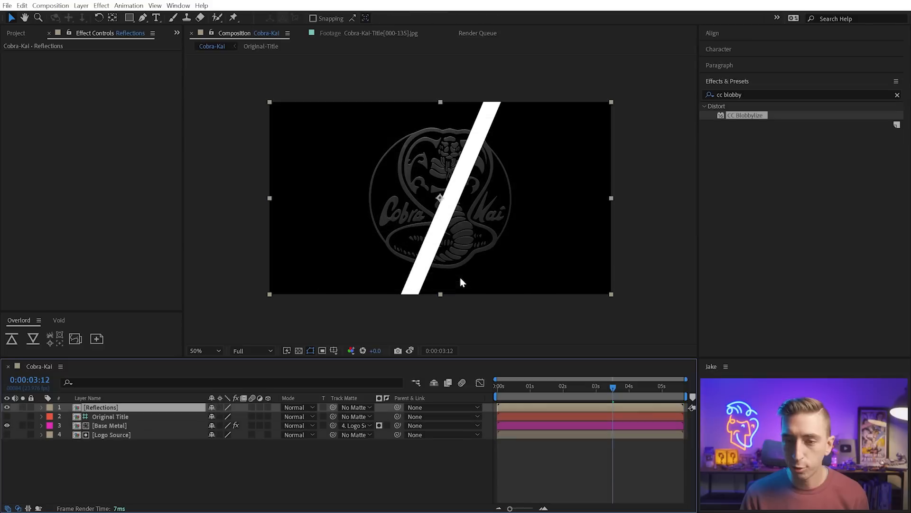
# Change the Reflections layer's label colour to magenta and place the layer directly above Base Metal.
pyautogui.click(49, 408)
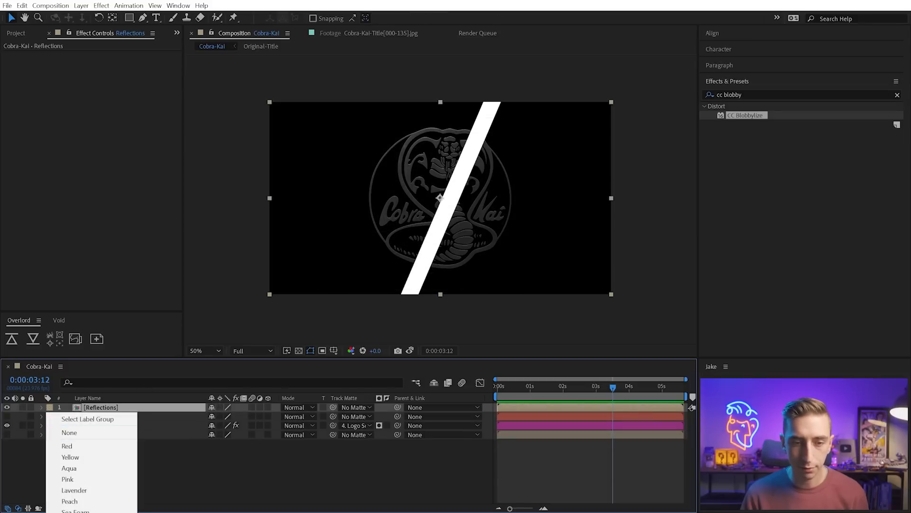
pyautogui.click(71, 488)
pyautogui.moveTo(101, 415); pyautogui.dragTo(101, 421)
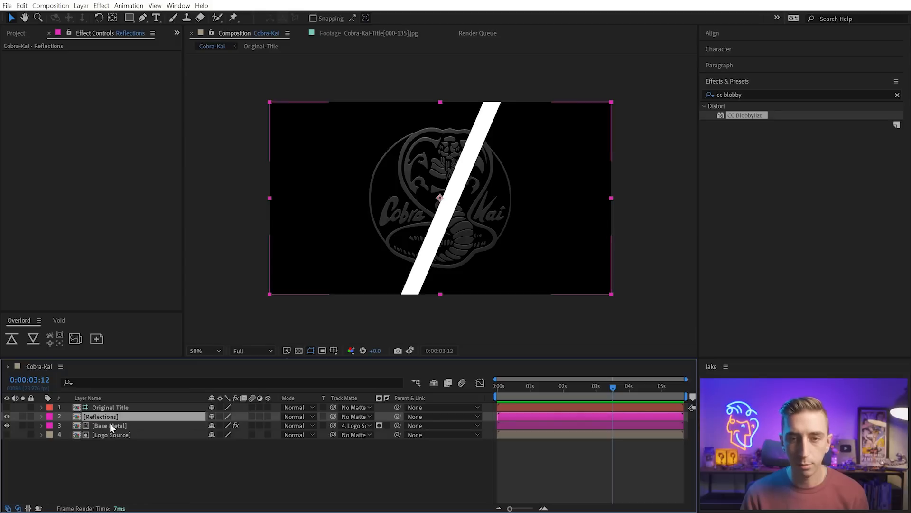
# Copy the CC Blobbylize effect from the Base Metal layer to the Reflections layer.
pyautogui.click(110, 425)
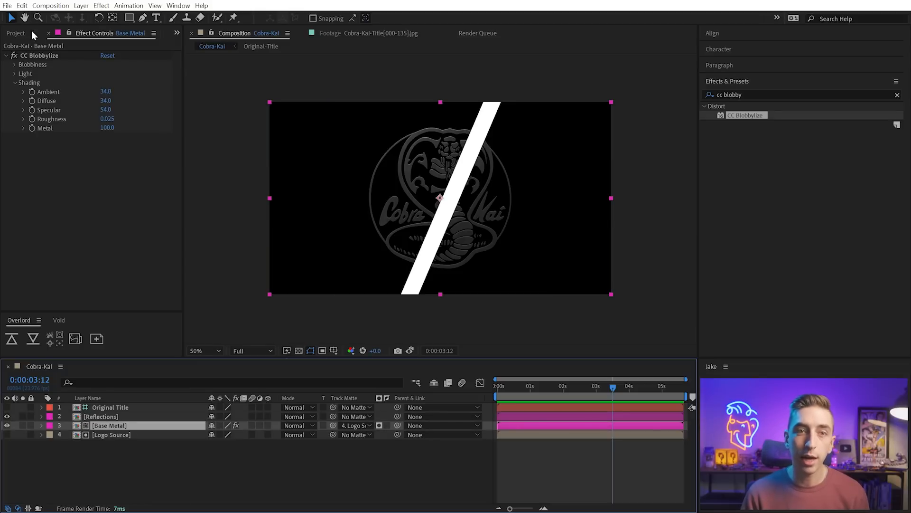
pyautogui.click(38, 57)
pyautogui.click(101, 415)
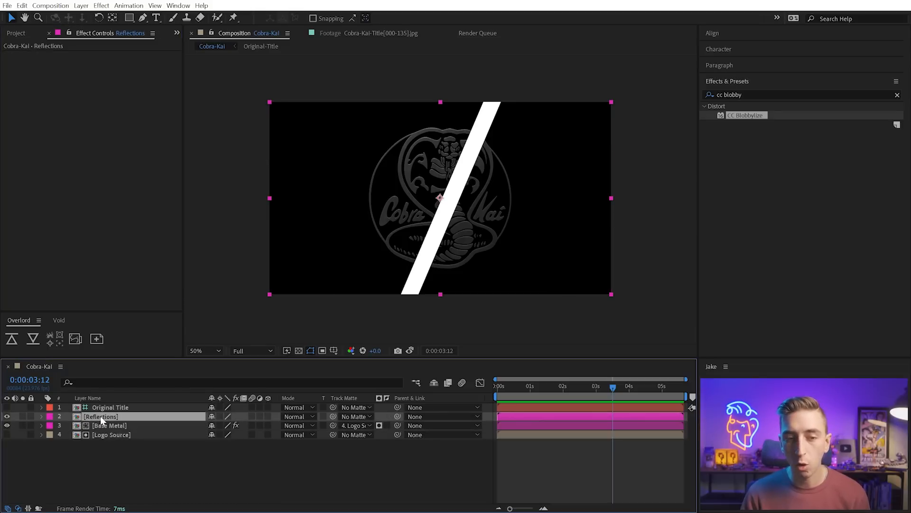
pyautogui.press('/')
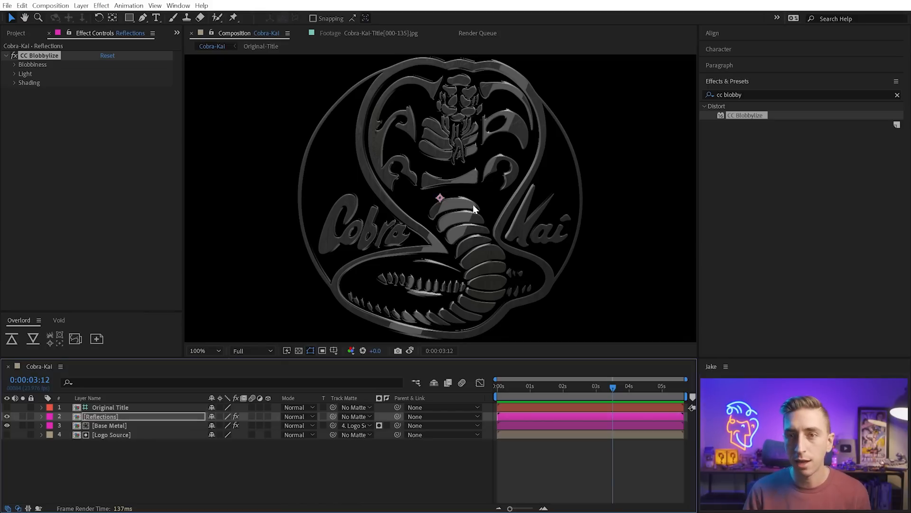
# Add the Offset effect above CC Blobbylize on the Reflections layer and shift its centre to 917, 540.
pyautogui.click(759, 95)
pyautogui.write('offset')
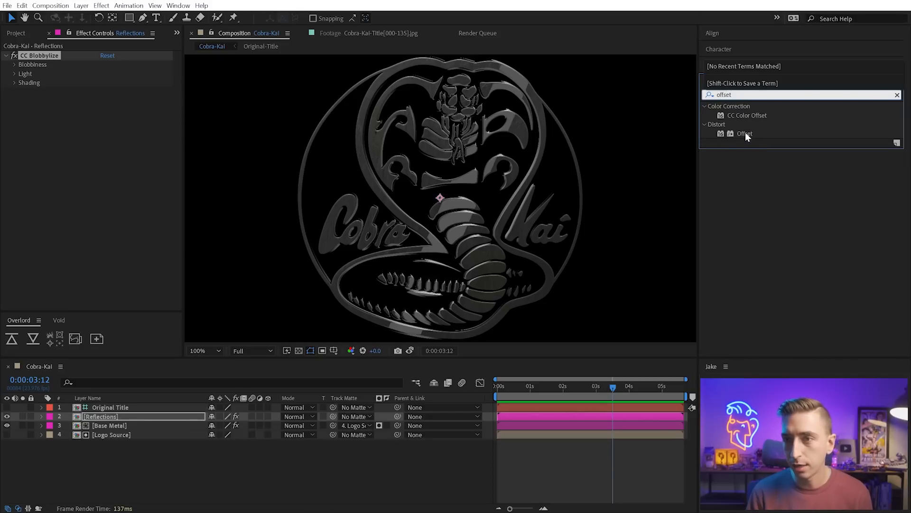
pyautogui.moveTo(747, 135); pyautogui.dragTo(47, 59)
pyautogui.click(121, 64)
pyautogui.write('705')
pyautogui.press('Return')
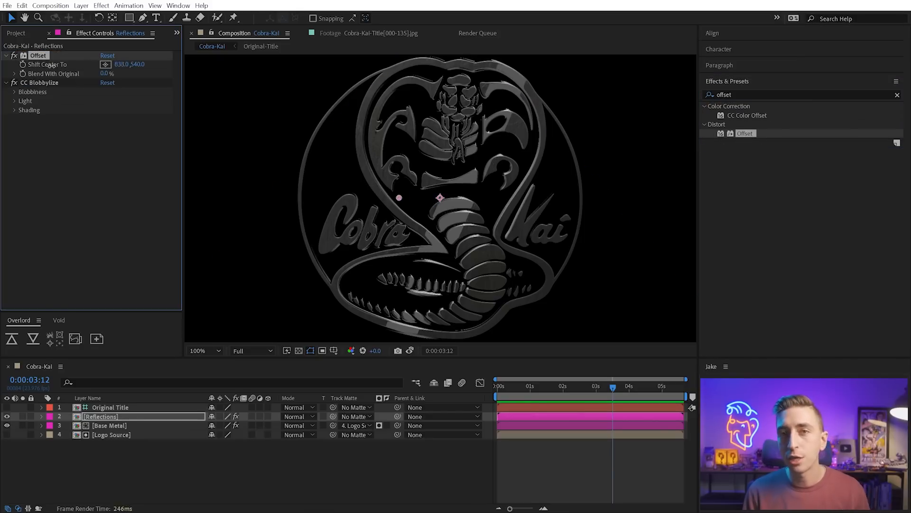
pyautogui.moveTo(121, 64); pyautogui.dragTo(230, 87)
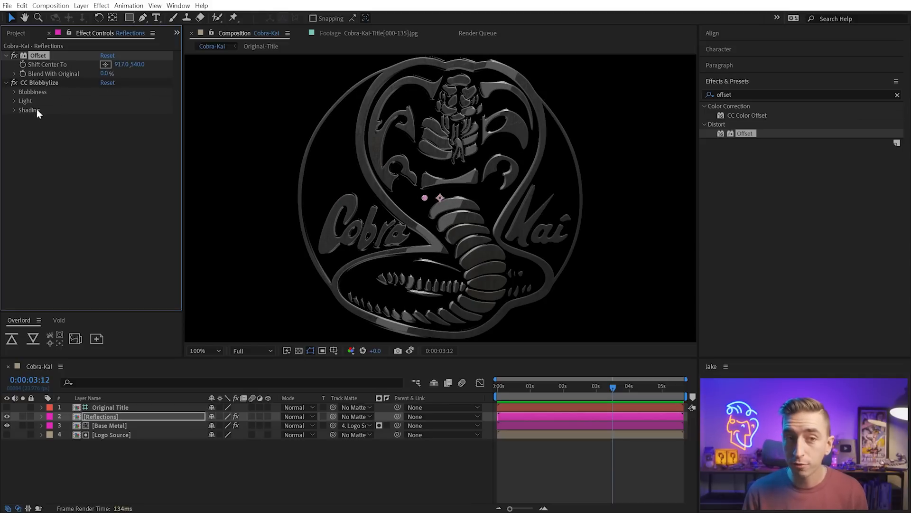
# Set the Reflections layer's CC Blobbylize shading to Ambient 100, Diffuse 0 and Specular 0, and check the layer in isolation.
pyautogui.click(14, 111)
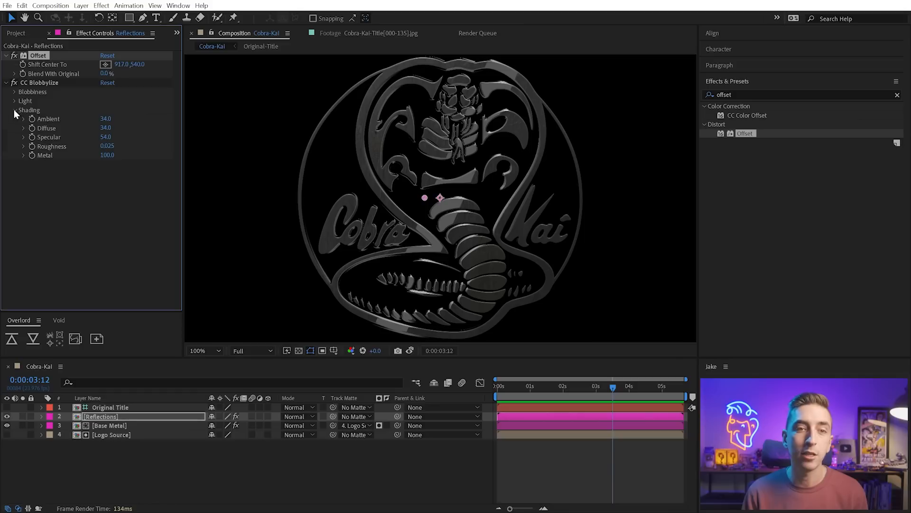
pyautogui.click(106, 119)
pyautogui.write('100')
pyautogui.press('Return')
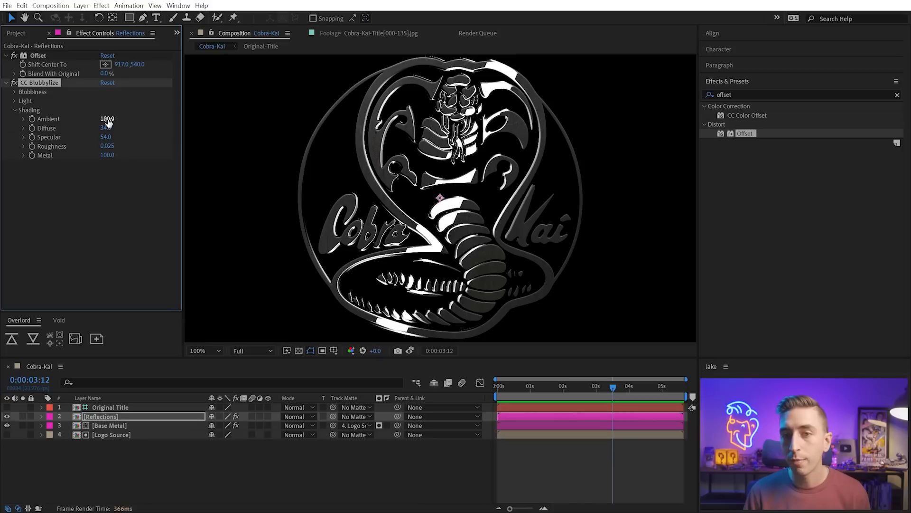
pyautogui.click(105, 128)
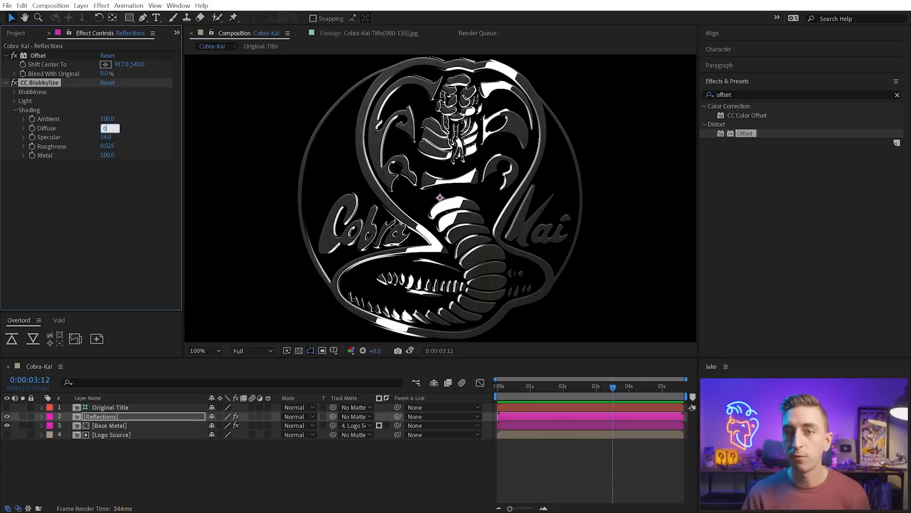
pyautogui.write('0')
pyautogui.press('Return')
pyautogui.click(104, 137)
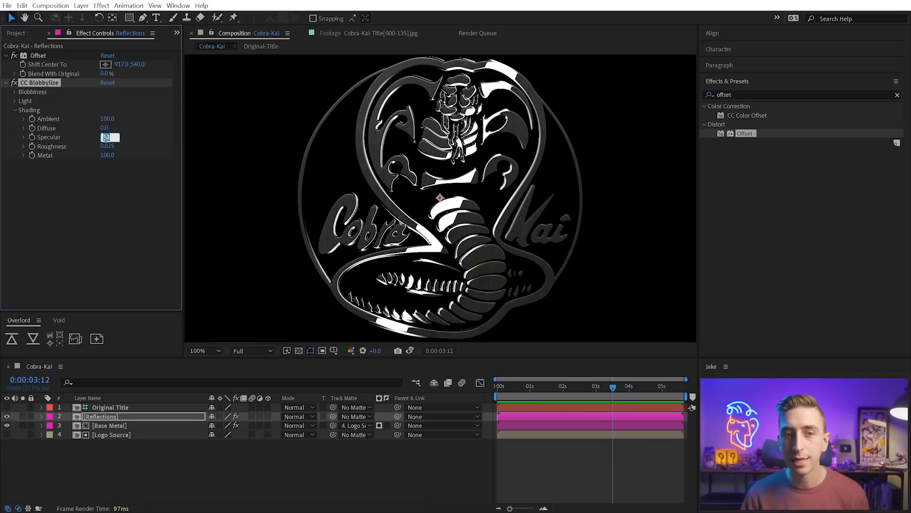
pyautogui.write('0')
pyautogui.press('Return')
pyautogui.click(22, 416)
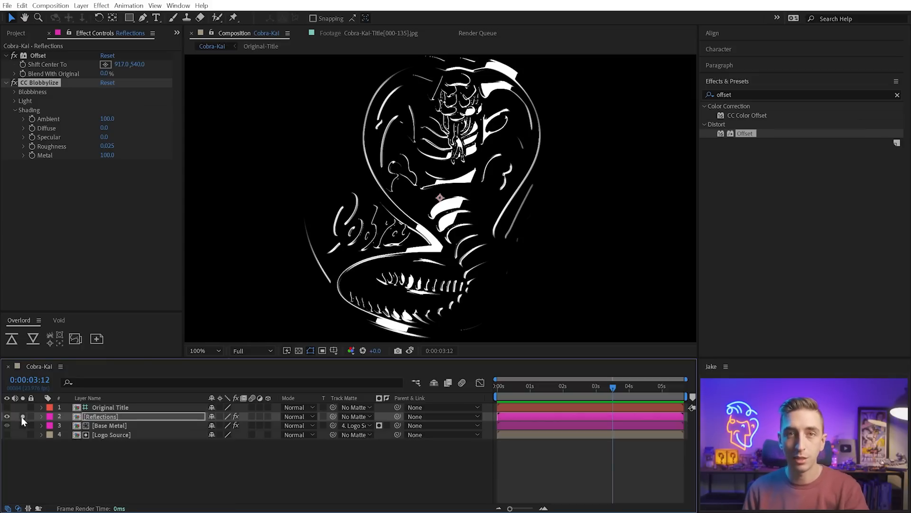
pyautogui.click(22, 416)
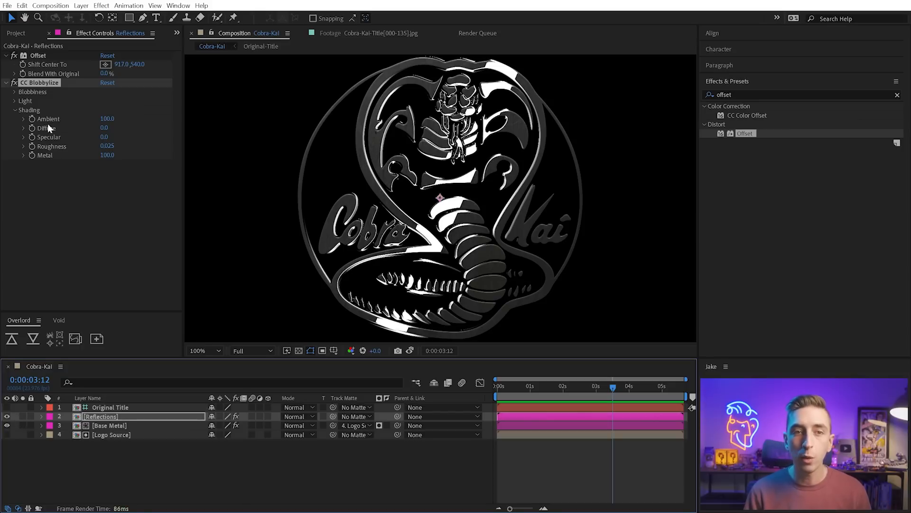
# Raise the Reflections layer's CC Blobbylize Softness to 5.7 and shift the Offset centre to 1010, 540.
pyautogui.click(15, 92)
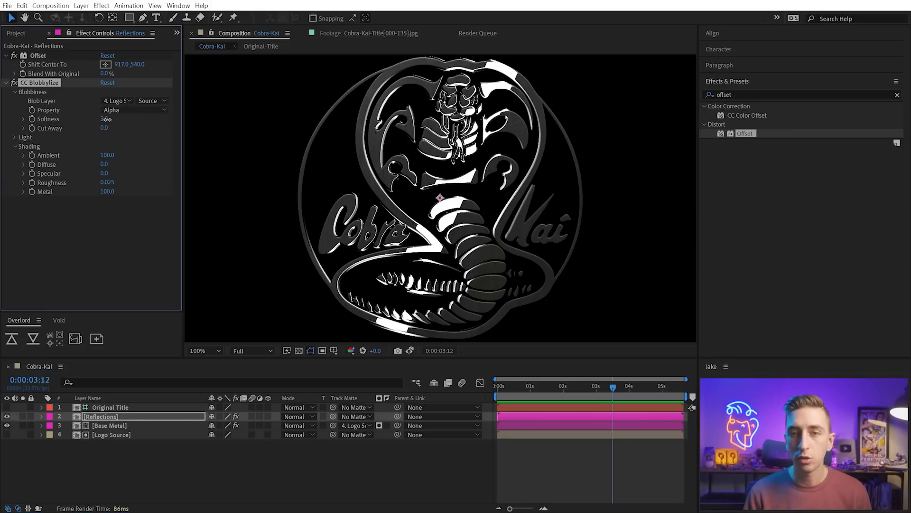
pyautogui.moveTo(104, 119); pyautogui.dragTo(124, 119)
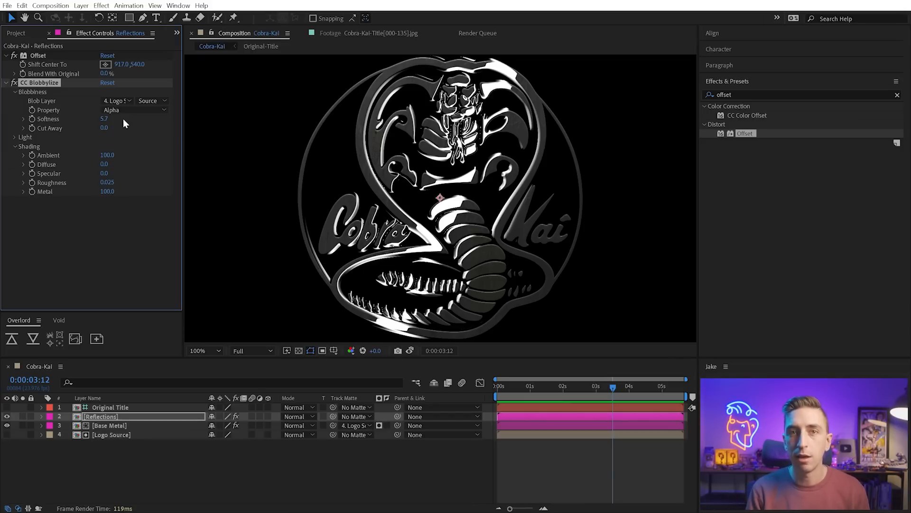
pyautogui.click(53, 57)
pyautogui.moveTo(120, 64); pyautogui.dragTo(203, 98)
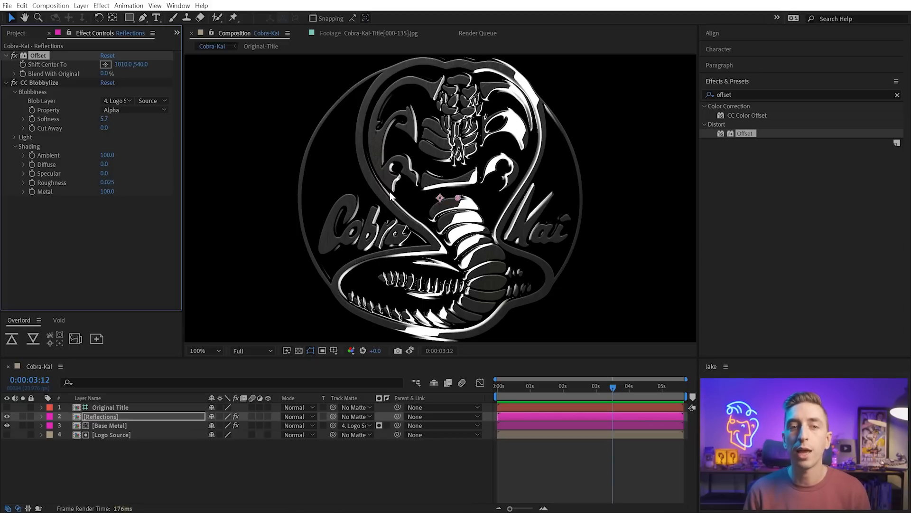
# Assign Logo Source as the Reflections layer's track matte and inspect the Base Metal layer on its own.
pyautogui.click(96, 418)
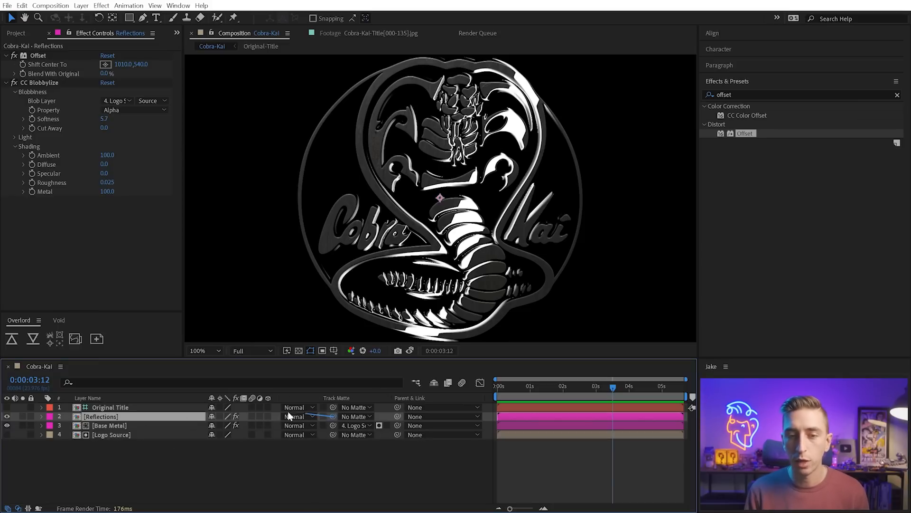
pyautogui.moveTo(288, 412); pyautogui.dragTo(113, 437)
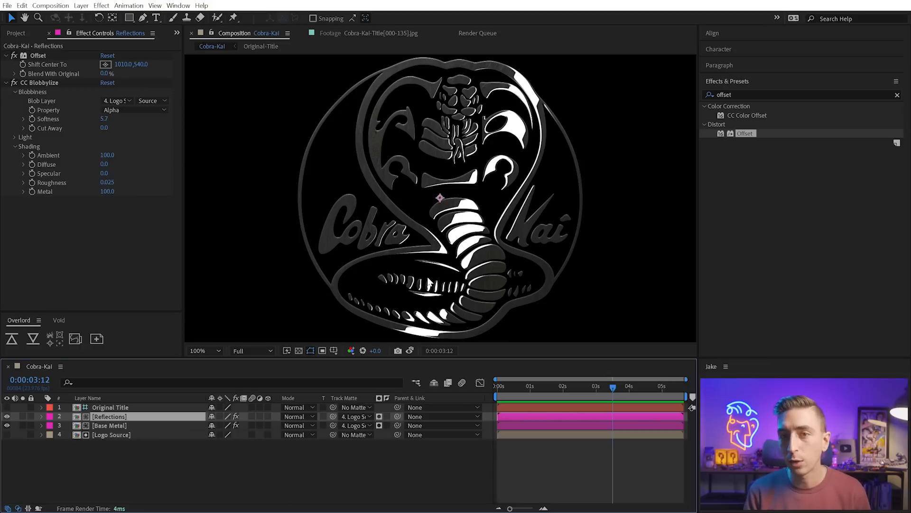
pyautogui.click(23, 425)
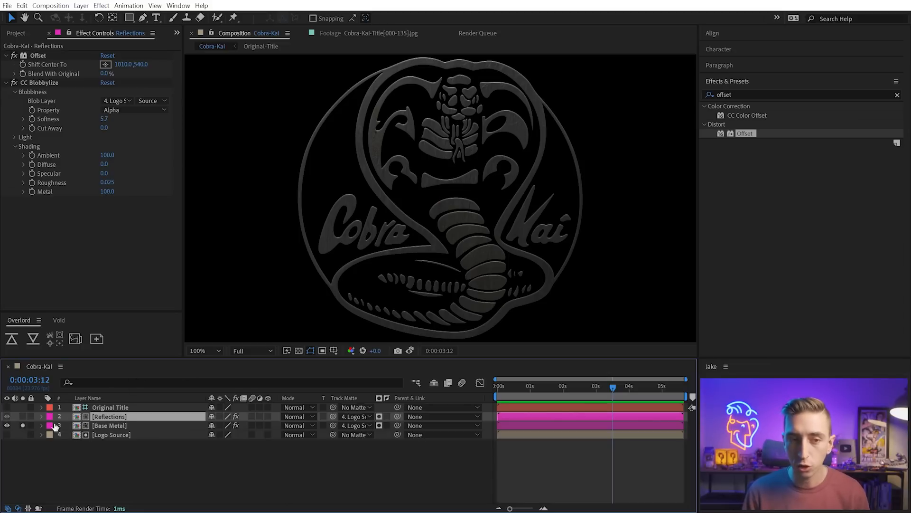
pyautogui.click(23, 424)
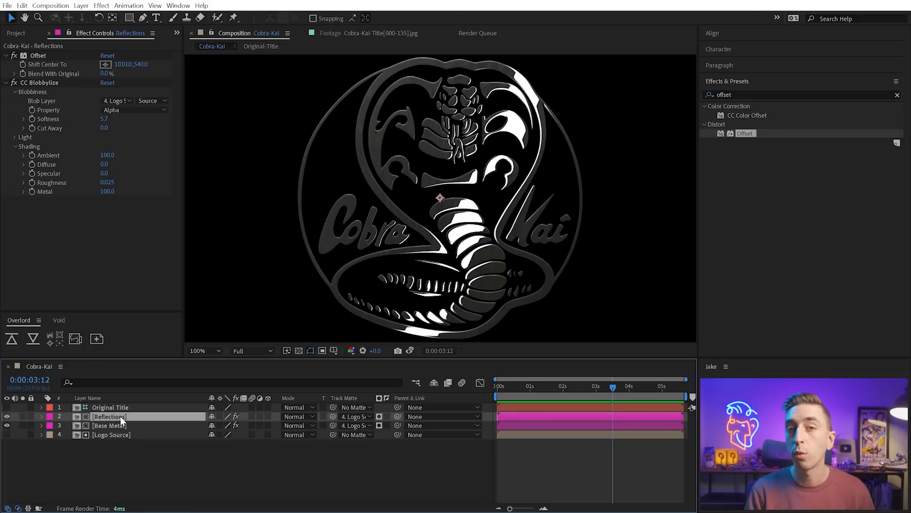
# Add the Set Matte effect below CC Blobbylize on the Reflections layer, taking the matte from Base Metal.
pyautogui.moveTo(762, 94); pyautogui.dragTo(652, 88)
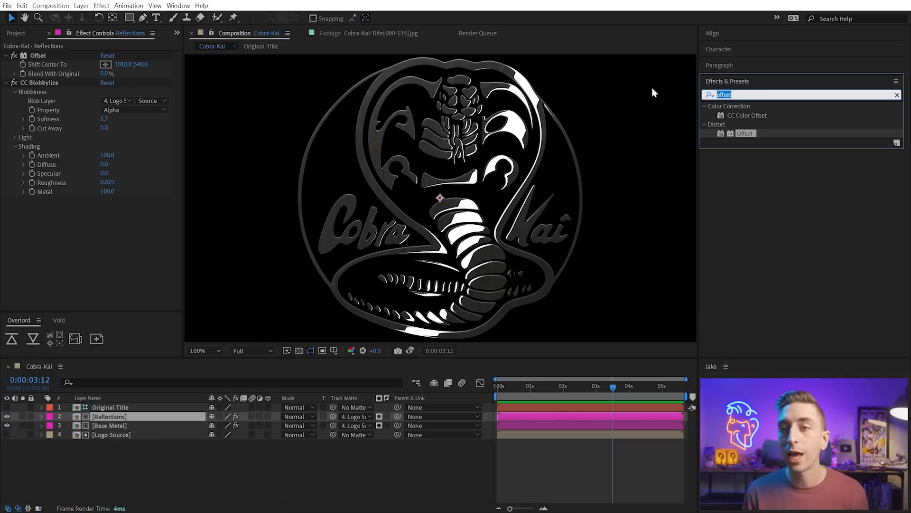
pyautogui.write('set matte')
pyautogui.moveTo(748, 115); pyautogui.dragTo(113, 238)
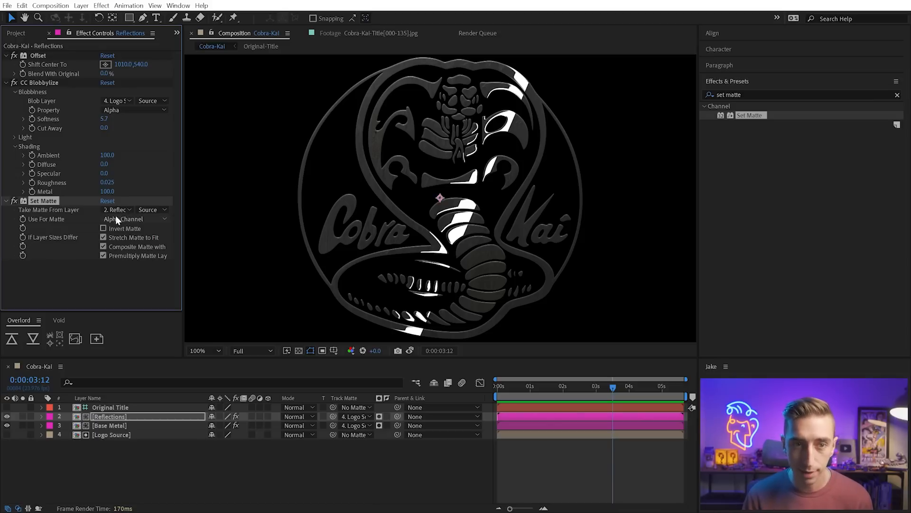
pyautogui.click(133, 211)
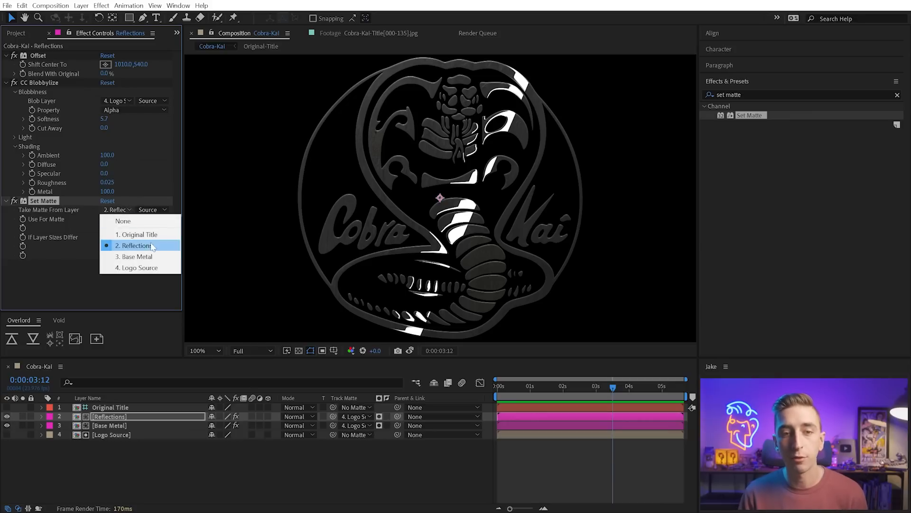
pyautogui.click(149, 256)
pyautogui.click(152, 209)
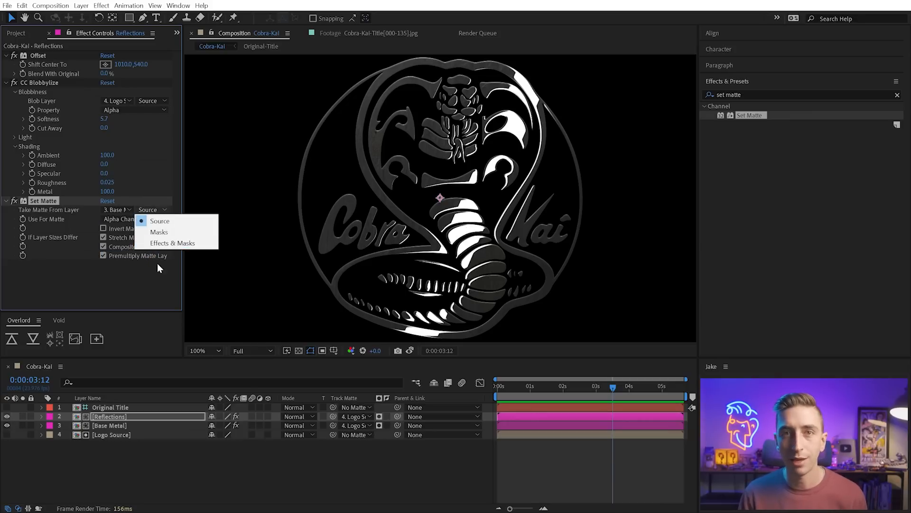
# Inspect the Base Metal texture in isolation, and switch the Reflections layer's Set Matte to use Lightness for its matte.
pyautogui.click(22, 425)
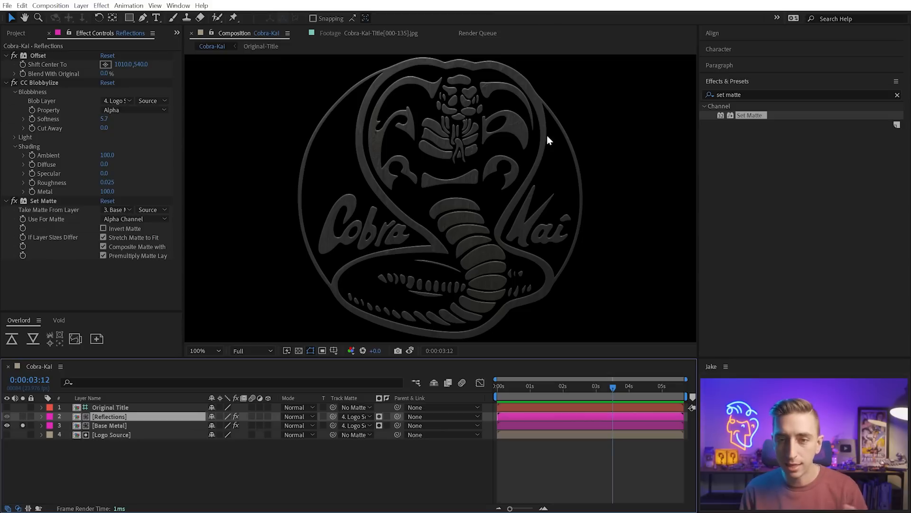
pyautogui.click(236, 425)
pyautogui.click(236, 424)
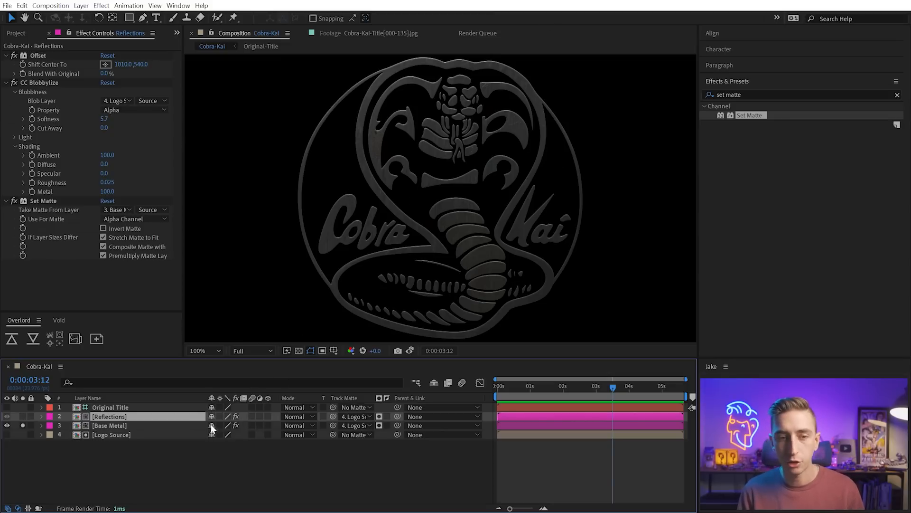
pyautogui.click(23, 425)
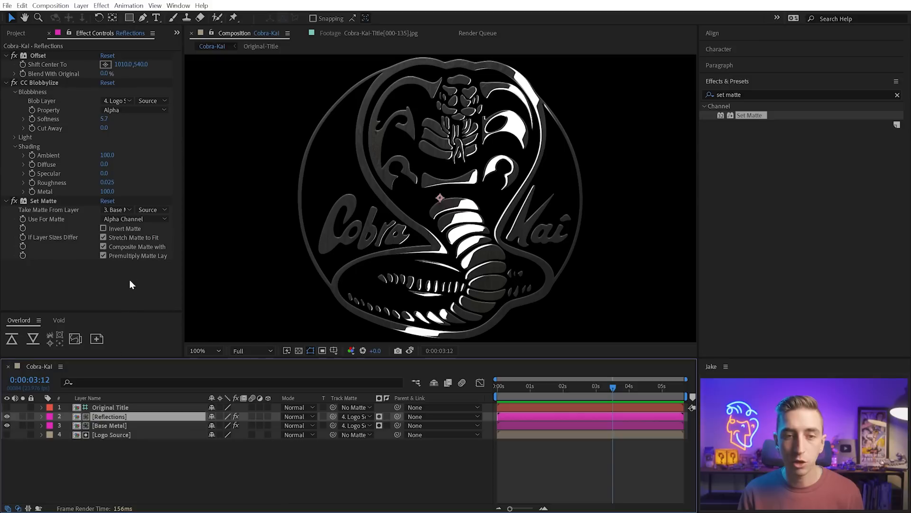
pyautogui.click(118, 220)
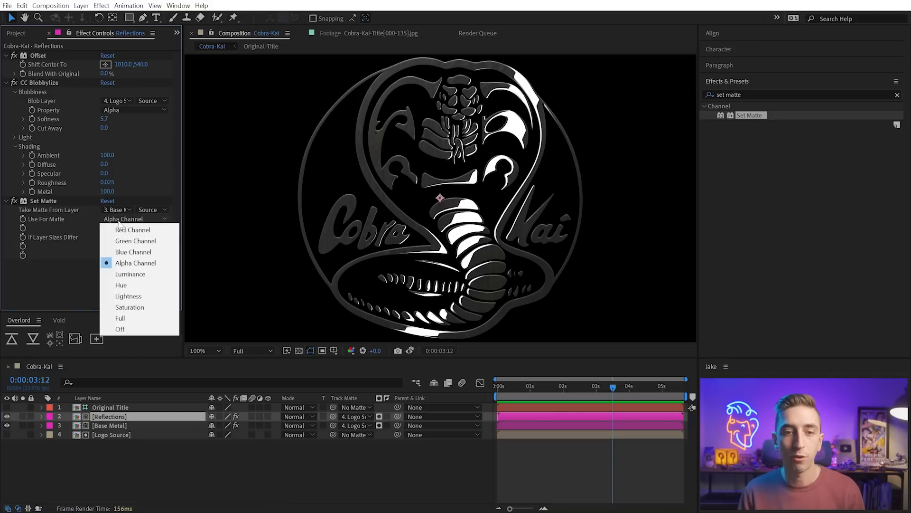
pyautogui.click(157, 296)
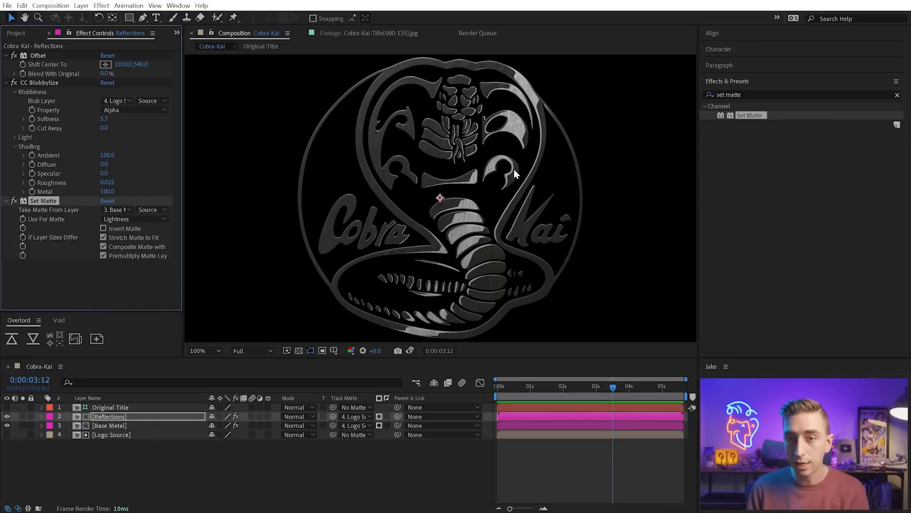
pyautogui.press('.')
pyautogui.moveTo(544, 232); pyautogui.dragTo(461, 229)
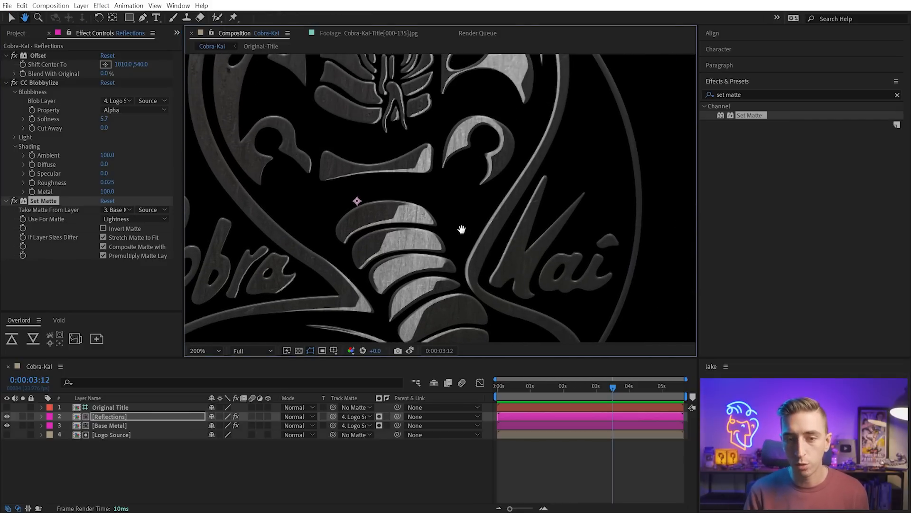
pyautogui.press('v')
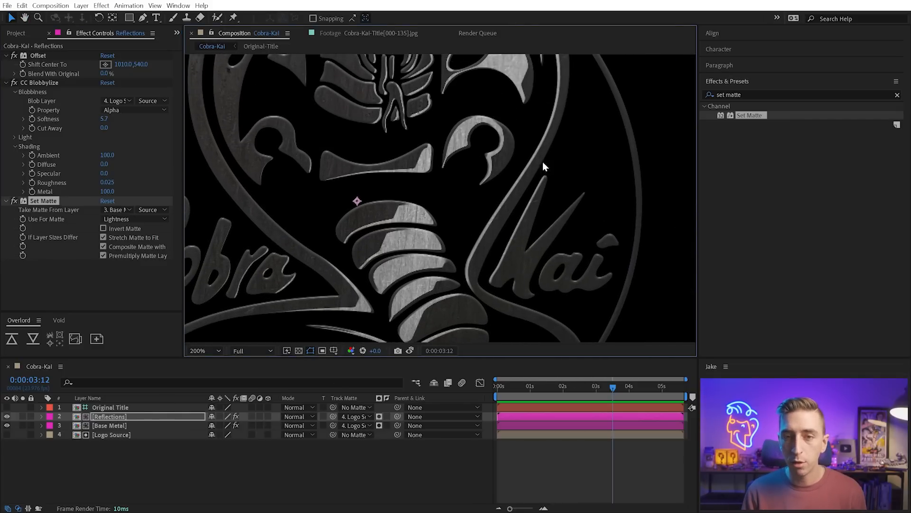
# Set the Reflections layer's blending mode to Add and compare the result with Set Matte off and on.
pyautogui.moveTo(544, 166); pyautogui.dragTo(535, 261)
pyautogui.click(289, 416)
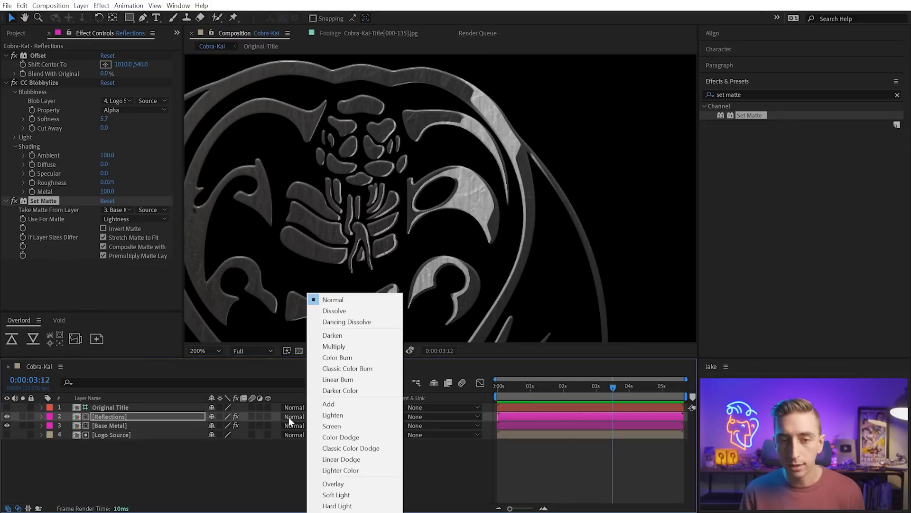
pyautogui.click(332, 404)
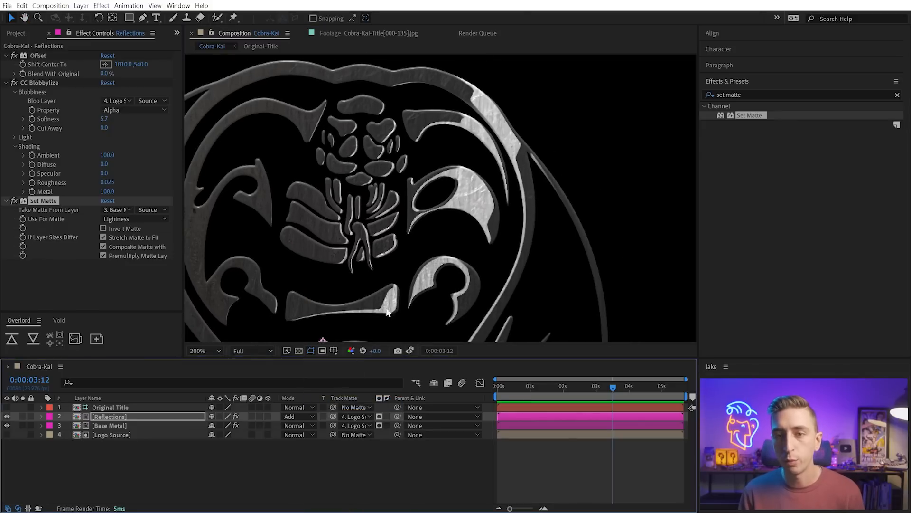
pyautogui.click(13, 202)
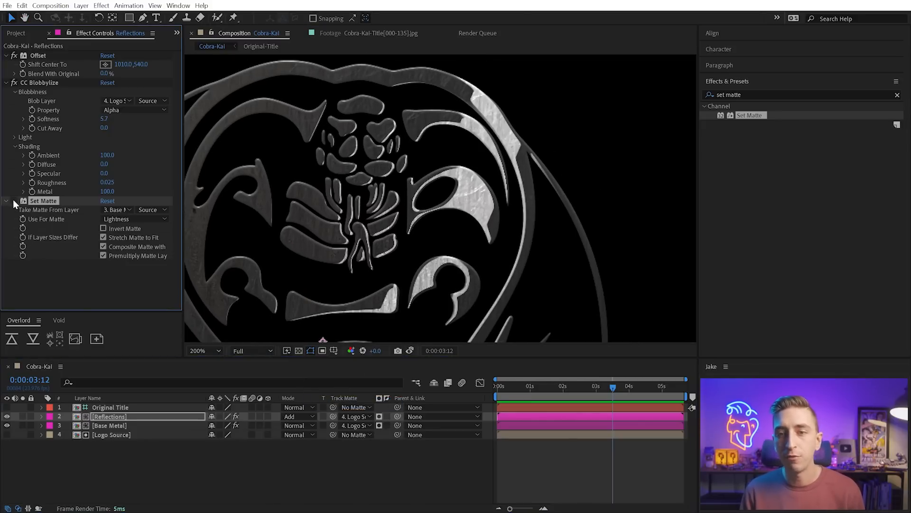
pyautogui.click(13, 201)
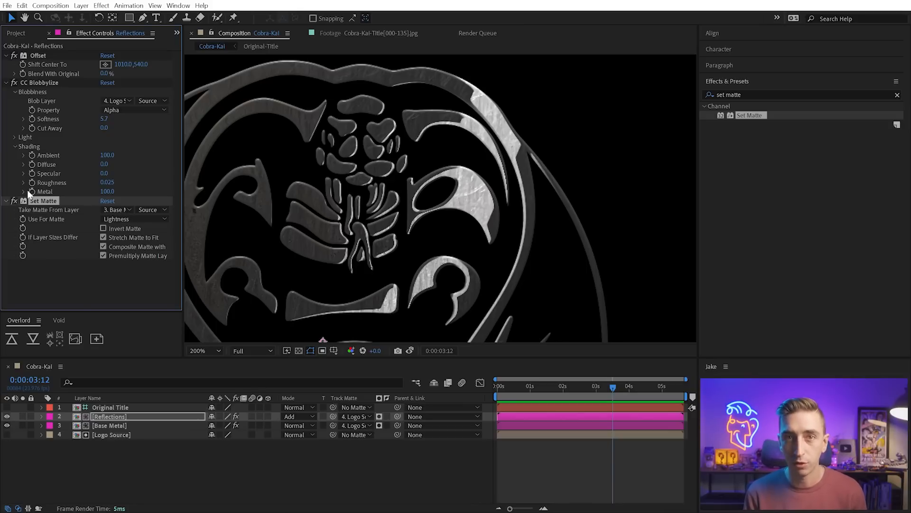
# Add the Levels effect below Set Matte on the Reflections layer and set its channel to Alpha.
pyautogui.click(7, 82)
pyautogui.click(6, 55)
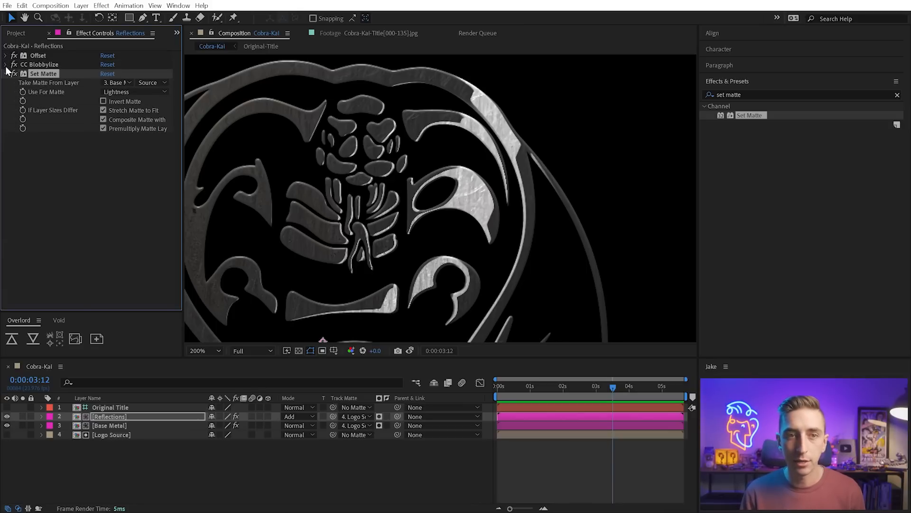
pyautogui.click(5, 74)
pyautogui.click(754, 97)
pyautogui.write('levels')
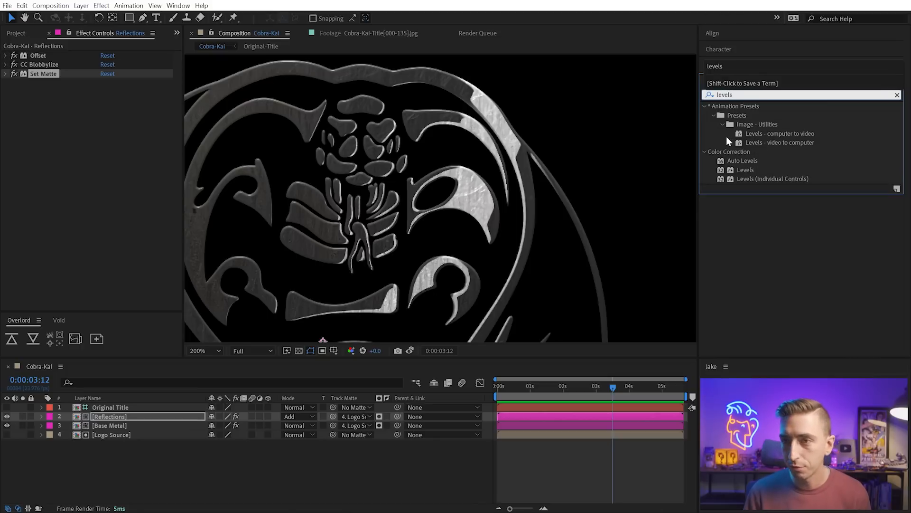
pyautogui.moveTo(745, 169); pyautogui.dragTo(65, 138)
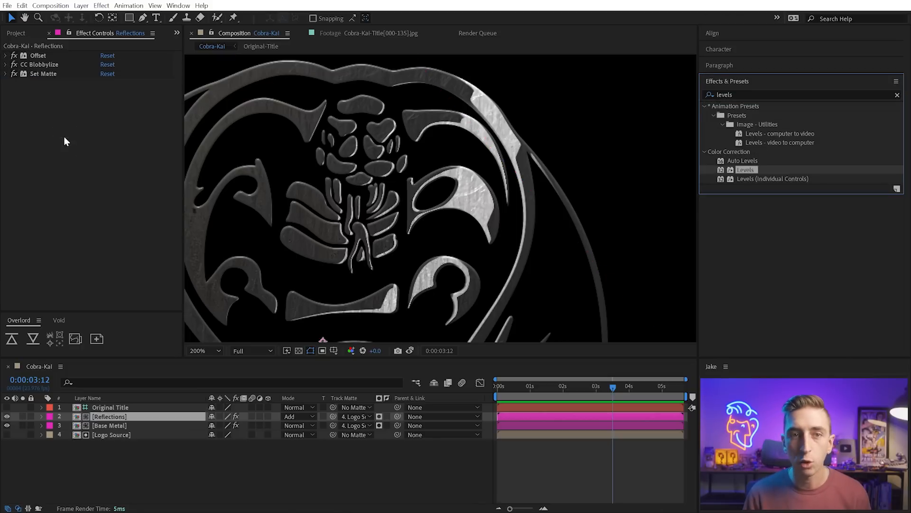
pyautogui.click(114, 92)
pyautogui.click(123, 147)
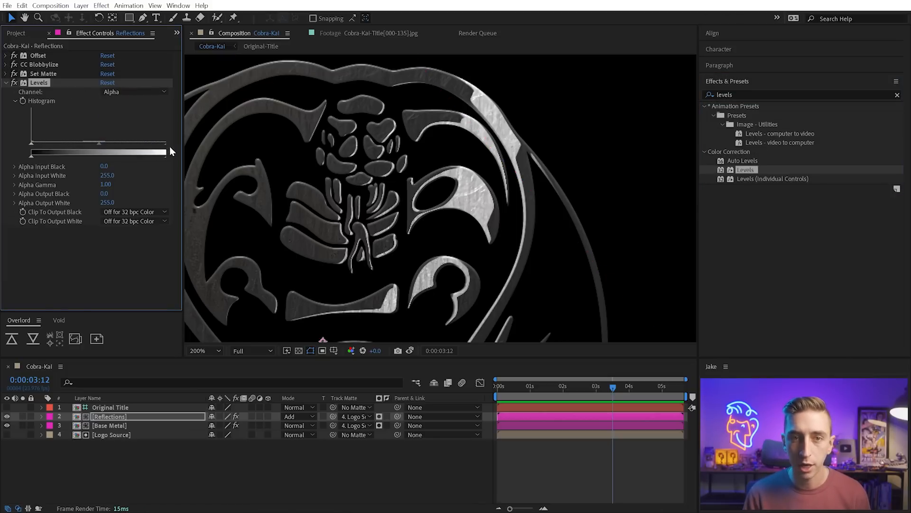
# Tune the alpha Levels against the Original Title, ending at input black 24, input white 215, output black 0 and output white 192.
pyautogui.moveTo(182, 135); pyautogui.dragTo(137, 143)
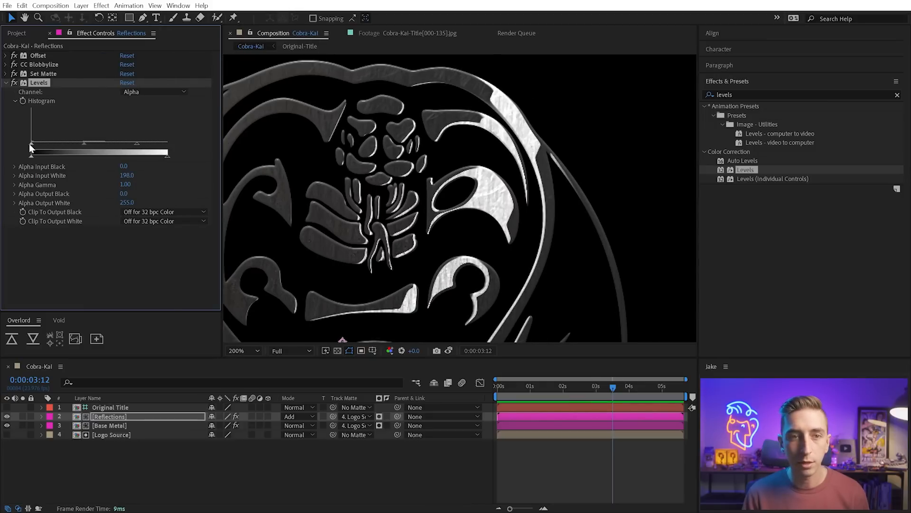
pyautogui.moveTo(30, 143); pyautogui.dragTo(57, 143)
pyautogui.moveTo(138, 144); pyautogui.dragTo(158, 144)
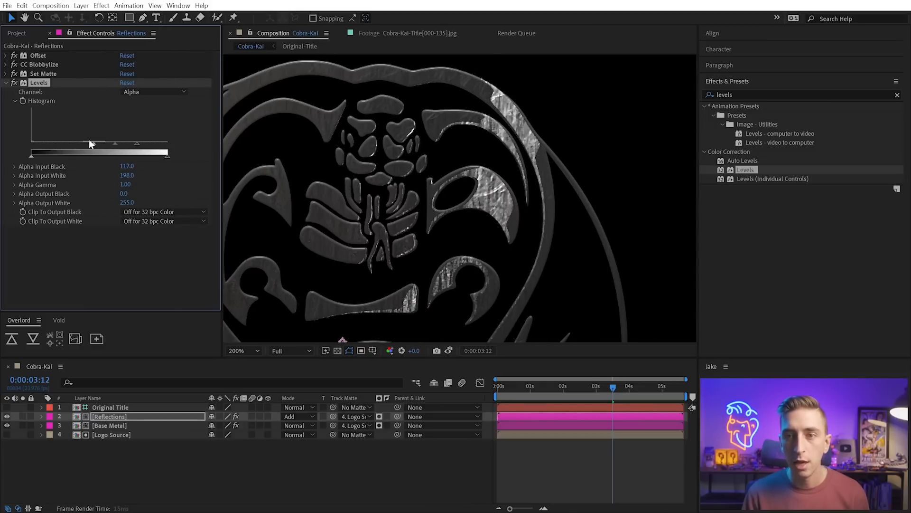
pyautogui.moveTo(57, 143); pyautogui.dragTo(61, 143)
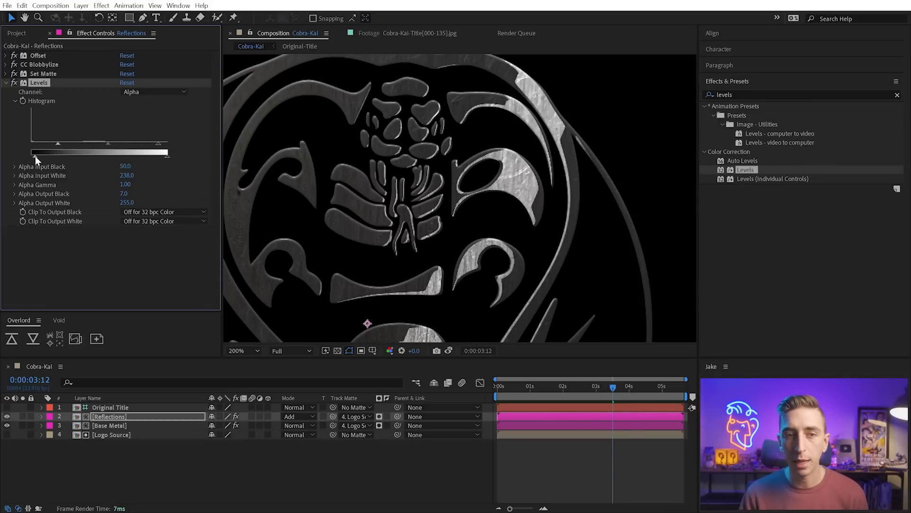
pyautogui.moveTo(35, 156); pyautogui.dragTo(9, 156)
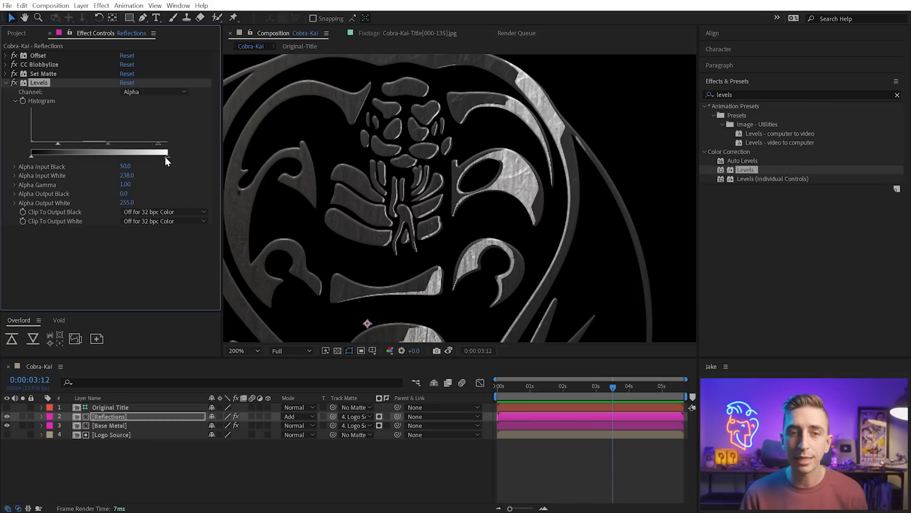
pyautogui.moveTo(167, 155); pyautogui.dragTo(144, 163)
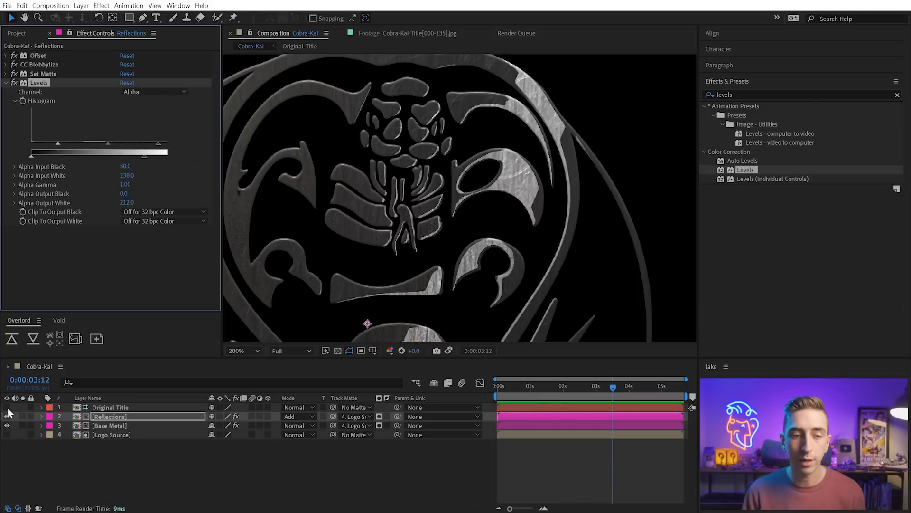
pyautogui.click(8, 407)
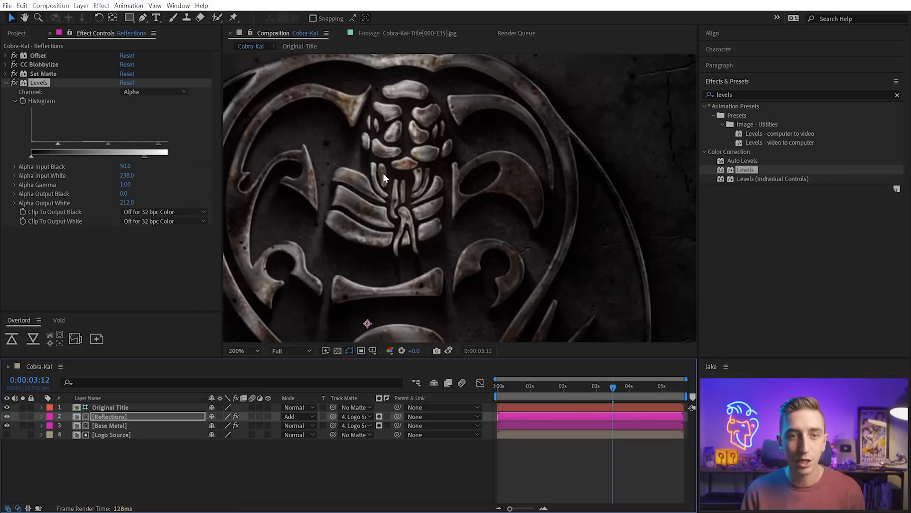
pyautogui.click(7, 407)
pyautogui.moveTo(144, 156)
pyautogui.mouseDown()
pyautogui.moveTo(118, 156)
pyautogui.moveTo(150, 141)
pyautogui.mouseUp()
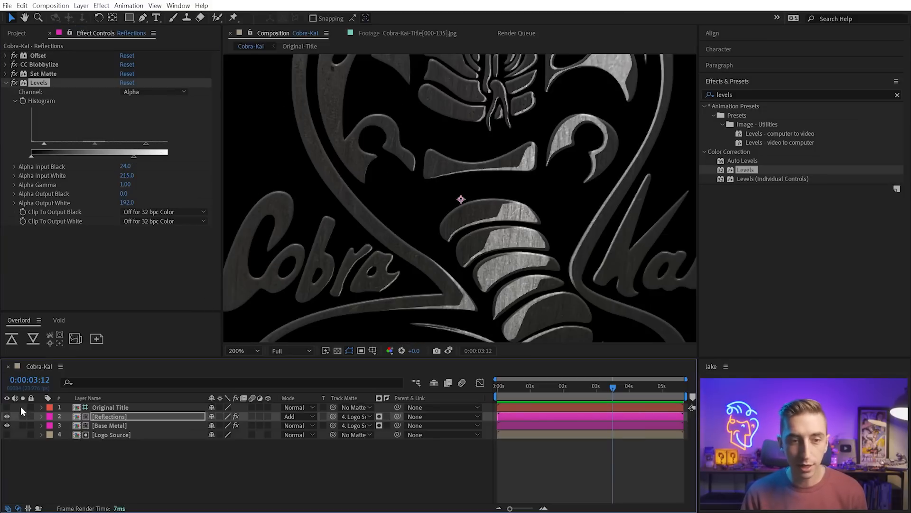
# Fit the whole composition in view and examine the Original Title's light reflections from 0:00:03:12 back to 0:00:02:23.
pyautogui.hotkey('shift', '/')
pyautogui.click(7, 407)
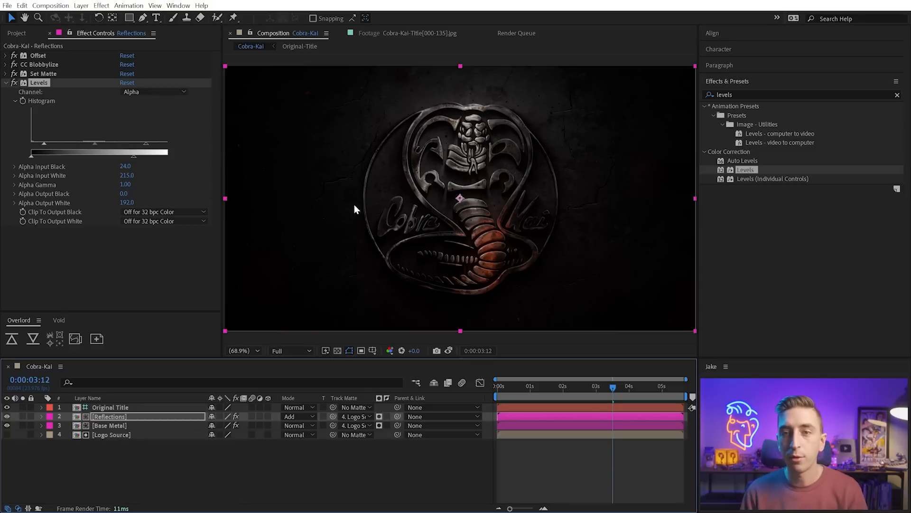
pyautogui.moveTo(613, 385); pyautogui.dragTo(595, 395)
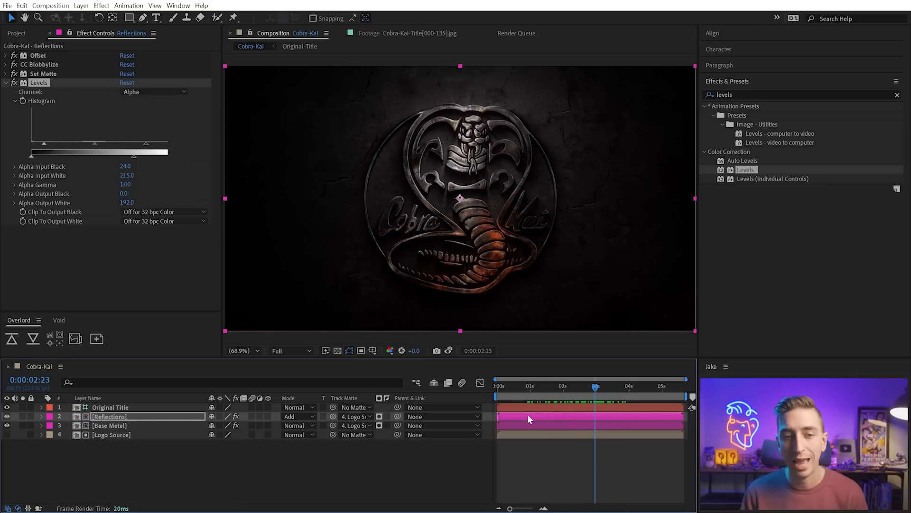
pyautogui.click(7, 408)
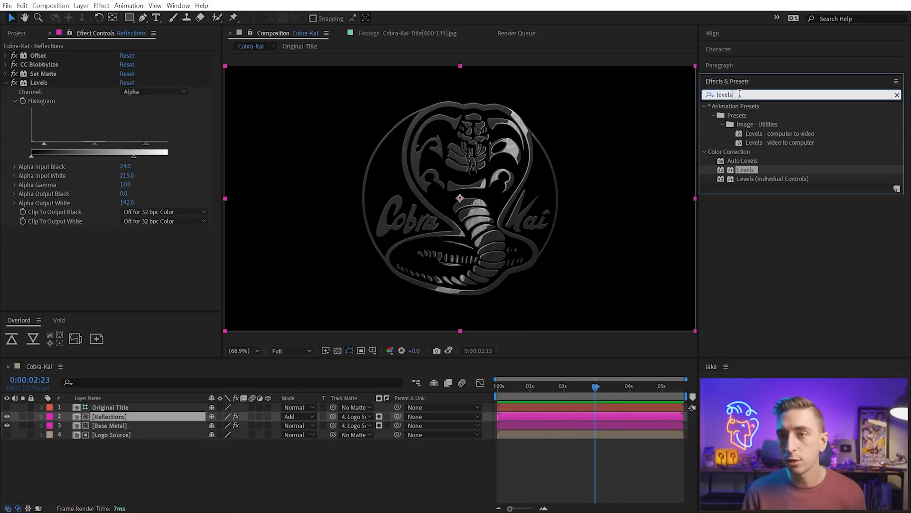
# Add Gaussian Blur between Offset and CC Blobbylize on the Reflections layer, with Blurriness set to 67.4.
pyautogui.hotkey('ctrl', '7')
pyautogui.write('gau')
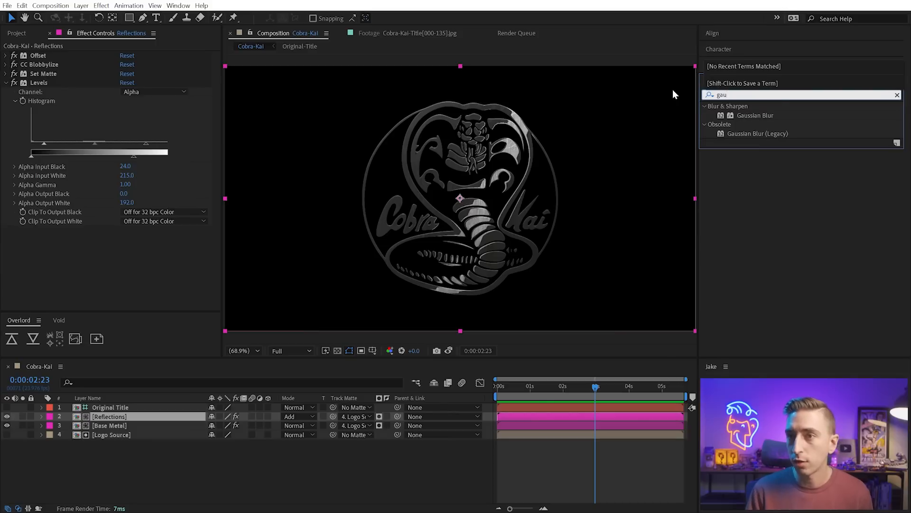
pyautogui.moveTo(754, 118); pyautogui.dragTo(53, 58)
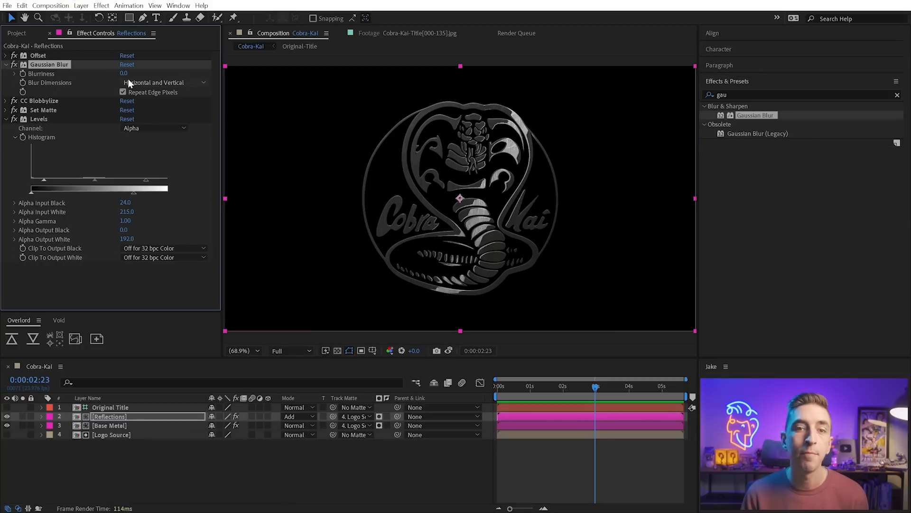
pyautogui.moveTo(423, 75); pyautogui.dragTo(499, 77)
pyautogui.scroll(1, 532, 138)
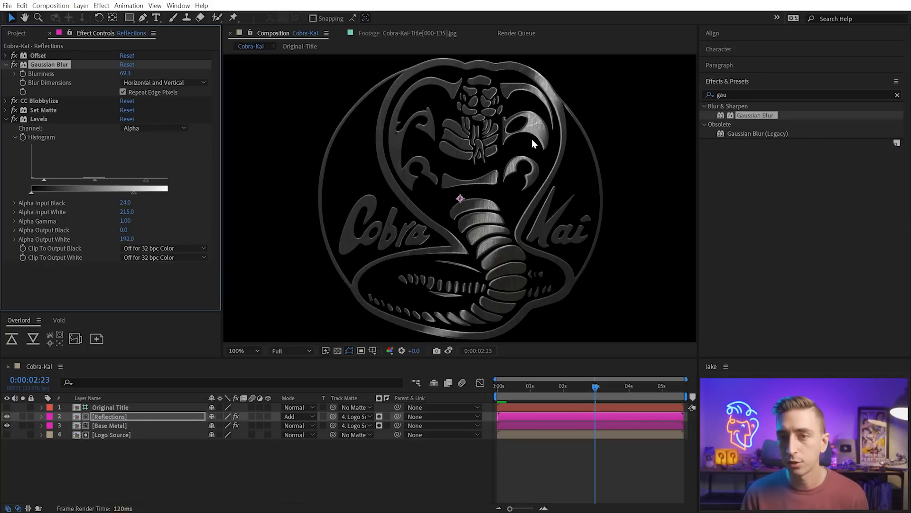
pyautogui.moveTo(567, 101); pyautogui.dragTo(484, 209)
pyautogui.scroll(1, 286, 129)
pyautogui.scroll(-1, 405, 151)
pyautogui.moveTo(126, 73); pyautogui.dragTo(142, 86)
# Shift the Reflections layer's Offset centre to 898, 540.
pyautogui.click(6, 55)
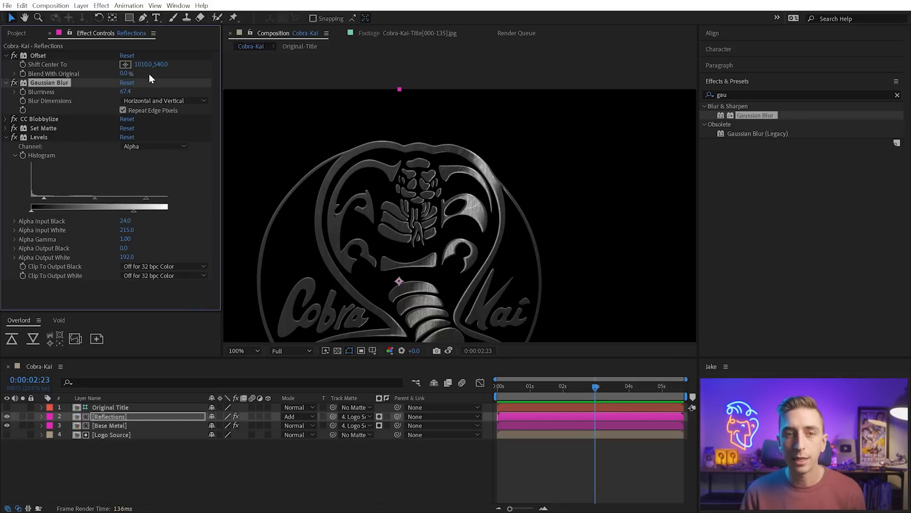
pyautogui.click(93, 56)
pyautogui.moveTo(93, 65)
pyautogui.mouseDown()
pyautogui.moveTo(127, 73)
pyautogui.moveTo(81, 73)
pyautogui.moveTo(94, 74)
pyautogui.mouseUp()
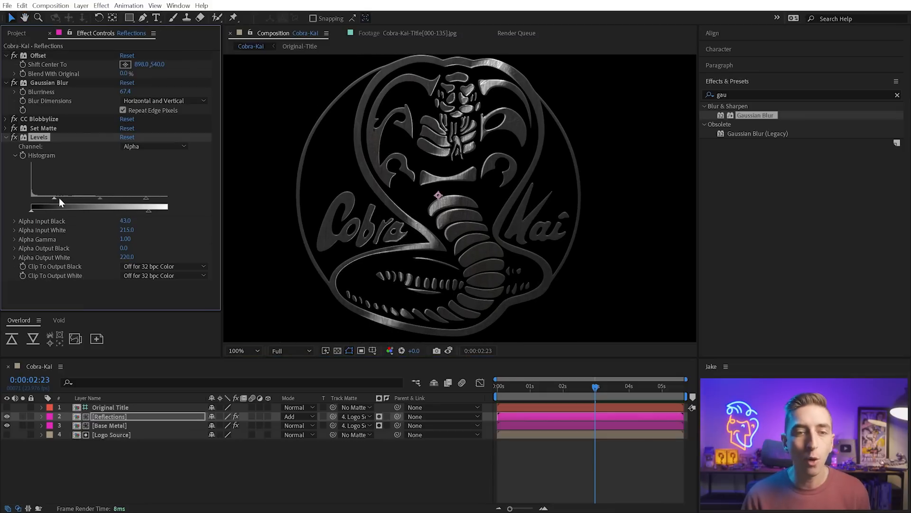
# Fine-tune the Reflections layer's Levels to alpha input black 42 and alpha output white 222.
pyautogui.moveTo(59, 198)
pyautogui.mouseDown()
pyautogui.moveTo(44, 197)
pyautogui.moveTo(53, 197)
pyautogui.mouseUp()
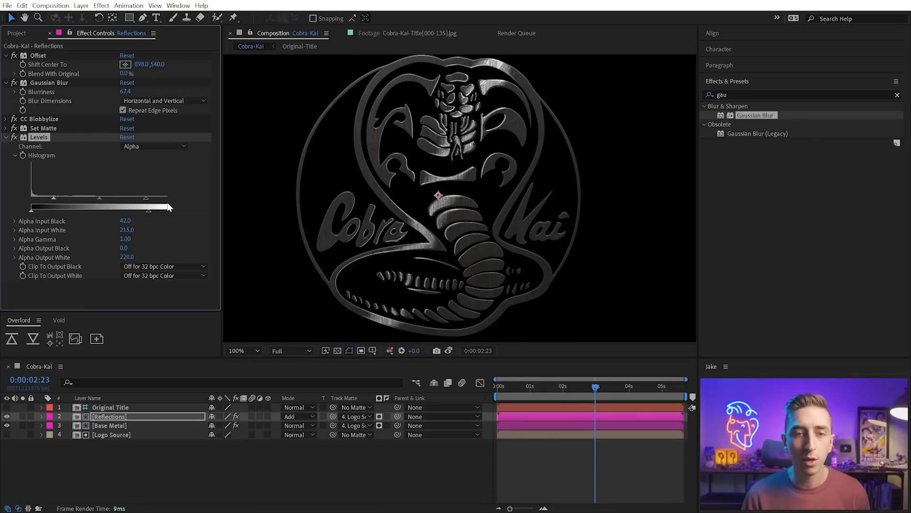
pyautogui.moveTo(149, 210); pyautogui.dragTo(158, 211)
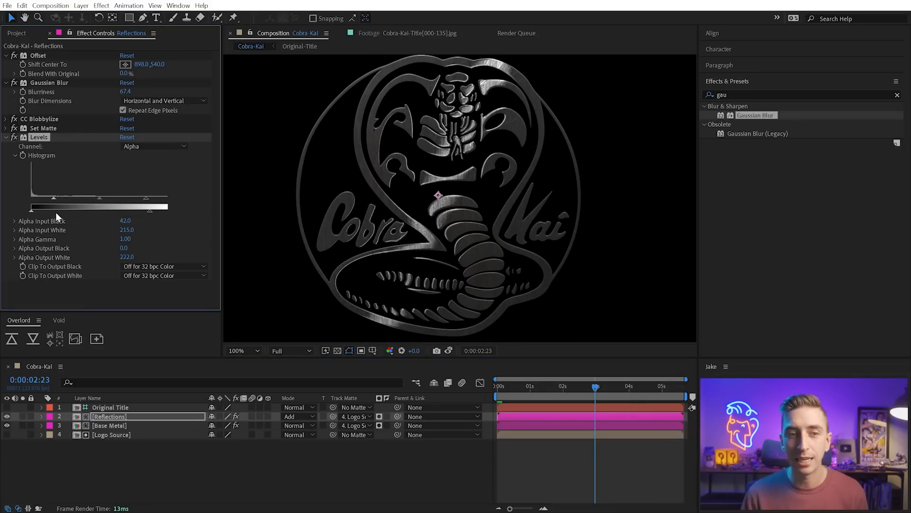
pyautogui.moveTo(33, 209)
pyautogui.mouseDown()
pyautogui.moveTo(41, 212)
pyautogui.moveTo(28, 209)
pyautogui.mouseUp()
# Show the Original Title at 0:00:02:13, examine its metal detail up close, and compare it with the recreated logo.
pyautogui.click(7, 408)
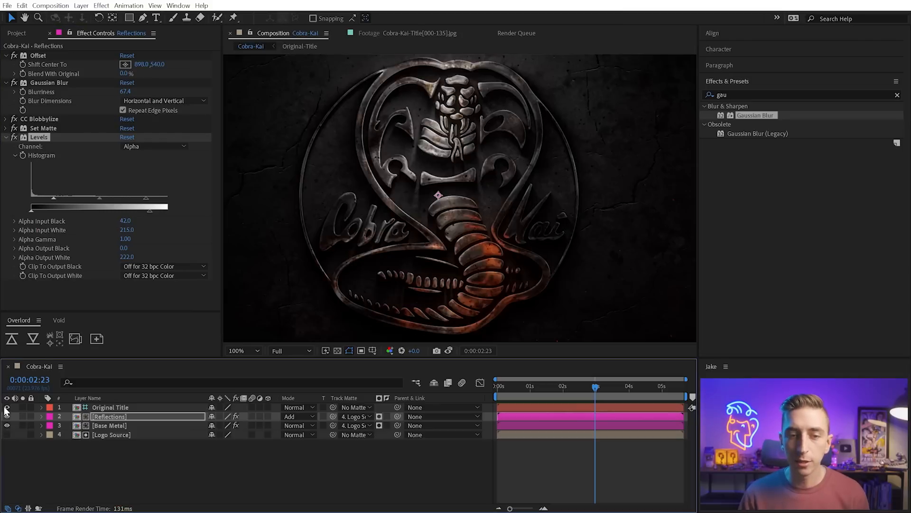
pyautogui.moveTo(594, 390); pyautogui.dragTo(581, 389)
pyautogui.scroll(2, 462, 188)
pyautogui.press('h')
pyautogui.moveTo(455, 110); pyautogui.dragTo(365, 141)
pyautogui.moveTo(615, 235); pyautogui.dragTo(576, 112)
pyautogui.press('v')
pyautogui.hotkey('shift', '/')
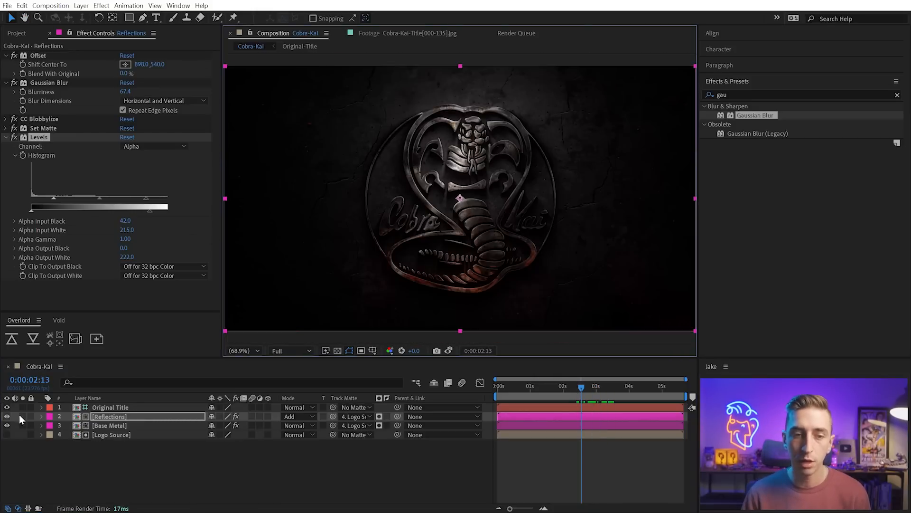
pyautogui.click(6, 407)
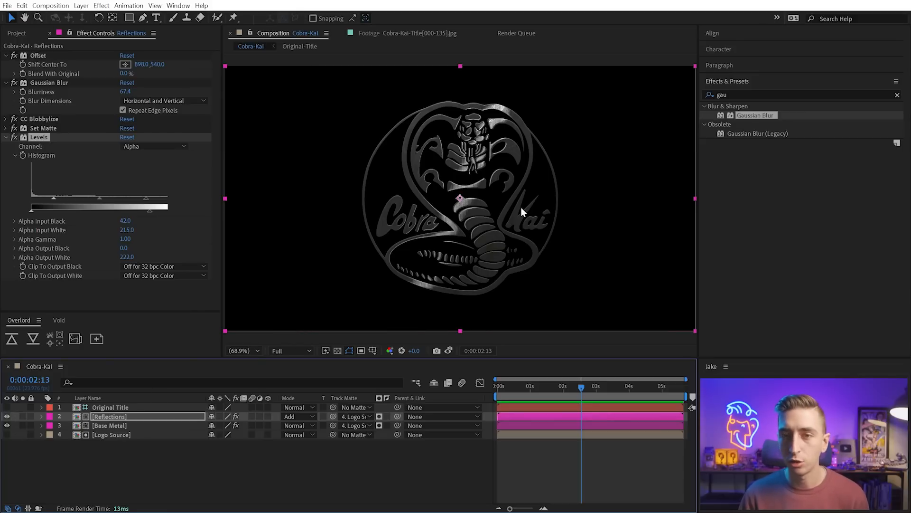
pyautogui.press('/')
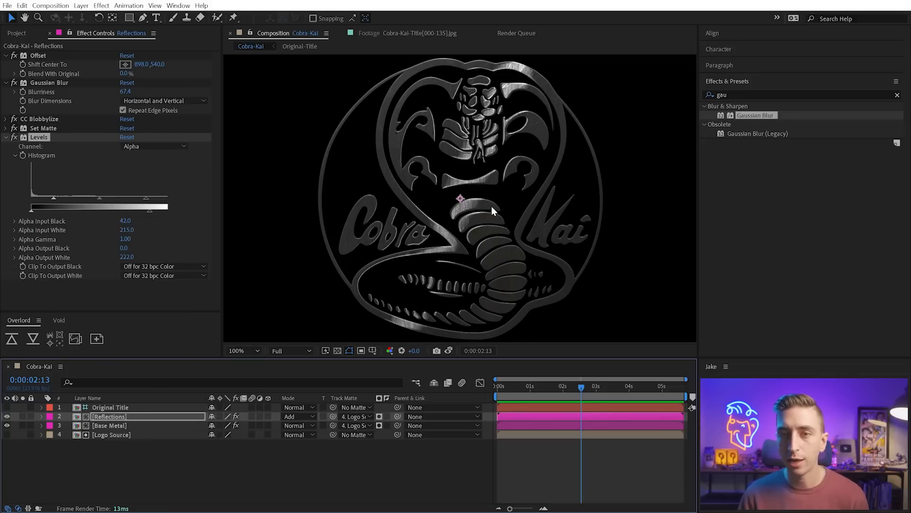
# In the Base Metal composition, add a full-frame Volume layer coloured FFFFFF above Metal-1.jpg and show the Void tools.
pyautogui.doubleClick(119, 426)
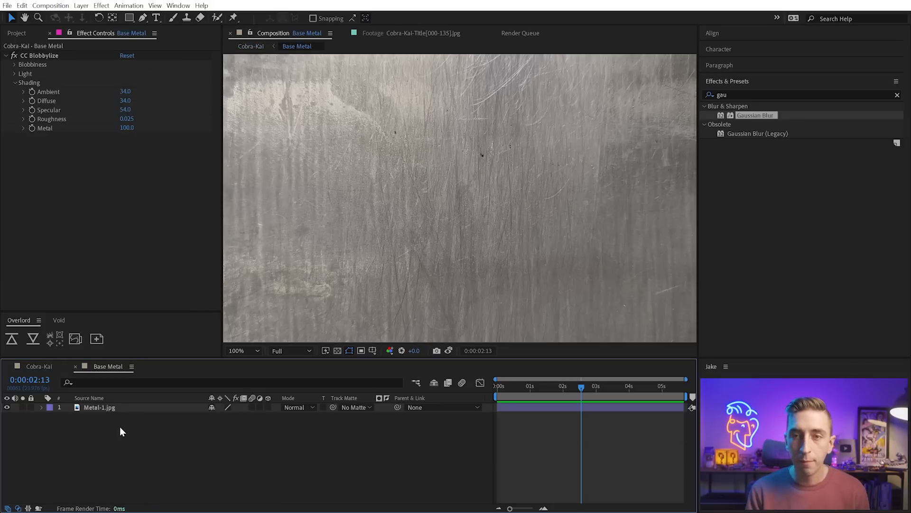
pyautogui.hotkey('alt', '/')
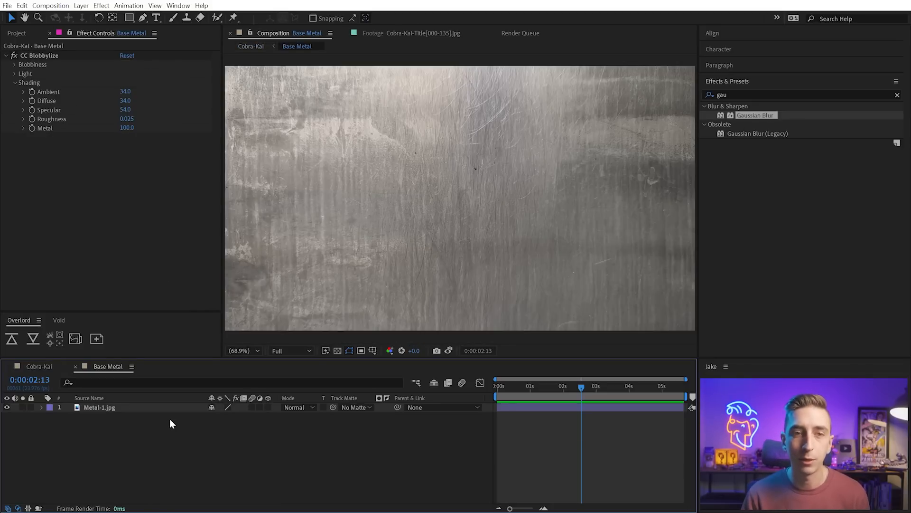
pyautogui.hotkey('ctrl', 'y')
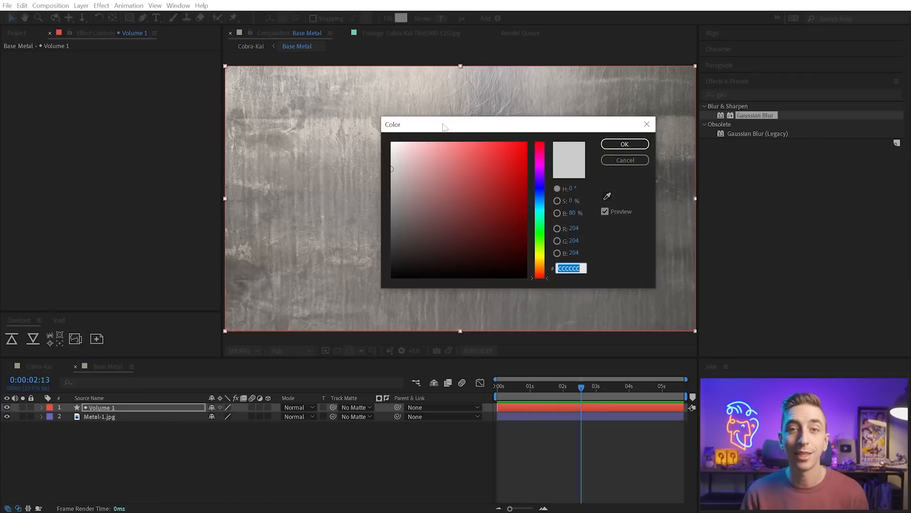
pyautogui.moveTo(444, 126); pyautogui.dragTo(246, 109)
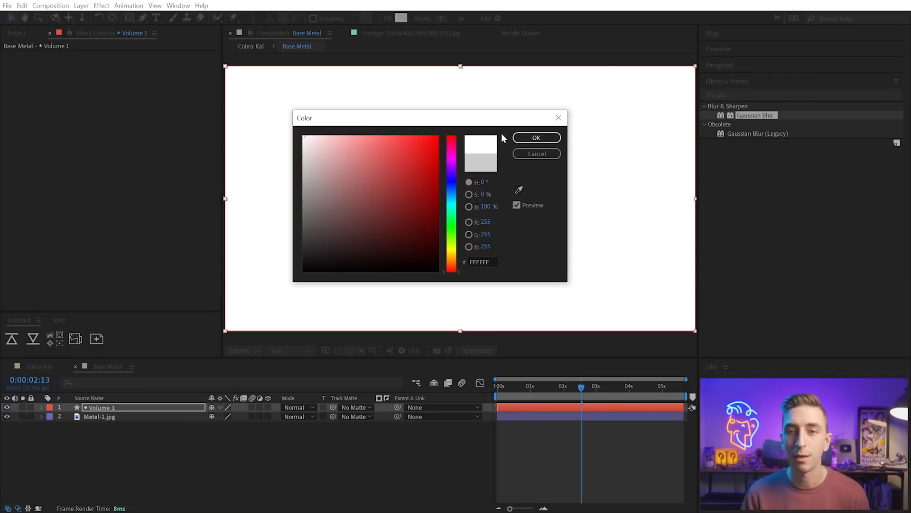
pyautogui.click(534, 138)
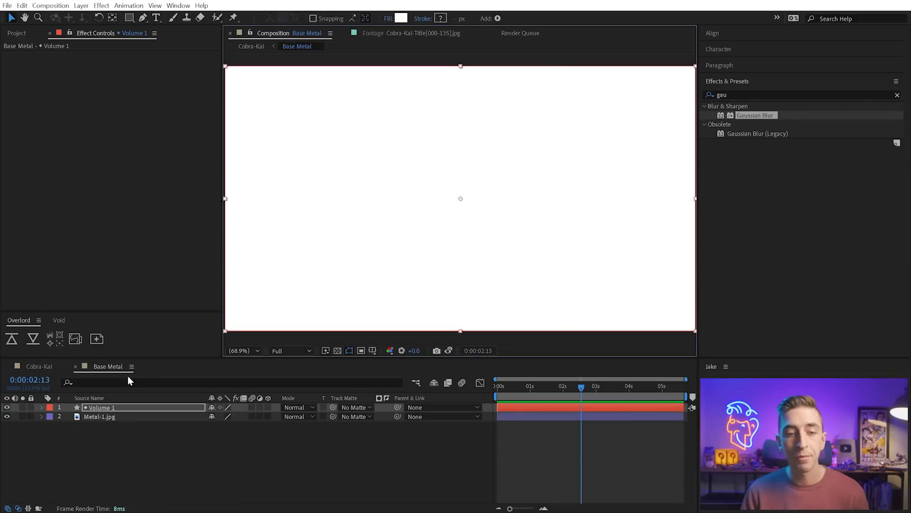
pyautogui.click(62, 316)
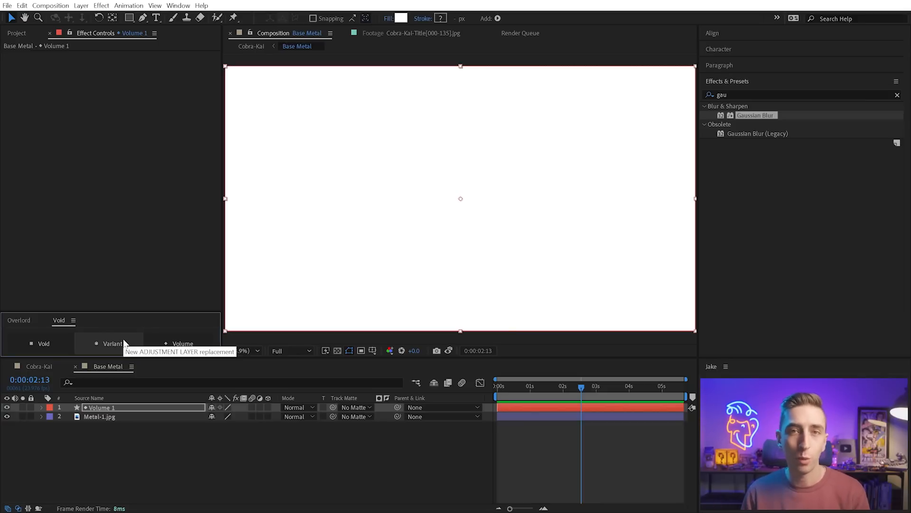
# Rename the white Volume 1 layer in the Base Metal composition as Rust.
pyautogui.click(133, 399)
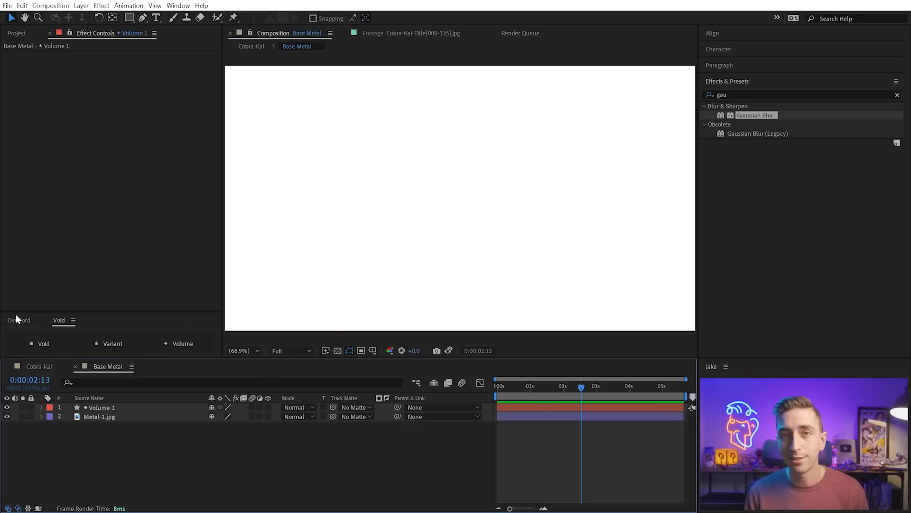
pyautogui.click(97, 407)
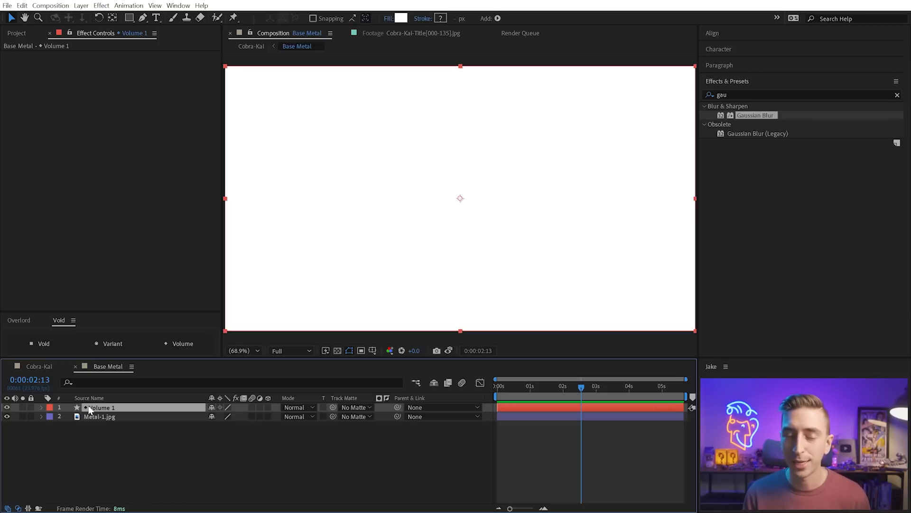
pyautogui.press('Return')
pyautogui.write('Rust')
pyautogui.press('Return')
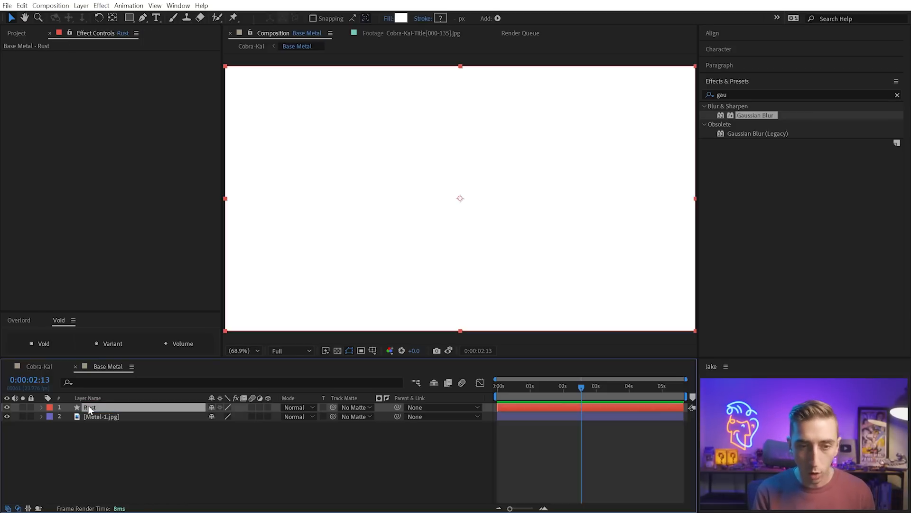
# Apply the Fractal Noise effect to the Rust layer and set its Overflow to Clip.
pyautogui.click(751, 94)
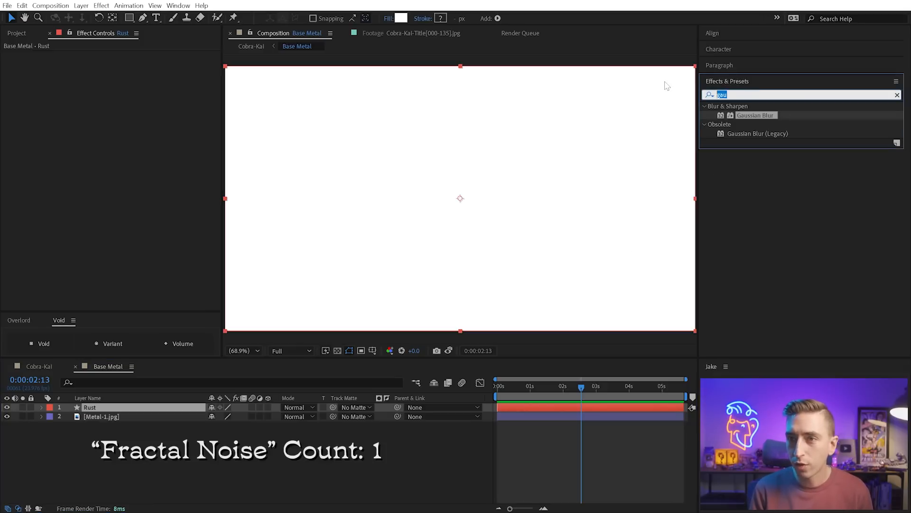
pyautogui.write('fractal')
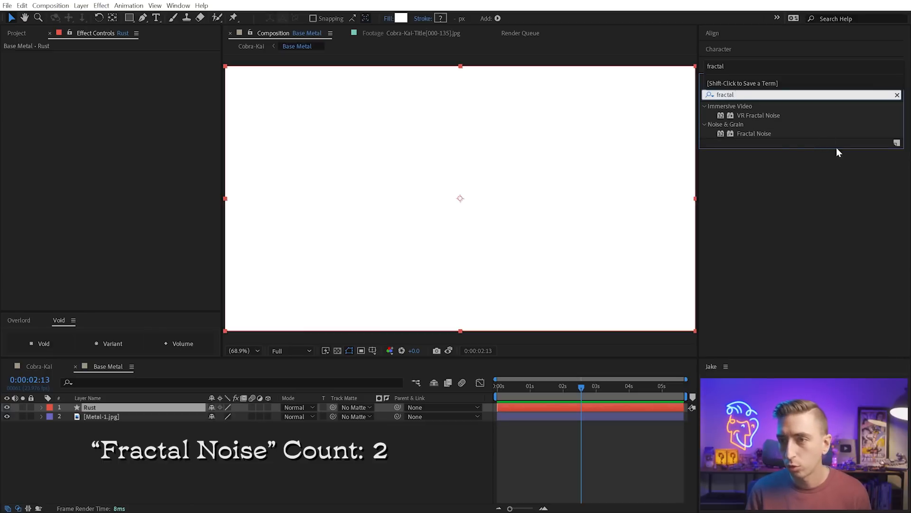
pyautogui.moveTo(754, 134); pyautogui.dragTo(473, 146)
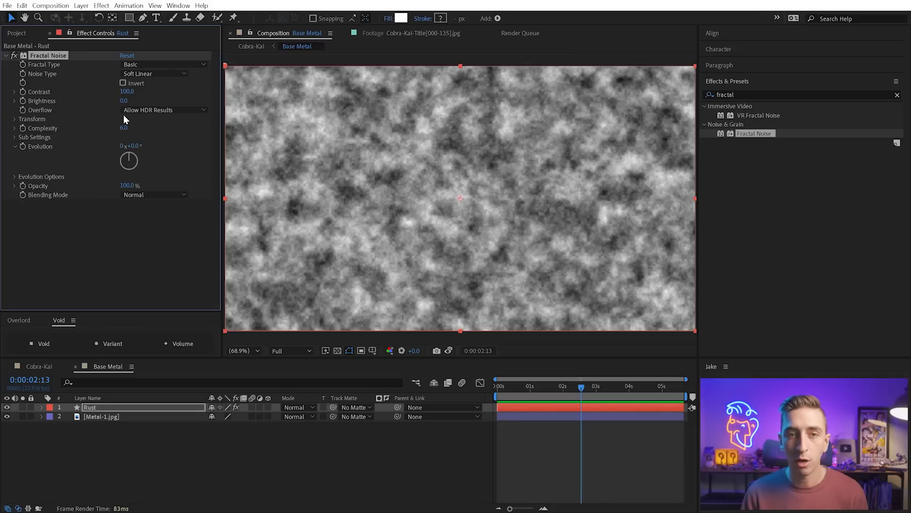
pyautogui.click(142, 110)
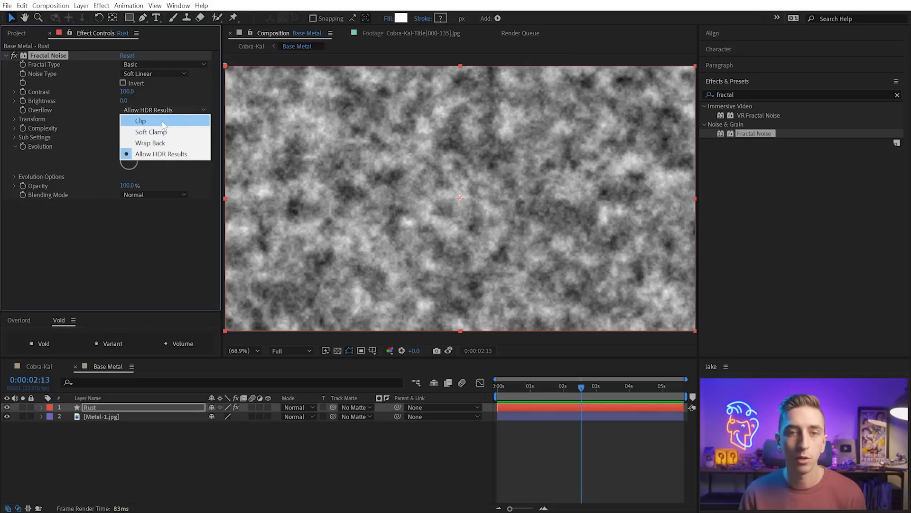
pyautogui.click(164, 122)
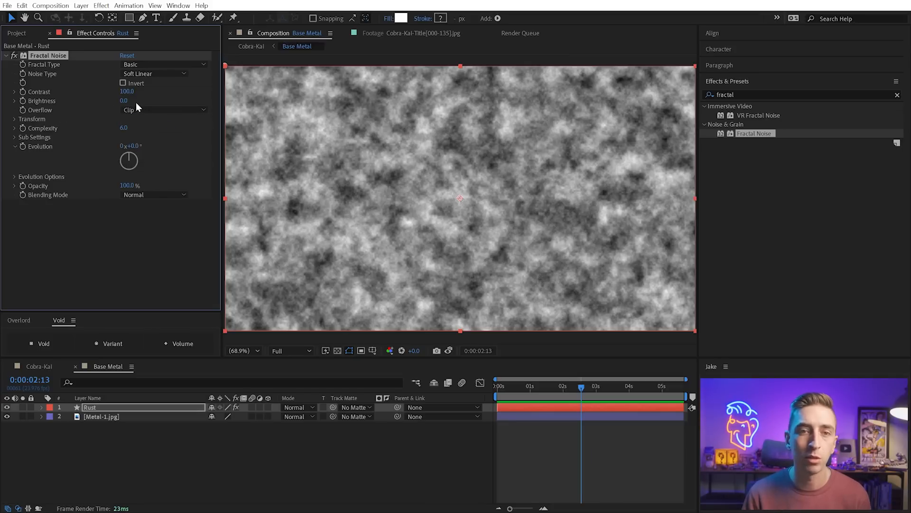
# Set the Rust layer's Fractal Noise to Contrast 359, Brightness -84 and Scale 34.
pyautogui.moveTo(127, 93); pyautogui.dragTo(227, 87)
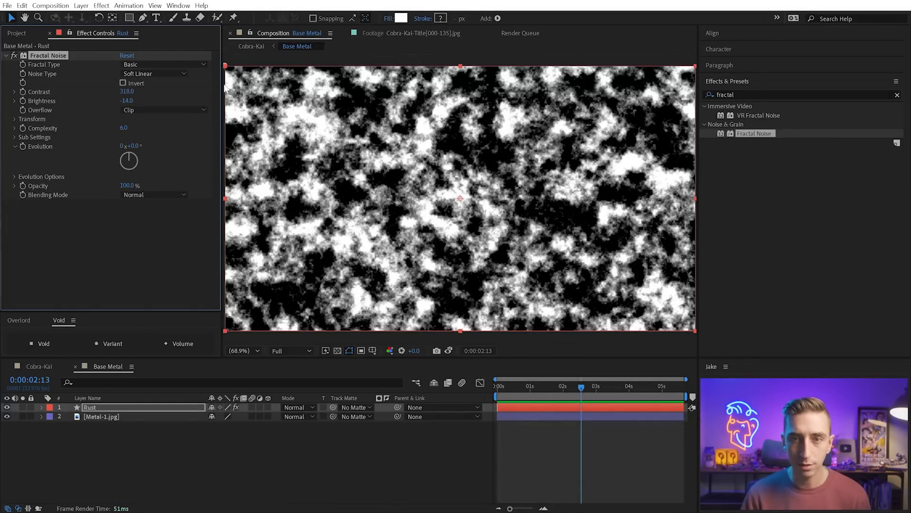
pyautogui.moveTo(127, 100)
pyautogui.mouseDown()
pyautogui.moveTo(93, 101)
pyautogui.moveTo(146, 90)
pyautogui.moveTo(116, 98)
pyautogui.mouseUp()
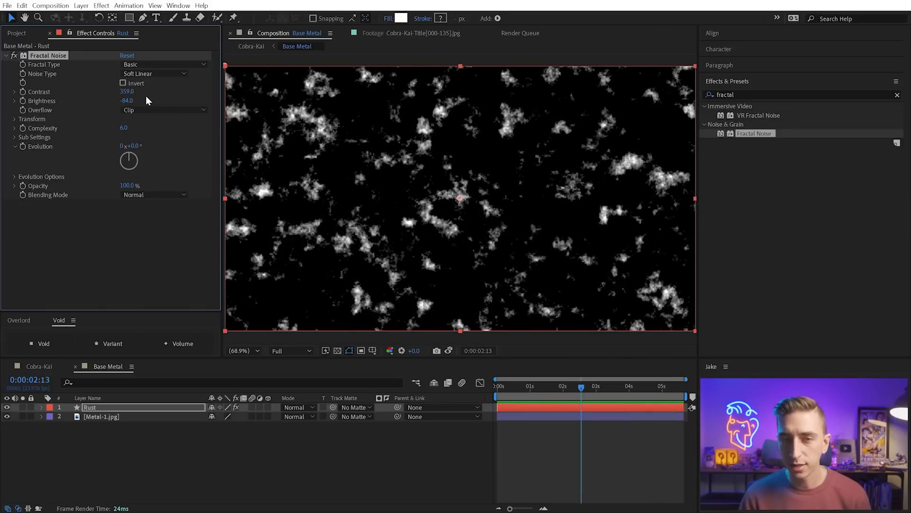
pyautogui.click(14, 119)
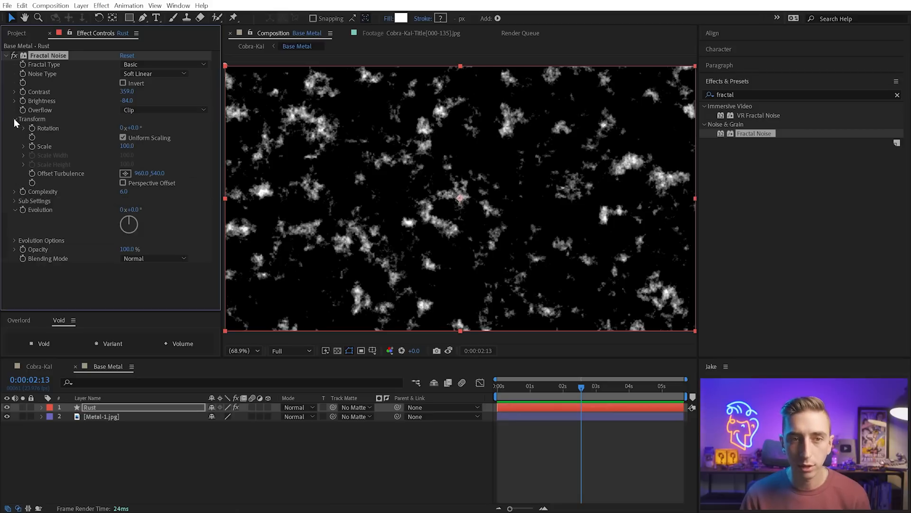
pyautogui.moveTo(127, 146); pyautogui.dragTo(92, 143)
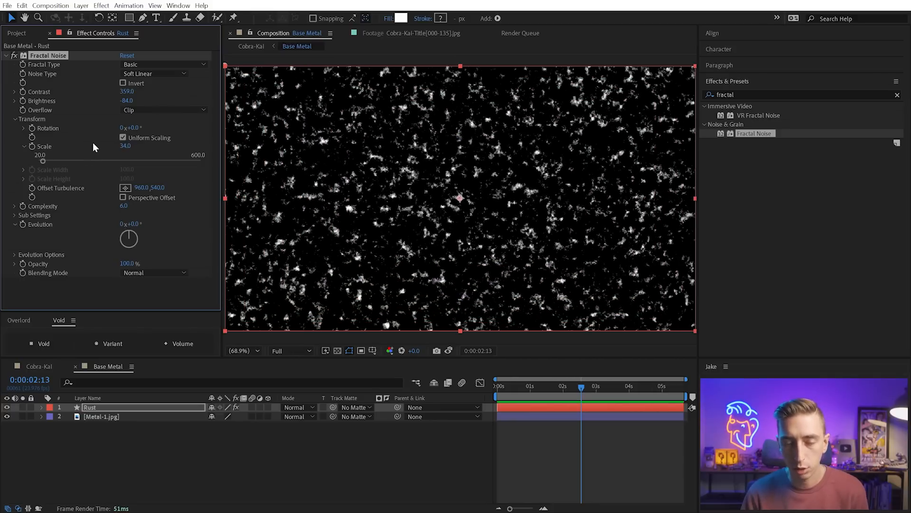
# Blend the Rust layer over the Metal-1.jpg layer with the Multiply mode.
pyautogui.click(105, 408)
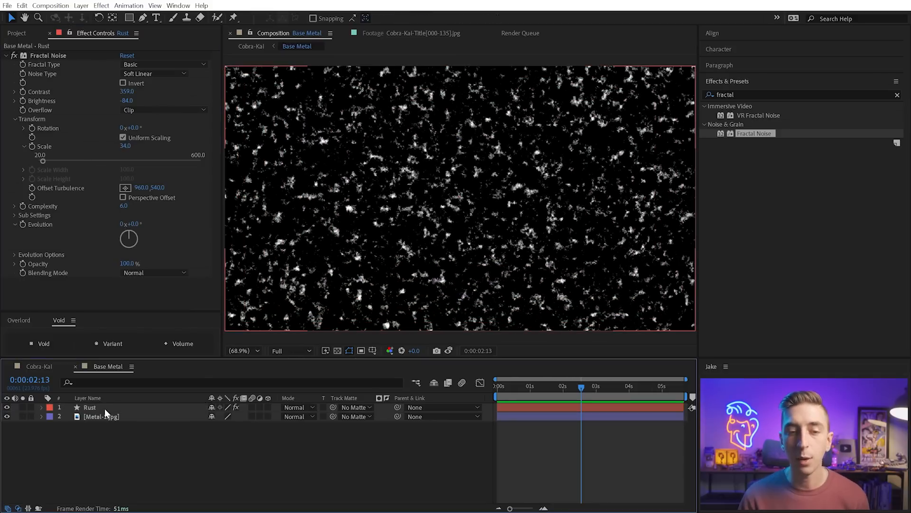
pyautogui.click(7, 407)
pyautogui.click(7, 407)
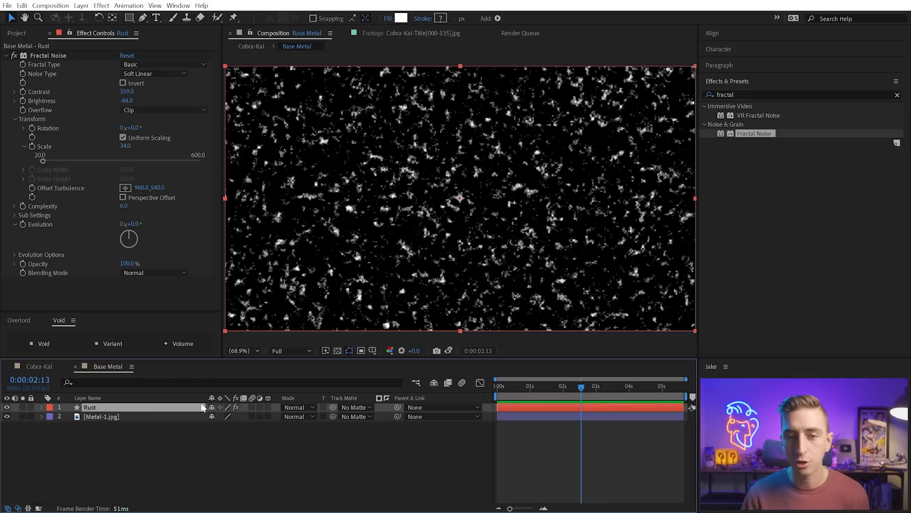
pyautogui.click(296, 407)
pyautogui.click(337, 350)
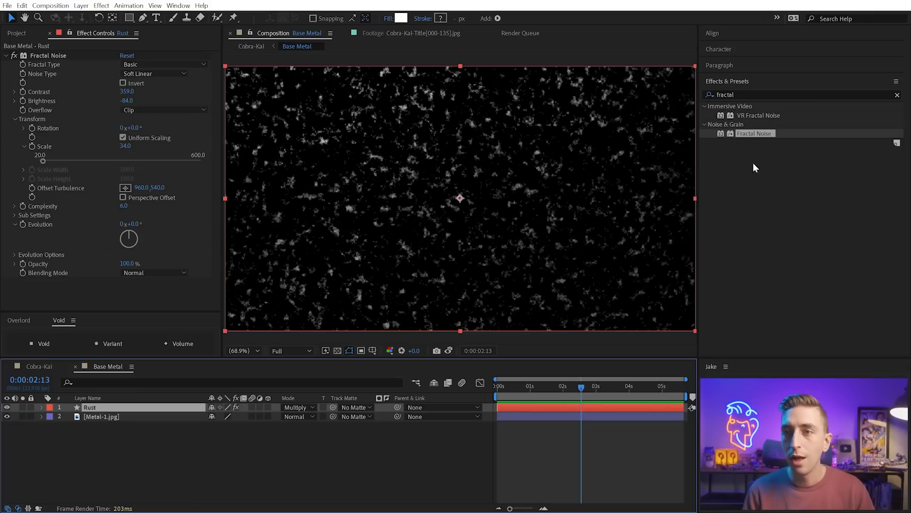
# Add the Invert effect below Fractal Noise on the Rust layer and collapse its settings.
pyautogui.click(754, 94)
pyautogui.write('invert')
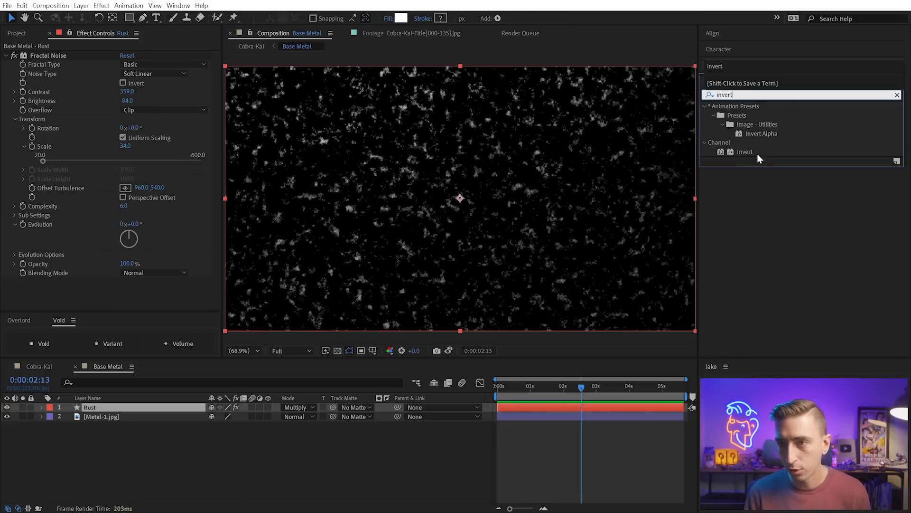
pyautogui.moveTo(758, 158); pyautogui.dragTo(120, 288)
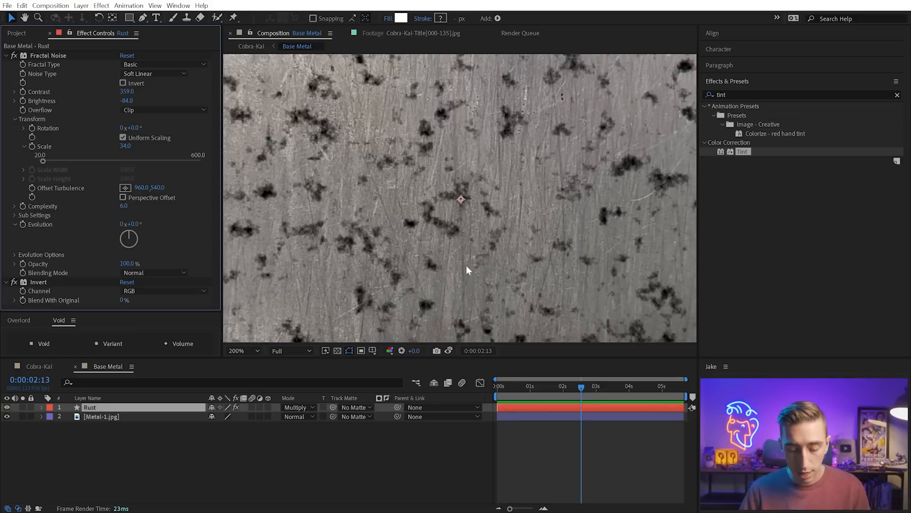
pyautogui.hotkey('shift', '/')
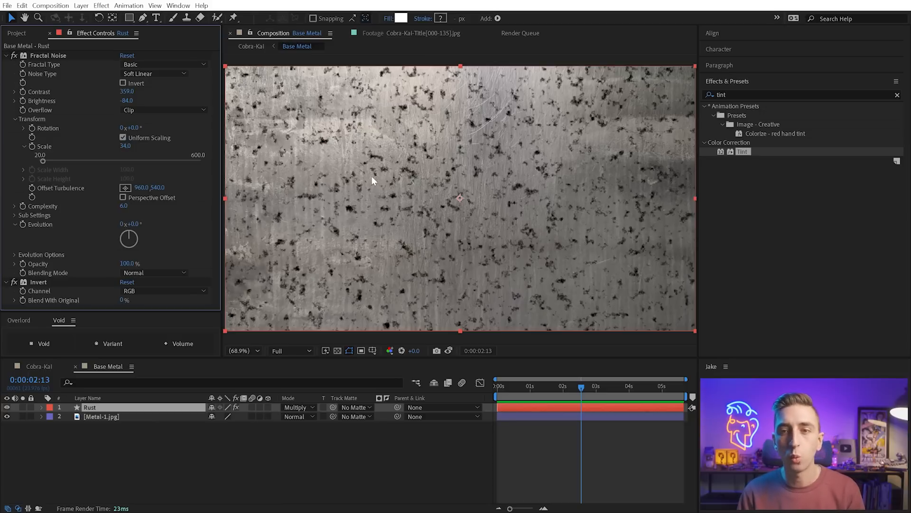
pyautogui.click(6, 282)
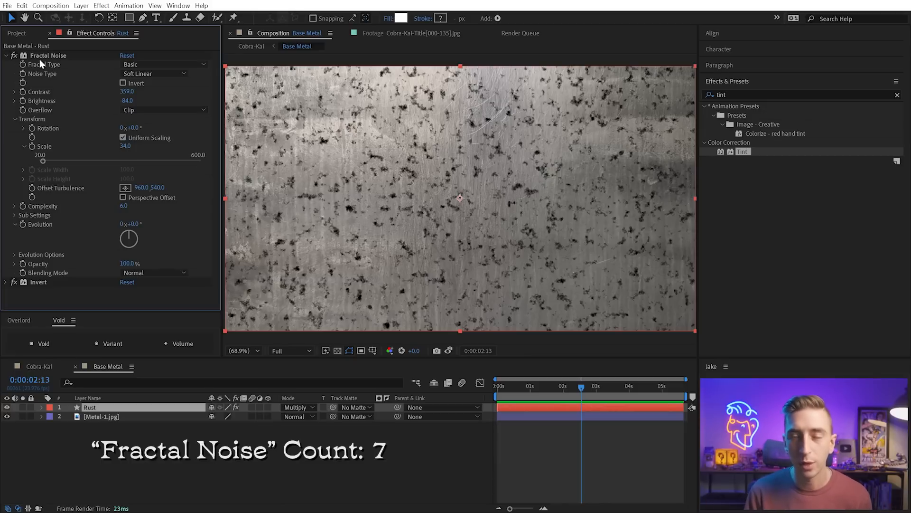
# Duplicate the Rust layer's Fractal Noise effect and set the copy's blending mode to Screen.
pyautogui.press('/')
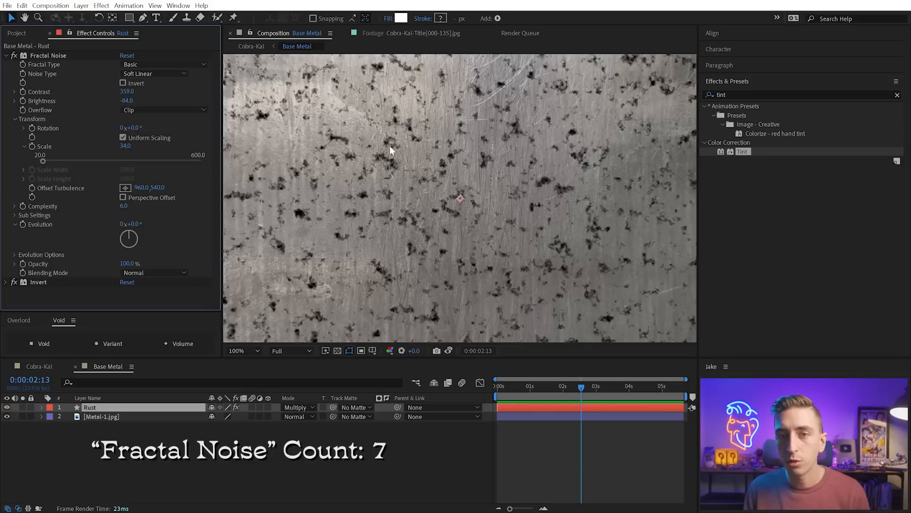
pyautogui.click(52, 56)
pyautogui.hotkey('ctrl', 'd')
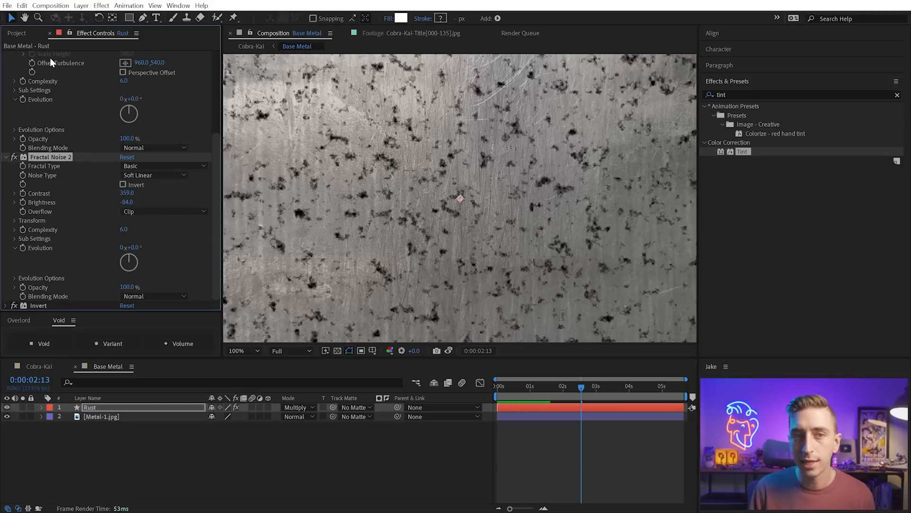
pyautogui.click(141, 297)
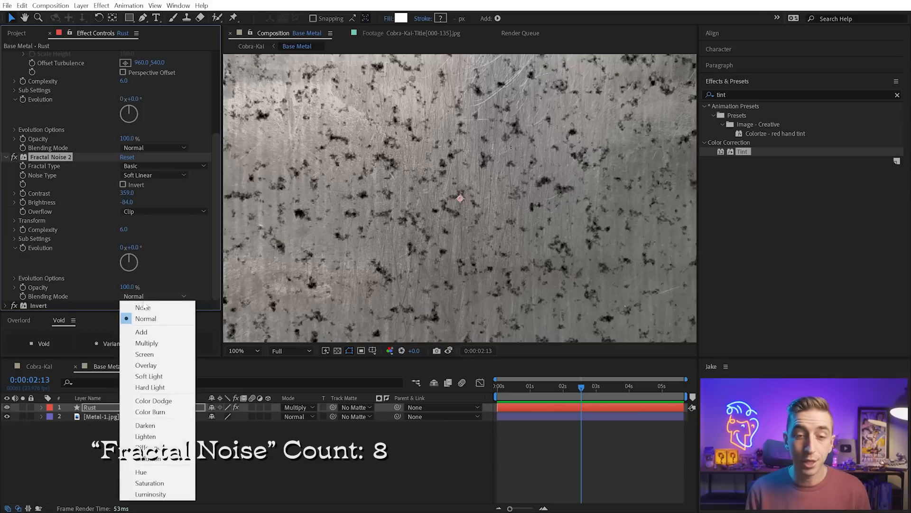
pyautogui.click(155, 354)
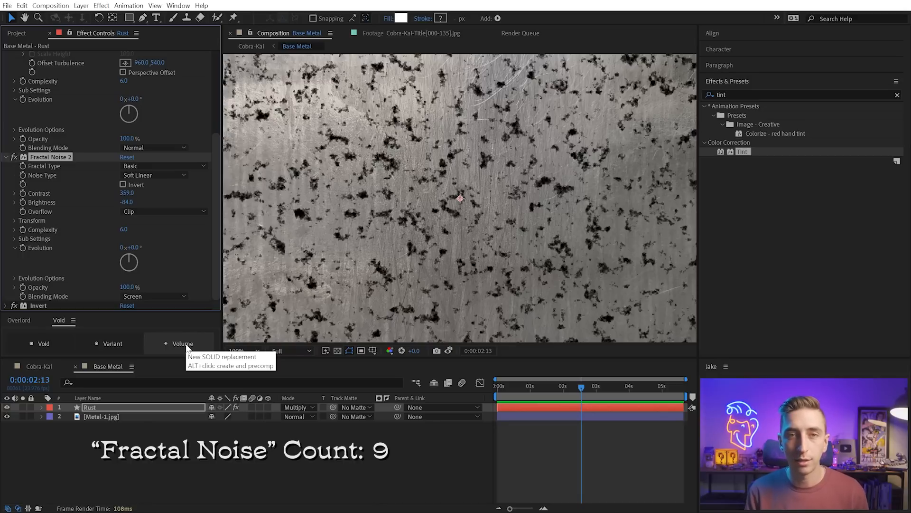
# Set the duplicated Fractal Noise's Random Seed to 580 and its Fractal Type to Rocky.
pyautogui.click(14, 277)
pyautogui.moveTo(123, 277); pyautogui.dragTo(155, 279)
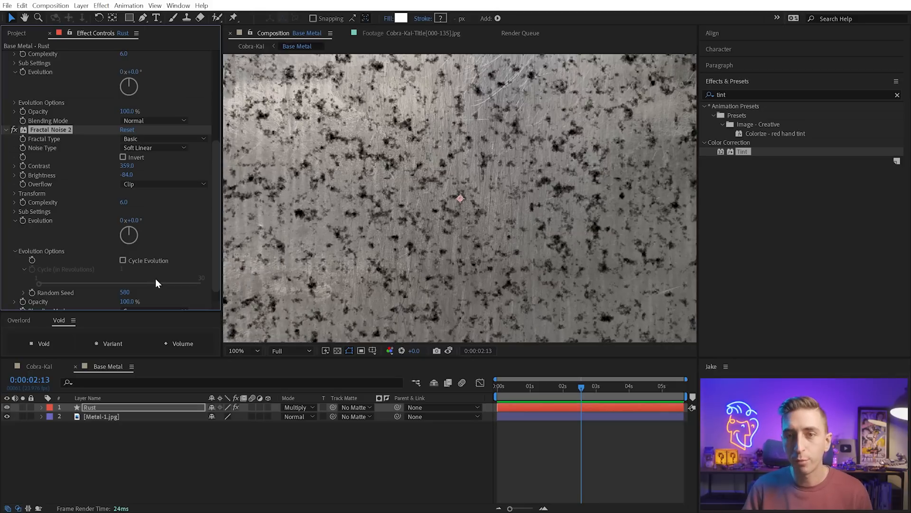
pyautogui.scroll(1, 65, 232)
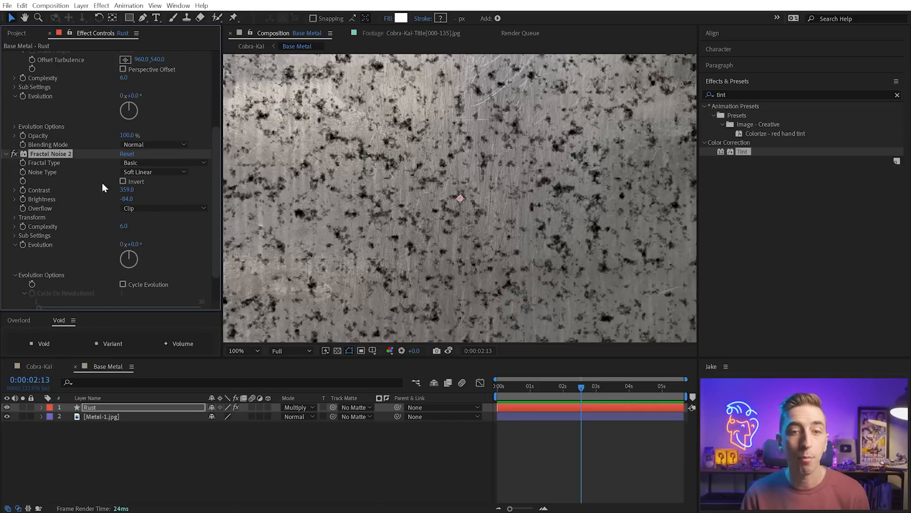
pyautogui.click(163, 163)
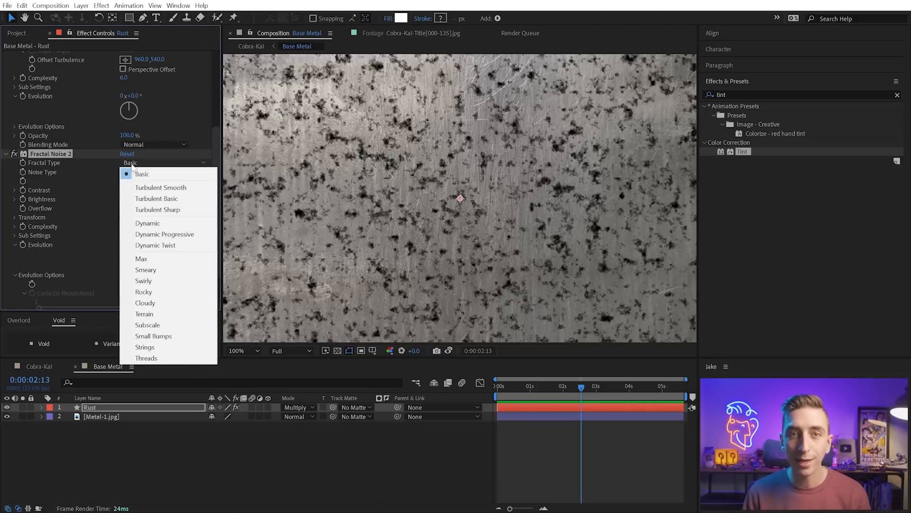
pyautogui.click(161, 291)
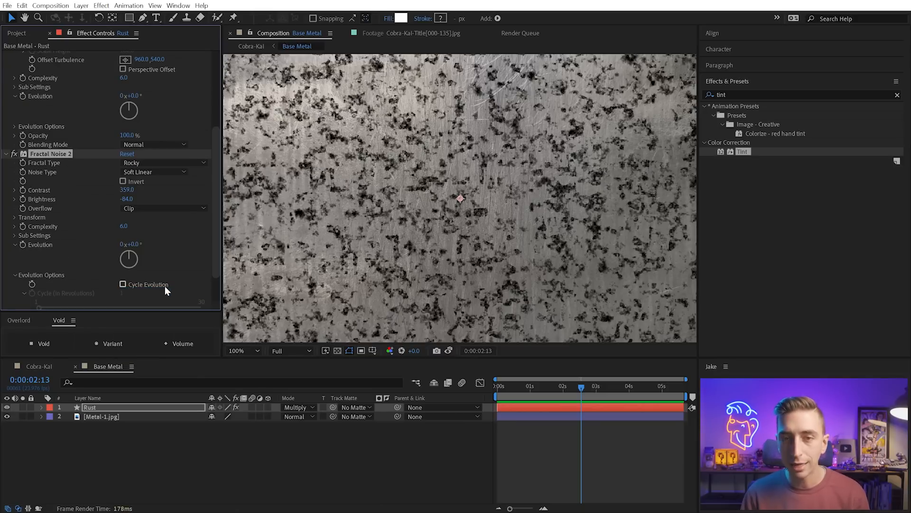
# Enlarge the second Fractal Noise's pattern to a Scale of 58.
pyautogui.press('.')
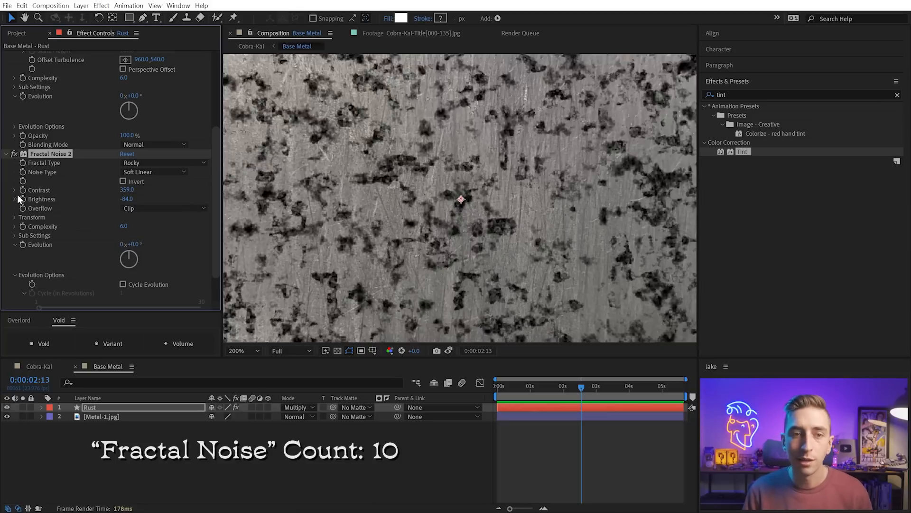
pyautogui.click(14, 217)
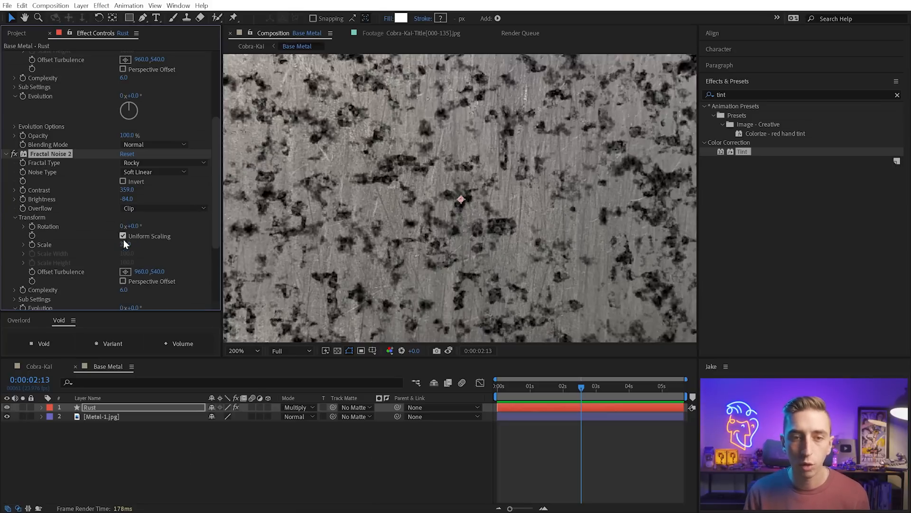
pyautogui.moveTo(123, 244); pyautogui.dragTo(137, 243)
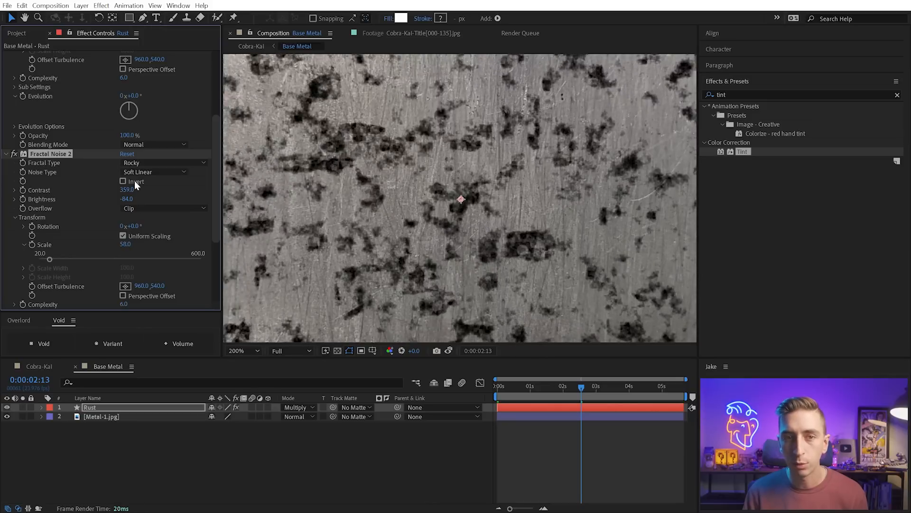
# Set the Rust layer's Fractal Noise 2 contrast to 349 and brightness to -44.
pyautogui.moveTo(136, 189); pyautogui.dragTo(152, 199)
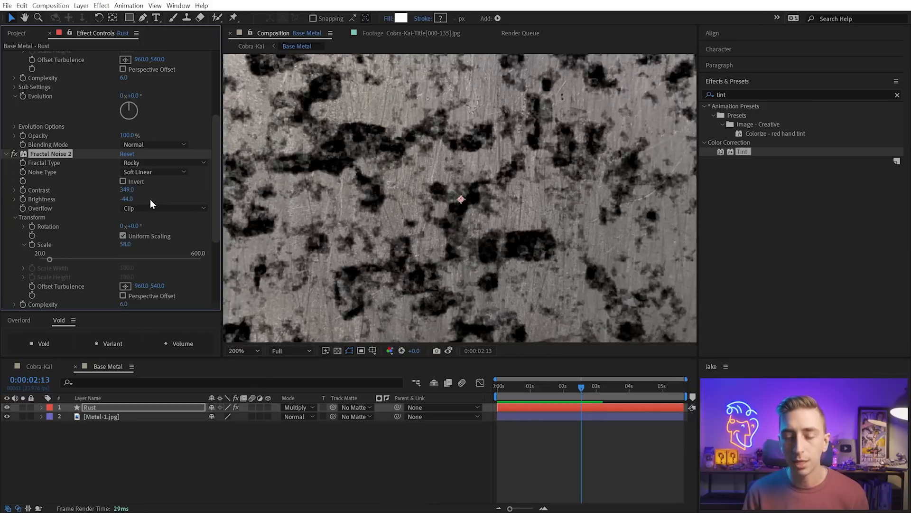
pyautogui.hotkey('shift', '/')
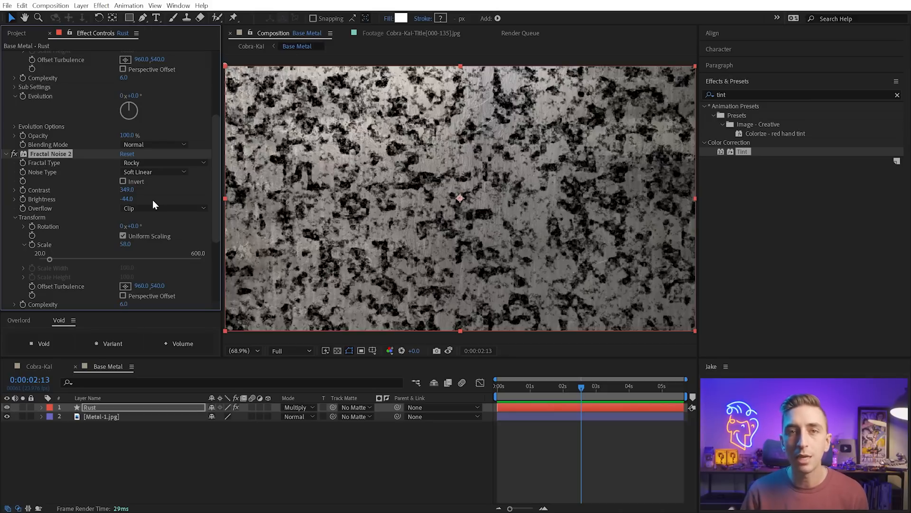
pyautogui.scroll(5, 79, 189)
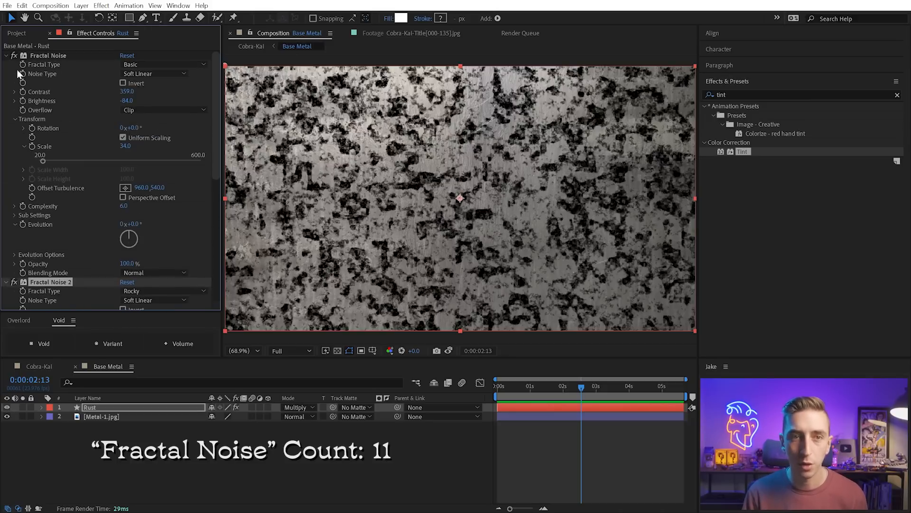
# Collapse the settings of both Fractal Noise effects and add the CC Toner effect to the Rust layer.
pyautogui.click(6, 55)
pyautogui.click(5, 65)
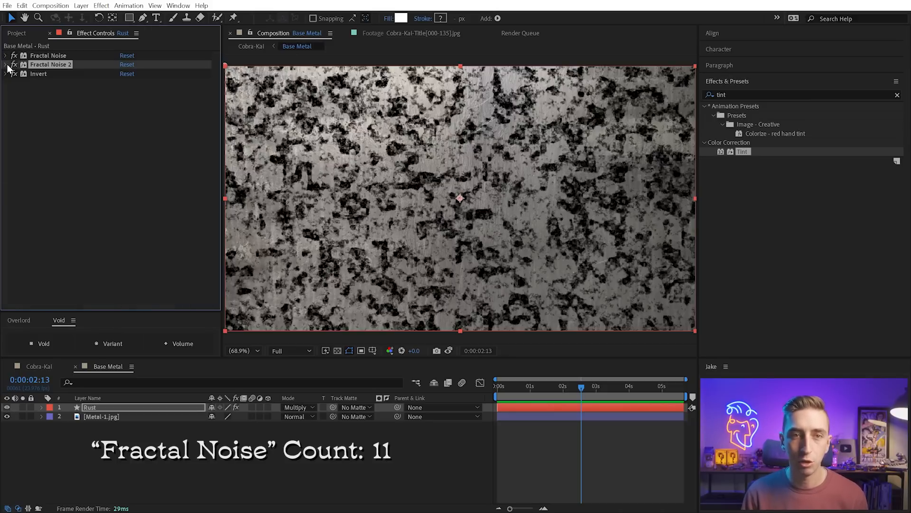
pyautogui.click(55, 103)
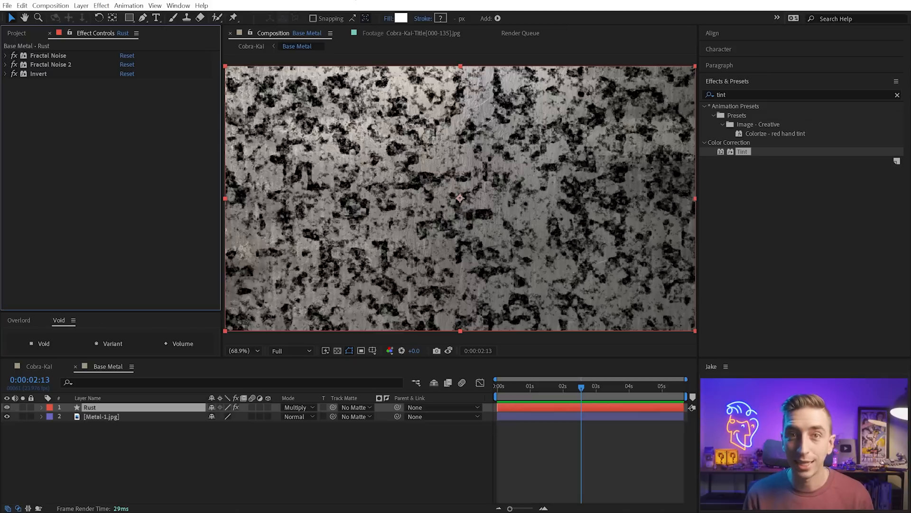
pyautogui.click(738, 95)
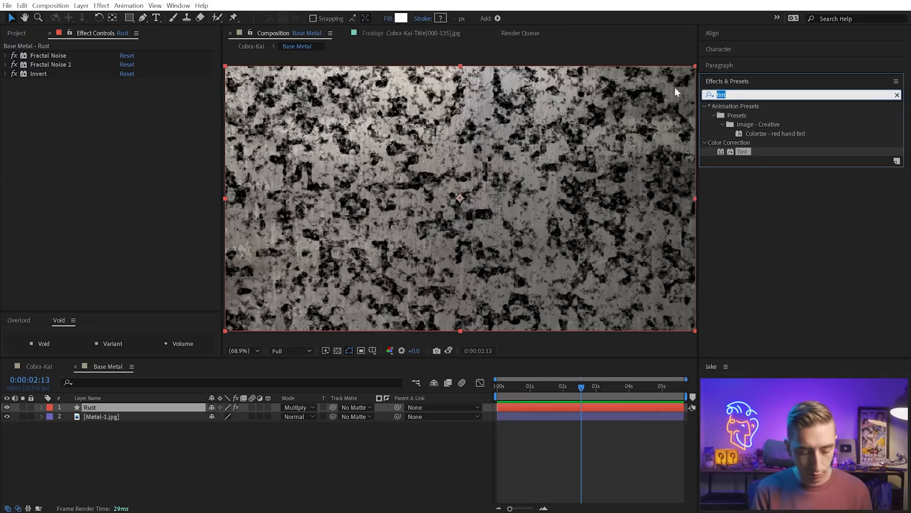
pyautogui.write('cc ton')
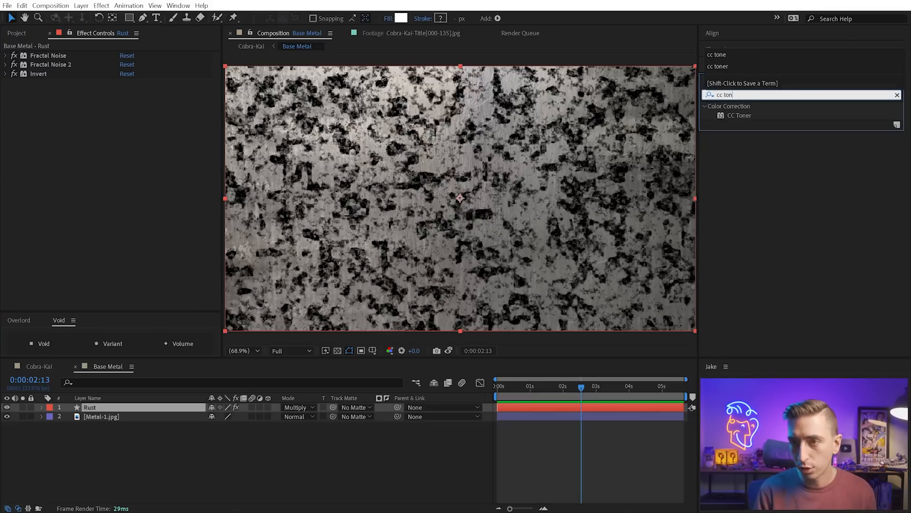
pyautogui.moveTo(728, 118); pyautogui.dragTo(162, 135)
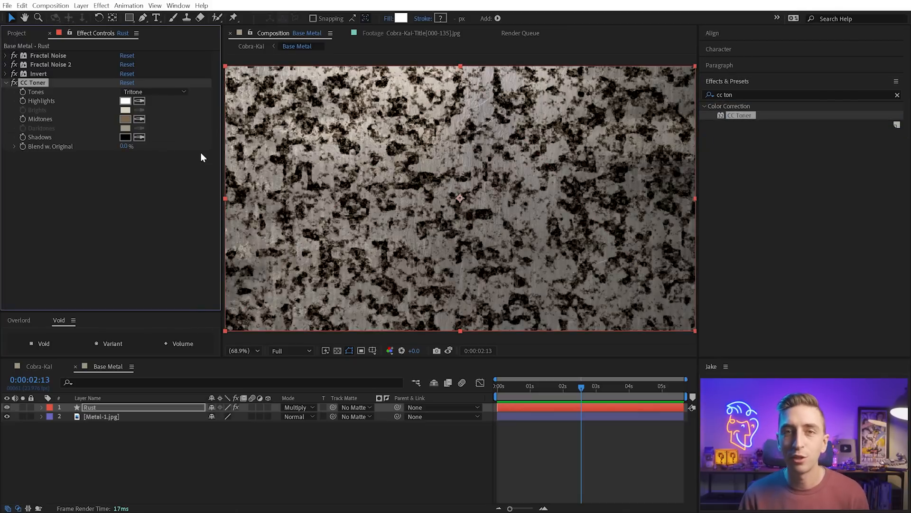
pyautogui.press('.')
pyautogui.press('.')
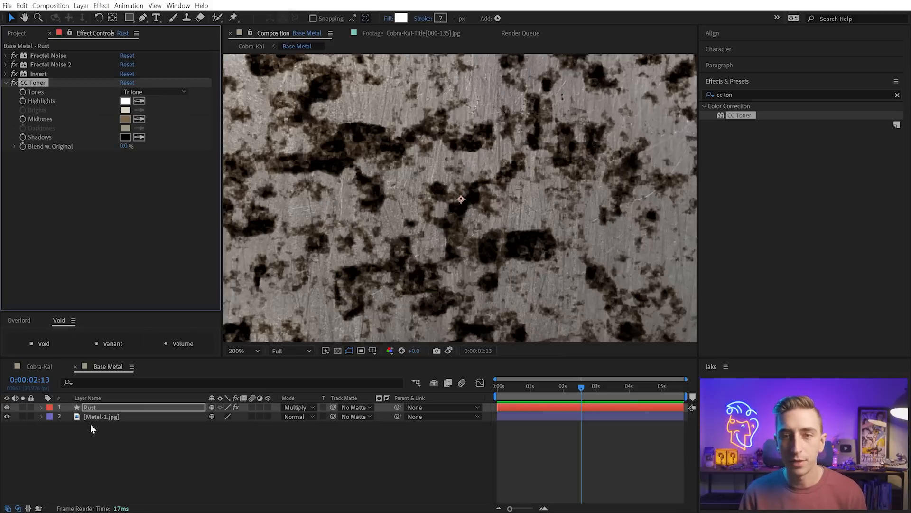
pyautogui.click(125, 101)
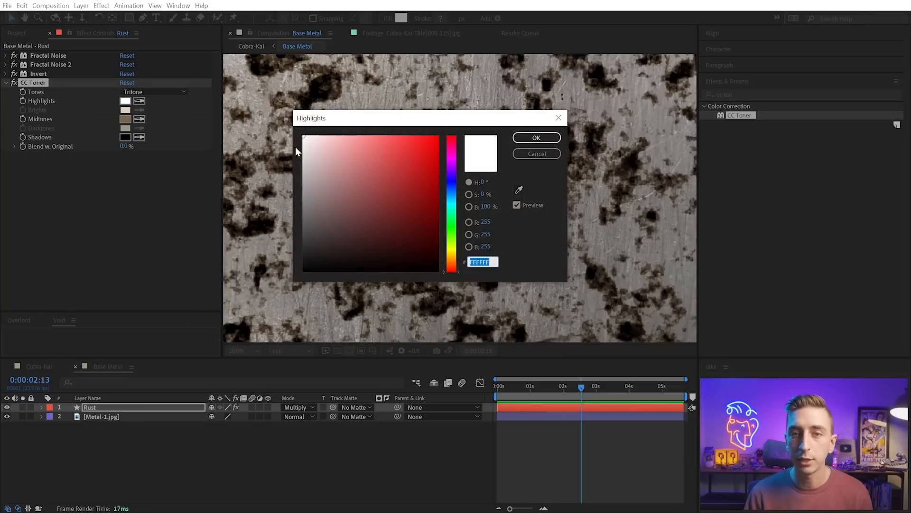
pyautogui.moveTo(303, 137)
pyautogui.mouseDown()
pyautogui.moveTo(420, 136)
pyautogui.moveTo(304, 137)
pyautogui.mouseUp()
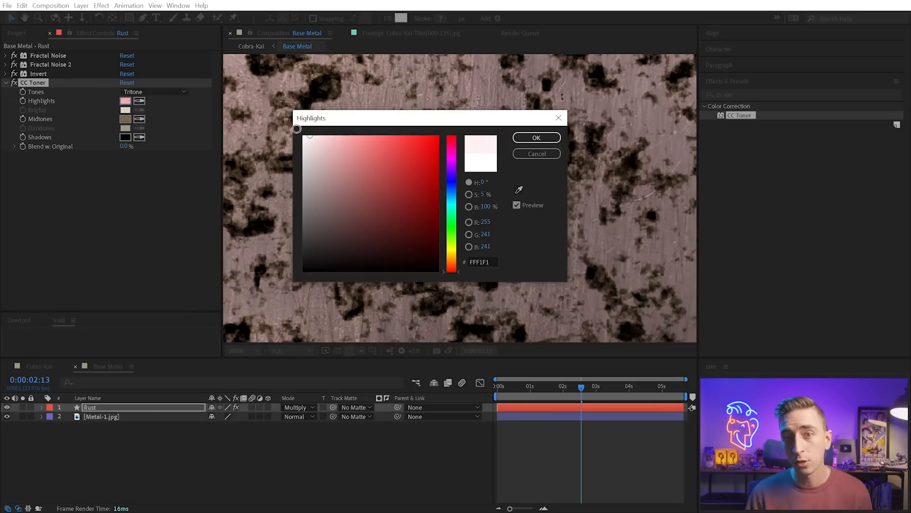
pyautogui.click(546, 155)
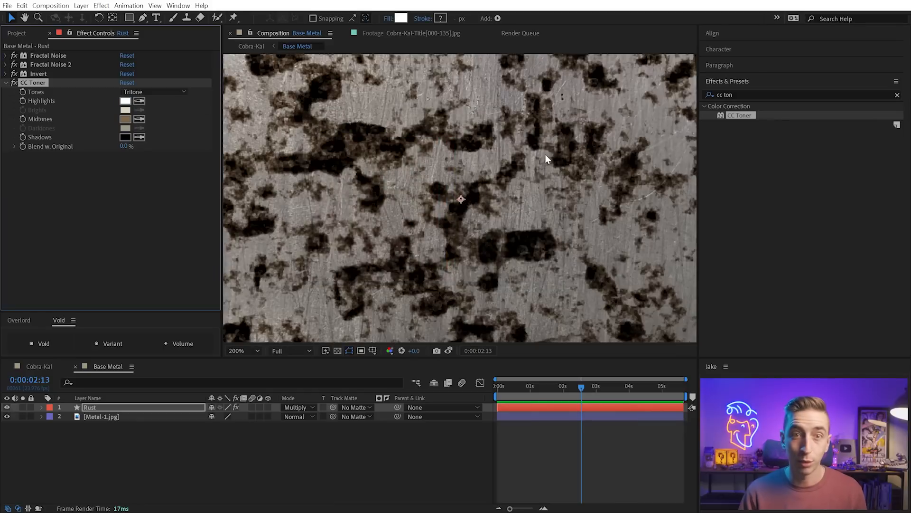
# Set CC Toner's Tones to Pentone and its Shadows colour to dark red 3C0404.
pyautogui.click(133, 94)
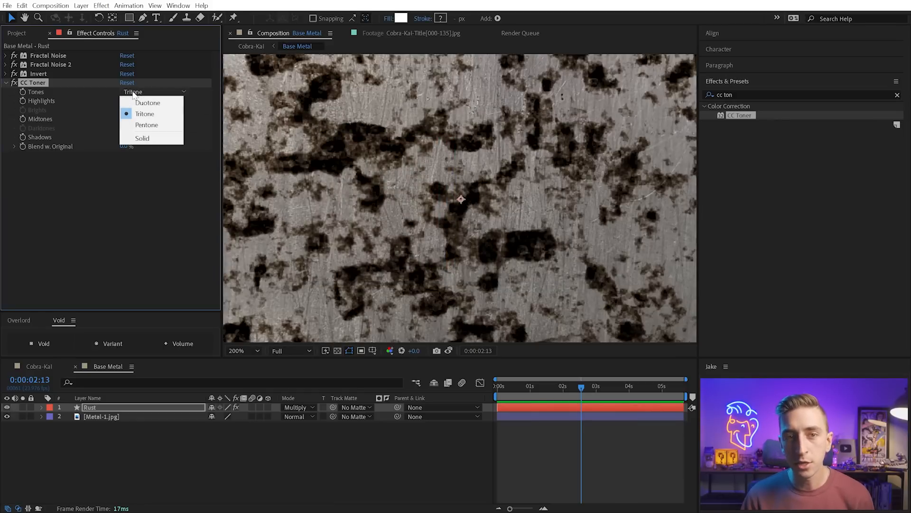
pyautogui.click(140, 124)
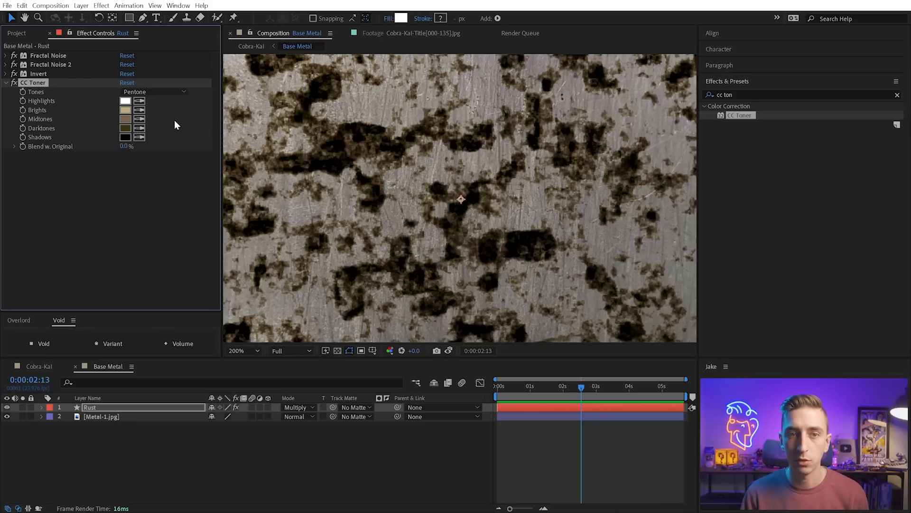
pyautogui.click(125, 138)
pyautogui.moveTo(466, 125); pyautogui.dragTo(642, 107)
pyautogui.moveTo(581, 235)
pyautogui.mouseDown()
pyautogui.moveTo(620, 224)
pyautogui.moveTo(605, 222)
pyautogui.mouseUp()
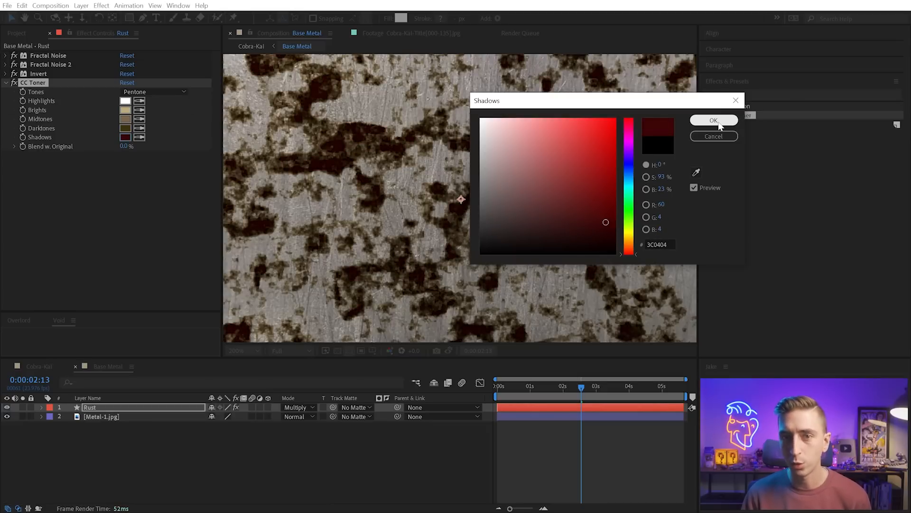
pyautogui.click(717, 121)
# Set CC Toner's Darktones colour to rusty brown 71390B.
pyautogui.click(125, 128)
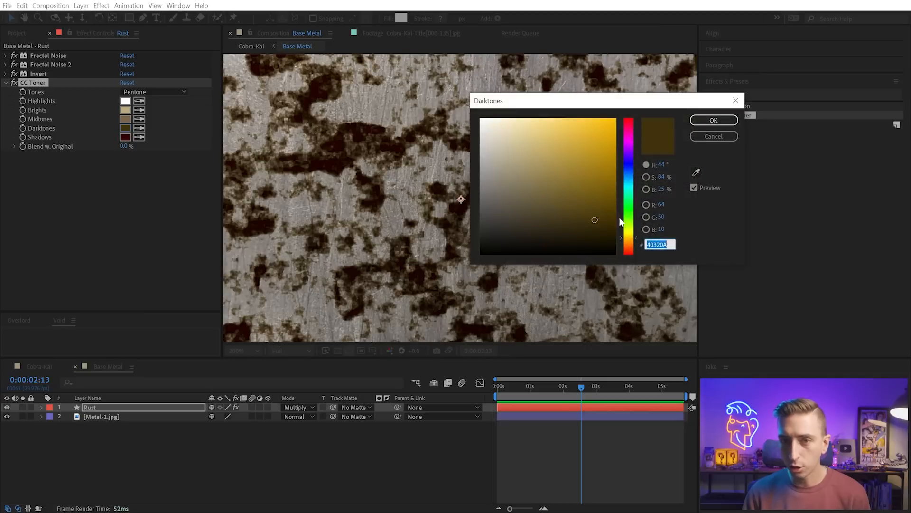
pyautogui.moveTo(634, 238); pyautogui.dragTo(632, 247)
pyautogui.click(602, 194)
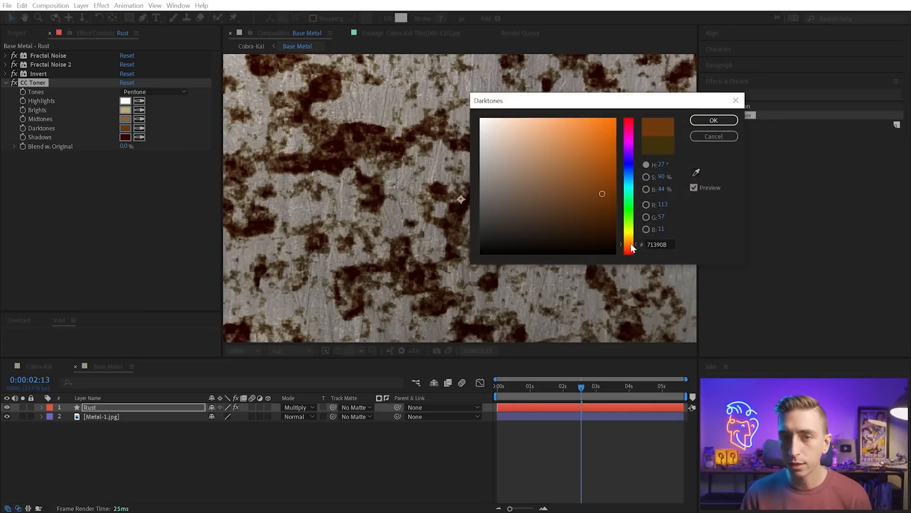
pyautogui.click(714, 120)
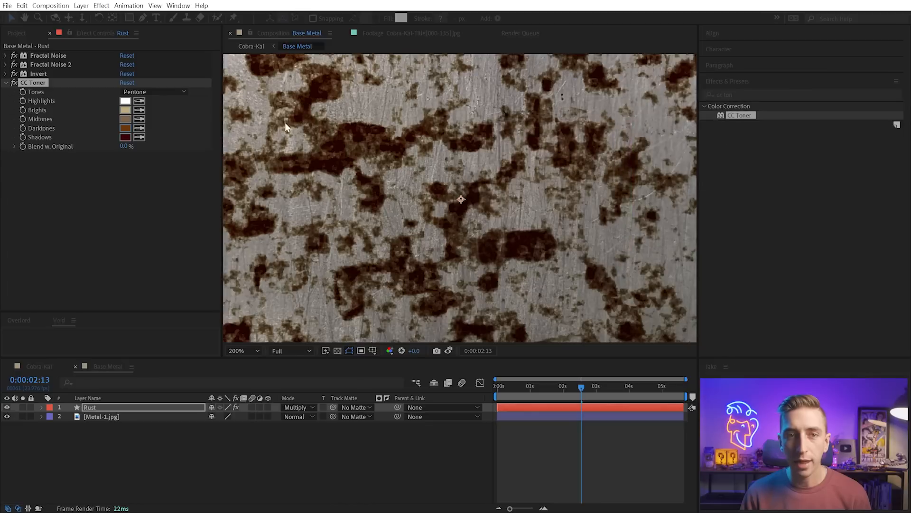
# Set CC Toner's Midtones colour to AC7438 and its Brights colour to E7CF99.
pyautogui.click(126, 119)
pyautogui.moveTo(550, 187)
pyautogui.mouseDown()
pyautogui.moveTo(595, 185)
pyautogui.moveTo(564, 174)
pyautogui.moveTo(588, 157)
pyautogui.moveTo(571, 163)
pyautogui.mouseUp()
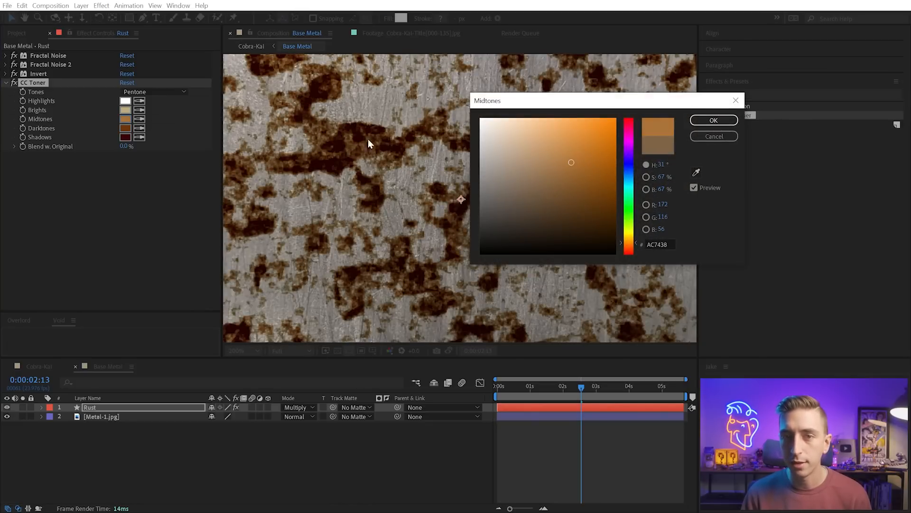
pyautogui.click(720, 118)
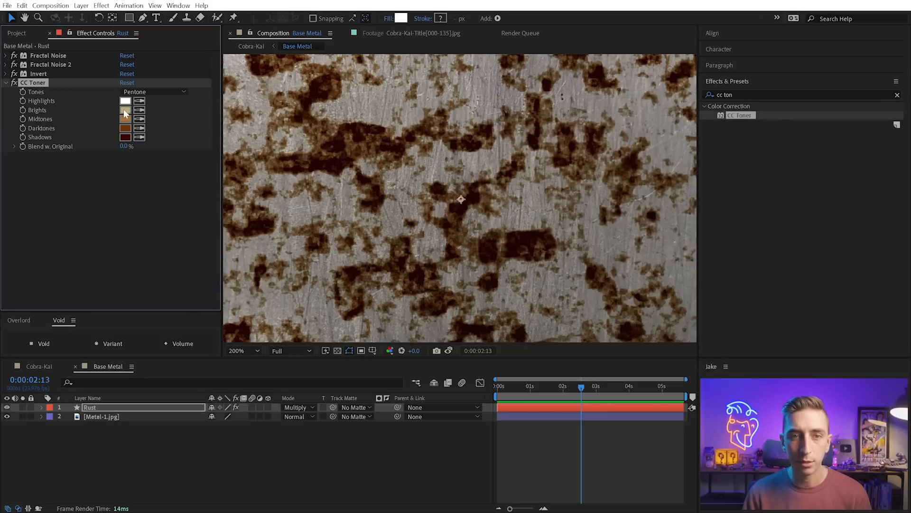
pyautogui.click(125, 110)
pyautogui.moveTo(550, 174)
pyautogui.mouseDown()
pyautogui.moveTo(551, 188)
pyautogui.moveTo(567, 115)
pyautogui.moveTo(514, 129)
pyautogui.moveTo(526, 130)
pyautogui.mouseUp()
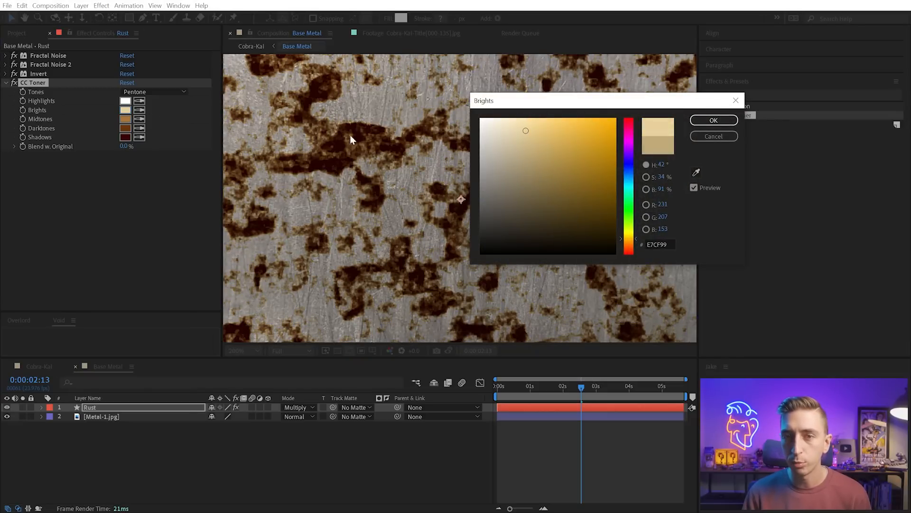
pyautogui.click(713, 120)
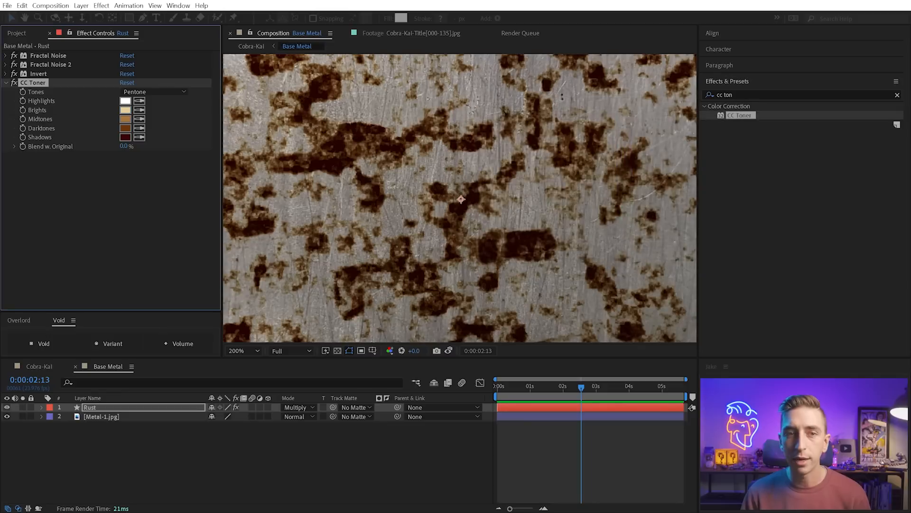
# Expand the Rust layer's Fractal Noise 2 and set its contrast to 271.
pyautogui.click(14, 83)
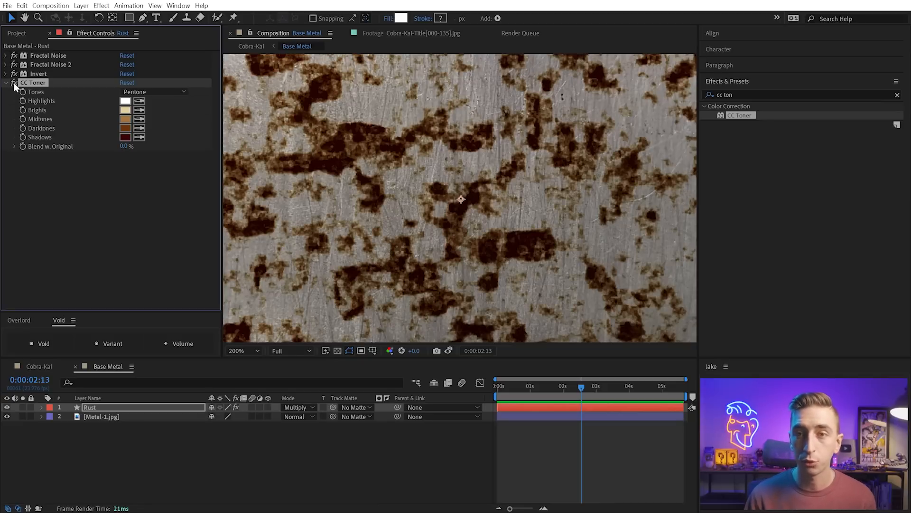
pyautogui.click(5, 64)
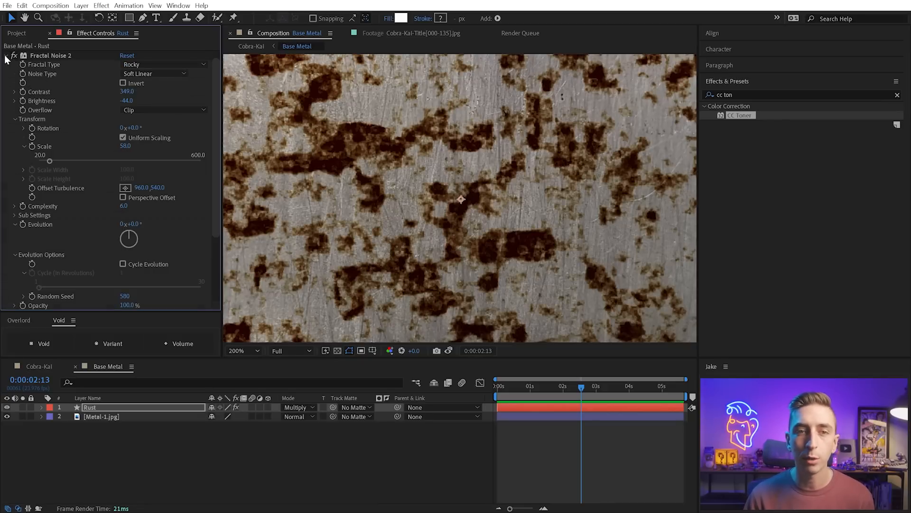
pyautogui.moveTo(103, 90); pyautogui.dragTo(84, 83)
pyautogui.scroll(-1, 384, 177)
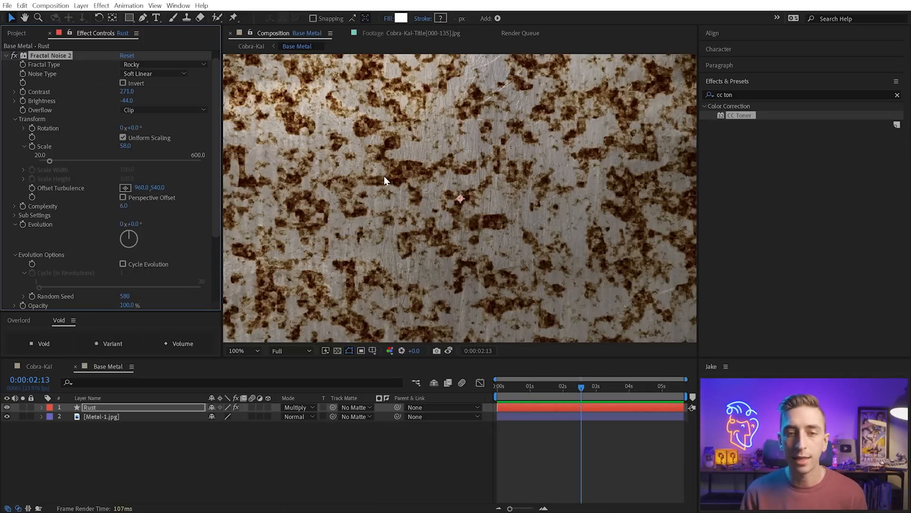
# Switch to the Cobra-Kai composition and set the Reflections layer's Offset Shift Center To to 749, 540.
pyautogui.click(40, 367)
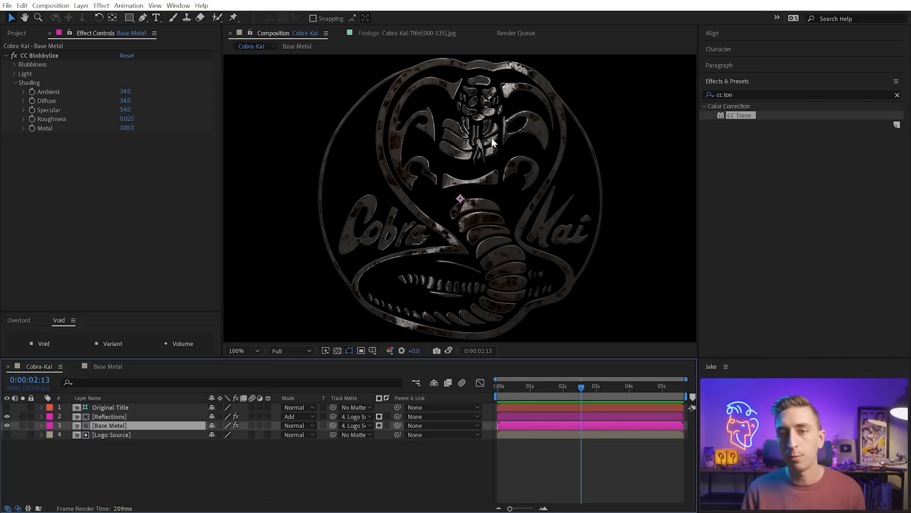
pyautogui.scroll(1, 491, 138)
pyautogui.moveTo(432, 204); pyautogui.dragTo(432, 269)
pyautogui.moveTo(454, 226); pyautogui.dragTo(452, 234)
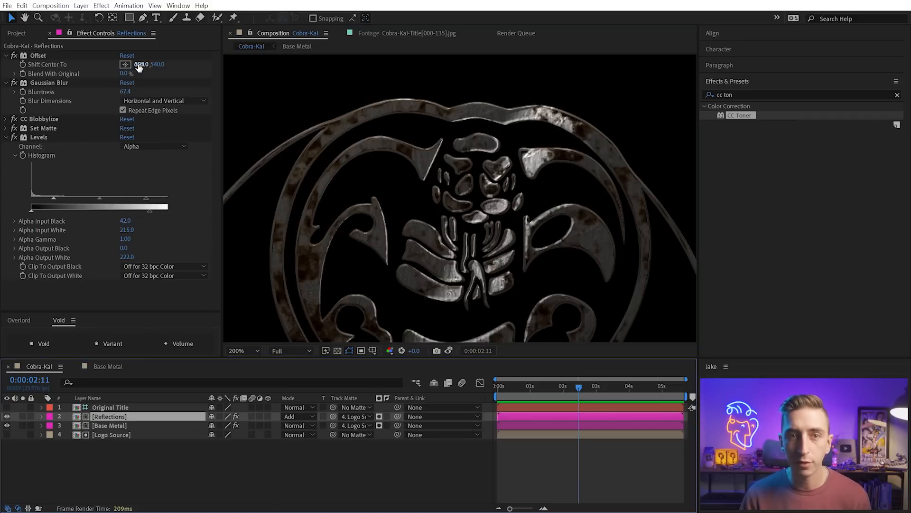
pyautogui.moveTo(139, 67); pyautogui.dragTo(56, 62)
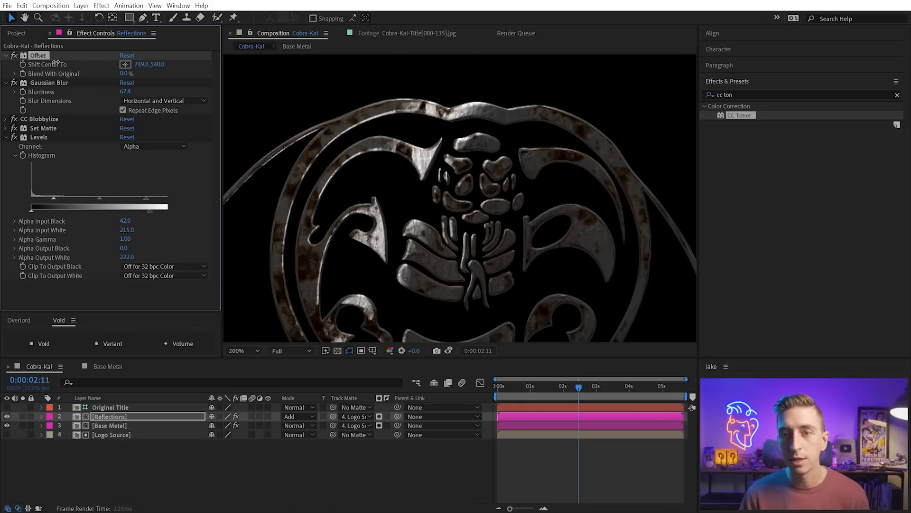
# On the Reflections layer, set Levels' Alpha Input Black to 0 and, at 0:00:02:04, Offset's Shift Center To to 901, 540.
pyautogui.click(38, 135)
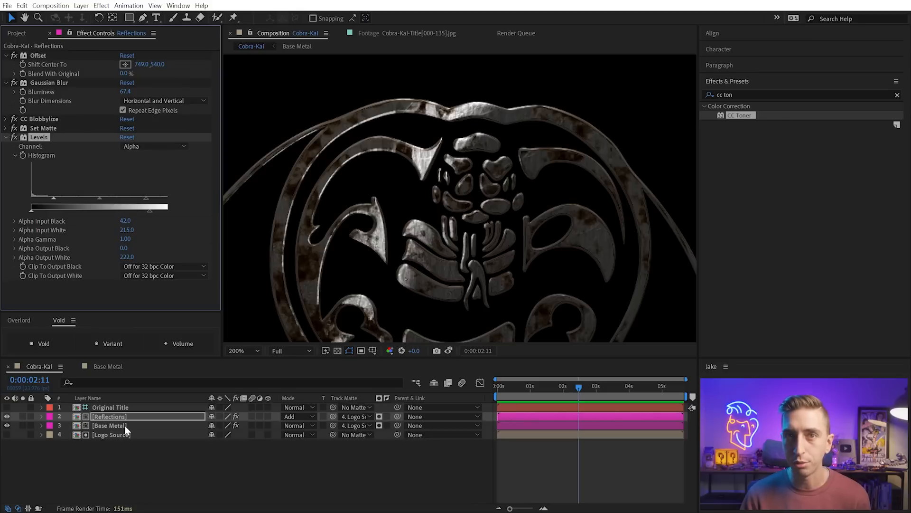
pyautogui.moveTo(52, 197); pyautogui.dragTo(30, 194)
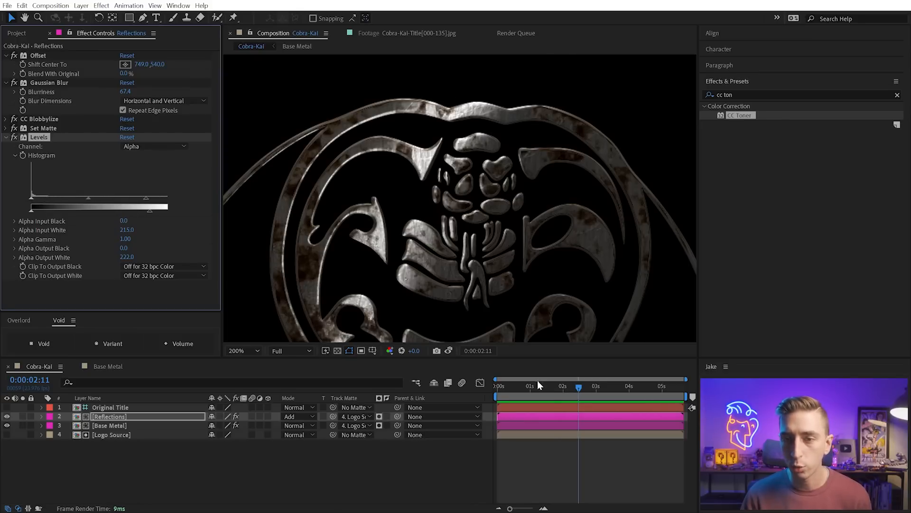
pyautogui.moveTo(538, 383); pyautogui.dragTo(568, 382)
pyautogui.moveTo(142, 64); pyautogui.dragTo(231, 75)
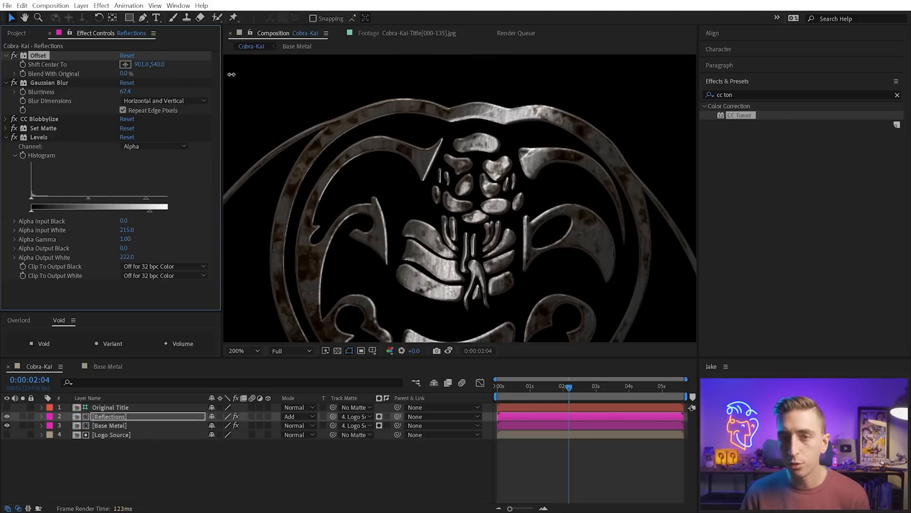
pyautogui.scroll(-1, 489, 278)
pyautogui.moveTo(473, 269); pyautogui.dragTo(469, 172)
# Return to the Base Metal composition and set the Rust layer's first Fractal Noise brightness to -98.
pyautogui.click(100, 368)
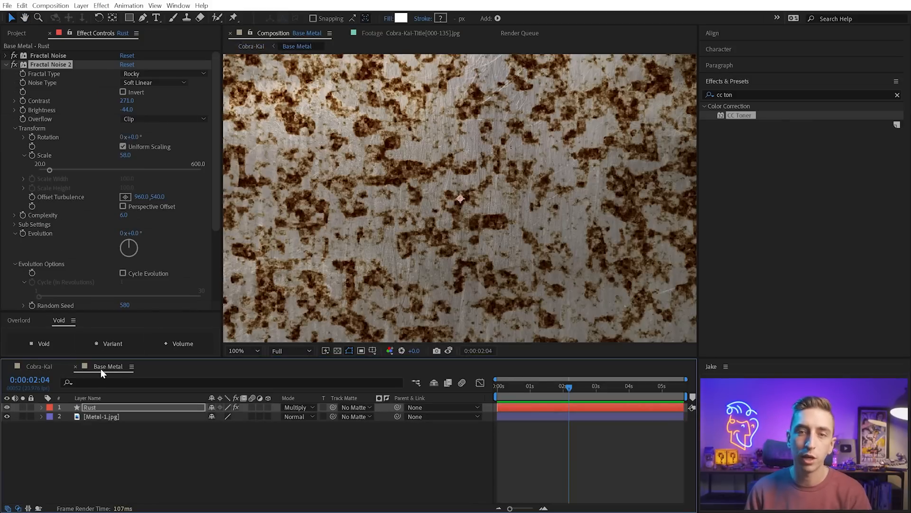
pyautogui.click(5, 55)
pyautogui.moveTo(126, 100)
pyautogui.mouseDown()
pyautogui.moveTo(112, 99)
pyautogui.moveTo(130, 99)
pyautogui.moveTo(119, 99)
pyautogui.mouseUp()
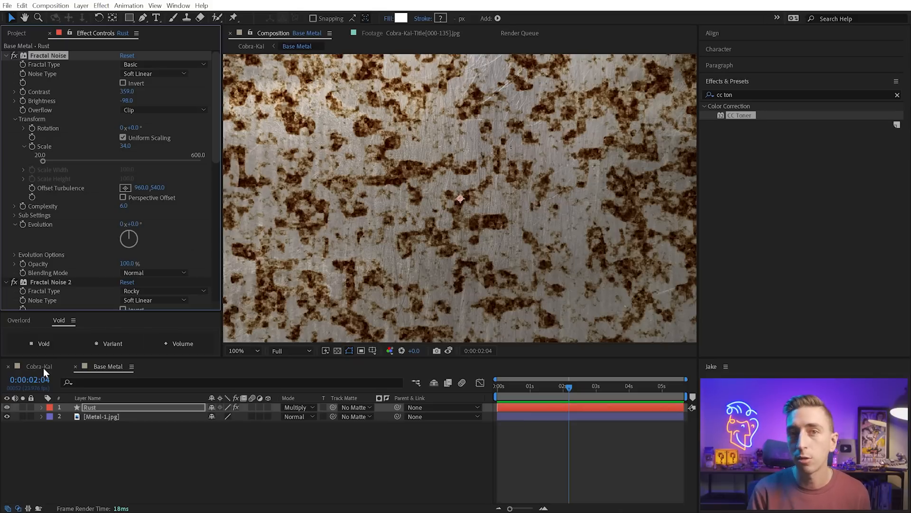
# Duplicate the Rust layer and set the copy's Fractal Noise 2 brightness to -89.
pyautogui.click(90, 409)
pyautogui.hotkey('ctrl', 'd')
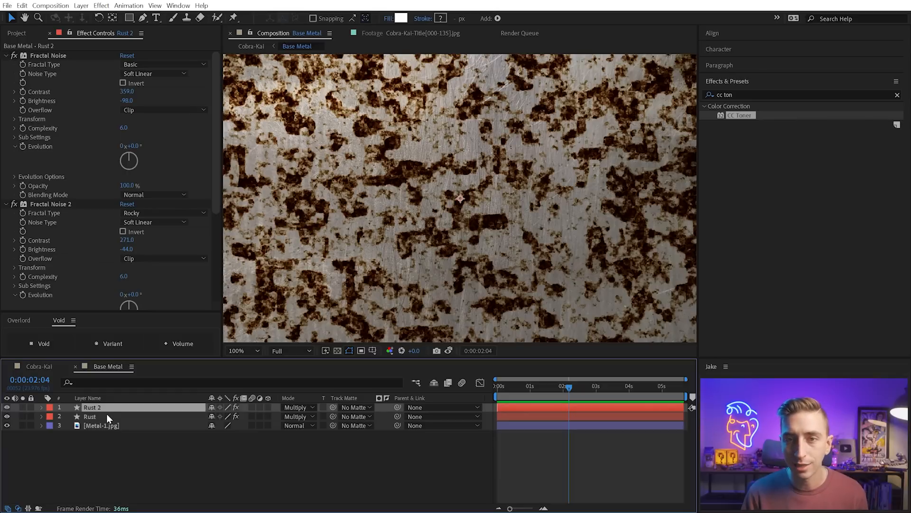
pyautogui.click(129, 250)
pyautogui.moveTo(131, 252); pyautogui.dragTo(109, 251)
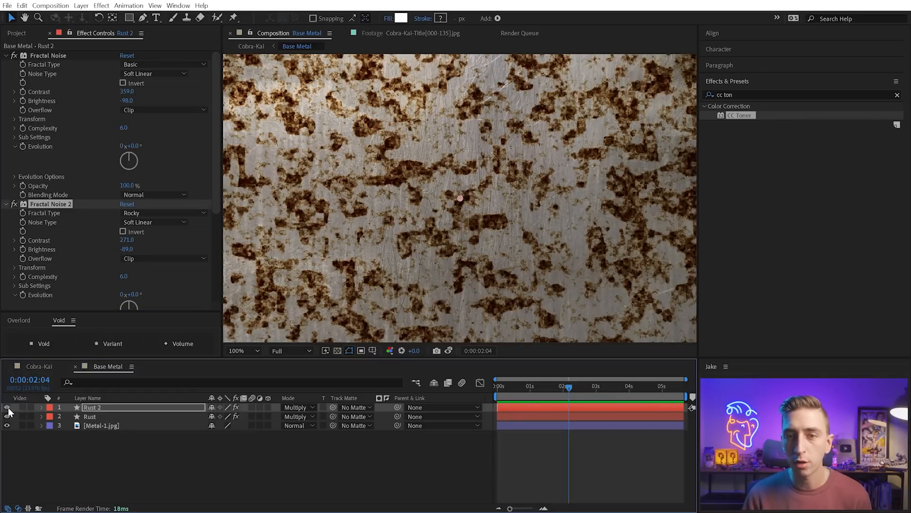
# Compare the Base Metal composition with and without the Rust 2 layer up close, and delete that duplicate layer.
pyautogui.scroll(4, 338, 198)
pyautogui.moveTo(414, 166); pyautogui.dragTo(588, 234)
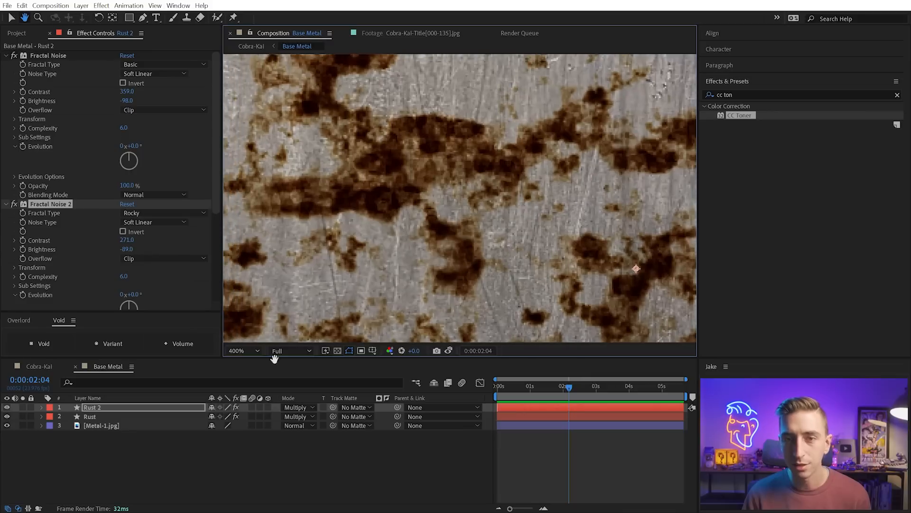
pyautogui.click(7, 407)
pyautogui.click(7, 407)
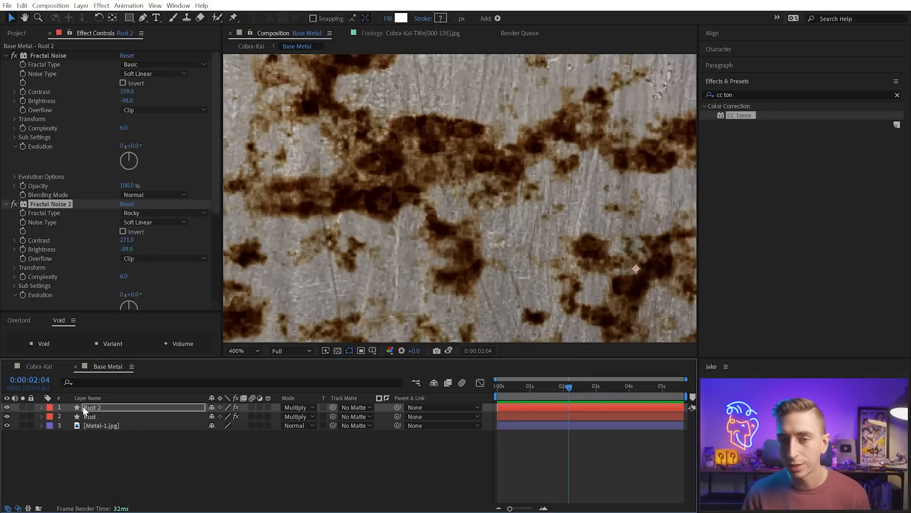
pyautogui.click(92, 407)
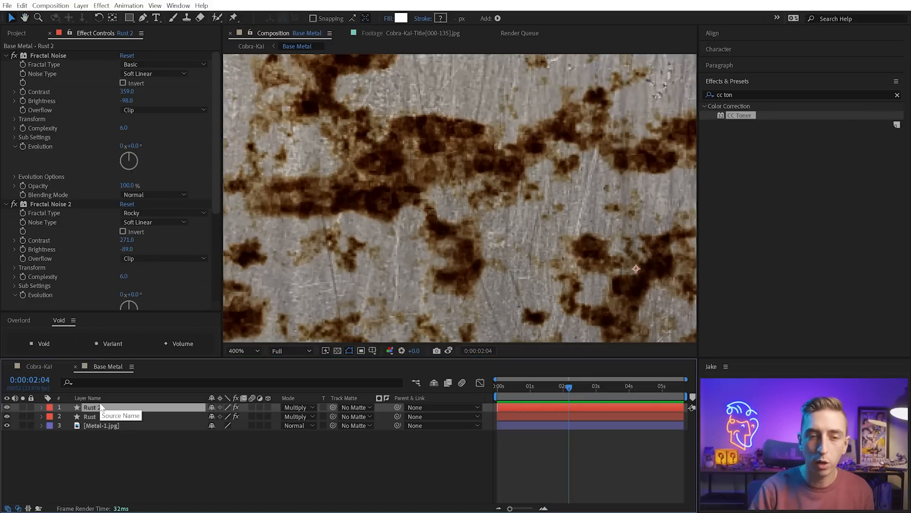
pyautogui.press('Delete')
pyautogui.hotkey('shift', '/')
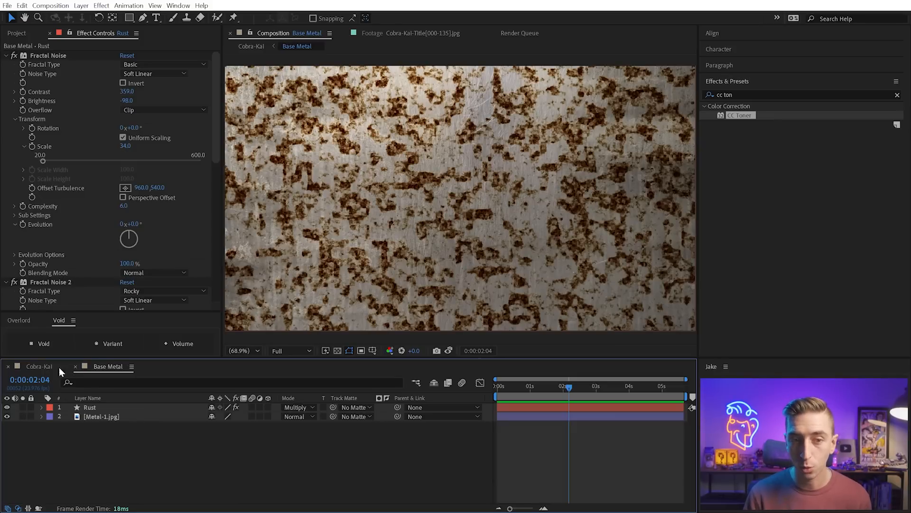
# Return to the Cobra-Kai composition and briefly show the Original Title layer, scrubbing to 0:00:03:02 to study the reference.
pyautogui.click(75, 367)
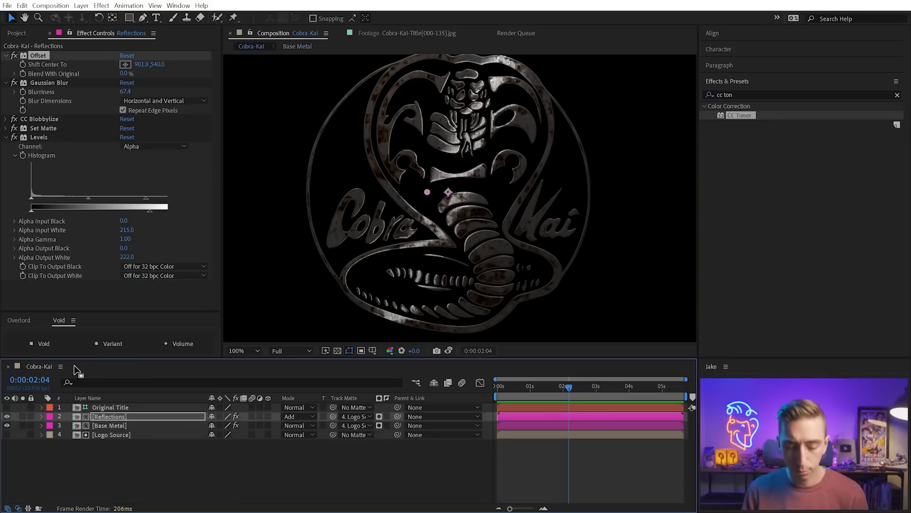
pyautogui.hotkey('shift', '/')
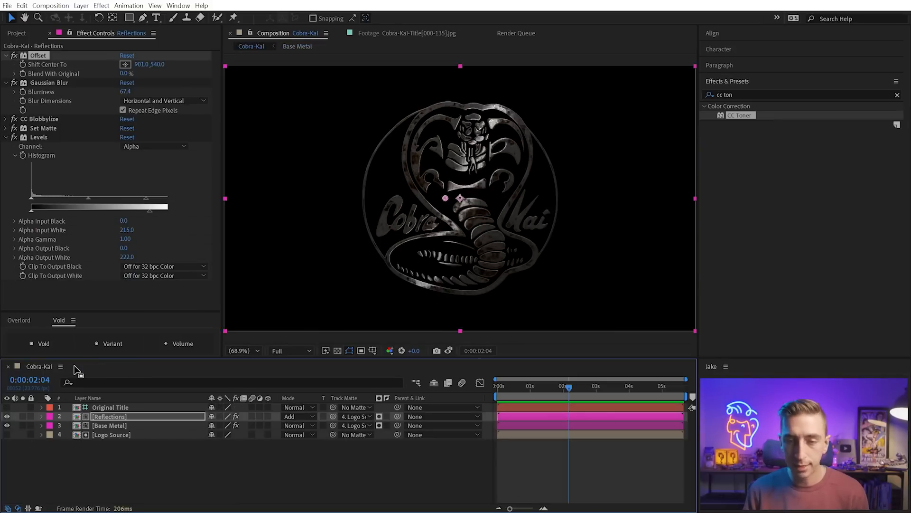
pyautogui.click(6, 406)
pyautogui.moveTo(569, 386); pyautogui.dragTo(599, 393)
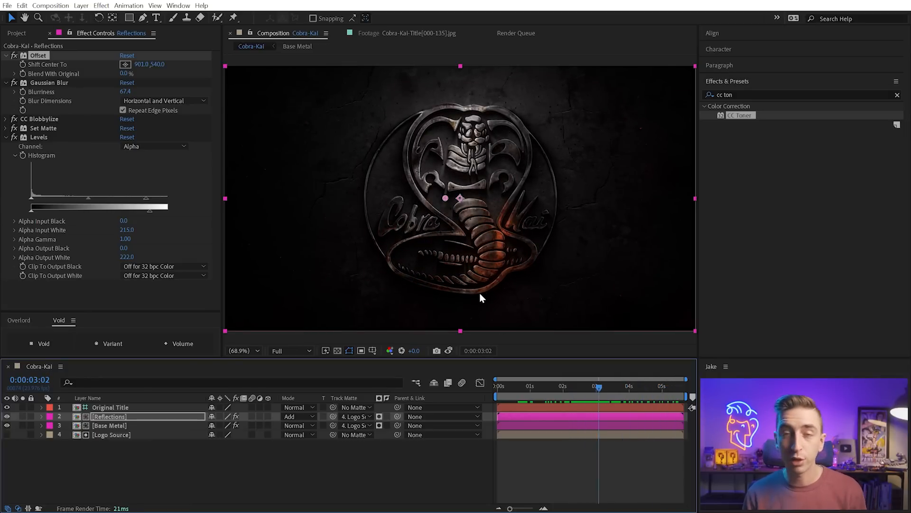
pyautogui.click(7, 407)
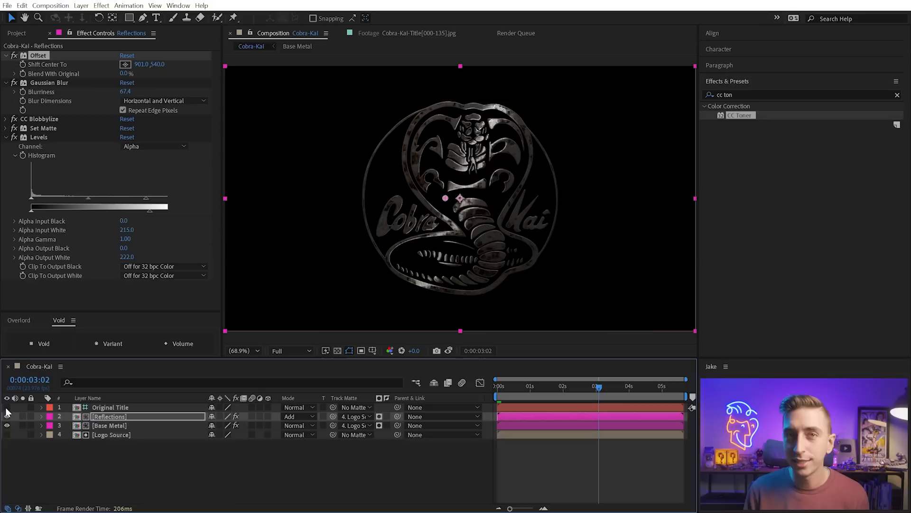
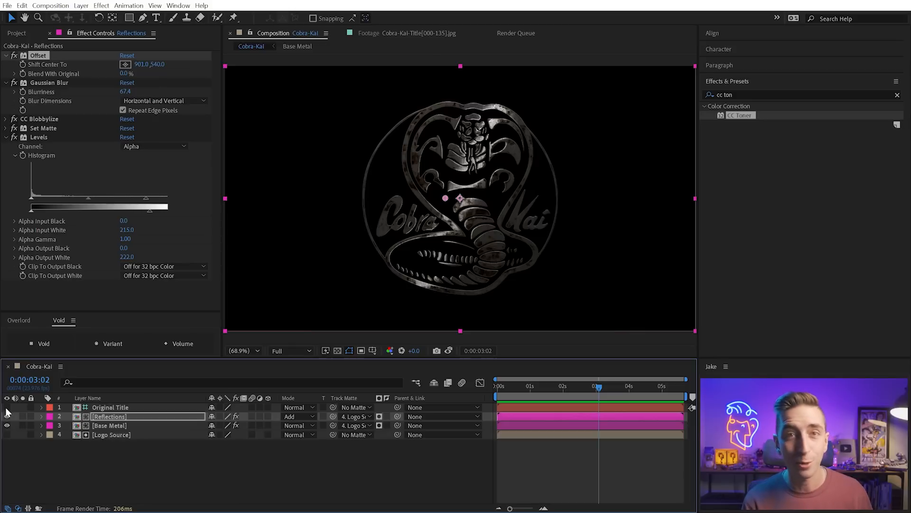
# Open Flames.mov from the Footage folder in 1. Assets and play it.
pyautogui.click(17, 33)
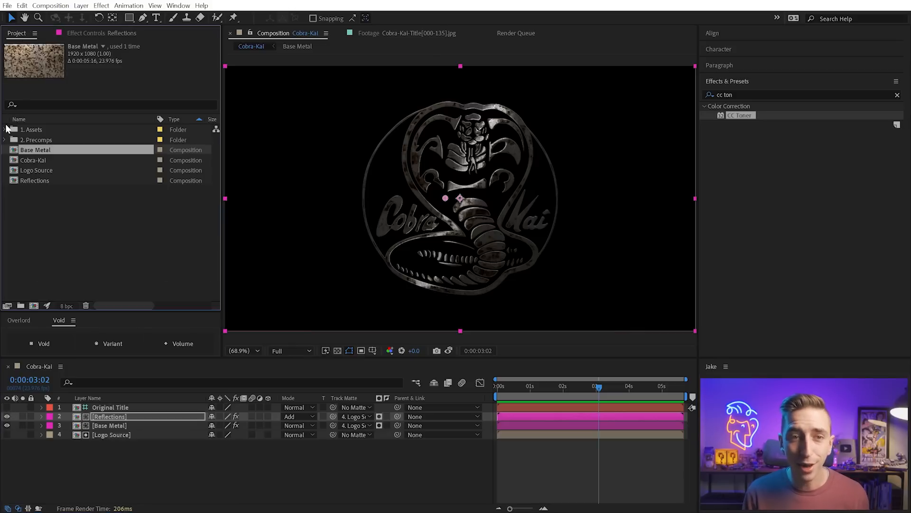
pyautogui.click(6, 129)
pyautogui.click(15, 140)
pyautogui.doubleClick(38, 160)
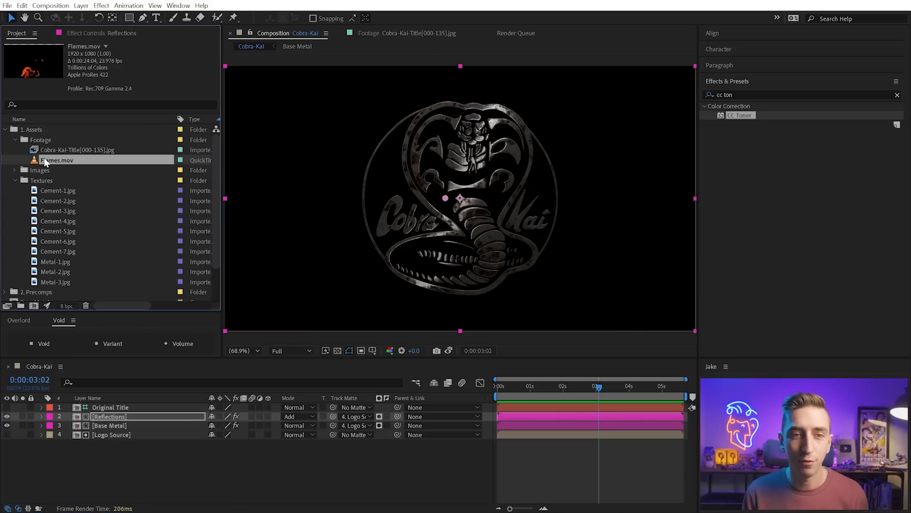
pyautogui.press('space')
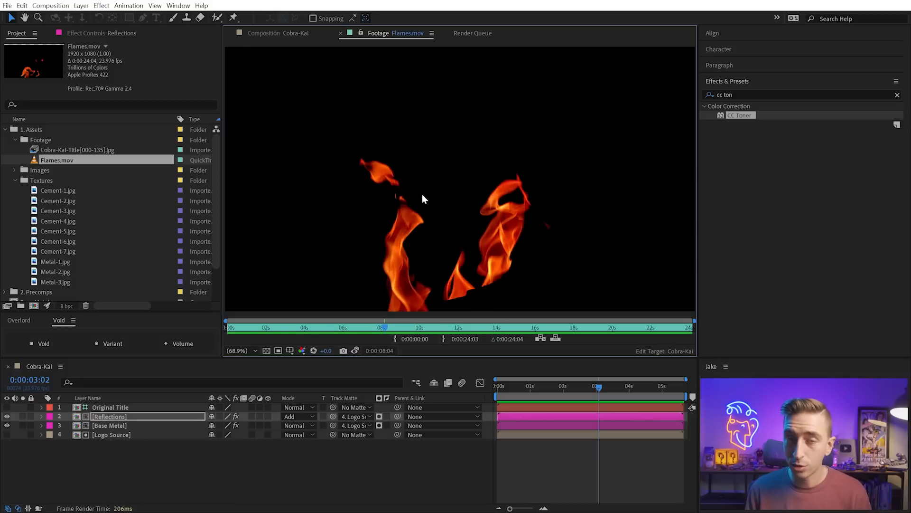
# Duplicate the Reflections layer in the Cobra-Kai composition and rename the copy "Flames Relfection".
pyautogui.click(108, 455)
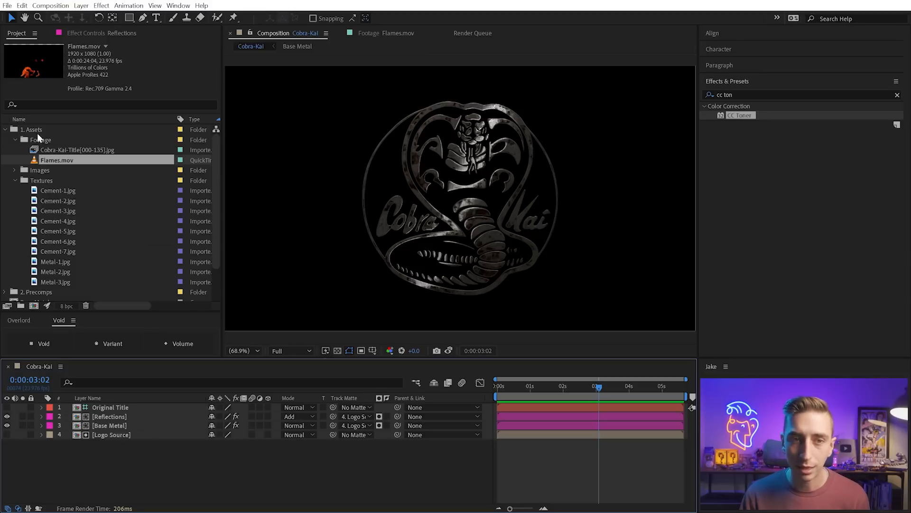
pyautogui.click(108, 417)
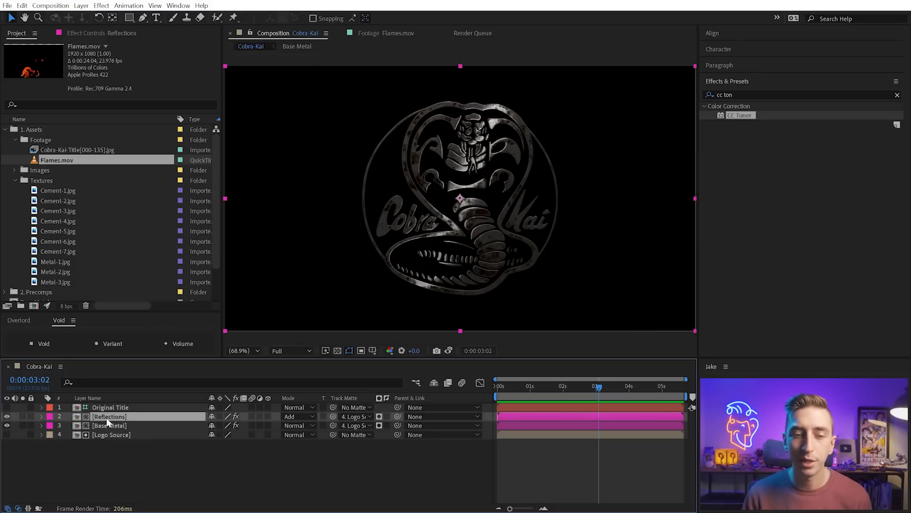
pyautogui.hotkey('ctrl', 'd')
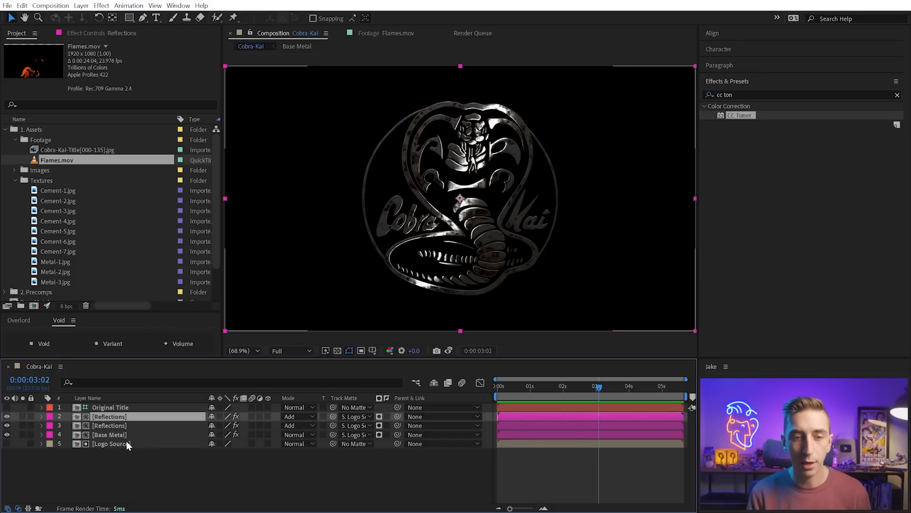
pyautogui.press('Return')
pyautogui.write('Flames Reflecti')
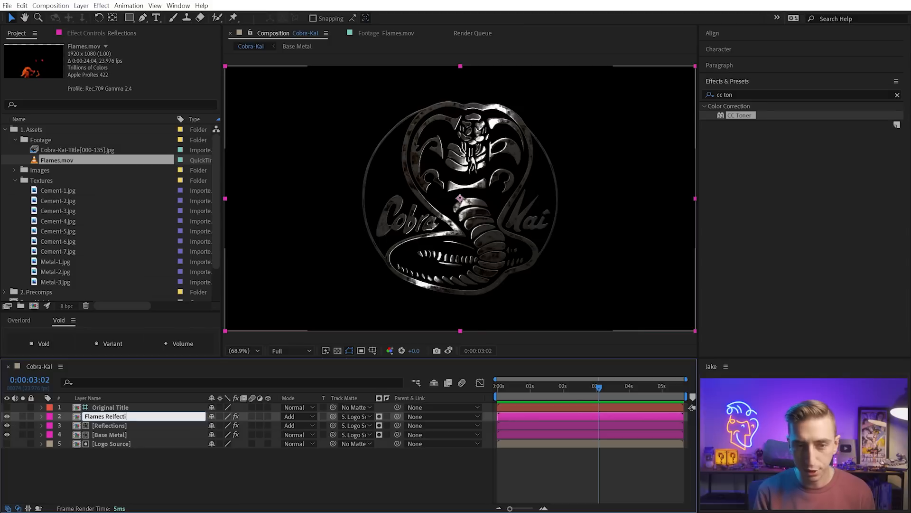
pyautogui.write('on')
pyautogui.press('Return')
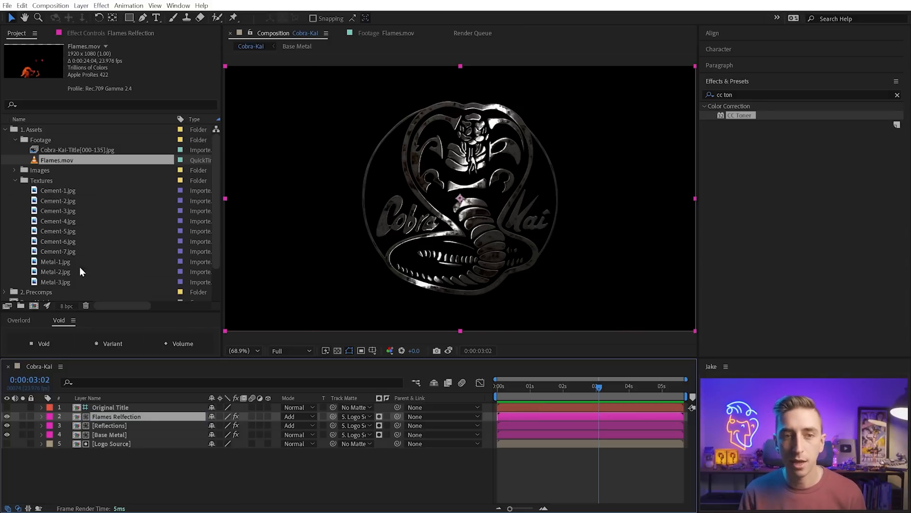
# Replace the Flames Relfection layer's source with Flames.mov, check its effects, and scrub to 0:00:02:15.
pyautogui.click(49, 162)
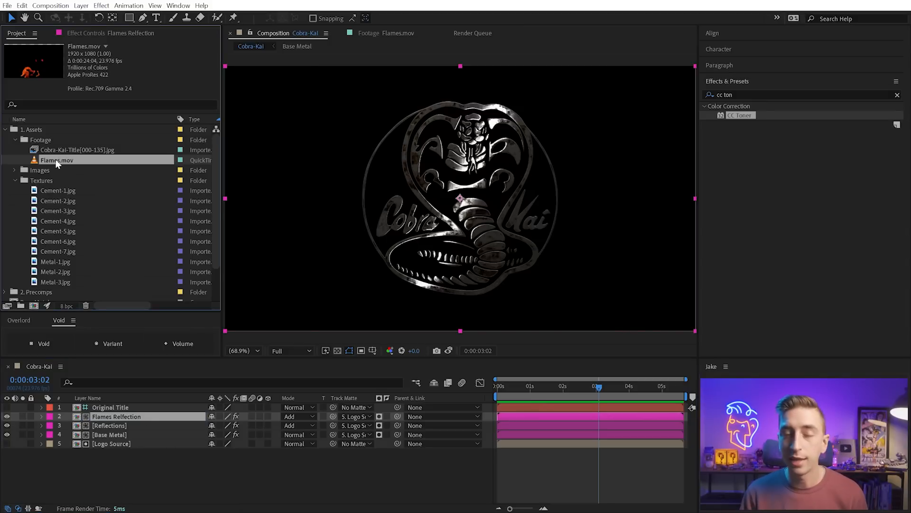
pyautogui.moveTo(52, 160); pyautogui.dragTo(152, 446)
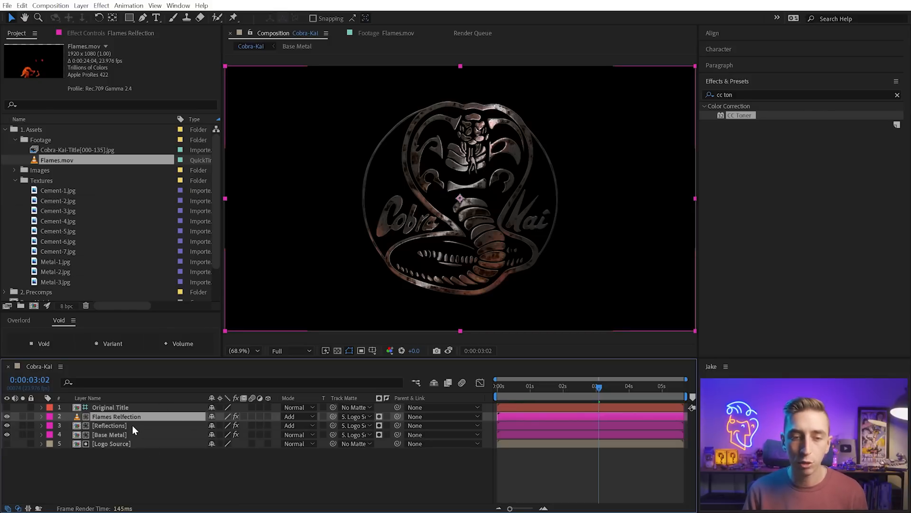
pyautogui.press('e')
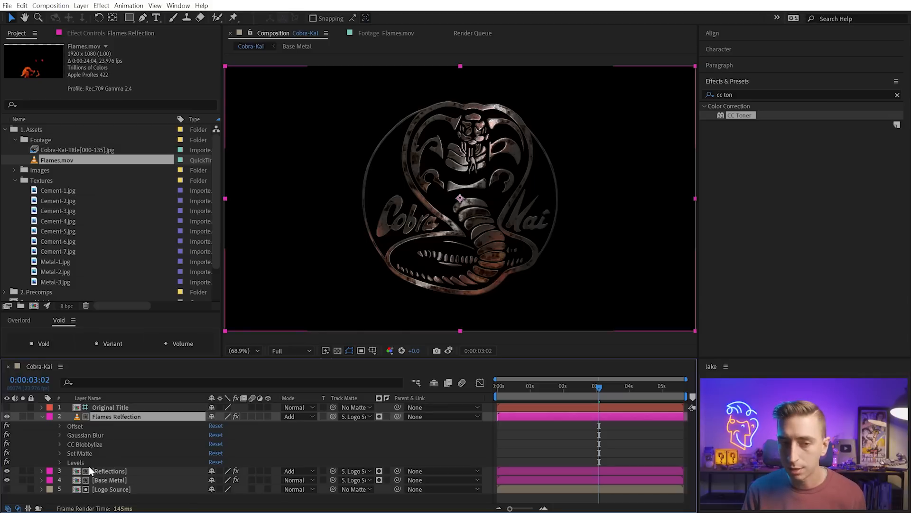
pyautogui.press('e')
pyautogui.press('pageup')
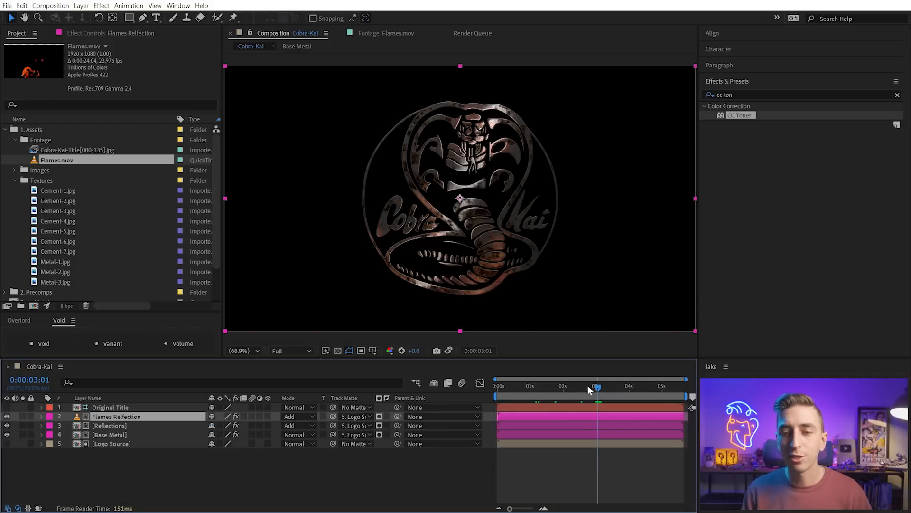
pyautogui.moveTo(588, 385)
pyautogui.mouseDown()
pyautogui.moveTo(520, 386)
pyautogui.moveTo(600, 389)
pyautogui.moveTo(562, 388)
pyautogui.moveTo(584, 387)
pyautogui.mouseUp()
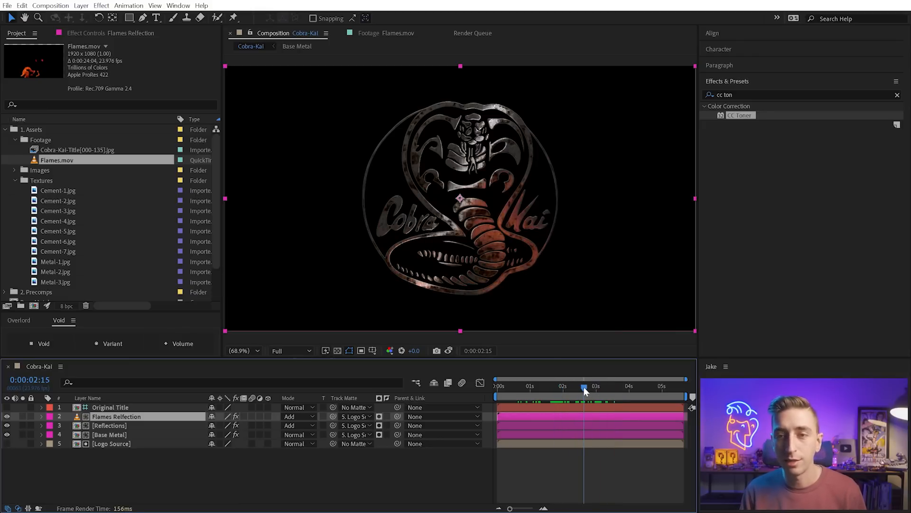
# Set the Flames Relfection layer's Gaussian Blur Blurriness to 8.5.
pyautogui.click(104, 30)
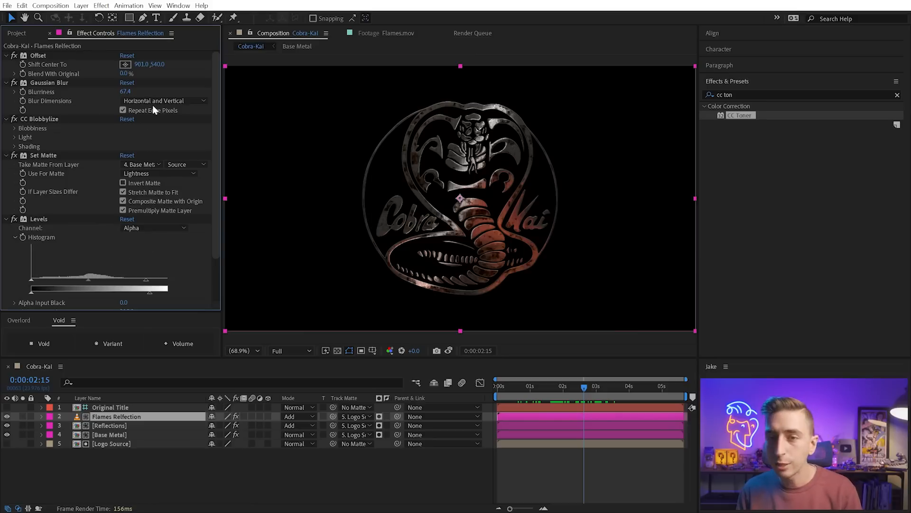
pyautogui.click(79, 82)
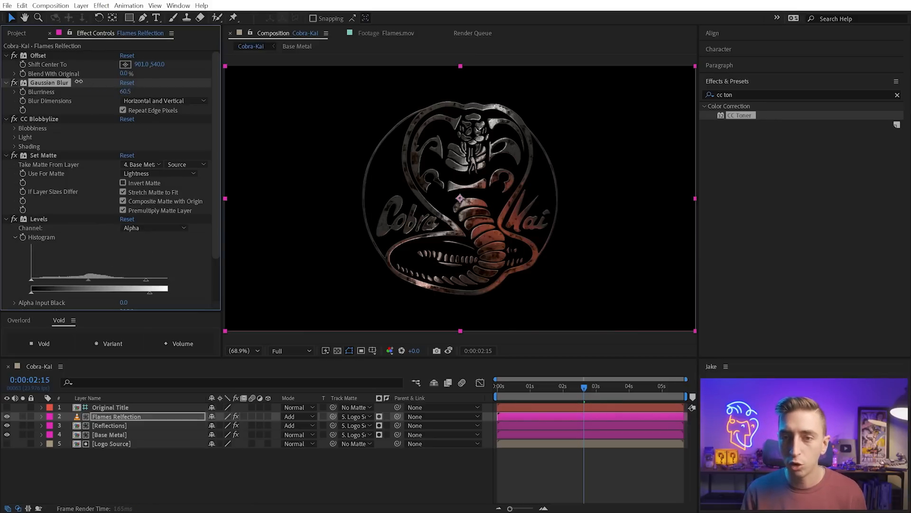
pyautogui.moveTo(125, 91); pyautogui.dragTo(105, 148)
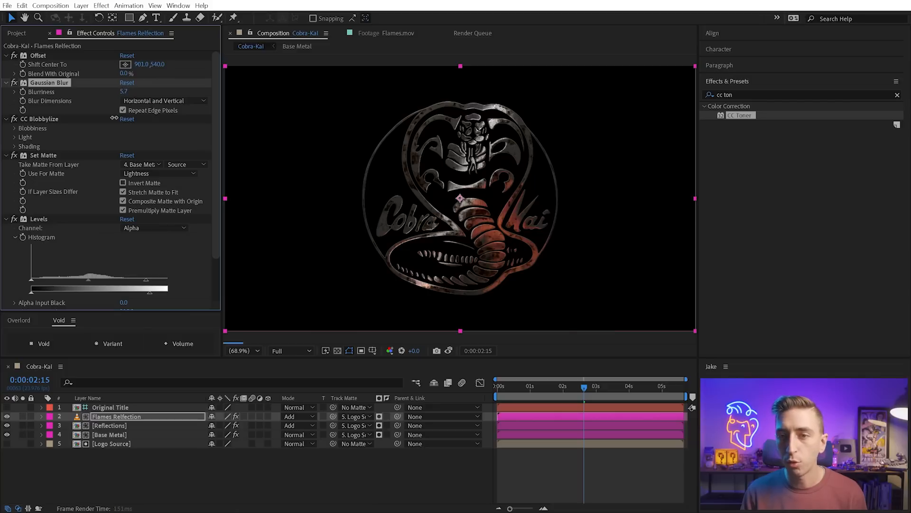
pyautogui.moveTo(108, 110); pyautogui.dragTo(110, 109)
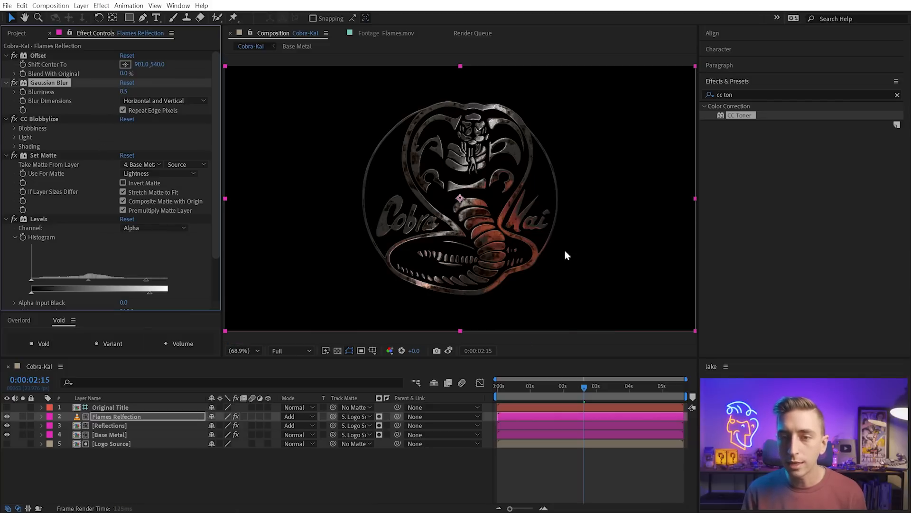
# In the Flames Relfection layer's Levels, raise Alpha Output White to maximum and lower Alpha Input White to about two-thirds of the range, checking several frames.
pyautogui.scroll(3, 565, 252)
pyautogui.click(567, 389)
pyautogui.moveTo(571, 389); pyautogui.dragTo(594, 387)
pyautogui.moveTo(150, 293); pyautogui.dragTo(155, 292)
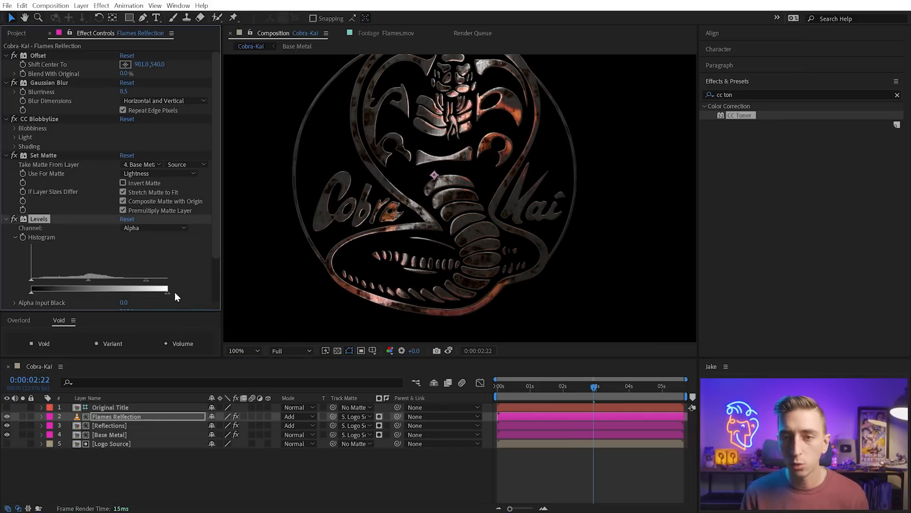
pyautogui.click(571, 387)
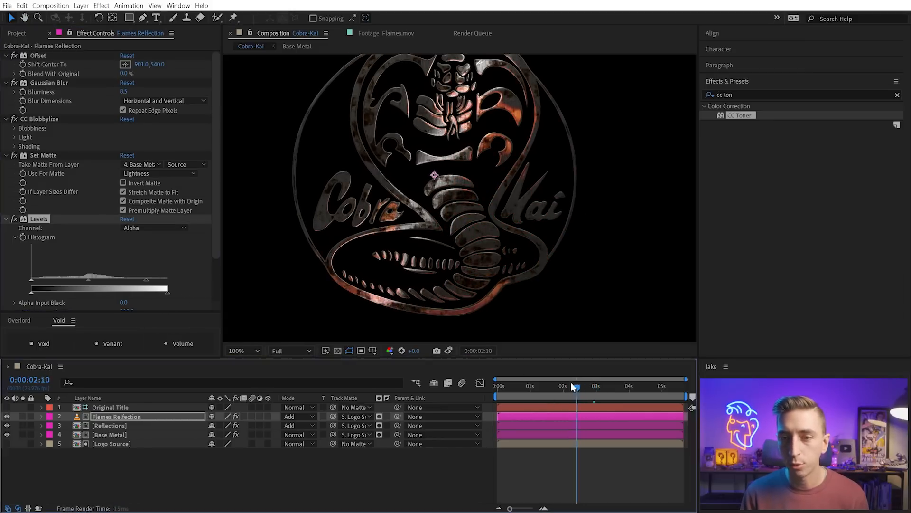
pyautogui.moveTo(574, 387); pyautogui.dragTo(608, 387)
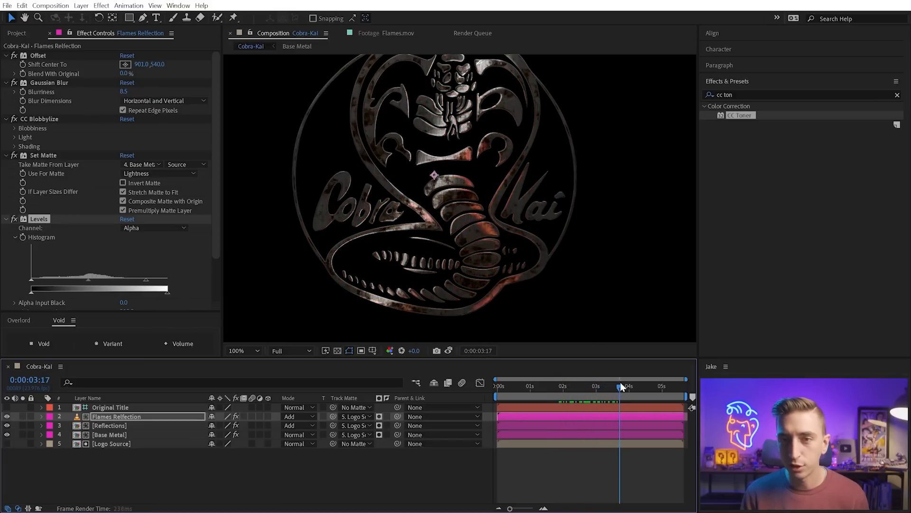
pyautogui.moveTo(146, 279); pyautogui.dragTo(121, 282)
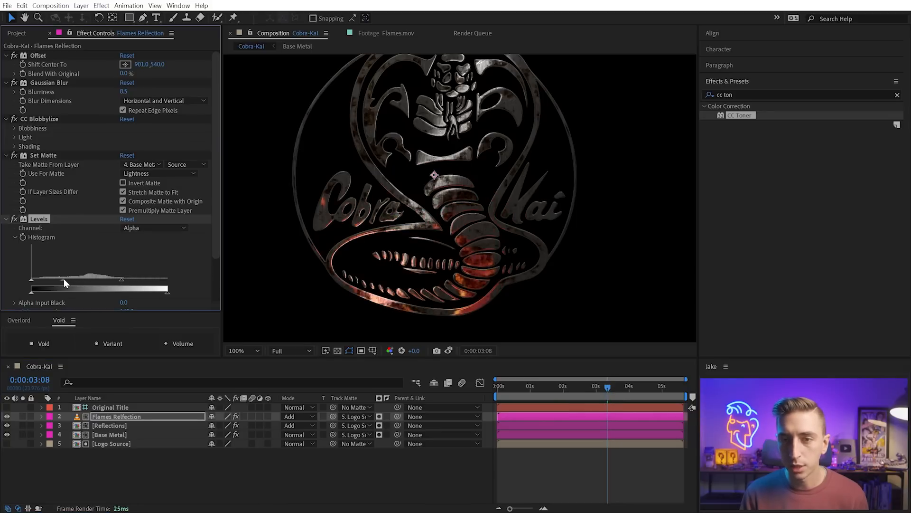
pyautogui.click(573, 386)
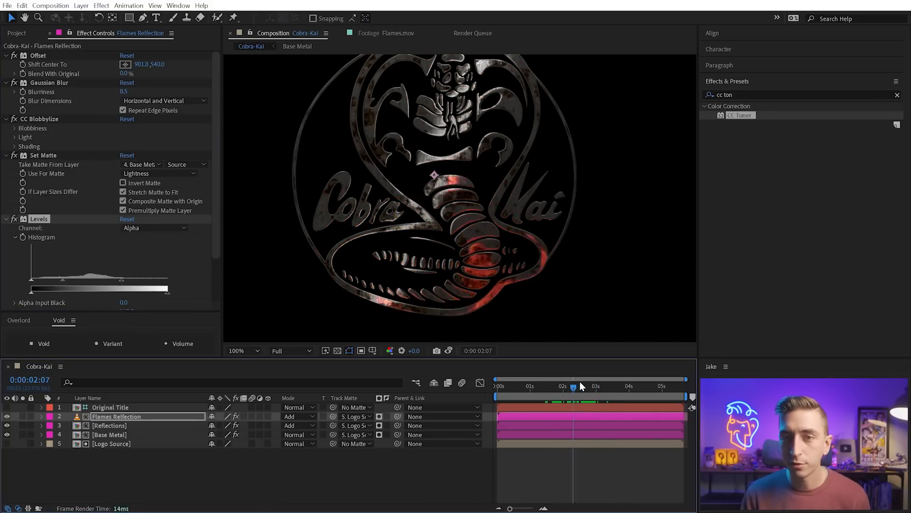
pyautogui.moveTo(579, 381); pyautogui.dragTo(649, 370)
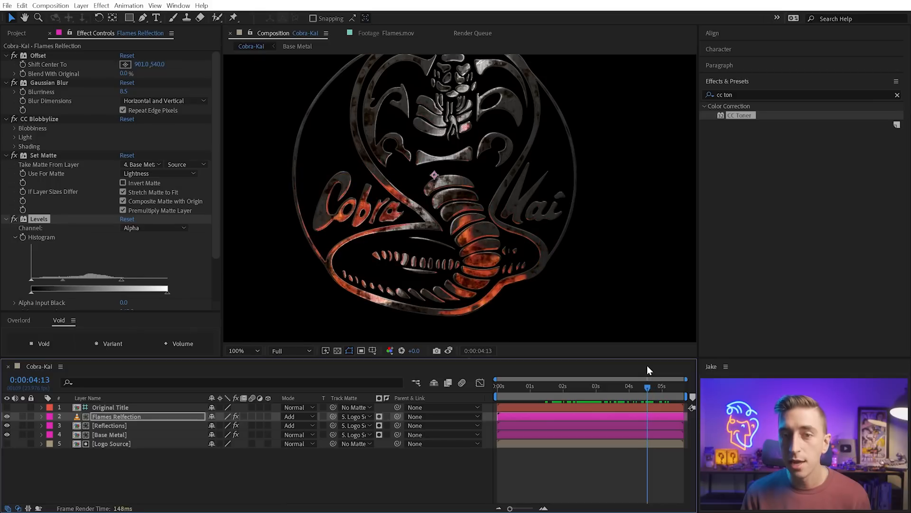
# Set the Flames Relfection layer's CC Blobbylize Softness to 12.8 and check the result at 0:00:03:15.
pyautogui.click(14, 128)
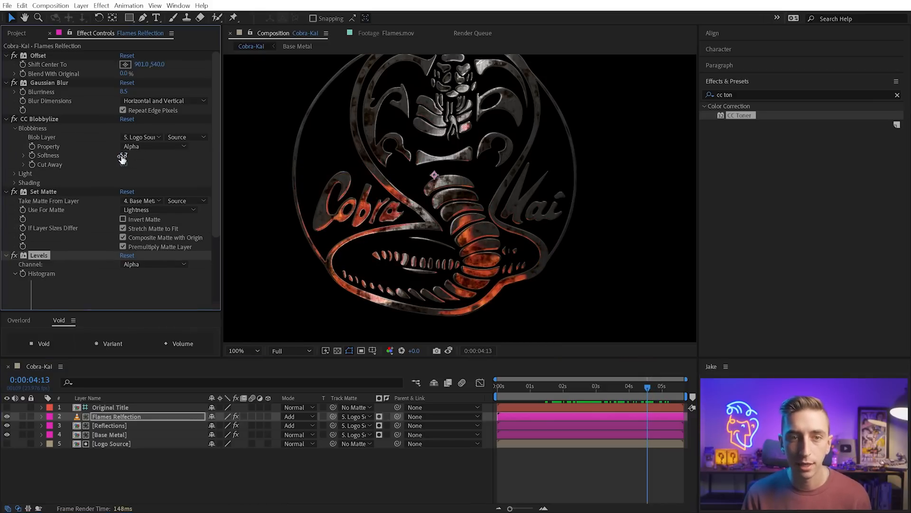
pyautogui.moveTo(123, 158); pyautogui.dragTo(158, 155)
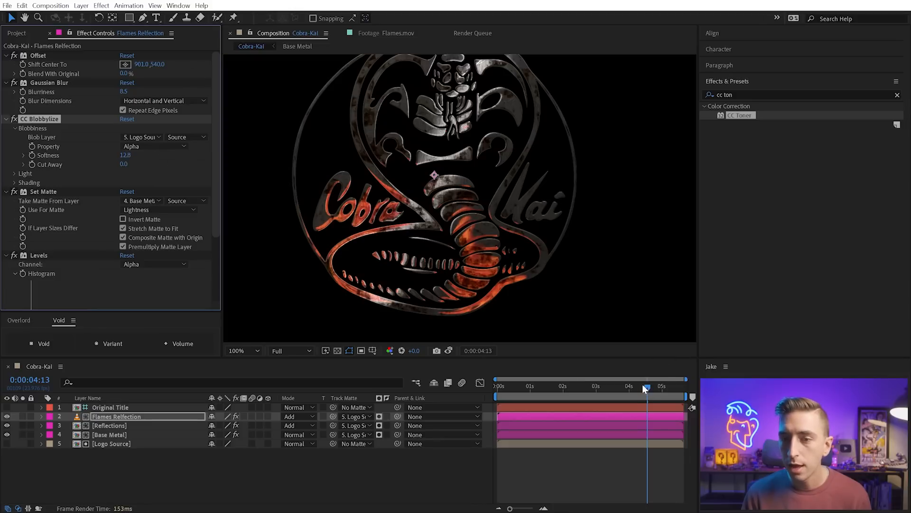
pyautogui.moveTo(642, 383); pyautogui.dragTo(617, 375)
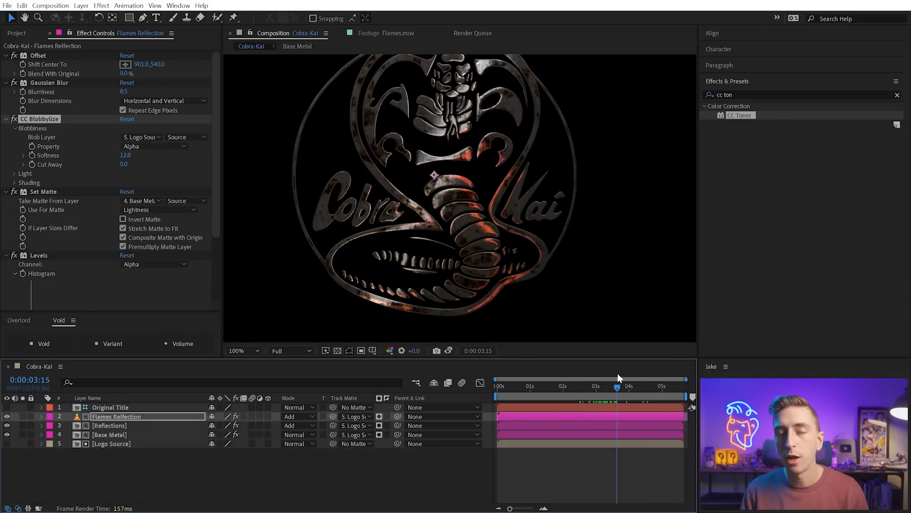
# Fit the whole Cobra-Kai composition in view and preview the flame reflections from the first frame.
pyautogui.moveTo(479, 168); pyautogui.dragTo(497, 184)
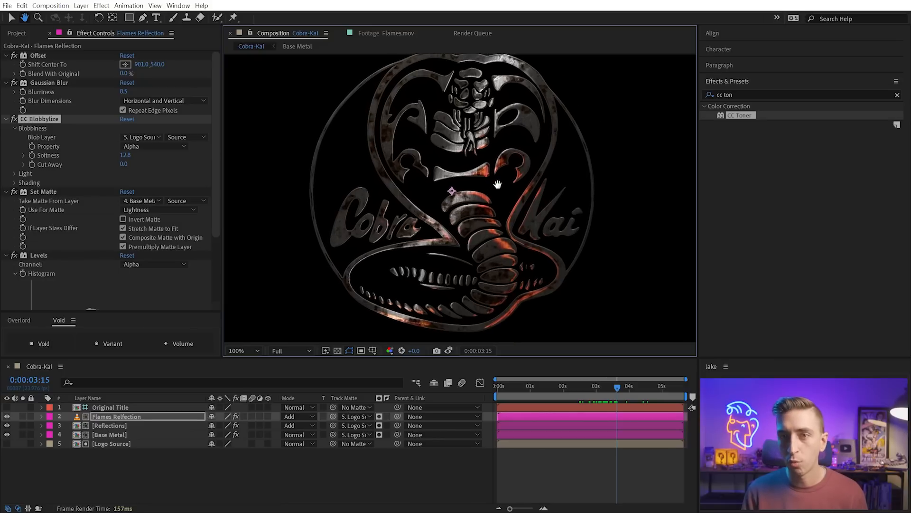
pyautogui.press('v')
pyautogui.hotkey('shift', '/')
pyautogui.moveTo(606, 386); pyautogui.dragTo(481, 386)
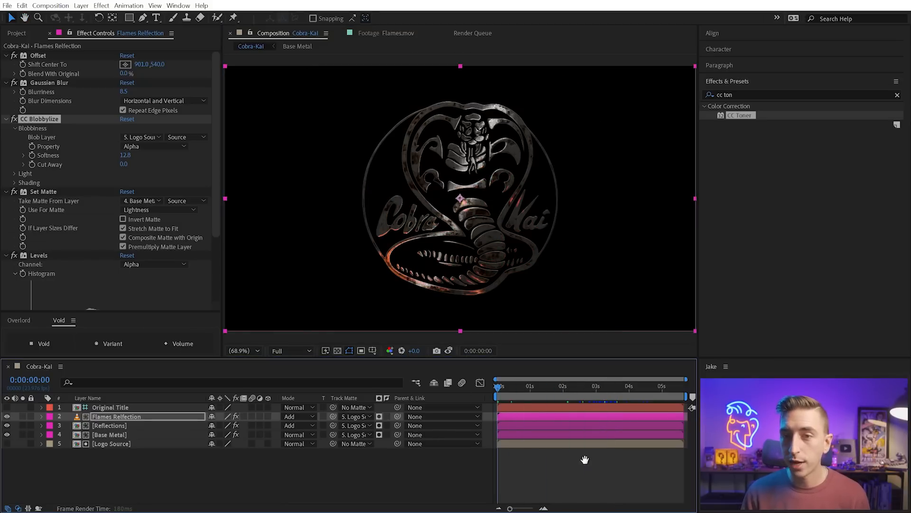
pyautogui.press('space')
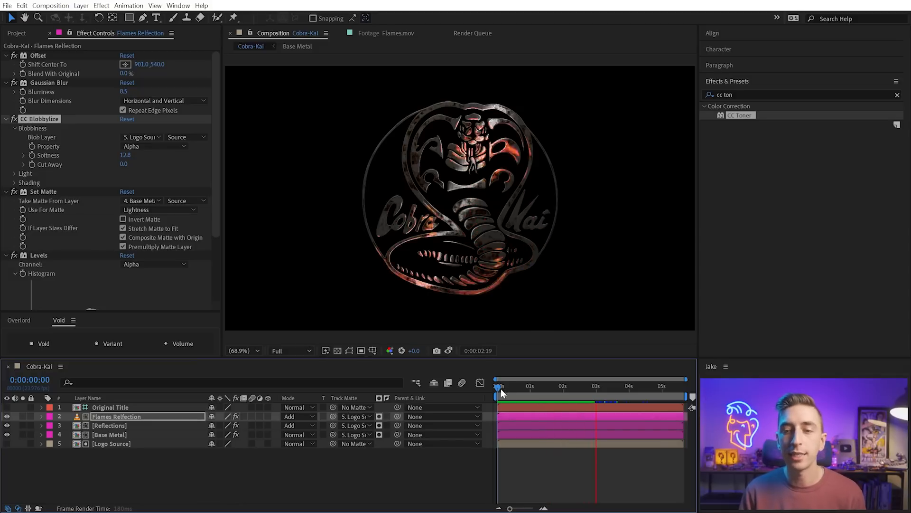
# Show the Original Title layer temporarily and scrub between 0:00:00:19 and 0:00:02:13 to examine how light moves across the original logo.
pyautogui.click(138, 425)
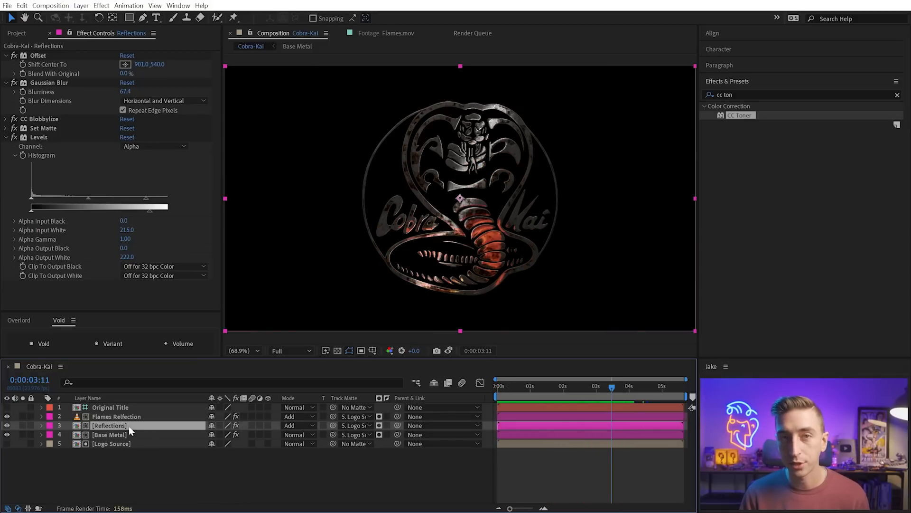
pyautogui.click(7, 407)
pyautogui.moveTo(565, 386); pyautogui.dragTo(523, 383)
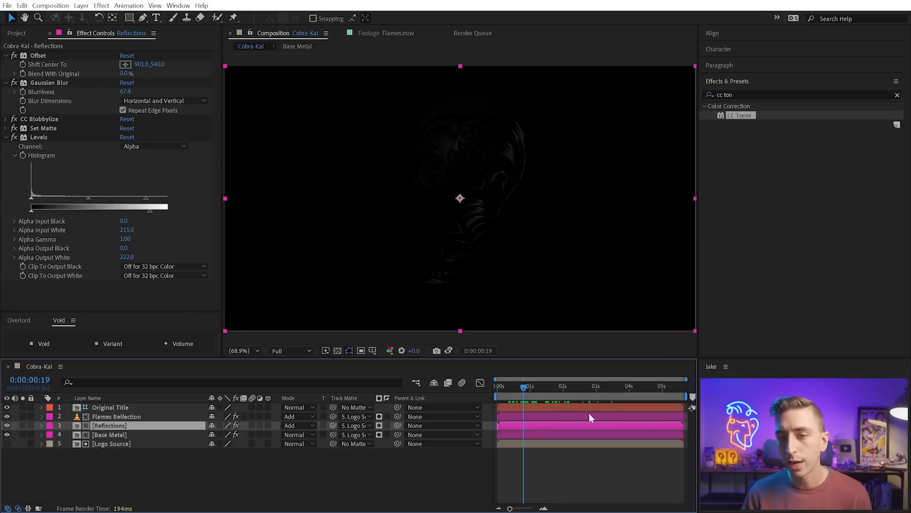
pyautogui.moveTo(525, 385); pyautogui.dragTo(532, 389)
pyautogui.moveTo(538, 387); pyautogui.dragTo(581, 385)
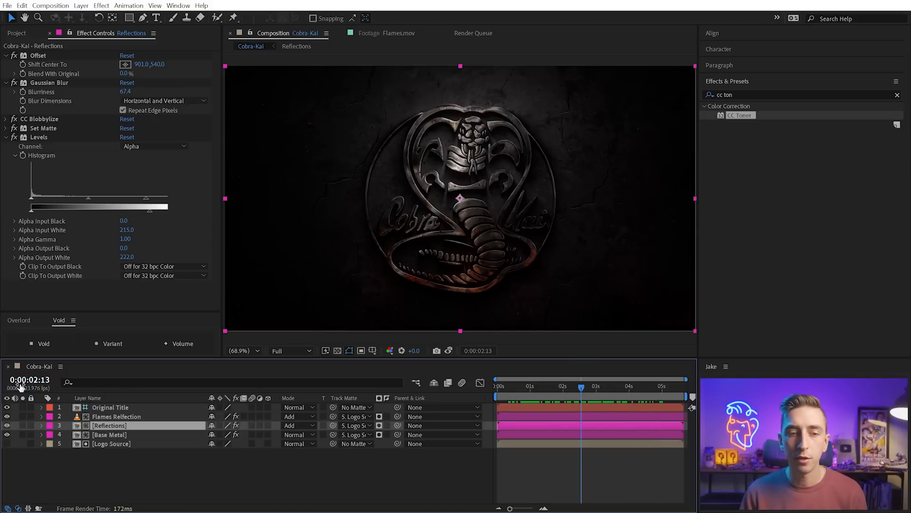
pyautogui.click(6, 407)
# Create a second viewer locked to the Cobra-Kai composition beside the existing one.
pyautogui.click(443, 162)
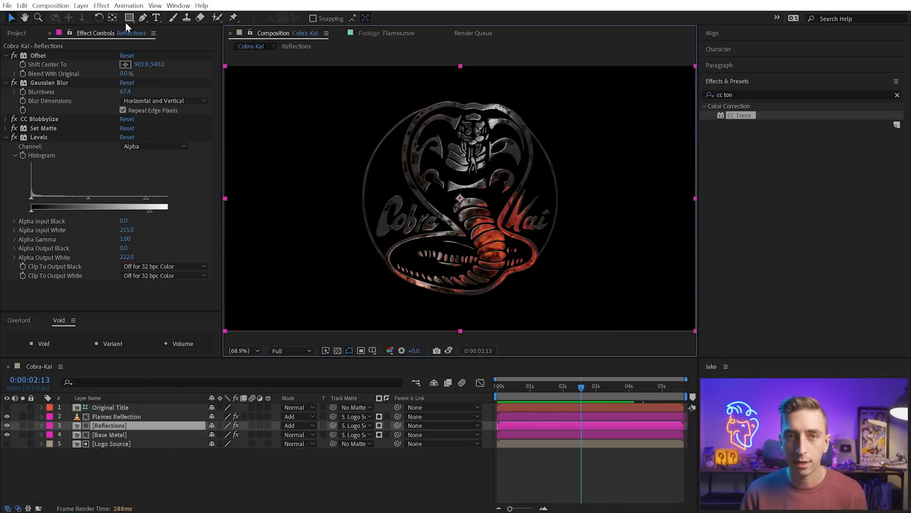
pyautogui.click(155, 5)
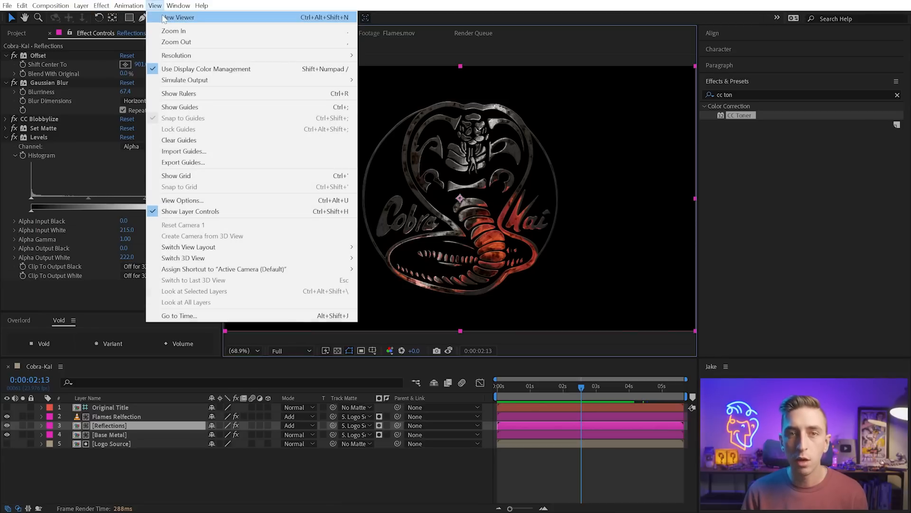
pyautogui.click(424, 86)
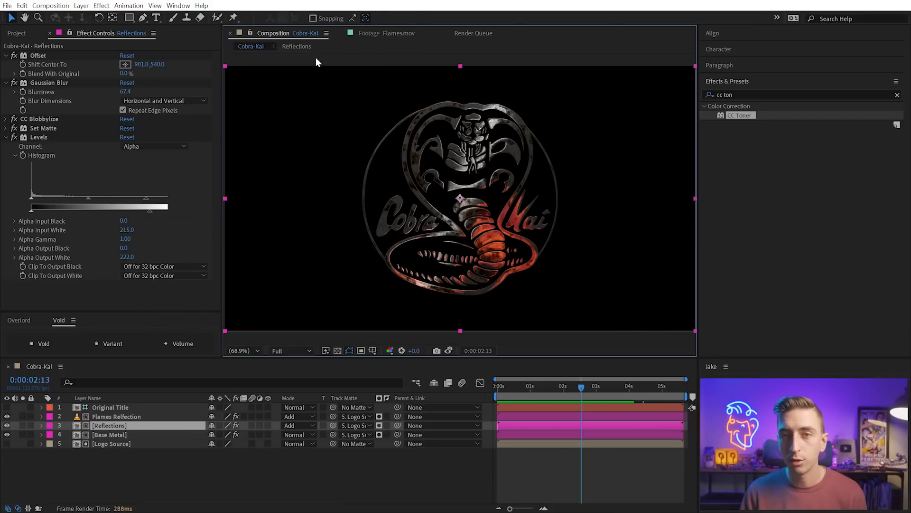
pyautogui.click(366, 51)
pyautogui.click(324, 472)
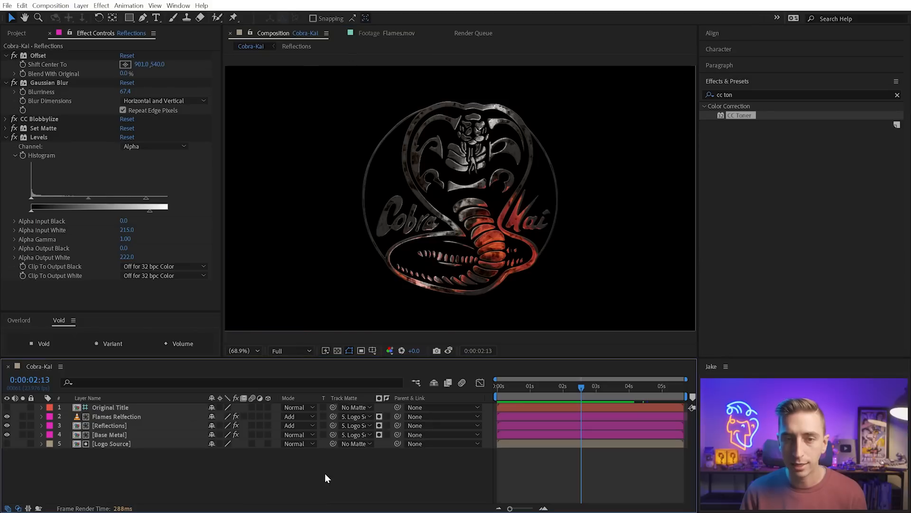
pyautogui.click(309, 53)
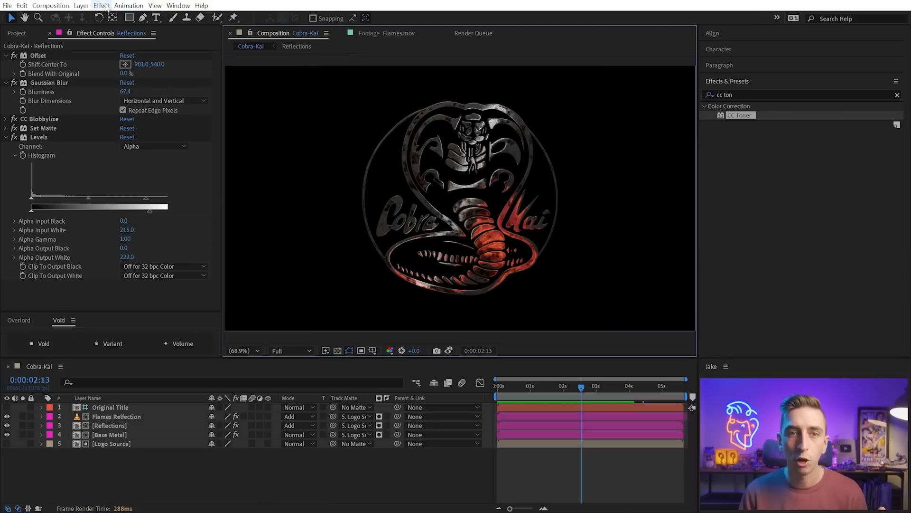
pyautogui.click(152, 5)
pyautogui.click(160, 14)
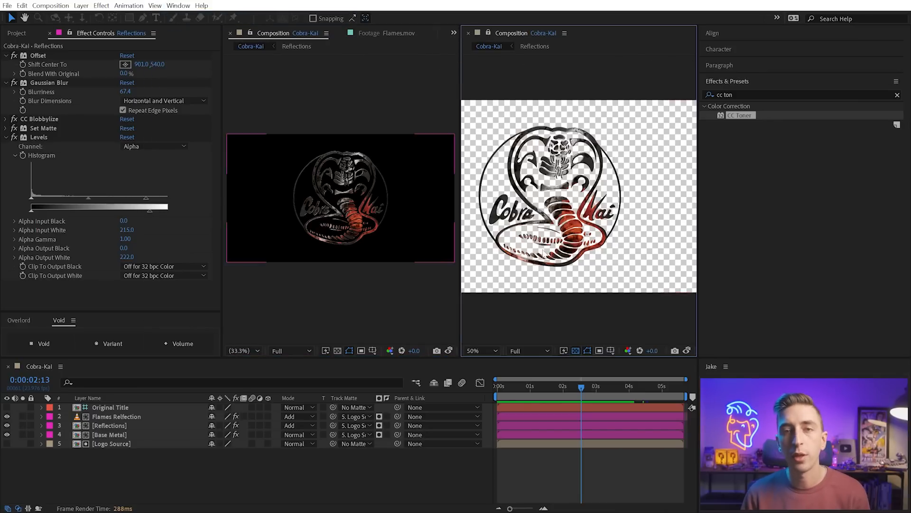
# Open the Original-Title and Reflections compositions, and turn off the transparency grid in the locked Cobra-Kai viewer, enlarged to 100%.
pyautogui.doubleClick(110, 410)
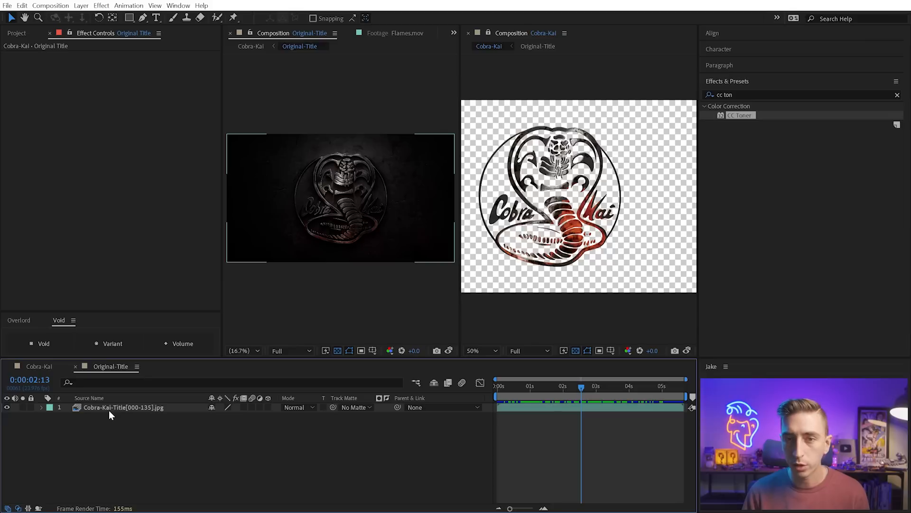
pyautogui.click(50, 365)
pyautogui.doubleClick(97, 425)
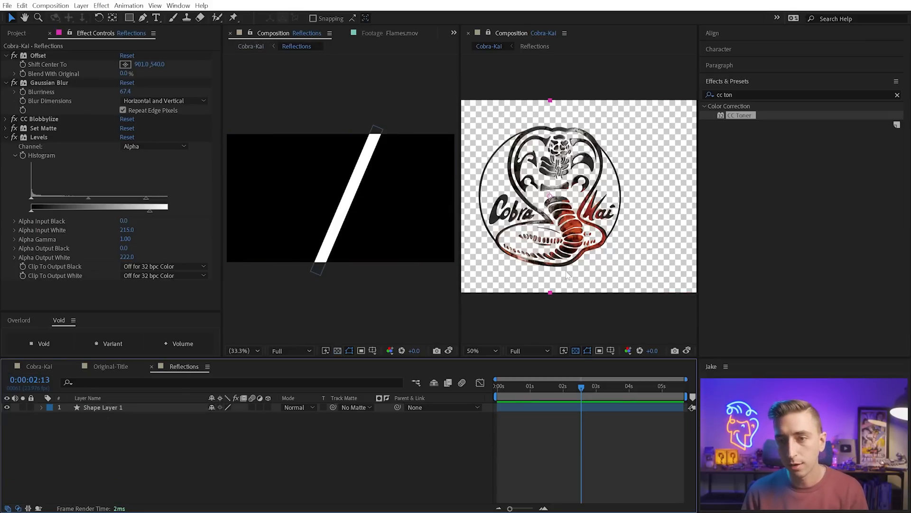
pyautogui.click(575, 351)
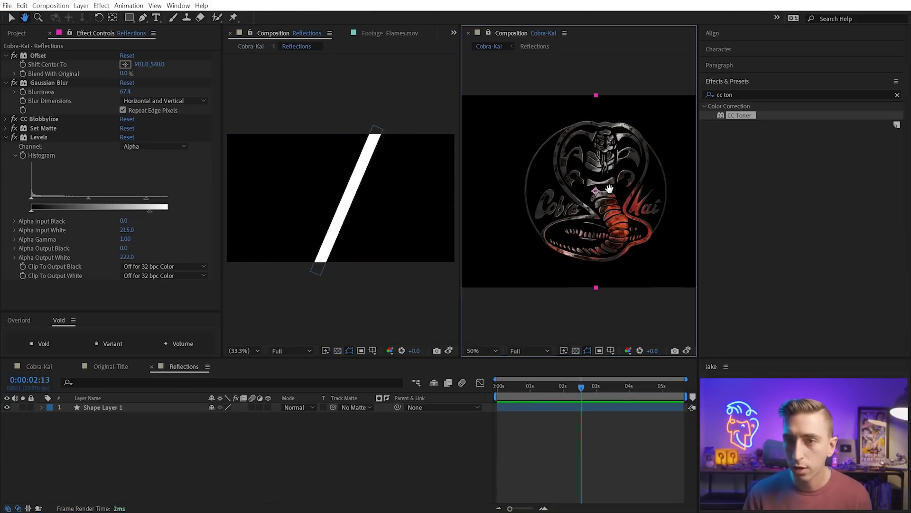
pyautogui.scroll(2, 591, 192)
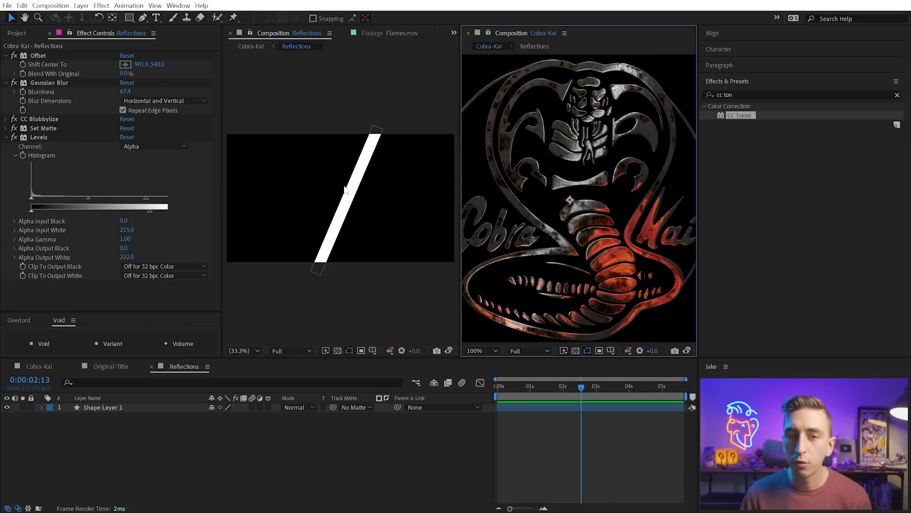
# Try moving the white bar in the Reflections composition to the left, and undo the move.
pyautogui.moveTo(351, 189); pyautogui.dragTo(342, 167)
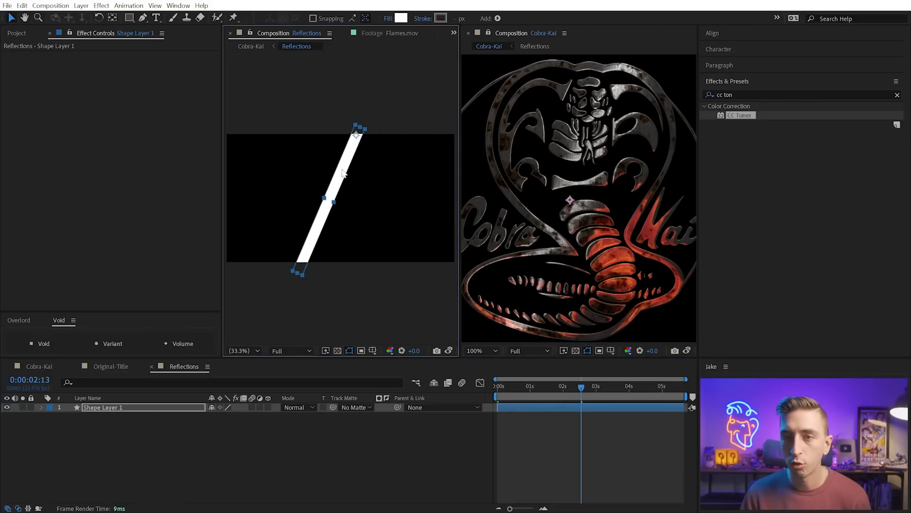
pyautogui.hotkey('ctrl', 'z')
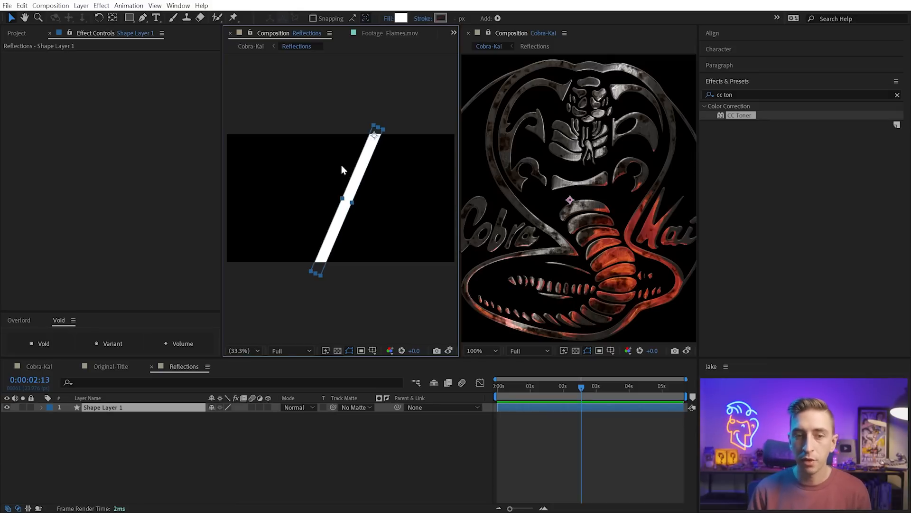
# Turn off the Offset effect on the Reflections layer and shift the white bar inside the Reflections composition slightly to the right.
pyautogui.click(51, 367)
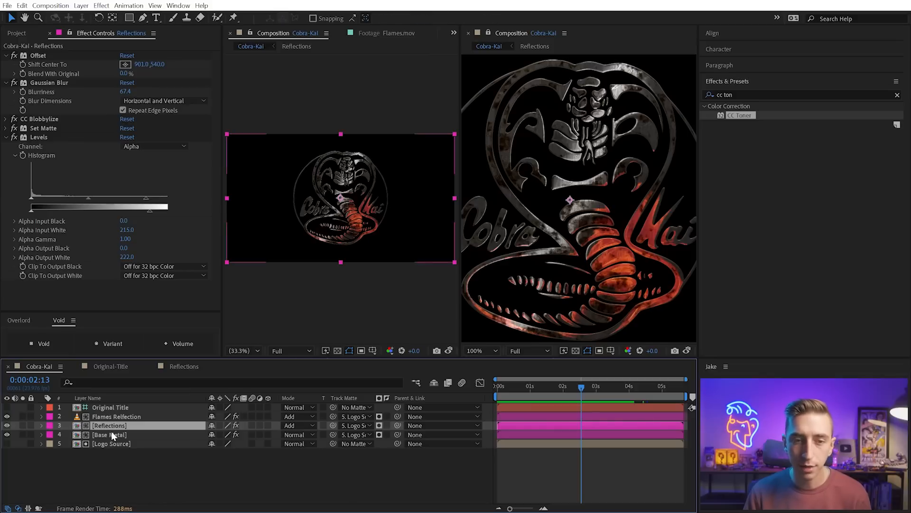
pyautogui.click(18, 55)
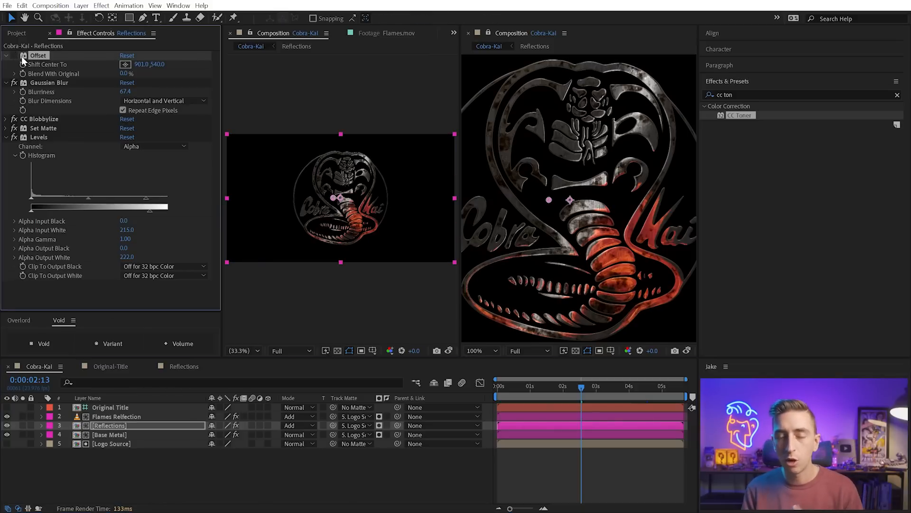
pyautogui.click(183, 367)
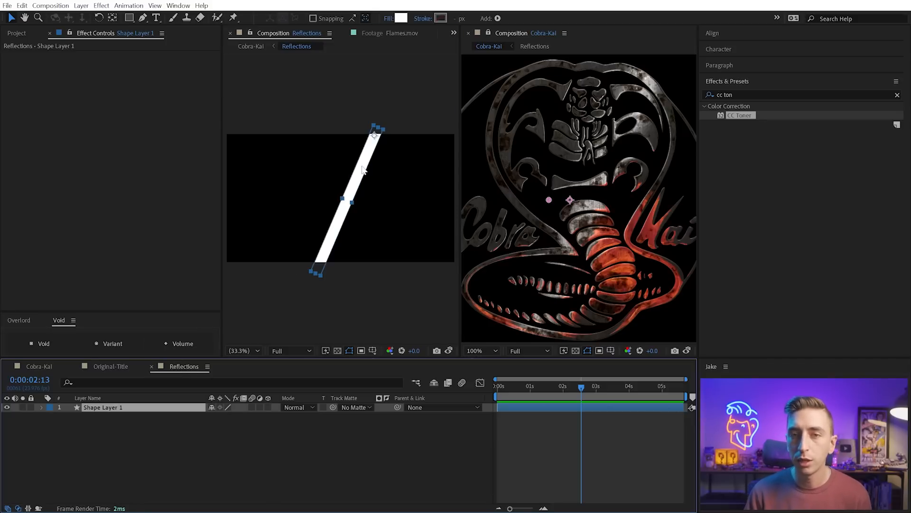
pyautogui.moveTo(363, 169); pyautogui.dragTo(373, 172)
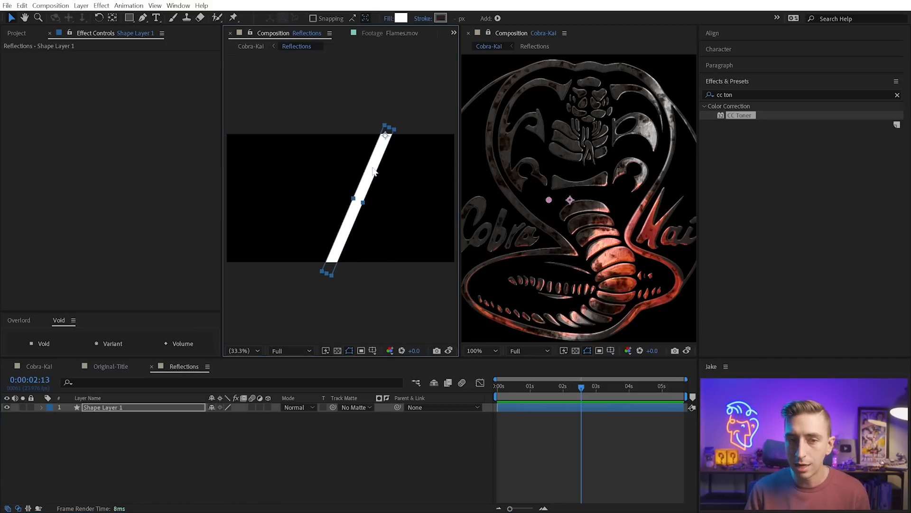
# Create another viewer locked to the Original-Title composition and dock it above the locked Cobra-Kai viewer.
pyautogui.click(110, 367)
pyautogui.click(328, 97)
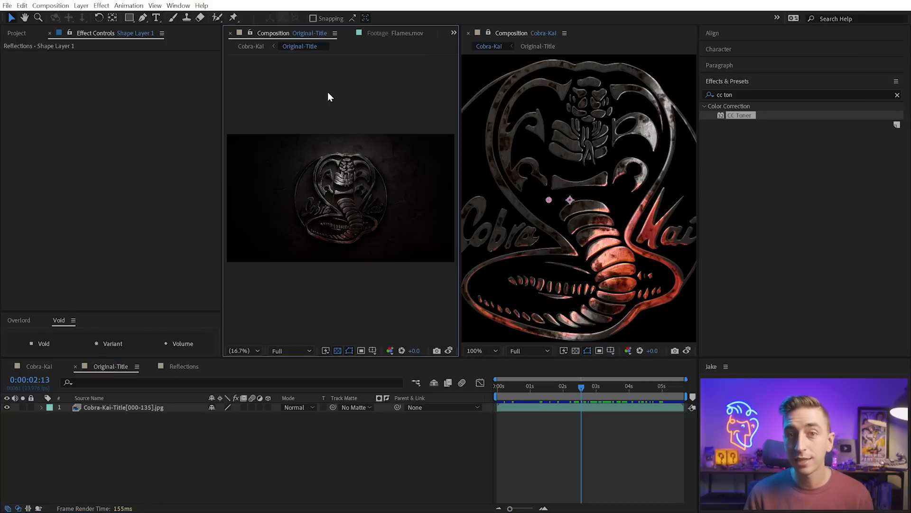
pyautogui.click(155, 6)
pyautogui.click(177, 17)
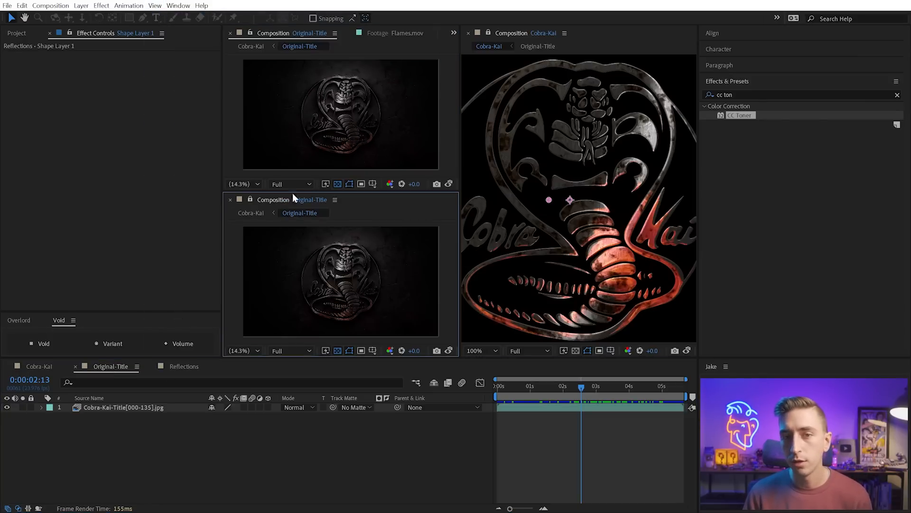
pyautogui.moveTo(261, 203); pyautogui.dragTo(579, 53)
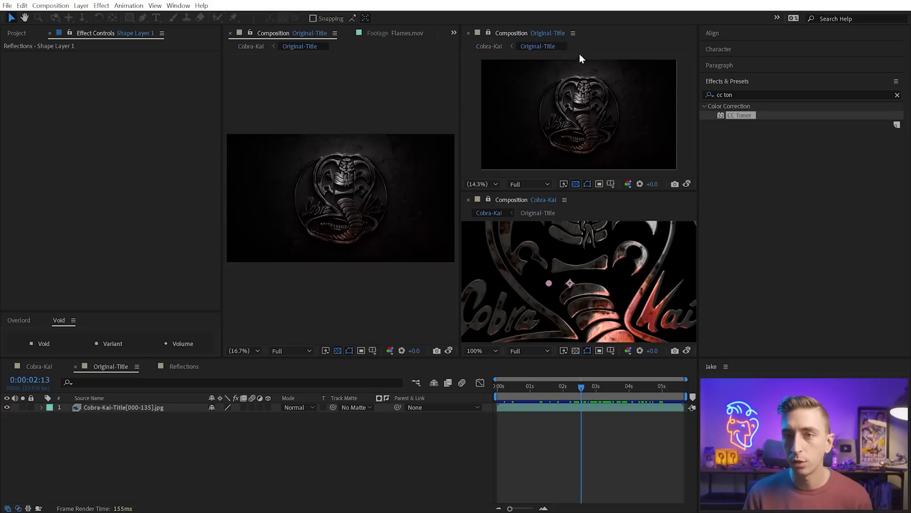
# Frame the logo at matching sizes in both locked viewers, 25% for Original-Title and 50% for Cobra-Kai, and scrub Original-Title to 0:00:00:17.
pyautogui.scroll(-2, 609, 261)
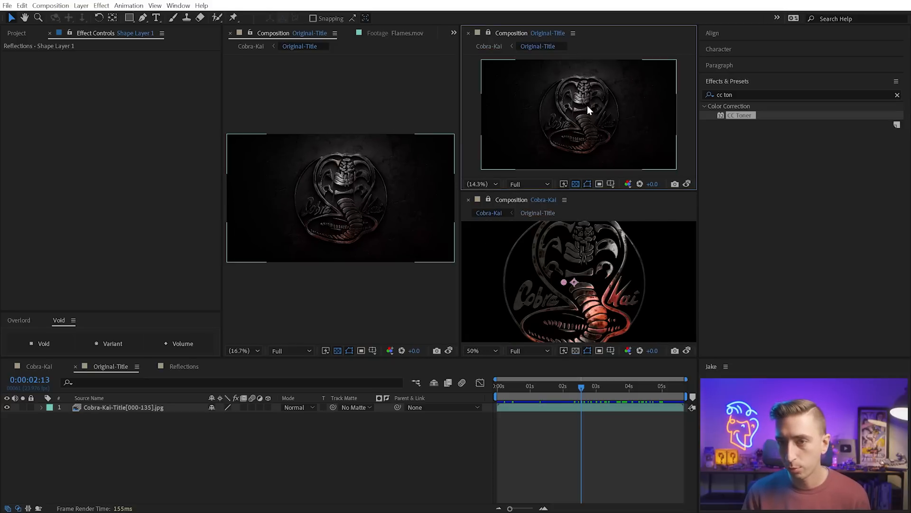
pyautogui.scroll(2, 589, 104)
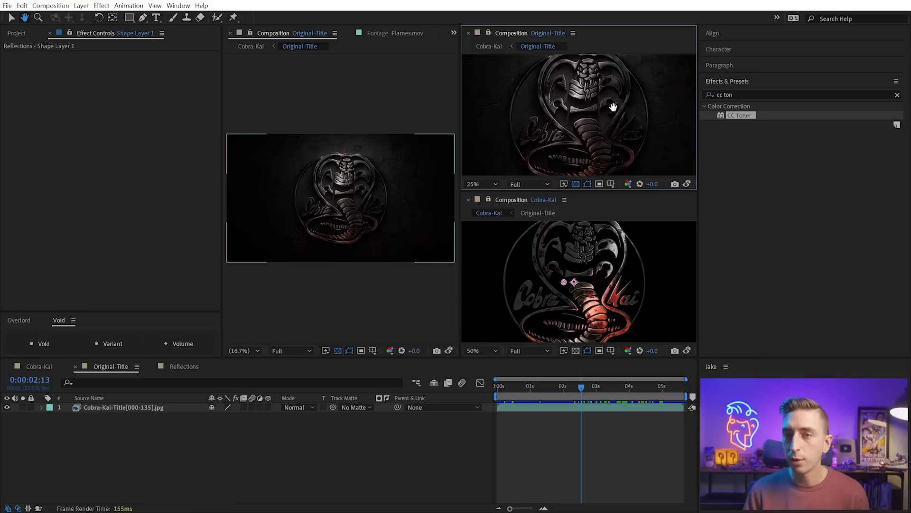
pyautogui.moveTo(612, 103); pyautogui.dragTo(596, 128)
pyautogui.moveTo(615, 276)
pyautogui.mouseDown()
pyautogui.moveTo(611, 270)
pyautogui.moveTo(617, 290)
pyautogui.mouseUp()
pyautogui.press('v')
pyautogui.moveTo(534, 392)
pyautogui.mouseDown()
pyautogui.moveTo(545, 390)
pyautogui.moveTo(499, 390)
pyautogui.moveTo(531, 392)
pyautogui.moveTo(520, 388)
pyautogui.mouseUp()
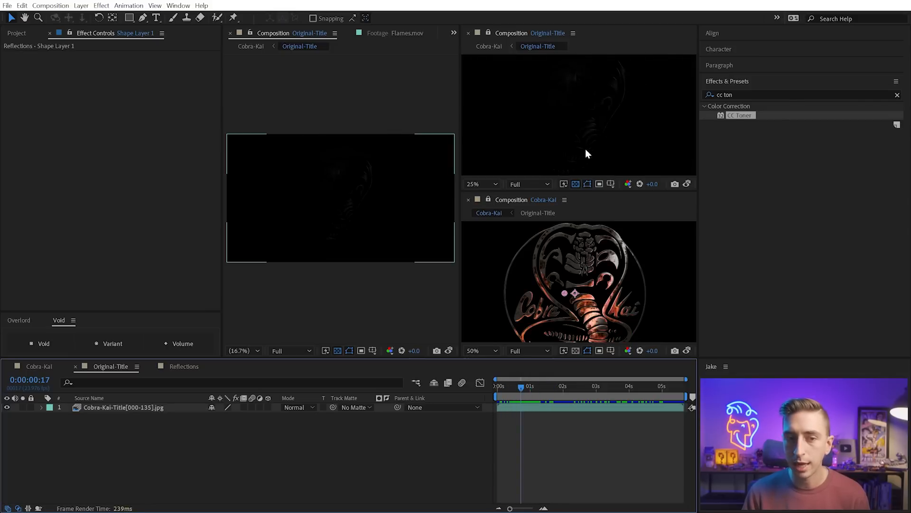
# Nudge the white bar in the Reflections composition slightly further right, and compare the Original-Title and Reflections timelines.
pyautogui.click(39, 367)
pyautogui.click(190, 368)
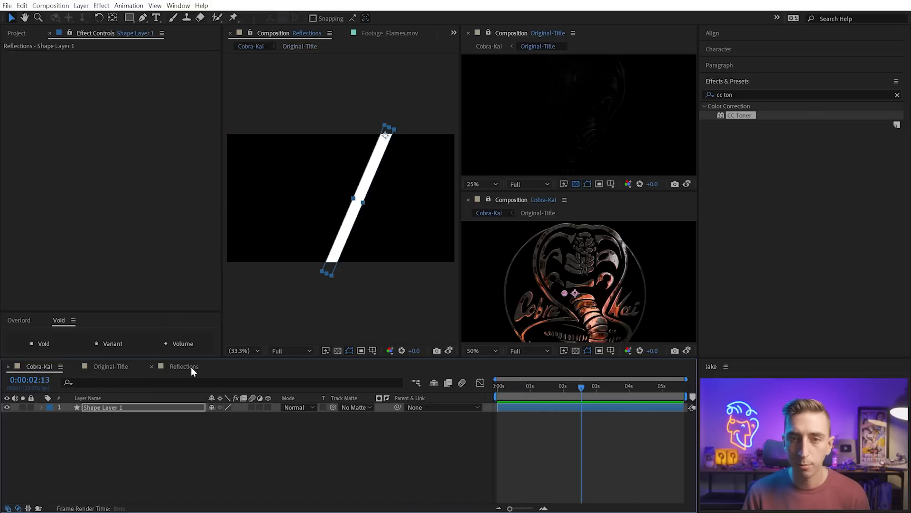
pyautogui.moveTo(367, 176); pyautogui.dragTo(372, 174)
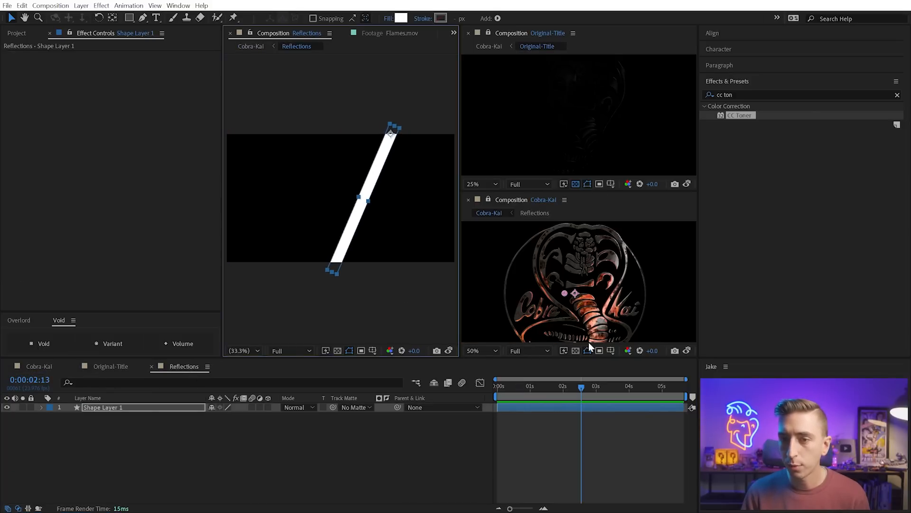
pyautogui.click(573, 365)
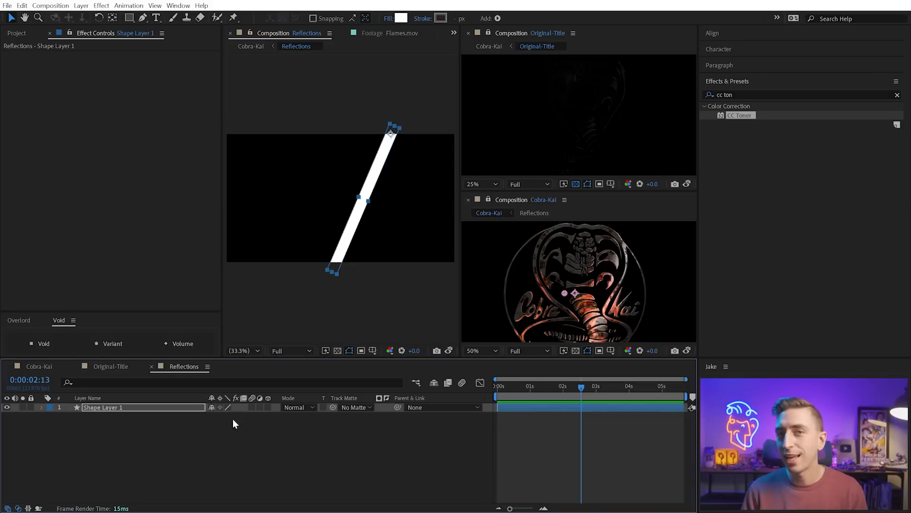
pyautogui.click(108, 368)
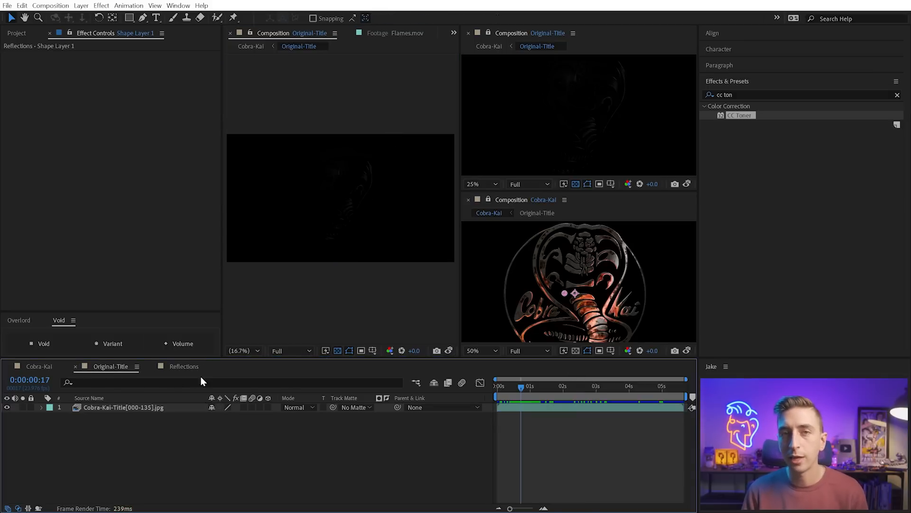
pyautogui.click(177, 366)
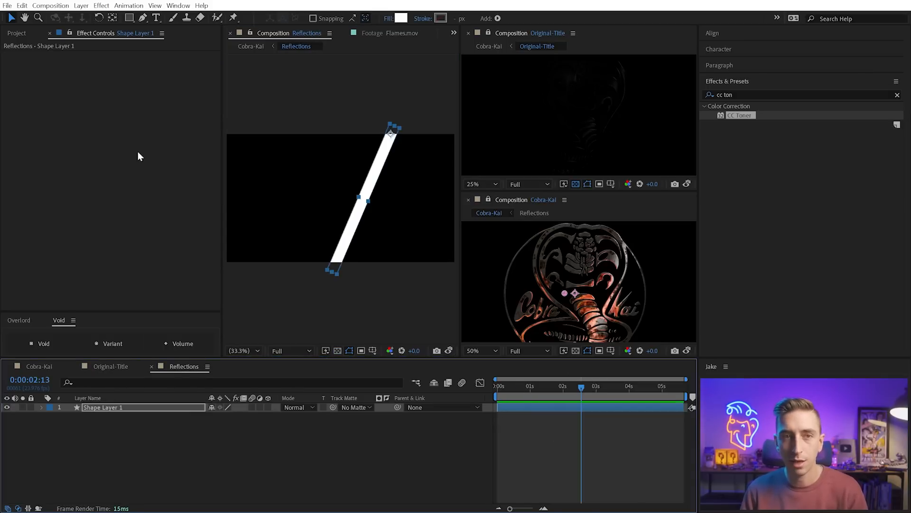
# Display the project's items and collapse the Footage and Textures folders inside 1. Assets.
pyautogui.click(20, 39)
pyautogui.click(19, 38)
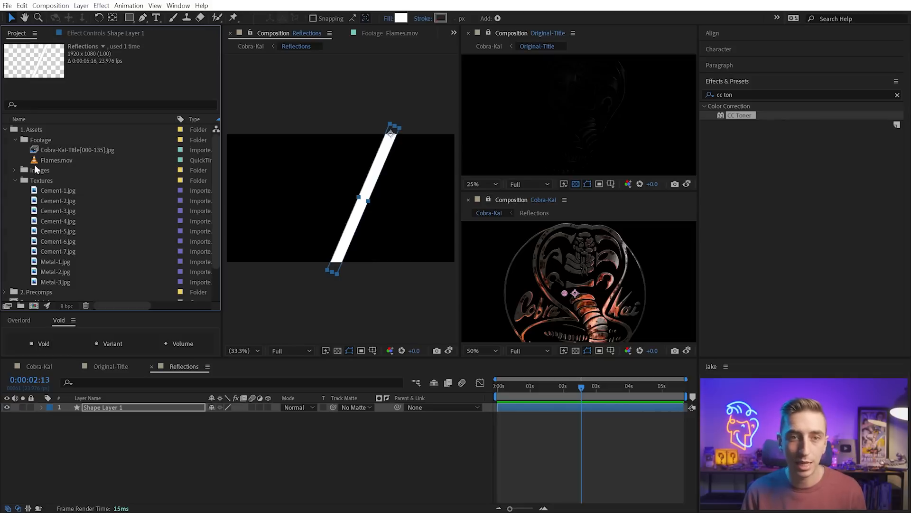
pyautogui.click(16, 140)
pyautogui.click(15, 160)
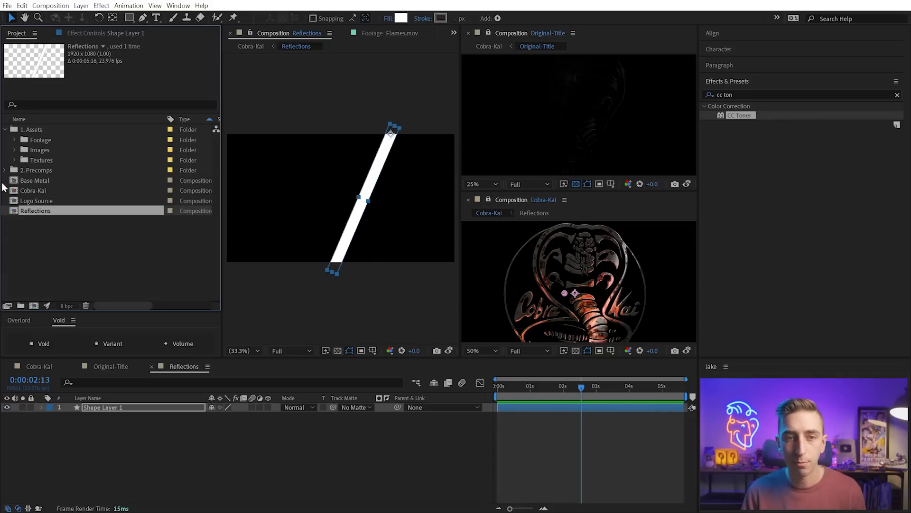
# Move the Base Metal, Logo Source and Reflections compositions into the 2. Precomps folder.
pyautogui.click(15, 180)
pyautogui.keyDown('shift'); pyautogui.click(42, 194); pyautogui.keyUp('shift')
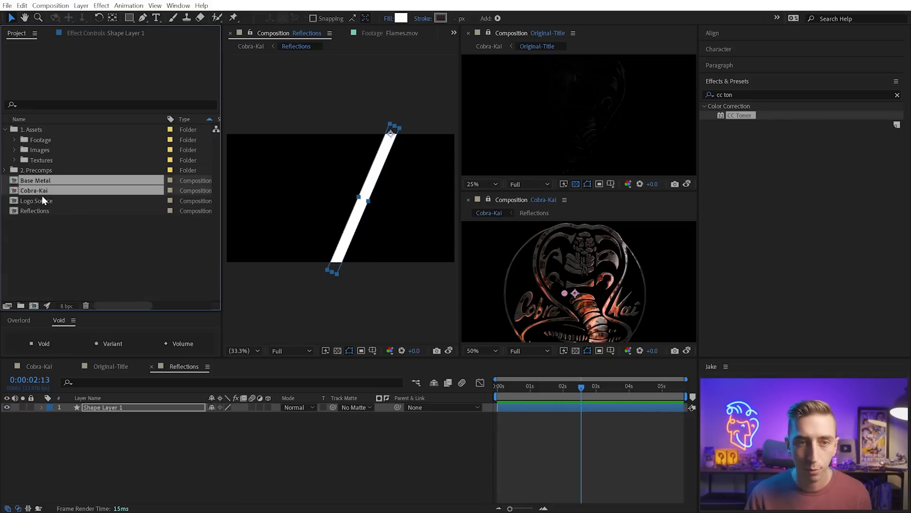
pyautogui.click(45, 211)
pyautogui.keyDown('shift'); pyautogui.click(46, 200); pyautogui.keyUp('shift')
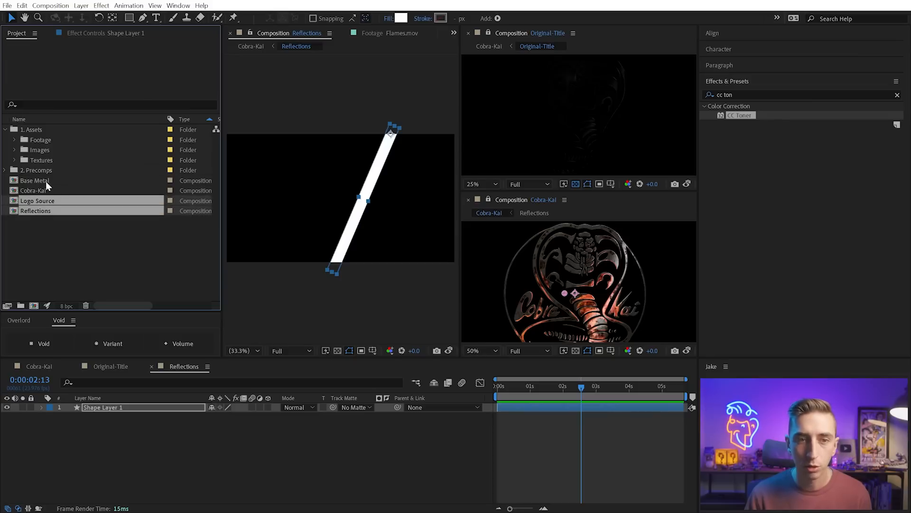
pyautogui.keyDown('ctrl'); pyautogui.click(46, 181); pyautogui.keyUp('ctrl')
pyautogui.moveTo(22, 182); pyautogui.dragTo(26, 171)
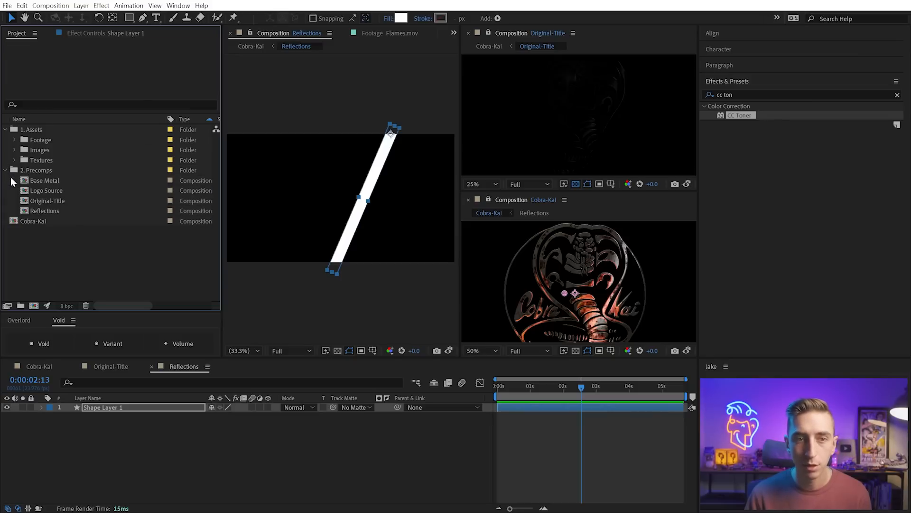
# Add Original-Title to Reflections as a hidden layer below Shape Layer 1, and scrub both compositions to check their synced playheads.
pyautogui.moveTo(46, 200); pyautogui.dragTo(116, 420)
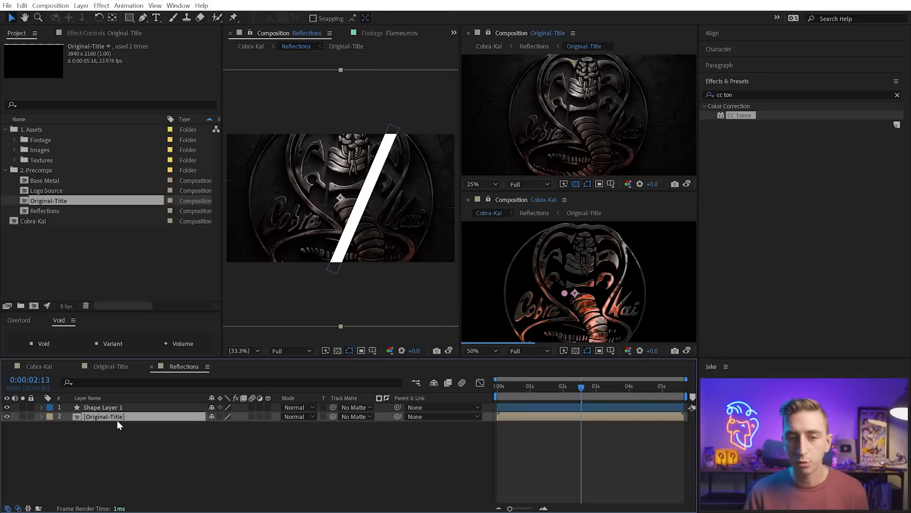
pyautogui.click(7, 417)
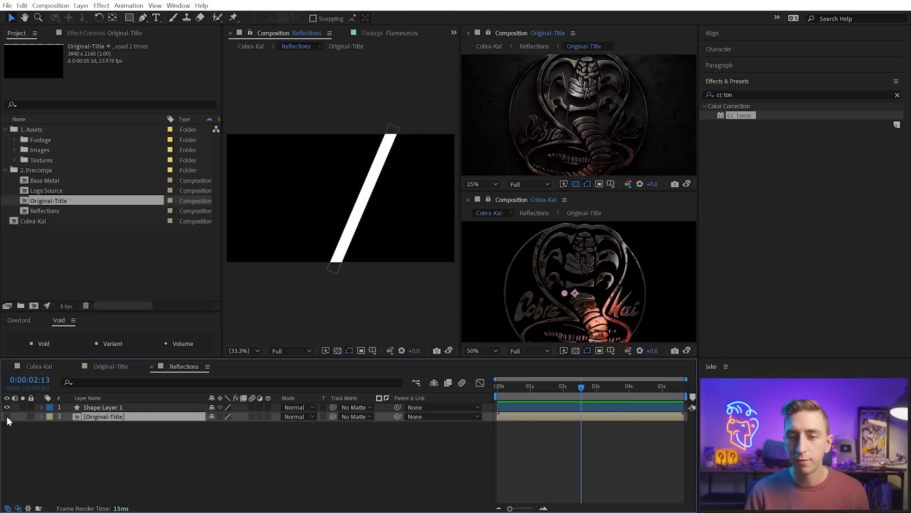
pyautogui.click(111, 367)
pyautogui.moveTo(586, 390); pyautogui.dragTo(607, 390)
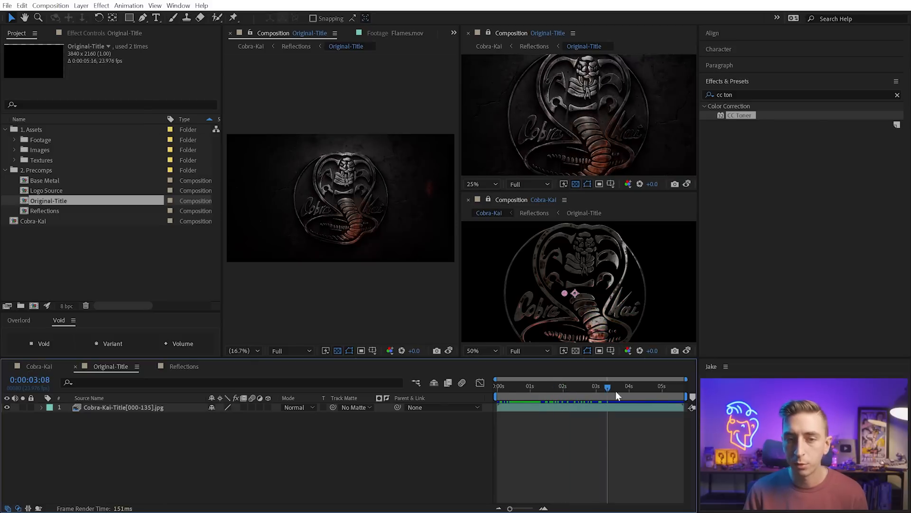
pyautogui.click(184, 367)
pyautogui.click(540, 387)
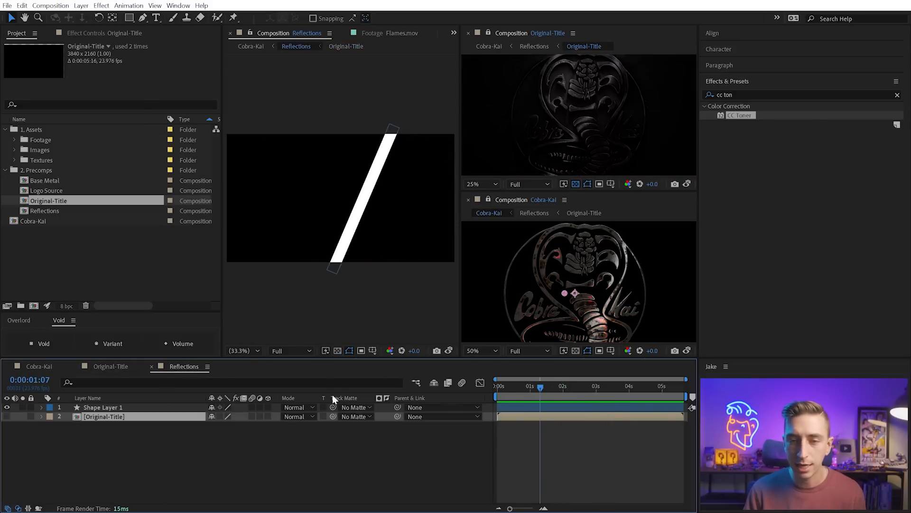
# Scrub Original-Title to 0:00:00:19, and in Reflections rename Shape Layer 1 to Light 1 with a Position keyframe at that frame.
pyautogui.click(112, 366)
pyautogui.moveTo(541, 389)
pyautogui.mouseDown()
pyautogui.moveTo(605, 386)
pyautogui.moveTo(501, 388)
pyautogui.moveTo(523, 391)
pyautogui.mouseUp()
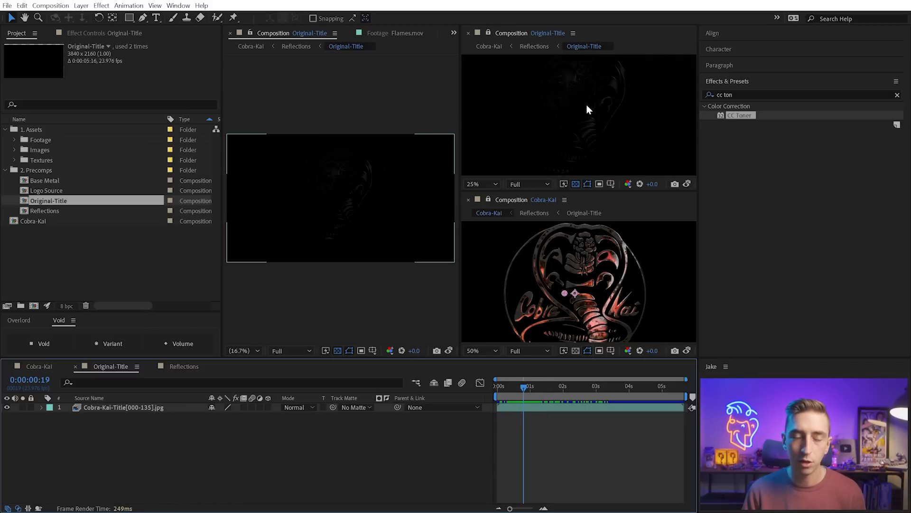
pyautogui.click(181, 367)
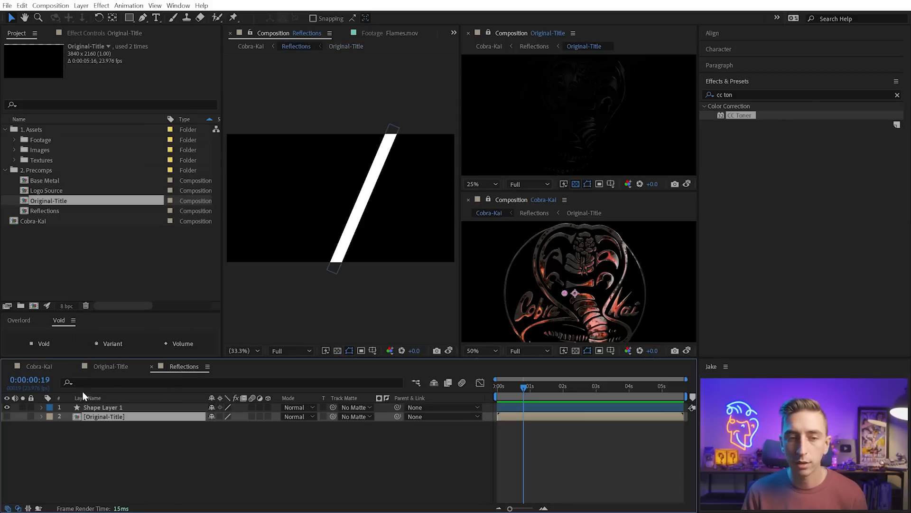
pyautogui.click(100, 408)
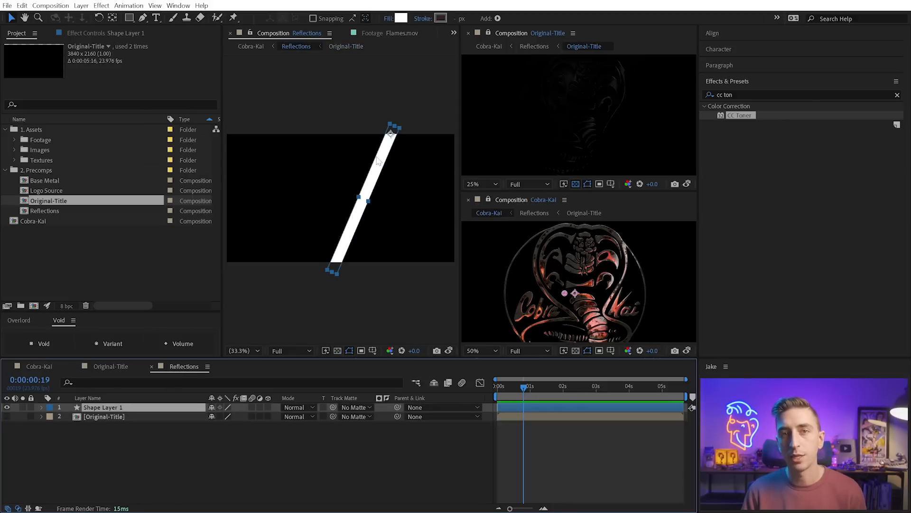
pyautogui.press('Return')
pyautogui.write('Light 1')
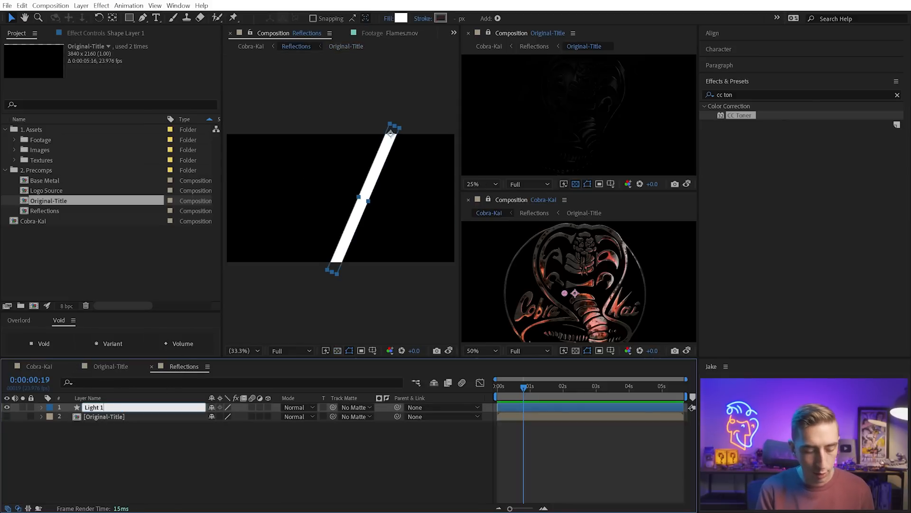
pyautogui.press('Return')
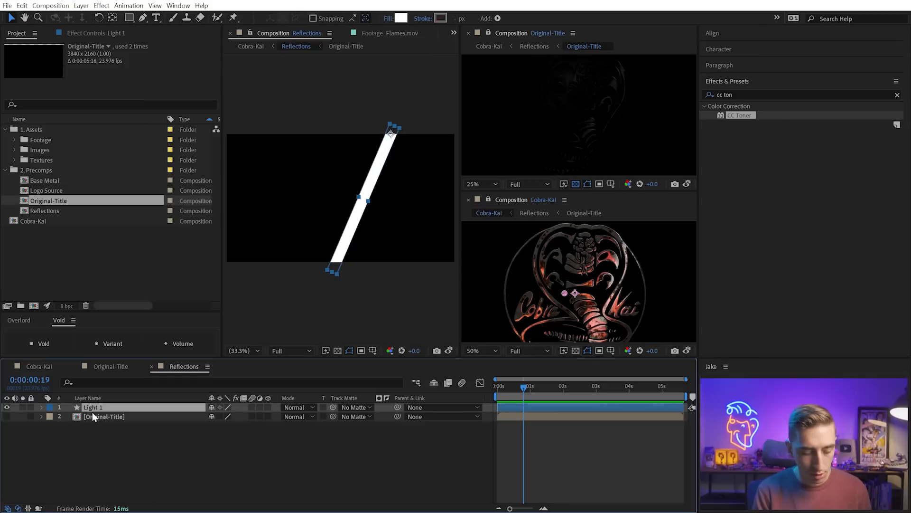
pyautogui.hotkey('alt', 'shift', 'p')
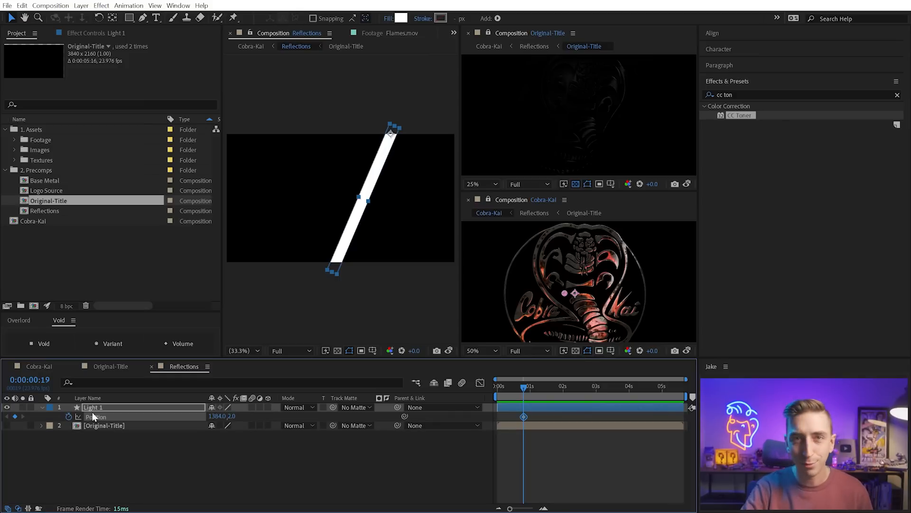
# At 0:00:04:15, shift Light 1 left to a Position of about 925, -4.
pyautogui.moveTo(528, 388); pyautogui.dragTo(650, 389)
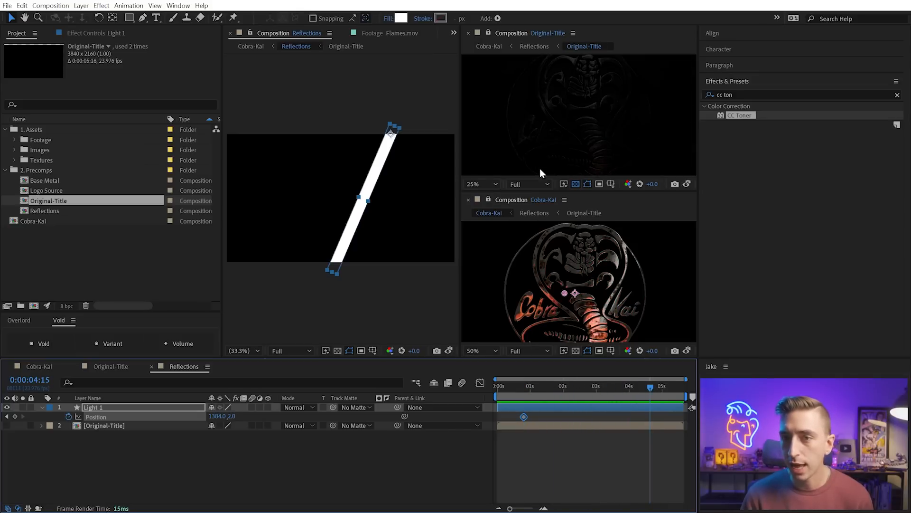
pyautogui.moveTo(373, 191); pyautogui.dragTo(317, 178)
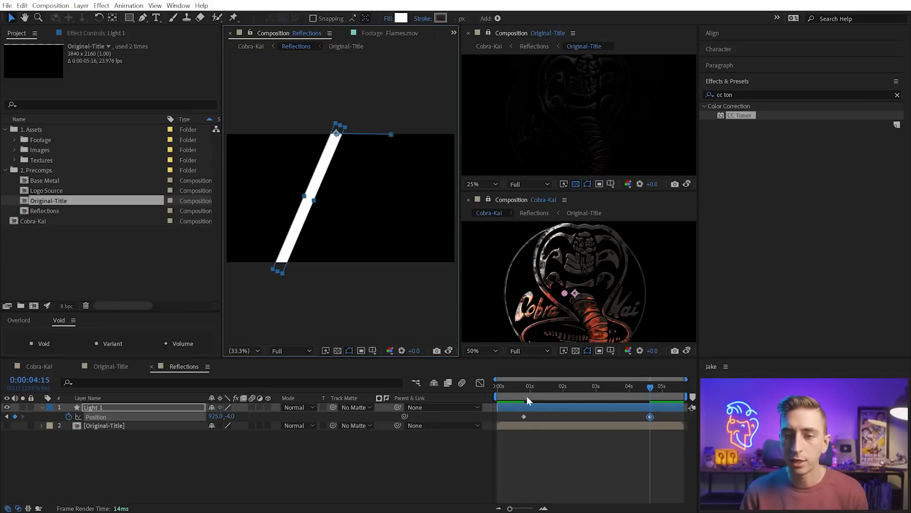
# Return to the start of the timeline and view the speed graph of Light 1's Position keyframes.
pyautogui.moveTo(527, 397); pyautogui.dragTo(497, 387)
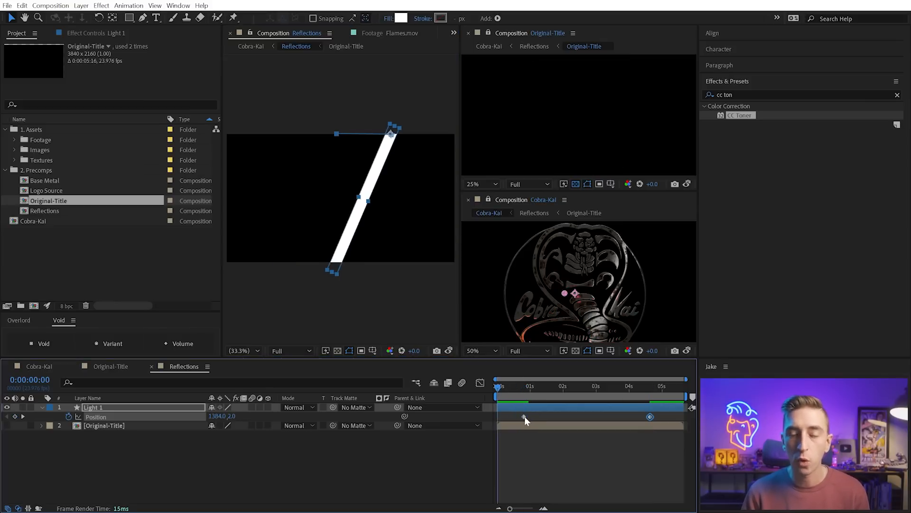
pyautogui.click(524, 417)
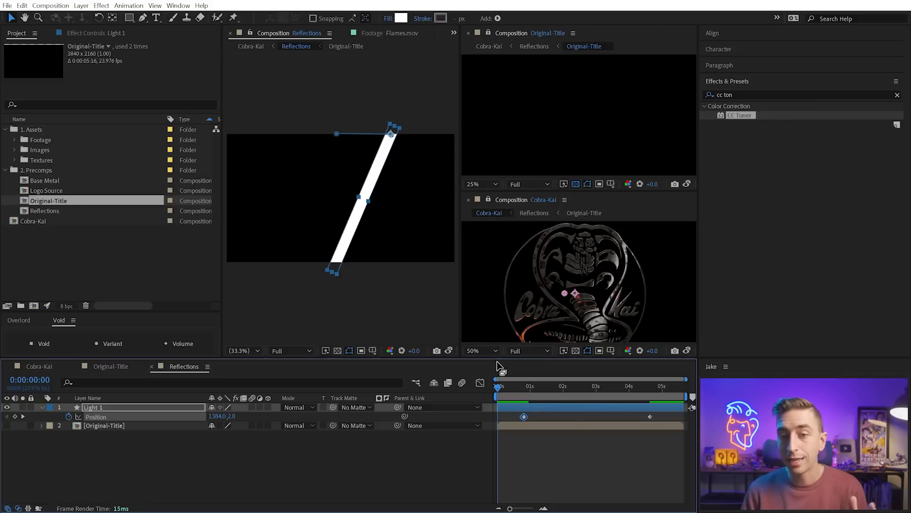
pyautogui.click(480, 382)
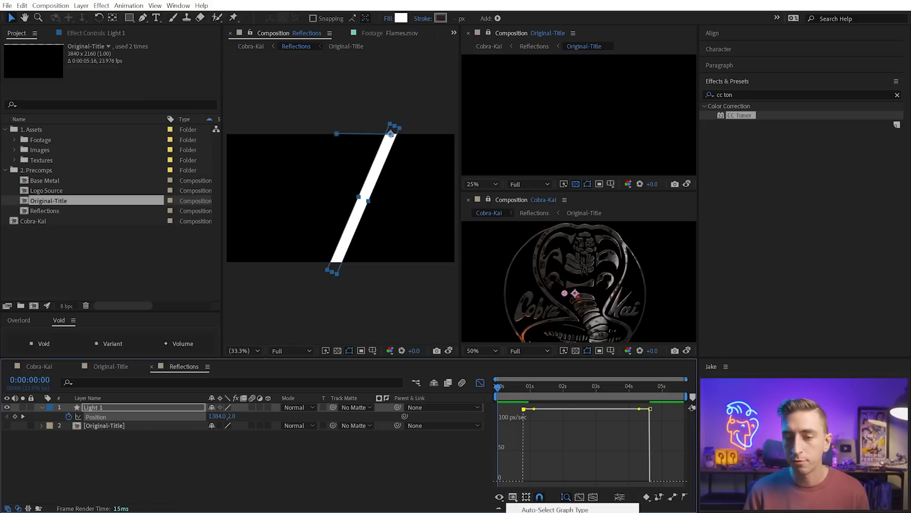
pyautogui.click(489, 497)
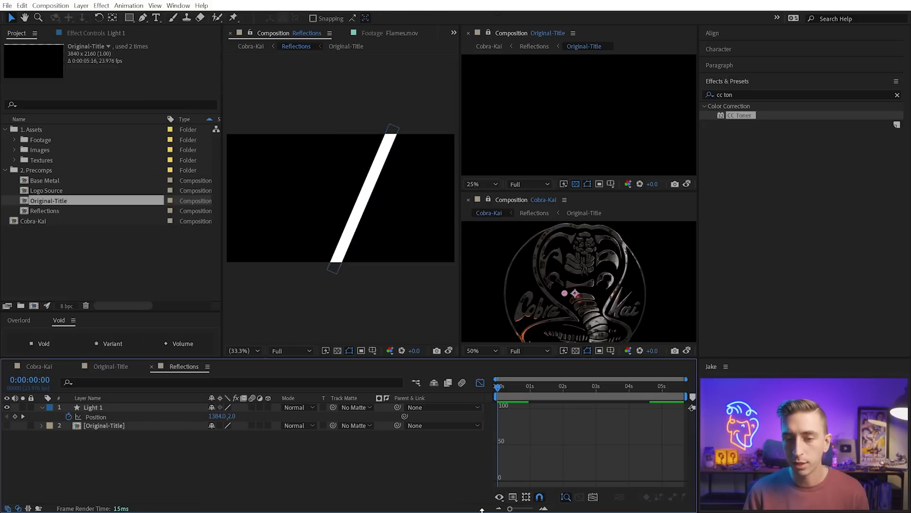
pyautogui.moveTo(482, 510); pyautogui.dragTo(482, 468)
pyautogui.click(515, 451)
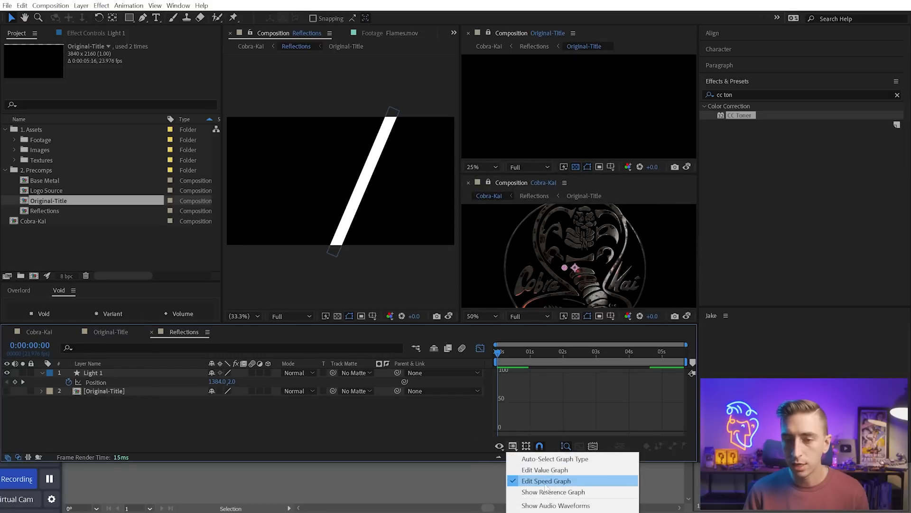
pyautogui.click(458, 463)
pyautogui.moveTo(459, 460); pyautogui.dragTo(459, 510)
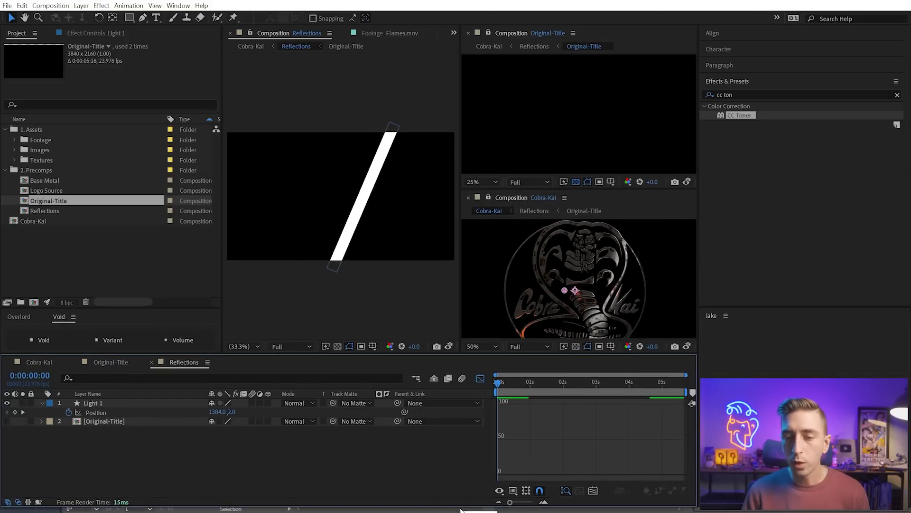
pyautogui.click(122, 417)
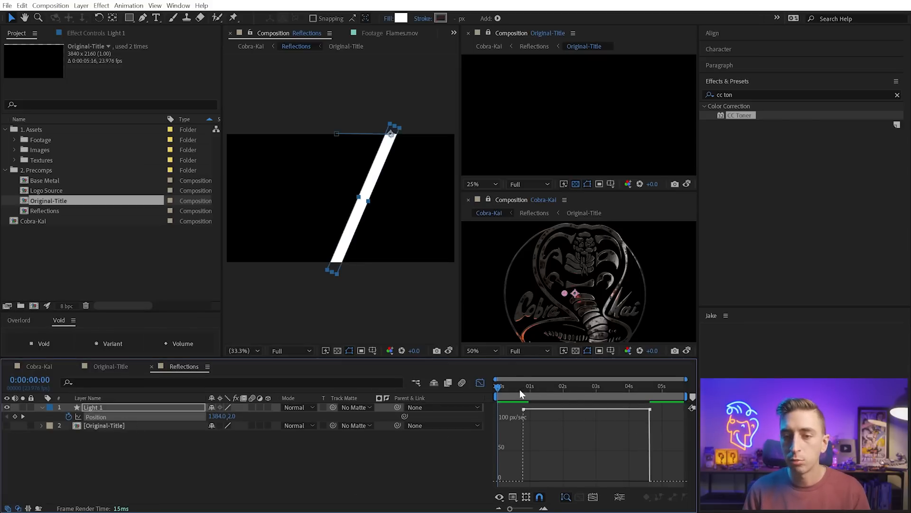
# At 0:00:00:00, move Light 1 right to about 1480, 2 so its speed up to the next keyframe matches the following segment.
pyautogui.moveTo(521, 389); pyautogui.dragTo(497, 397)
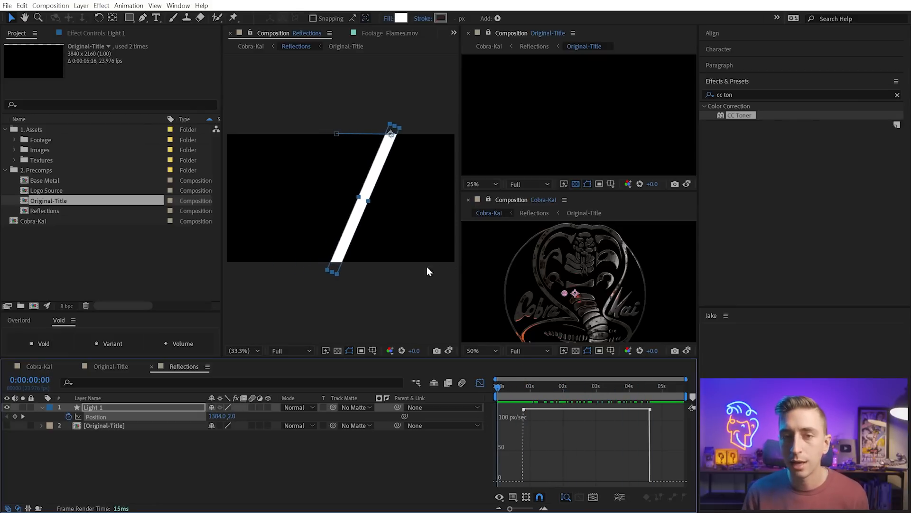
pyautogui.moveTo(378, 175); pyautogui.dragTo(389, 171)
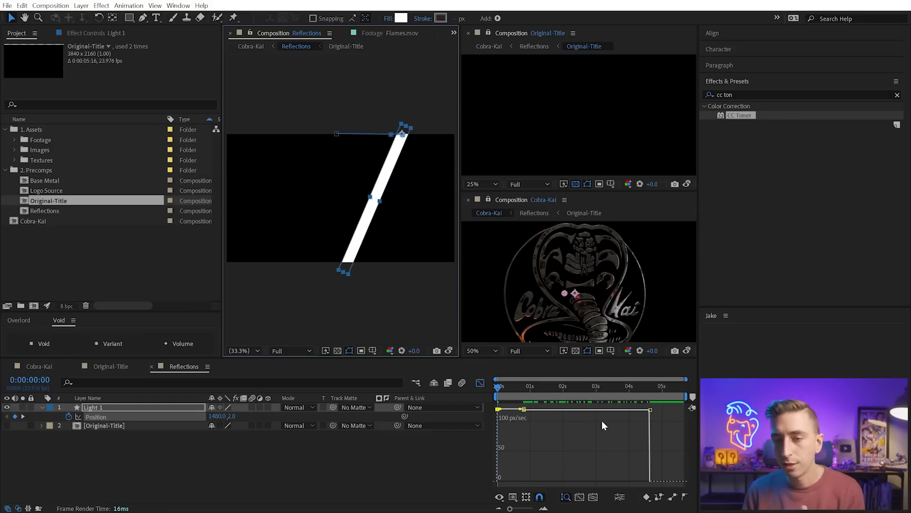
pyautogui.moveTo(390, 180); pyautogui.dragTo(384, 178)
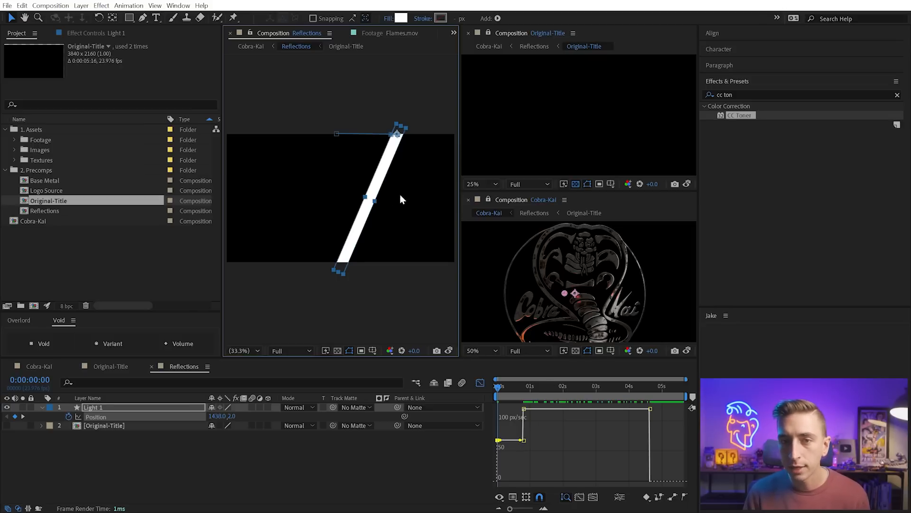
pyautogui.moveTo(385, 181); pyautogui.dragTo(390, 174)
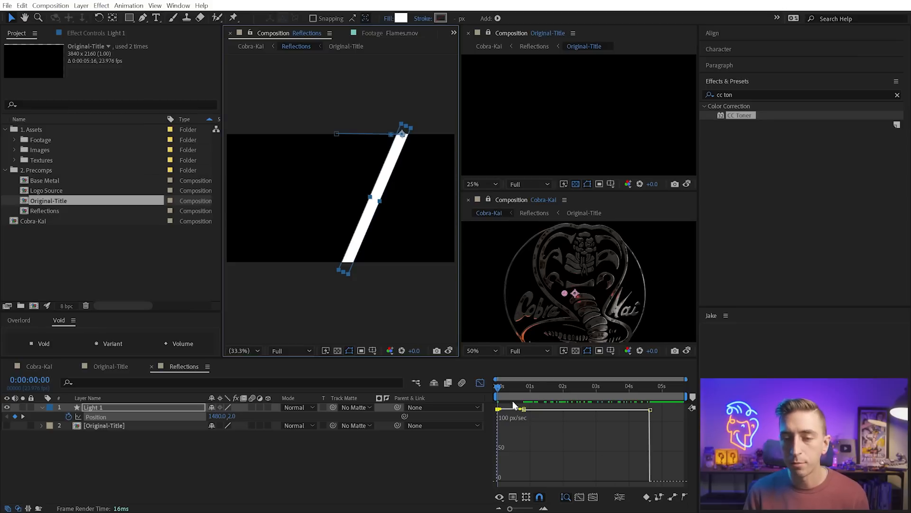
# At 0:00:05:15, move Light 1 further left to about 811, -4 at roughly the same speed.
pyautogui.moveTo(516, 384); pyautogui.dragTo(661, 382)
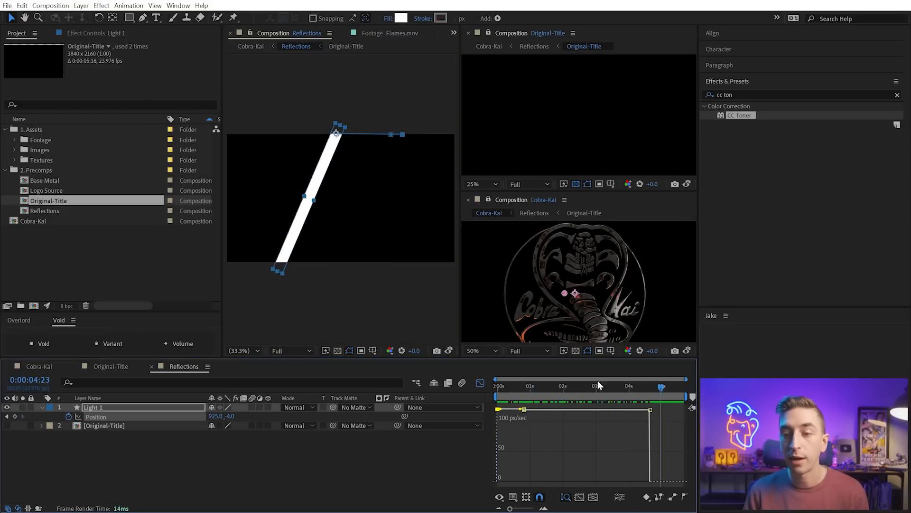
pyautogui.moveTo(597, 384); pyautogui.dragTo(682, 386)
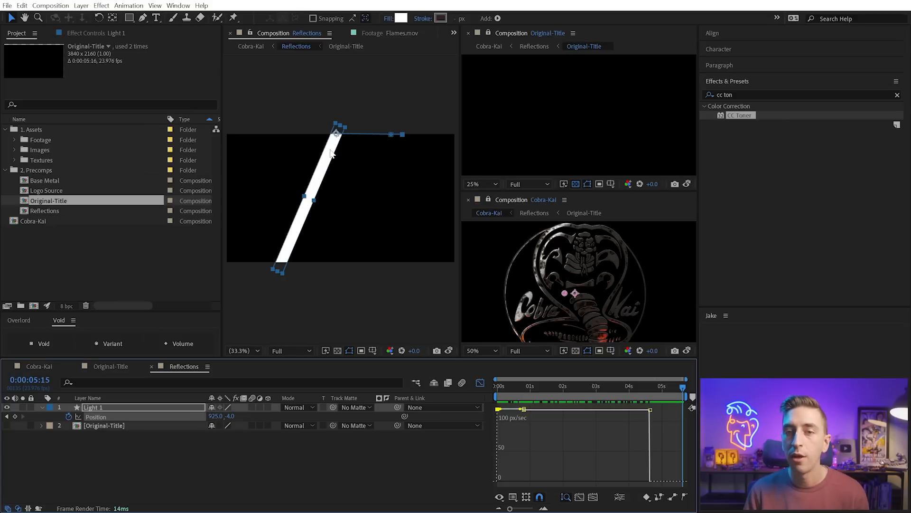
pyautogui.moveTo(321, 159); pyautogui.dragTo(312, 159)
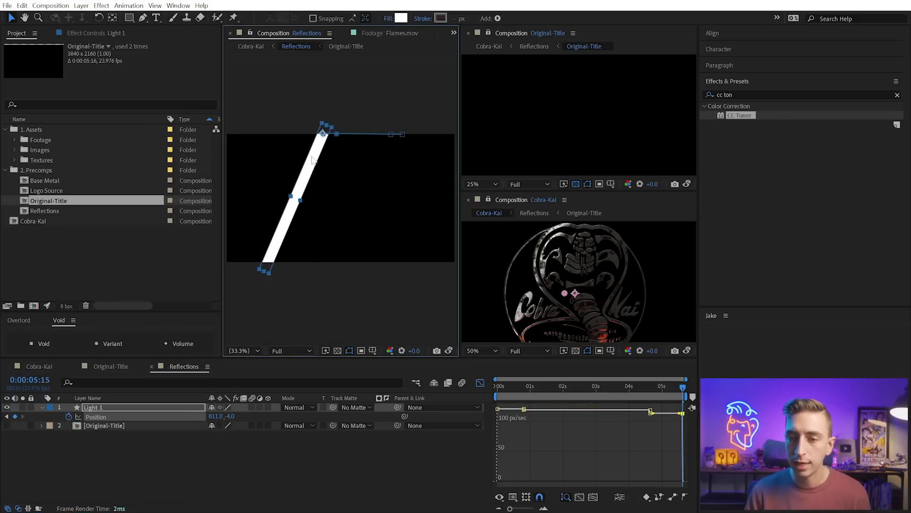
# Close the graph view and delete Light 1's two middle Position keyframes, keeping only the first and last.
pyautogui.click(481, 383)
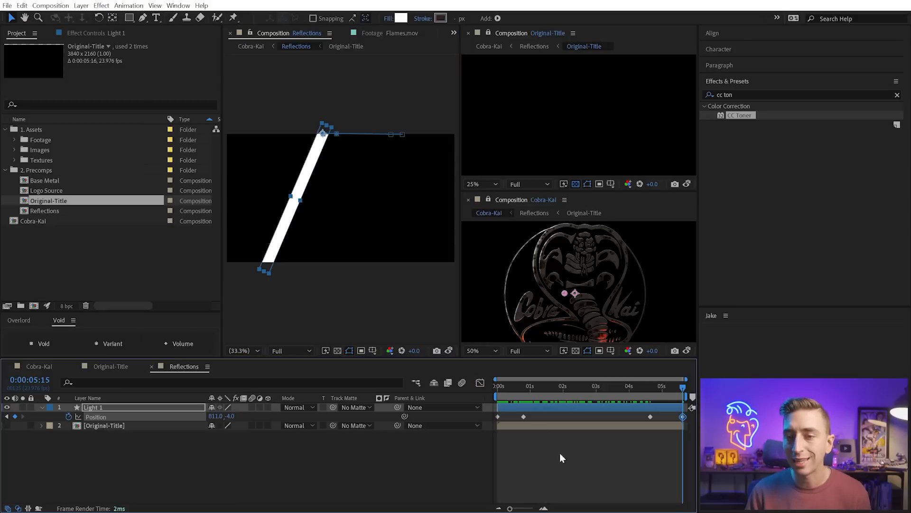
pyautogui.moveTo(659, 414); pyautogui.dragTo(523, 430)
pyautogui.press('Delete')
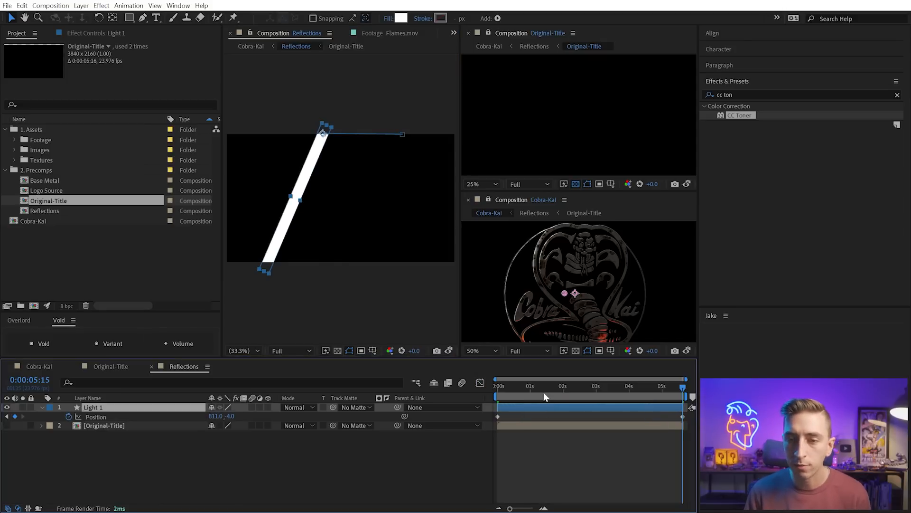
# Scrub through the light's movement in Reflections, and play back the Cobra-Kai composition with its view enlarged to 100%.
pyautogui.press('Home')
pyautogui.moveTo(473, 390); pyautogui.dragTo(603, 409)
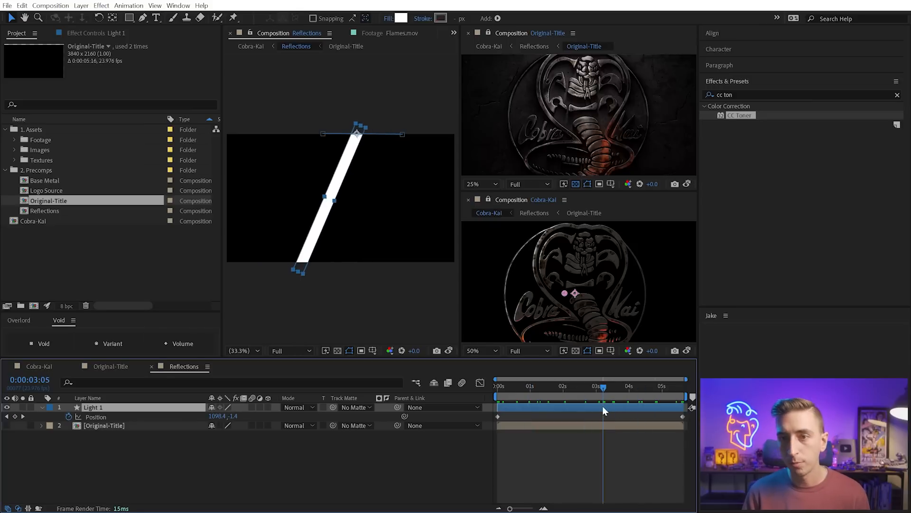
pyautogui.click(38, 366)
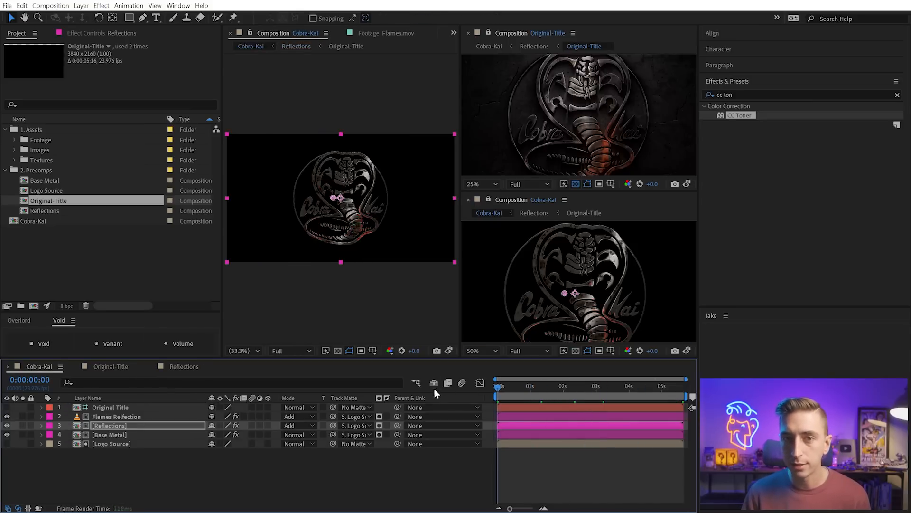
pyautogui.press('space')
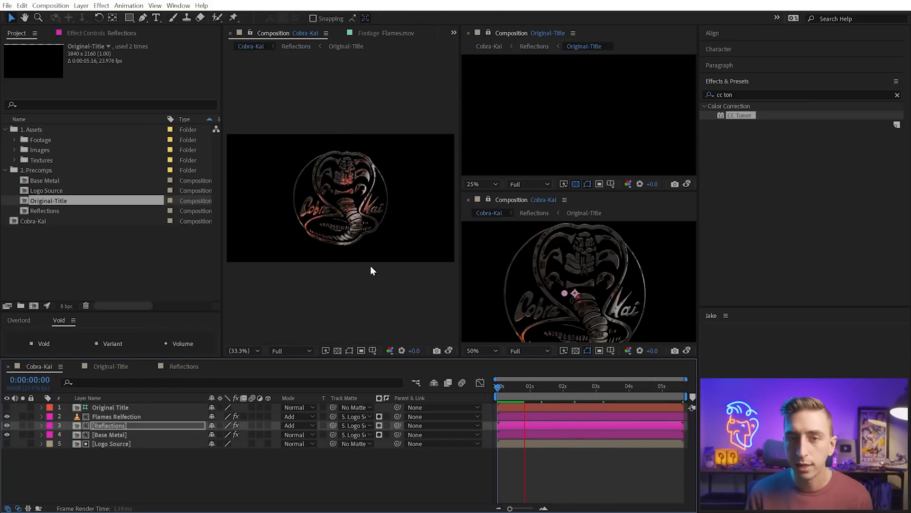
pyautogui.scroll(3, 343, 190)
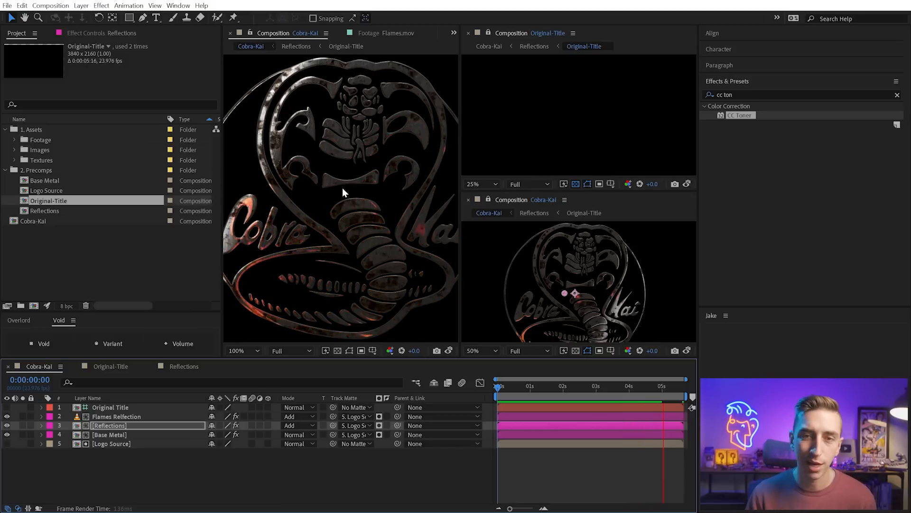
# Stop the preview, reopen the Reflections composition, and duplicate Light 1 at 0:00:00:17.
pyautogui.press('space')
pyautogui.scroll(-2, 340, 187)
pyautogui.doubleClick(584, 424)
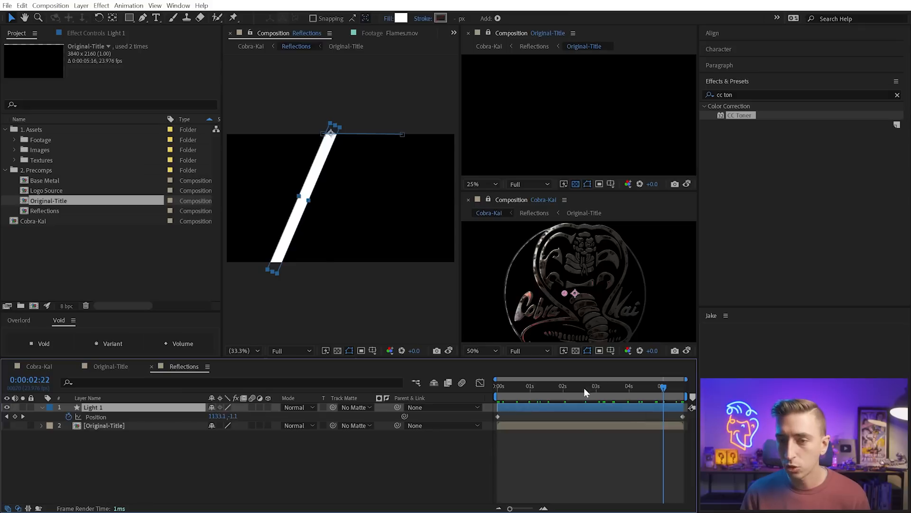
pyautogui.moveTo(586, 392); pyautogui.dragTo(521, 393)
pyautogui.hotkey('ctrl', 'd')
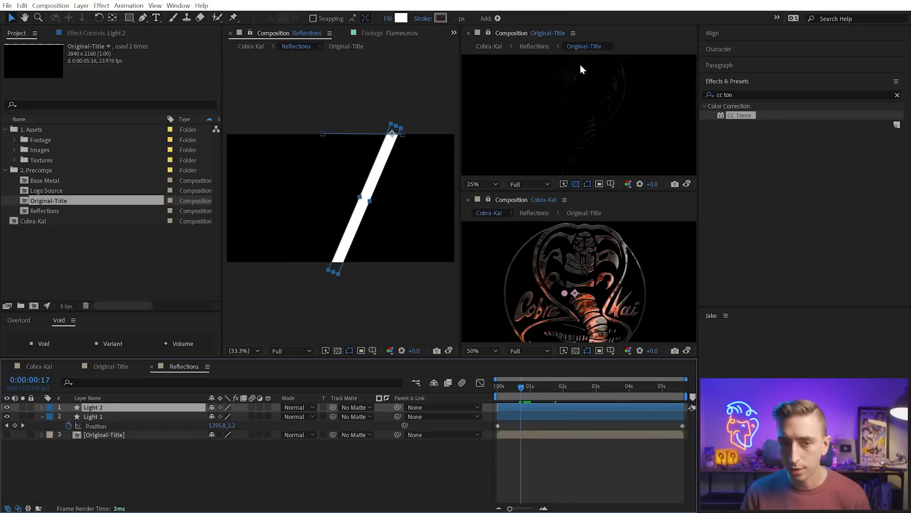
# Rotate Light 2 until the bar is nearly vertical and remove all of its Position keyframes.
pyautogui.press('w')
pyautogui.moveTo(352, 246); pyautogui.dragTo(408, 264)
pyautogui.press('v')
pyautogui.press('p')
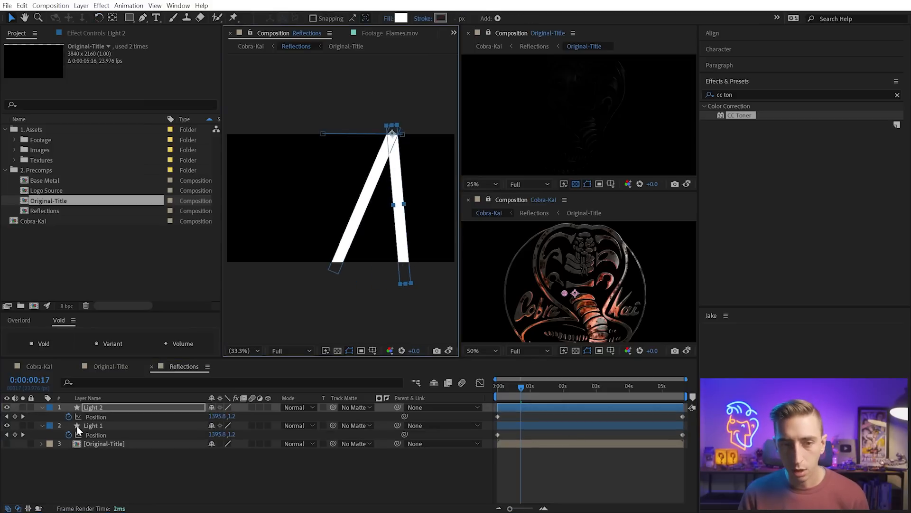
pyautogui.click(69, 416)
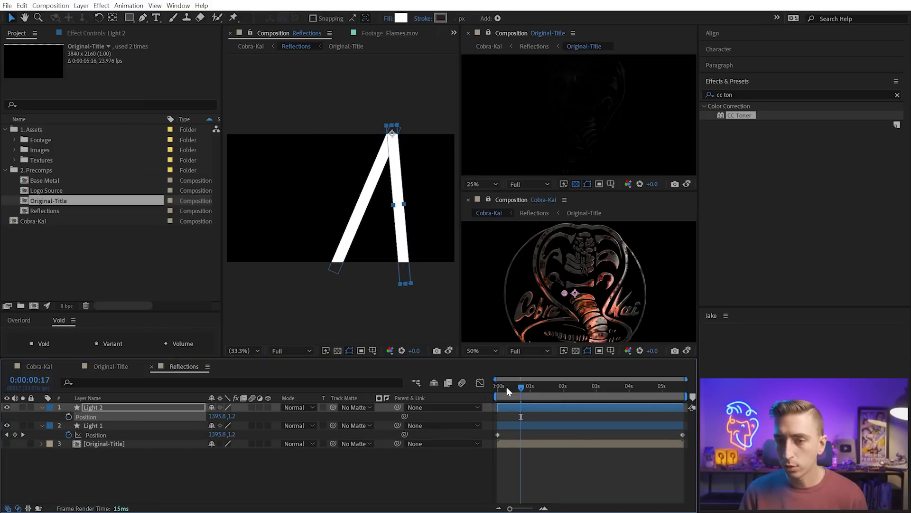
# Narrow Light 2, move it left to about 874, 1, and start its Position animation at 0:00:00:16.
pyautogui.moveTo(394, 177); pyautogui.dragTo(334, 174)
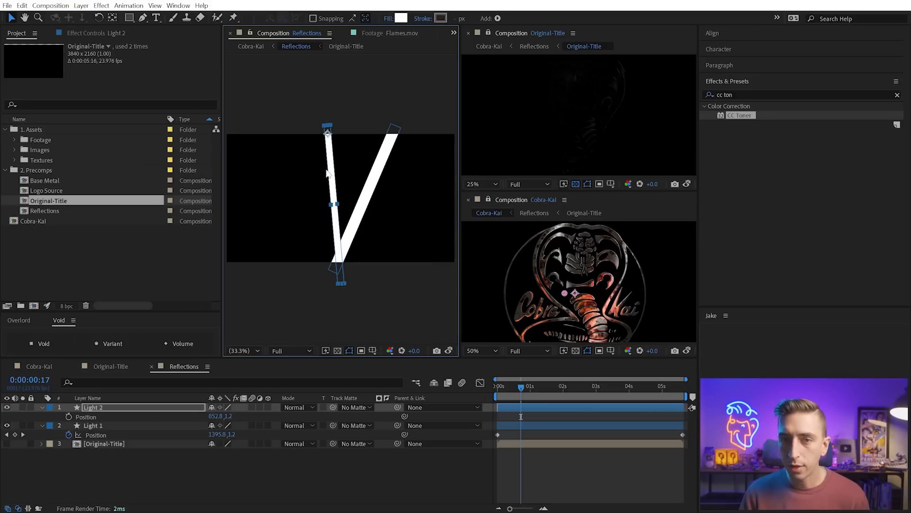
pyautogui.moveTo(332, 167); pyautogui.dragTo(334, 167)
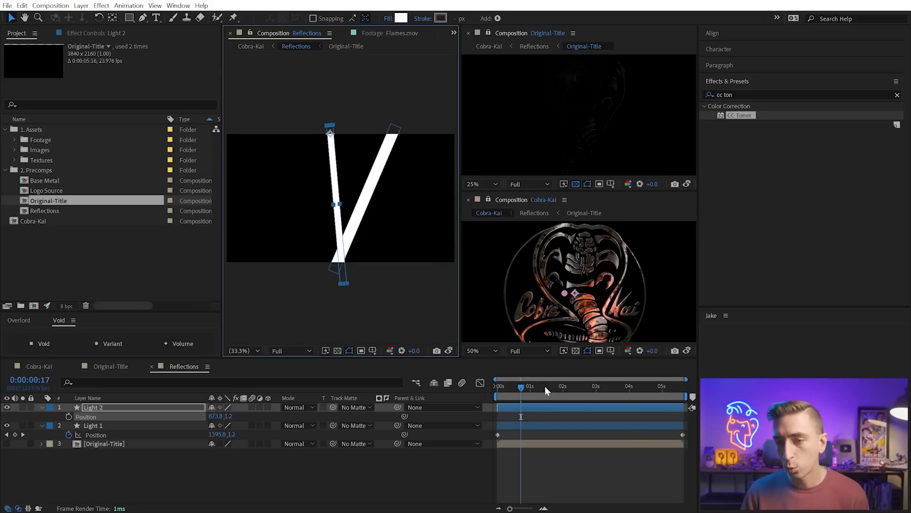
pyautogui.click(527, 388)
pyautogui.moveTo(526, 389); pyautogui.dragTo(520, 389)
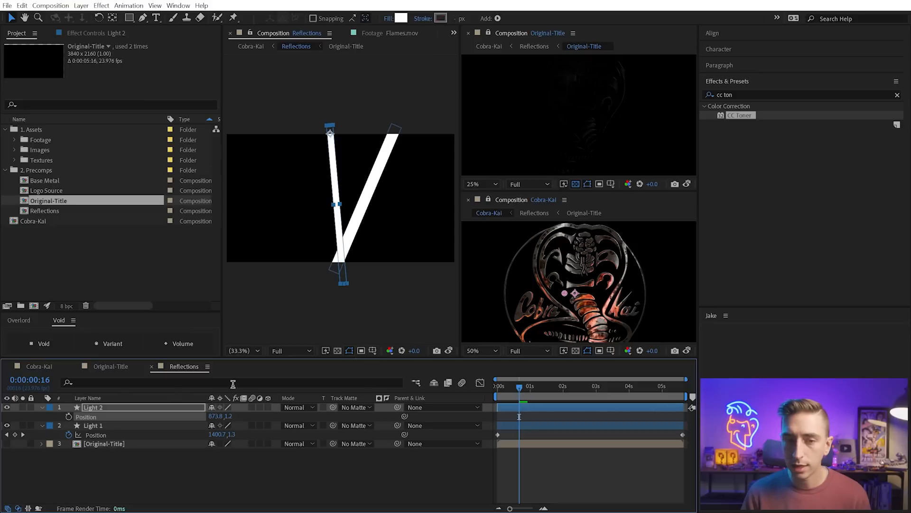
pyautogui.press('F2')
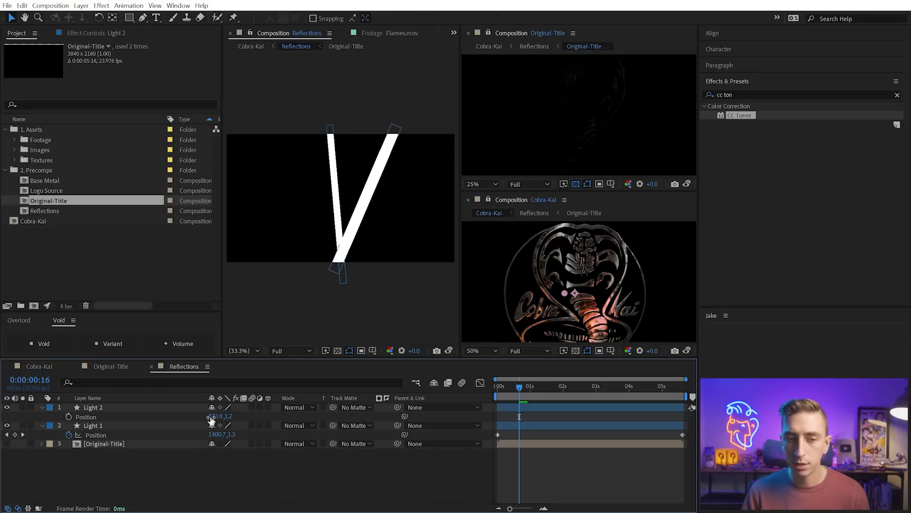
pyautogui.click(68, 417)
# At 0:00:03:20, move Light 2 right to about 1003, 1 and rotate it slightly closer to vertical.
pyautogui.press('space')
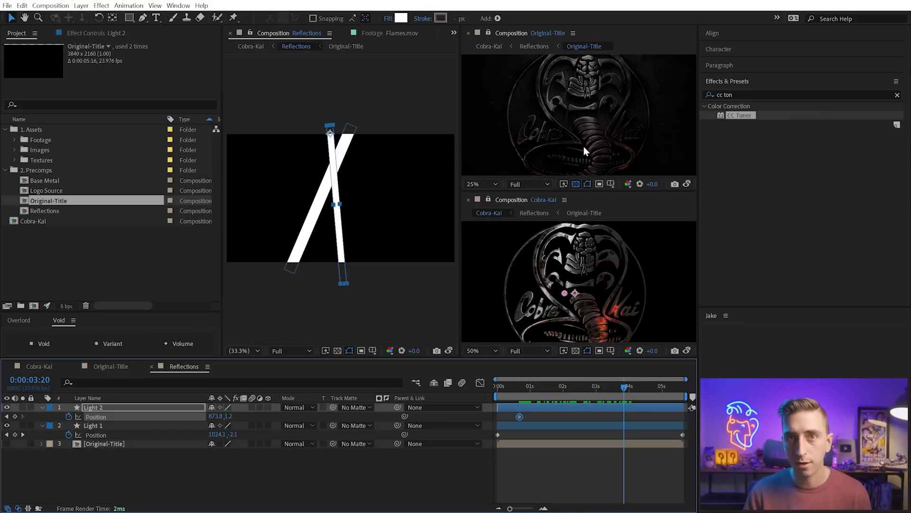
pyautogui.moveTo(336, 185); pyautogui.dragTo(351, 186)
pyautogui.press('w')
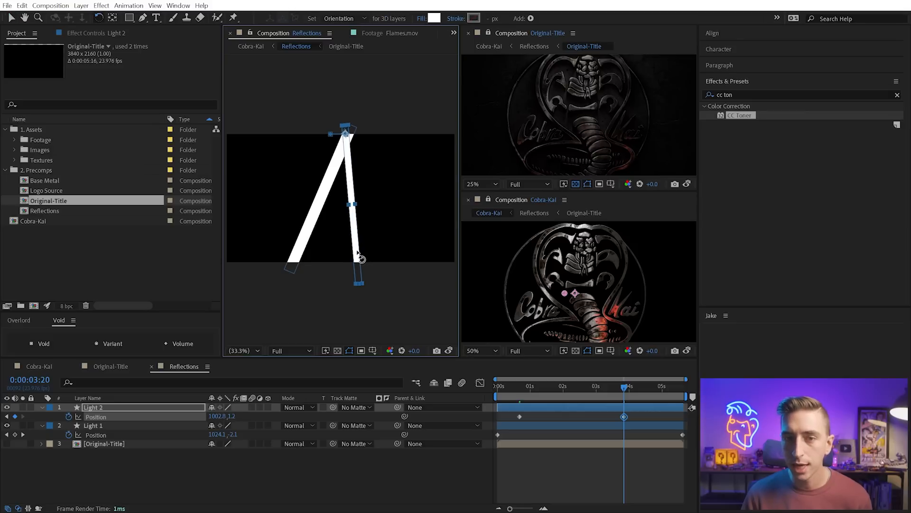
pyautogui.moveTo(360, 259); pyautogui.dragTo(357, 260)
pyautogui.press('v')
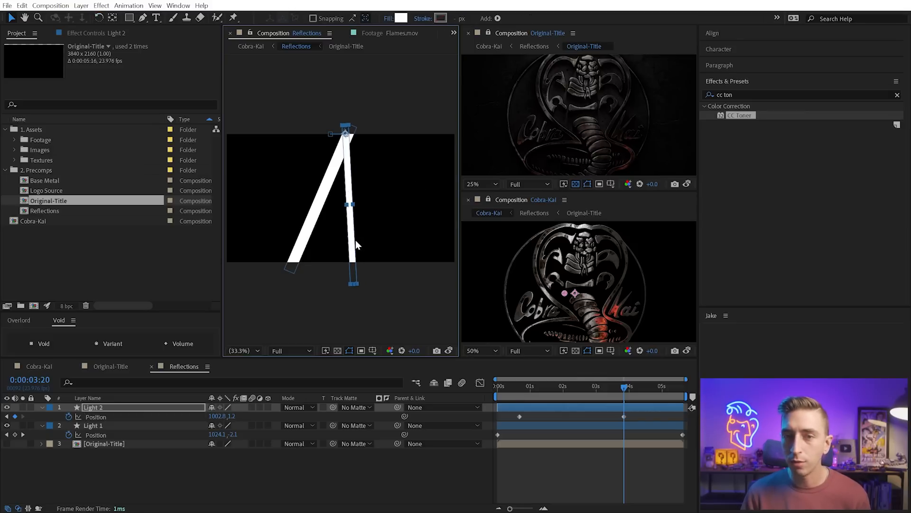
# Review Light 2's motion against the original, and at 0:00:05:15 move it slightly right to about 1033, 1.
pyautogui.press('space')
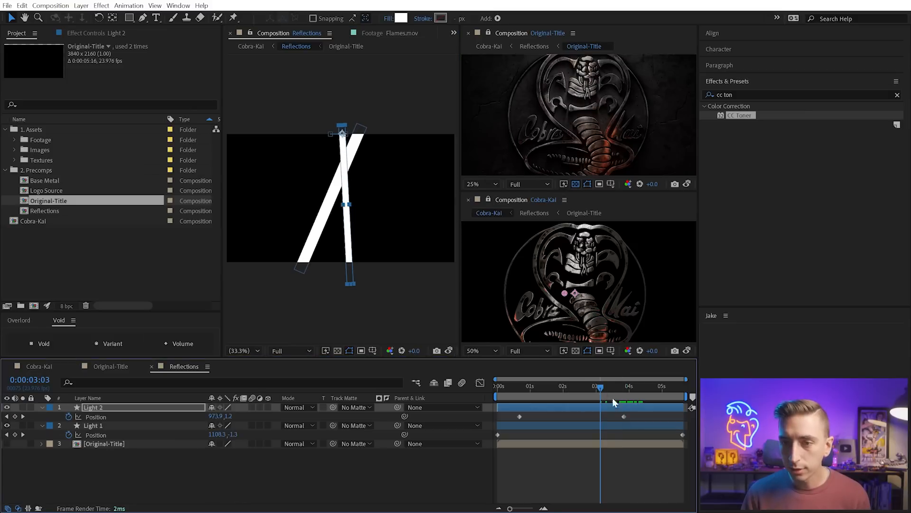
pyautogui.moveTo(613, 389); pyautogui.dragTo(654, 388)
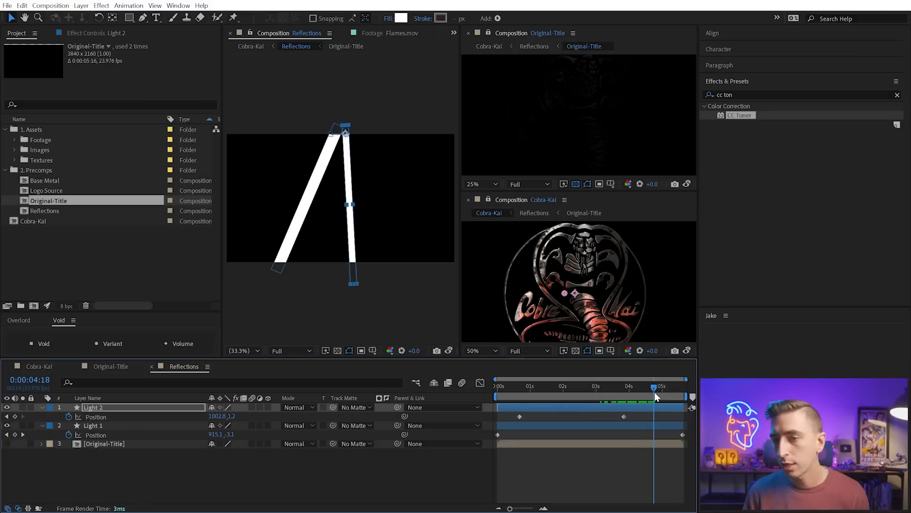
pyautogui.moveTo(655, 388); pyautogui.dragTo(684, 394)
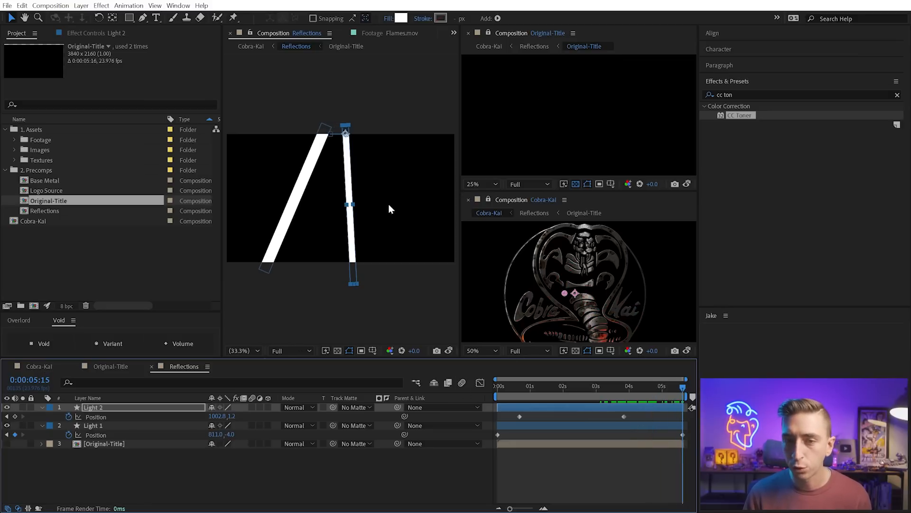
pyautogui.moveTo(349, 184); pyautogui.dragTo(364, 186)
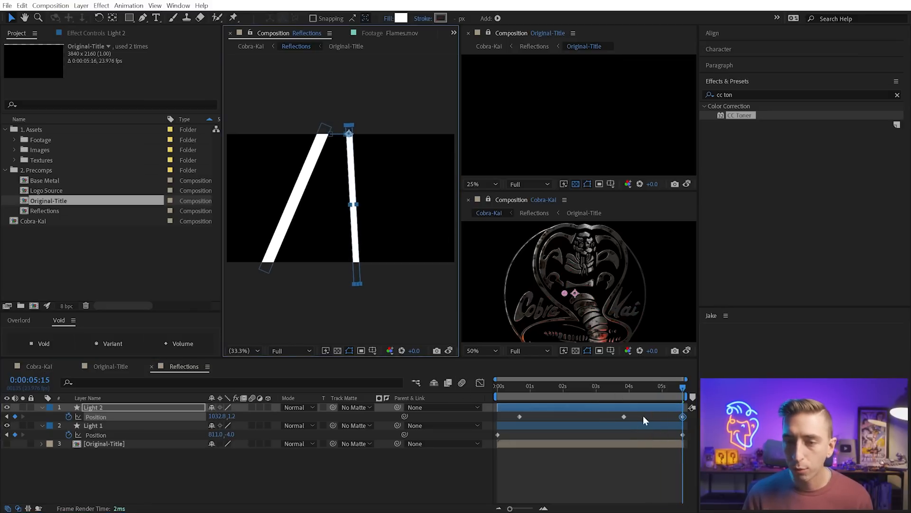
# Smooth Light 2's middle Position keyframe at 0:00:03:20 with automatic Bezier interpolation and check its speed graph.
pyautogui.click(624, 417)
pyautogui.keyDown('ctrl'); pyautogui.click(624, 417); pyautogui.keyUp('ctrl')
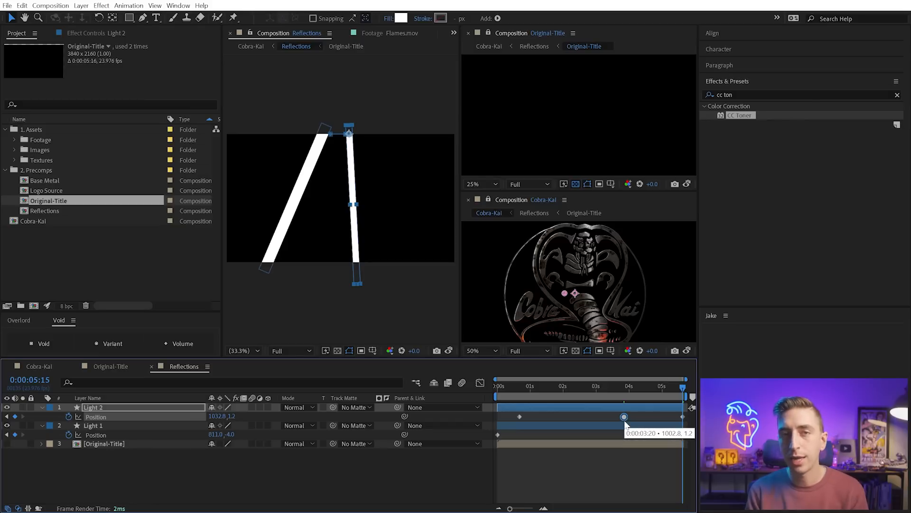
pyautogui.moveTo(605, 392); pyautogui.dragTo(651, 400)
pyautogui.click(481, 383)
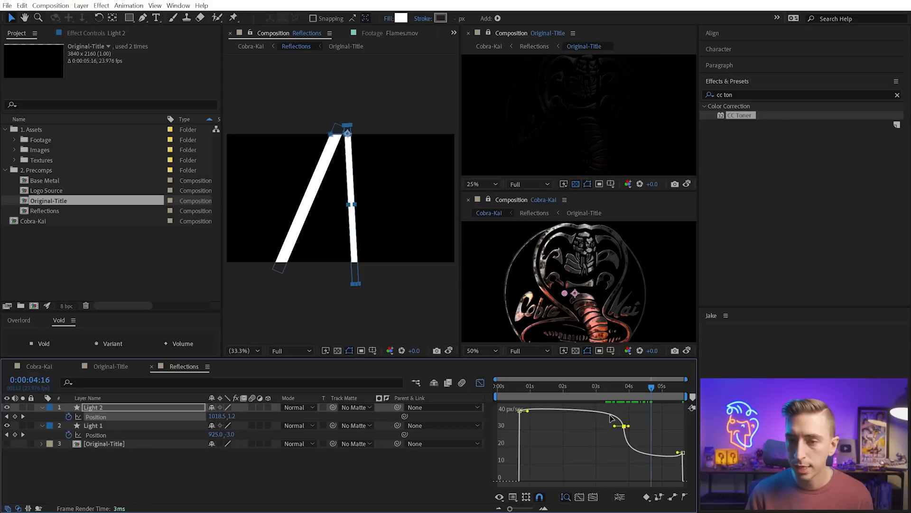
pyautogui.click(480, 382)
# Move Light 2's first Position keyframe to 0:00:00:09 and ease it.
pyautogui.moveTo(565, 395); pyautogui.dragTo(509, 387)
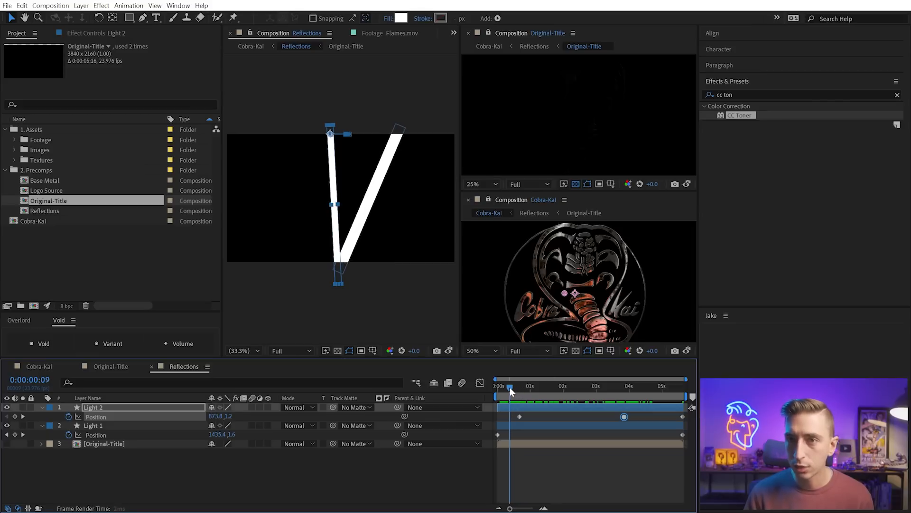
pyautogui.moveTo(513, 418); pyautogui.dragTo(509, 417)
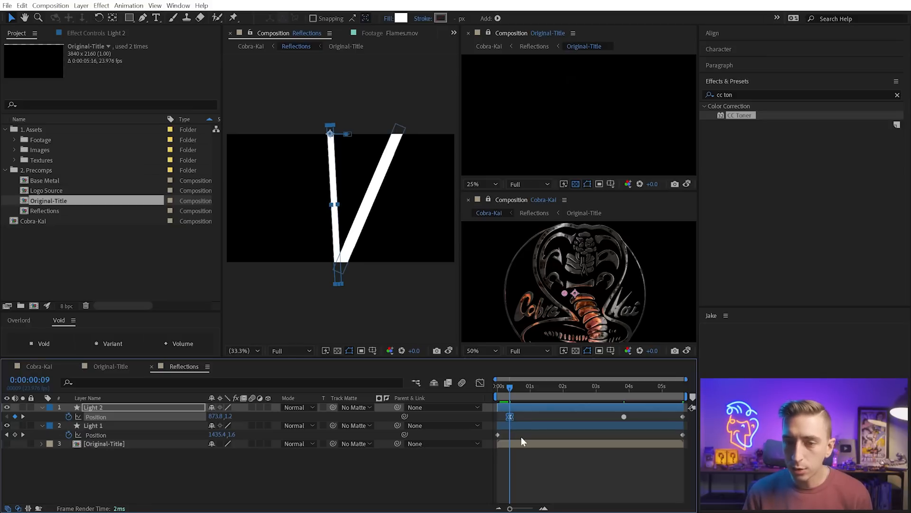
pyautogui.moveTo(511, 387)
pyautogui.mouseDown()
pyautogui.moveTo(562, 392)
pyautogui.moveTo(510, 385)
pyautogui.moveTo(567, 385)
pyautogui.moveTo(514, 387)
pyautogui.mouseUp()
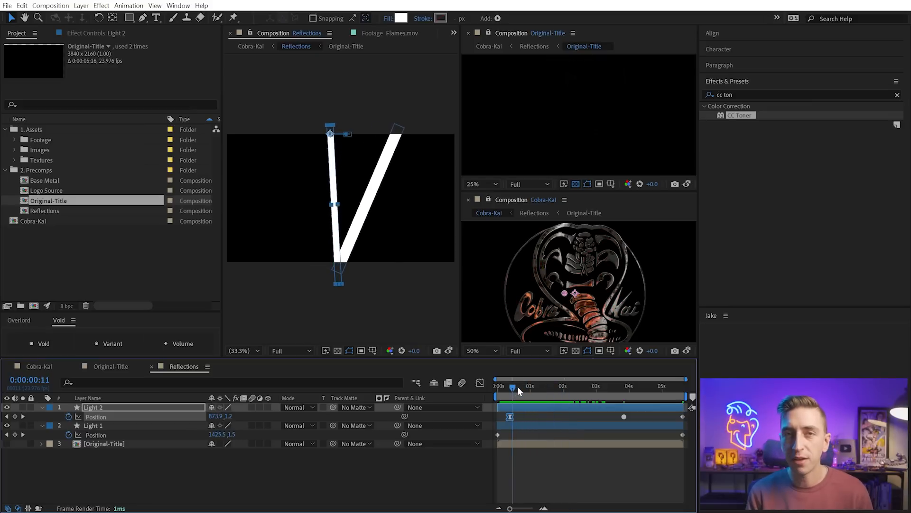
# Fade Light 2 in with Opacity keyframes of 0% at 0:00:00:09 and 100% at 0:00:00:21.
pyautogui.hotkey('shift', 'pagedown')
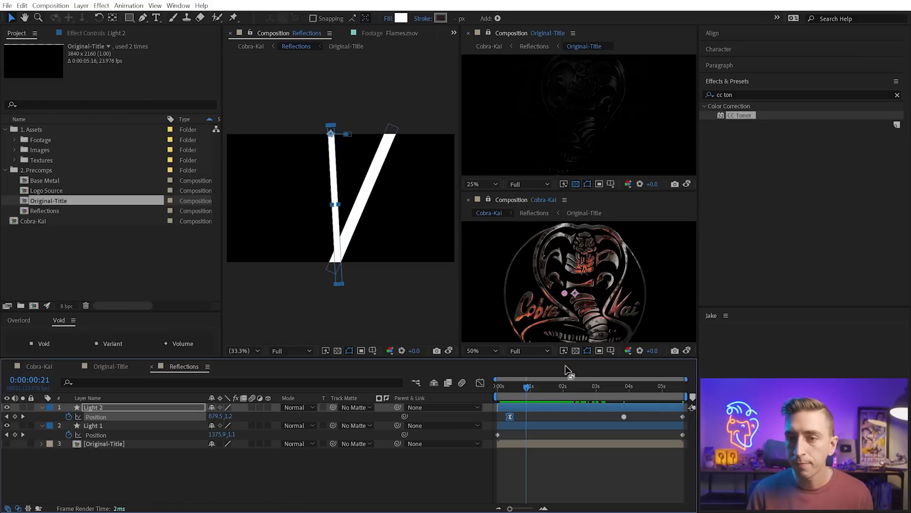
pyautogui.click(241, 448)
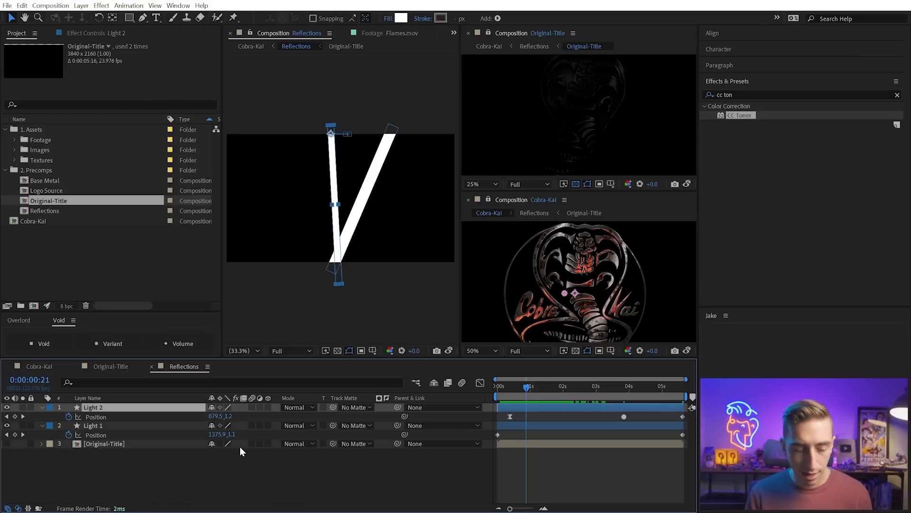
pyautogui.hotkey('alt', 'shift', 't')
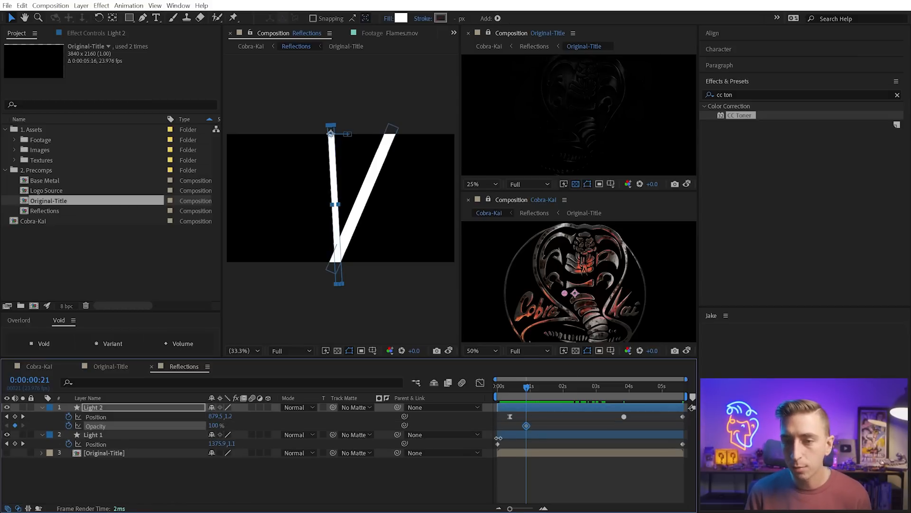
pyautogui.press('j')
pyautogui.moveTo(213, 425); pyautogui.dragTo(91, 429)
# Lengthen Light 2's fade by moving the 100% Opacity keyframe to about 1.5 seconds, ease it, and preview the result.
pyautogui.press('space')
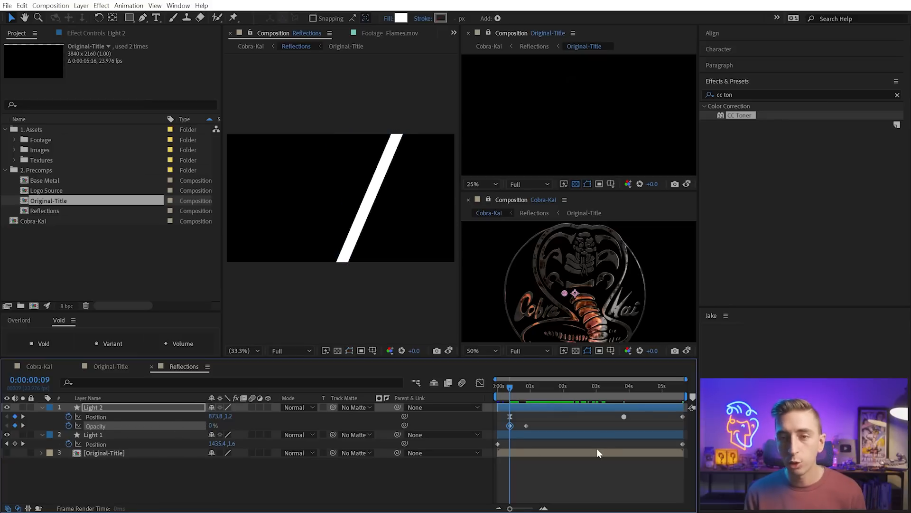
pyautogui.press('space')
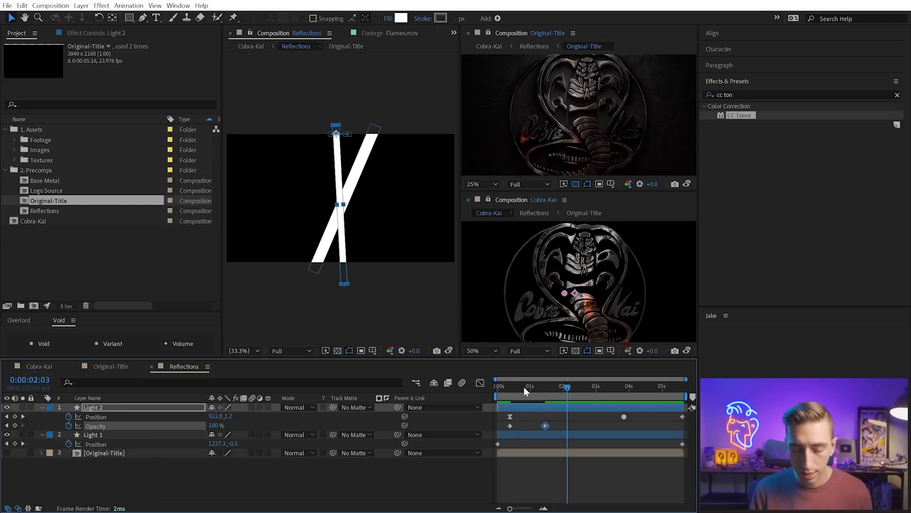
pyautogui.click(509, 388)
pyautogui.press('space')
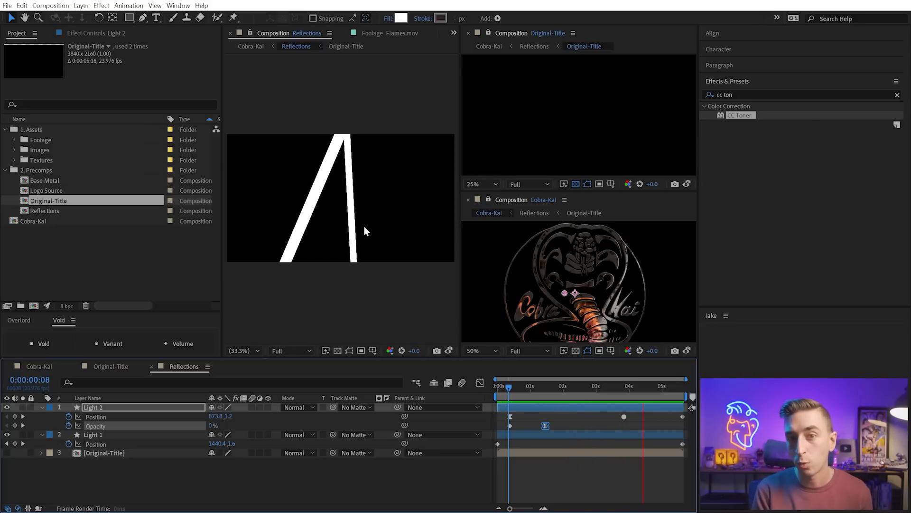
pyautogui.press('space')
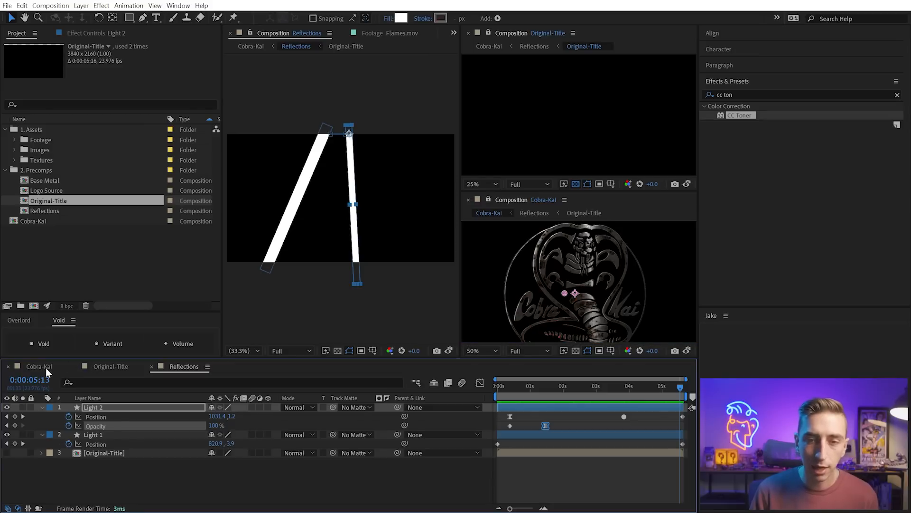
# Play back the Cobra-Kai composition from the start and examine the moving reflections on the logo up close.
pyautogui.click(45, 367)
pyautogui.moveTo(535, 387); pyautogui.dragTo(495, 390)
pyautogui.press('space')
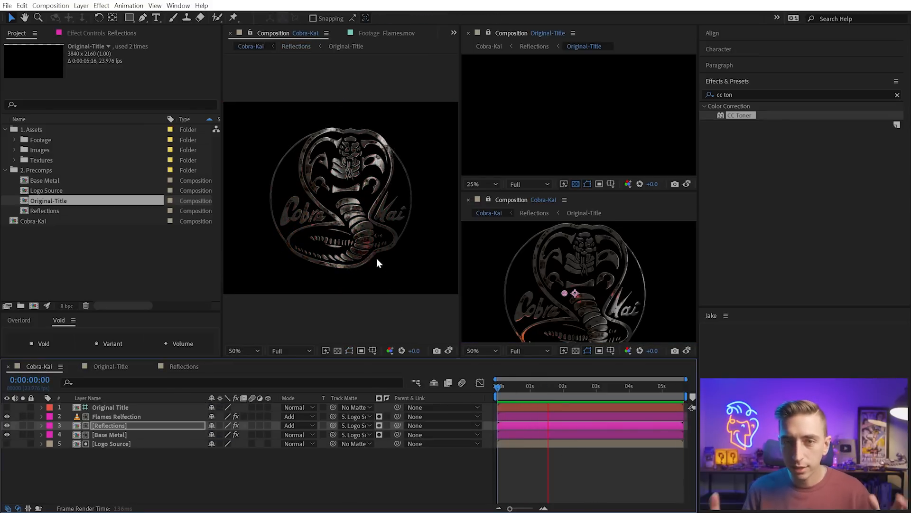
pyautogui.scroll(2, 349, 163)
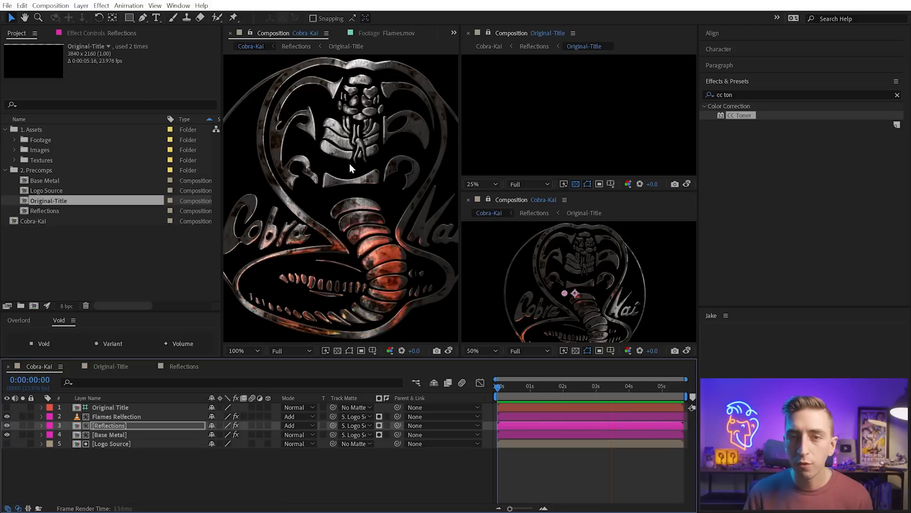
pyautogui.press('space')
pyautogui.moveTo(407, 60); pyautogui.dragTo(431, 105)
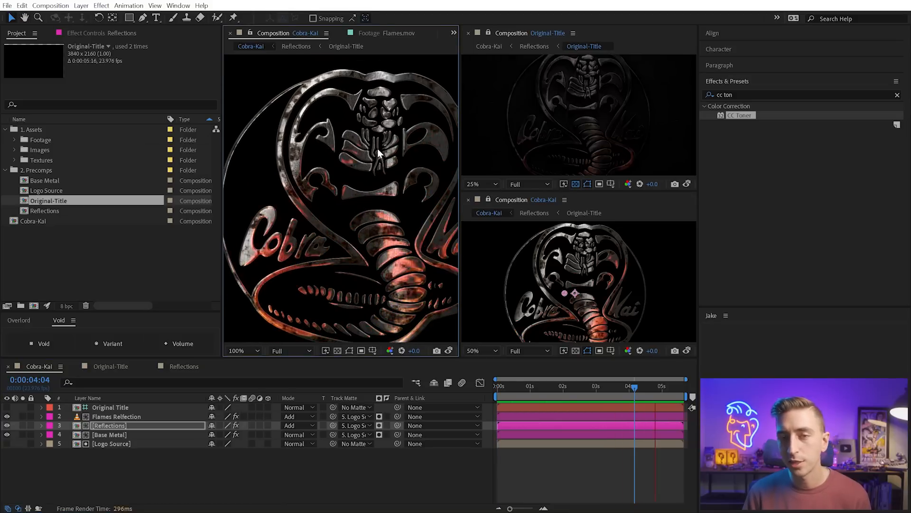
pyautogui.scroll(-2, 377, 148)
pyautogui.press('space')
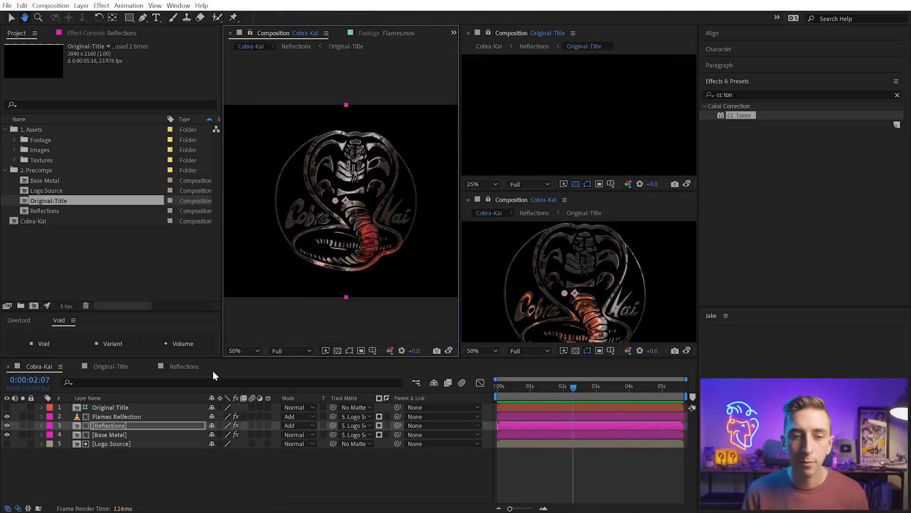
# In Reflections, duplicate Light 1 as Light 3, place it above the other lights, and reveal its keyframes.
pyautogui.click(178, 367)
pyautogui.click(118, 417)
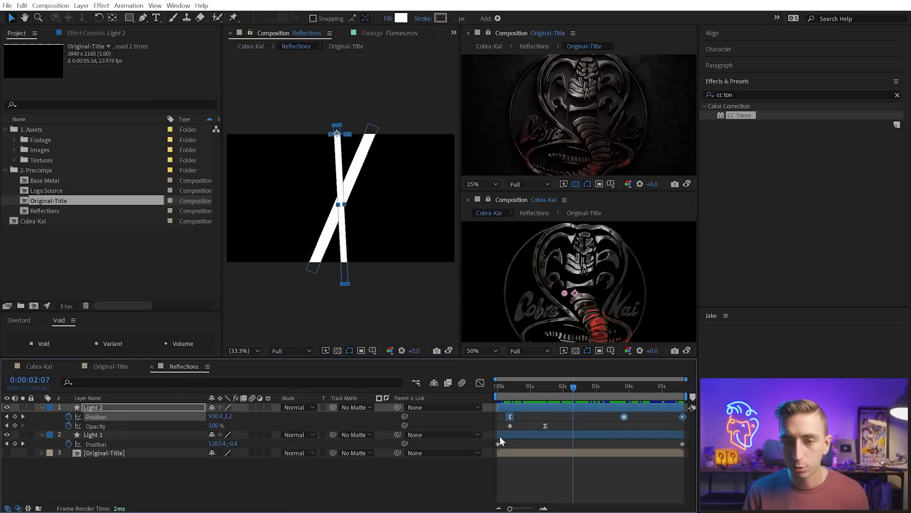
pyautogui.click(109, 434)
pyautogui.hotkey('ctrl', 'd')
pyautogui.moveTo(107, 436); pyautogui.dragTo(108, 402)
pyautogui.press('u')
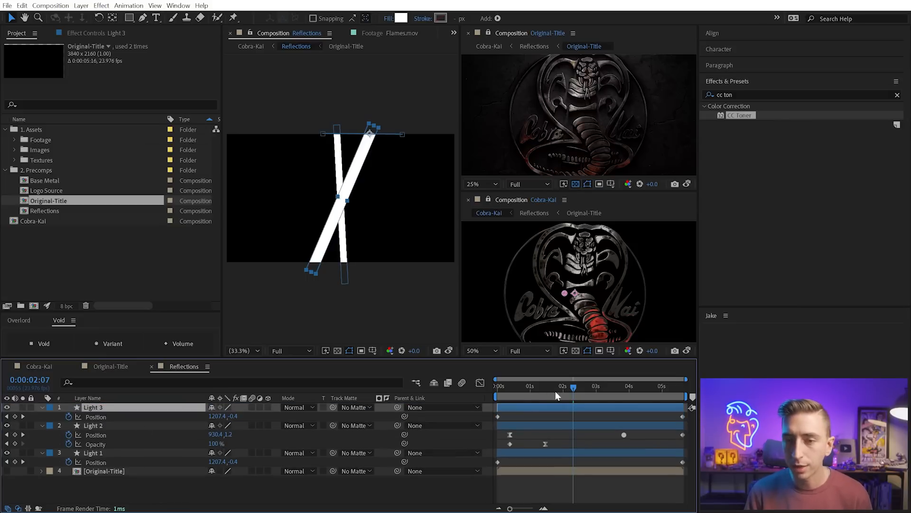
# Shorten Light 3 to end above the lower part of the frame and rotate it to nearly vertical.
pyautogui.moveTo(317, 272); pyautogui.dragTo(362, 212)
pyautogui.press('w')
pyautogui.press('v')
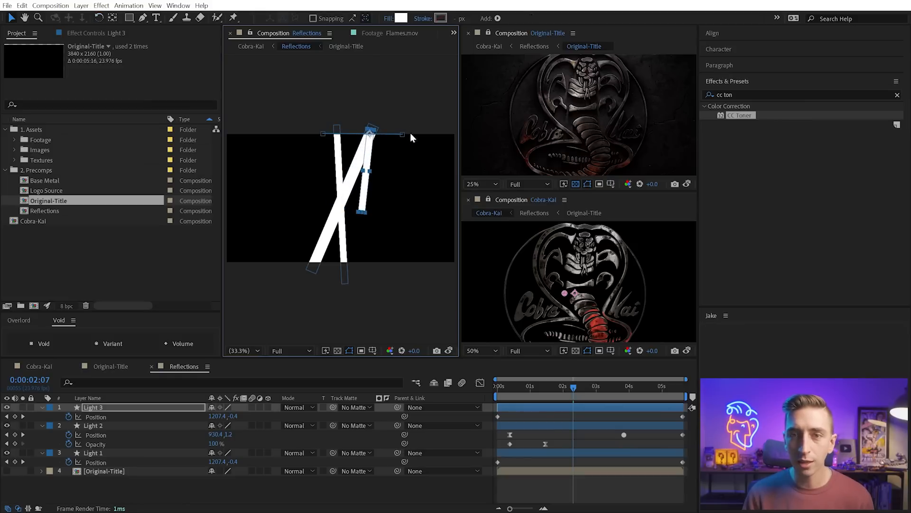
# Reverse Light 3's path so it starts further left and moves right to about 805, 2 at 0:00:05:15.
pyautogui.moveTo(403, 139); pyautogui.dragTo(323, 137)
pyautogui.moveTo(574, 386); pyautogui.dragTo(683, 386)
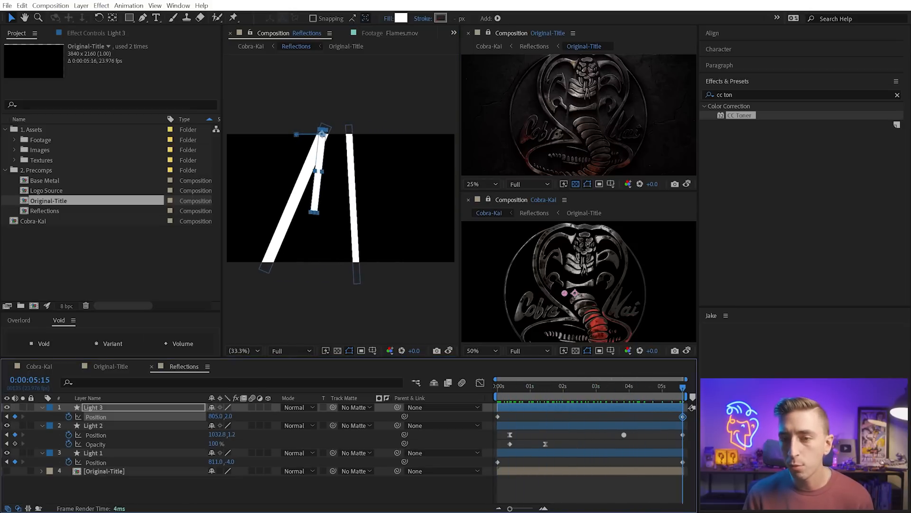
# Shift Light 3's motion path left so it starts at about 580, 2 and ends at about 700, 2 at 0:00:05:15.
pyautogui.click(298, 136)
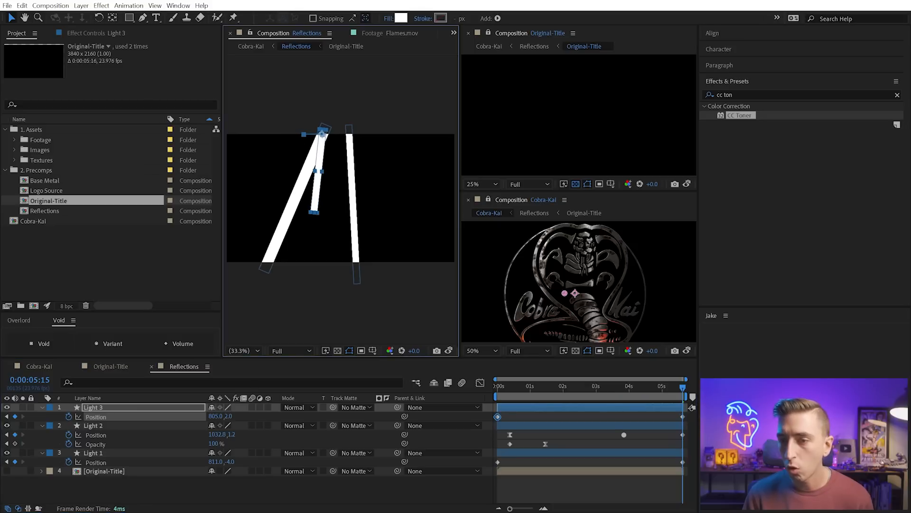
pyautogui.moveTo(632, 384); pyautogui.dragTo(542, 384)
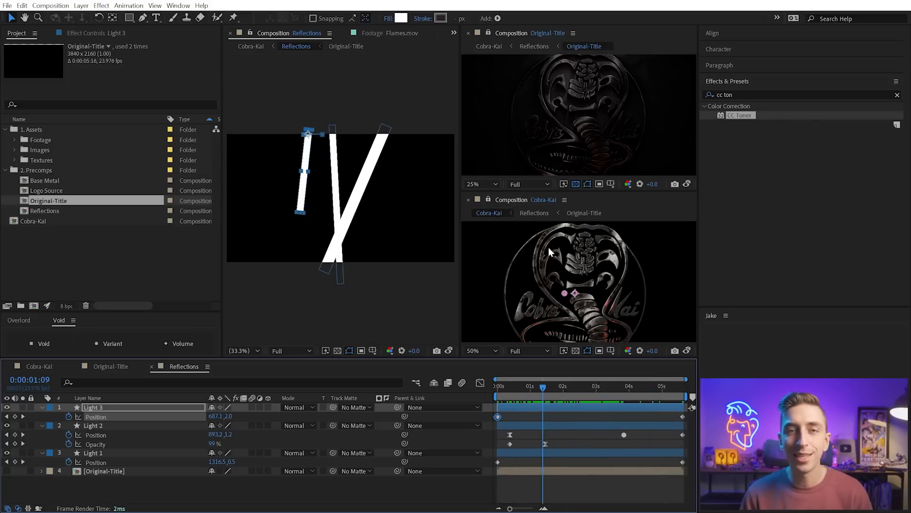
pyautogui.moveTo(551, 395); pyautogui.dragTo(686, 369)
pyautogui.moveTo(325, 153); pyautogui.dragTo(304, 135)
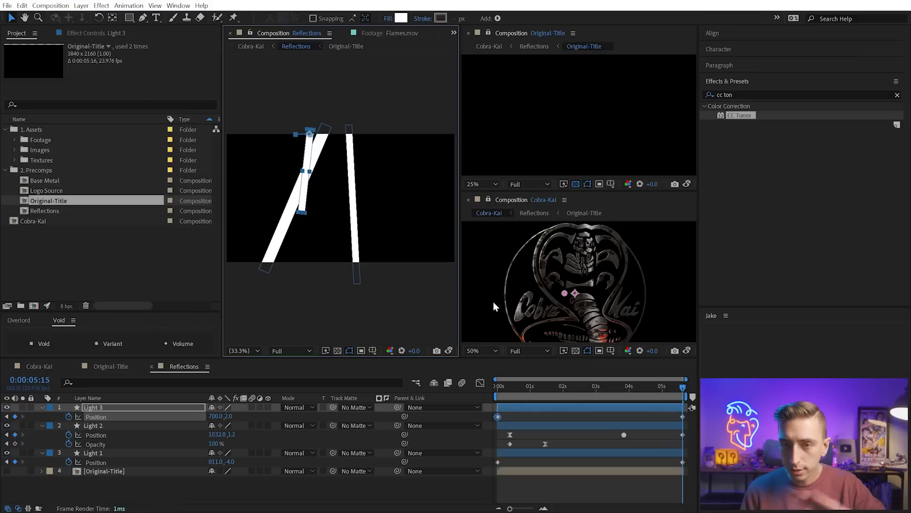
# At 0:00:01:18, duplicate Light 3 as Light 4, tilt it slightly the opposite way, and move it right of the frame's centre.
pyautogui.click(535, 407)
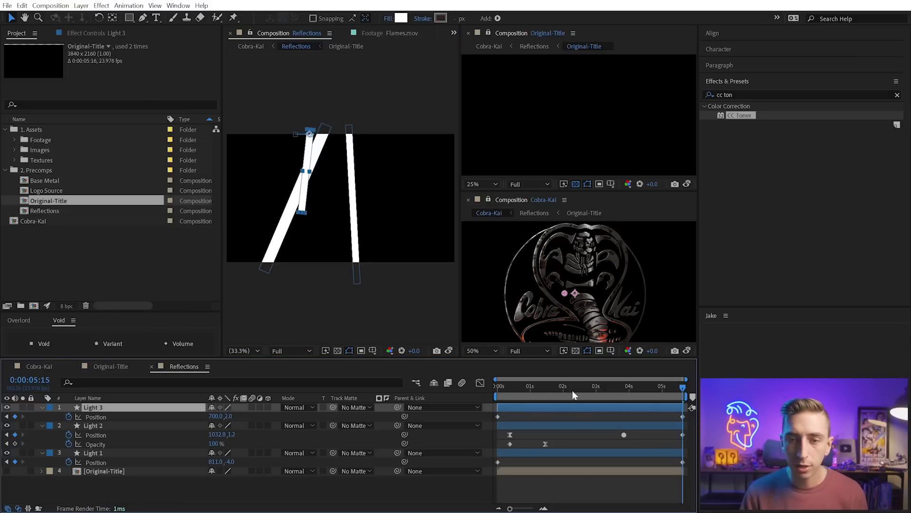
pyautogui.moveTo(571, 389); pyautogui.dragTo(555, 389)
pyautogui.hotkey('ctrl', 'd')
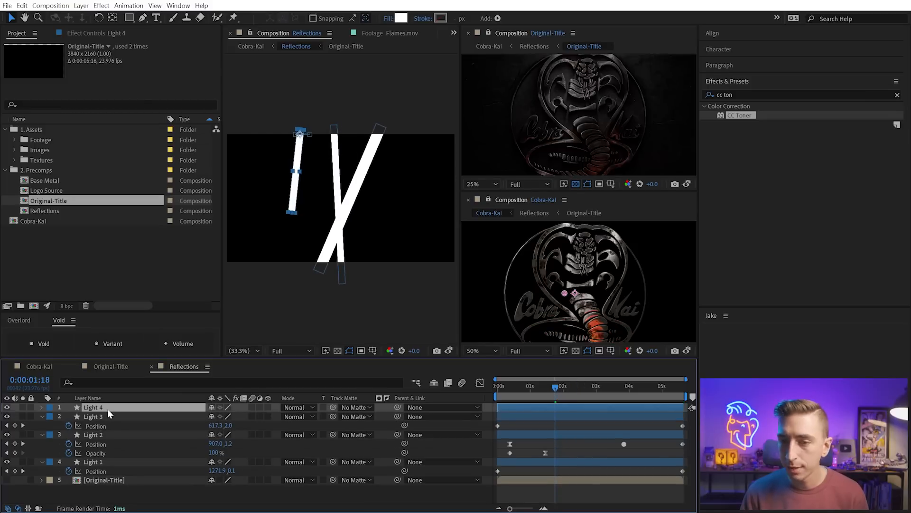
pyautogui.moveTo(291, 212); pyautogui.dragTo(310, 208)
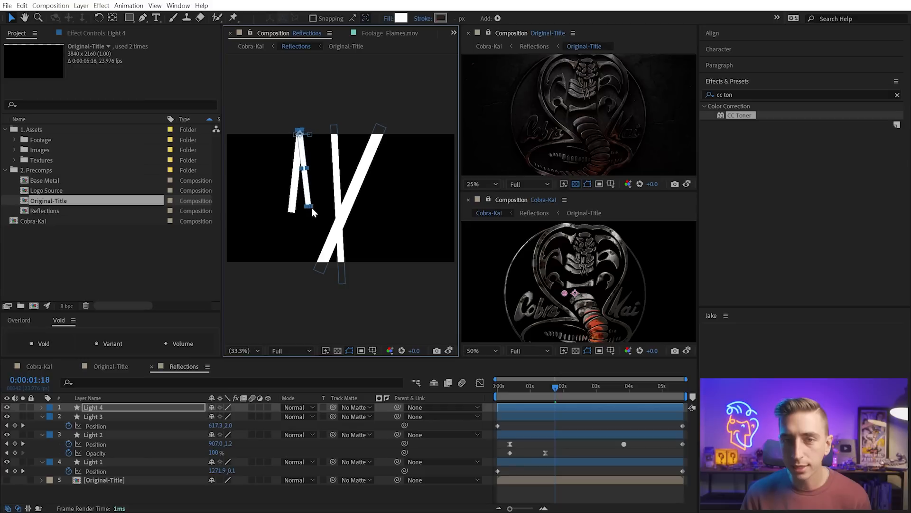
pyautogui.moveTo(305, 133); pyautogui.dragTo(377, 134)
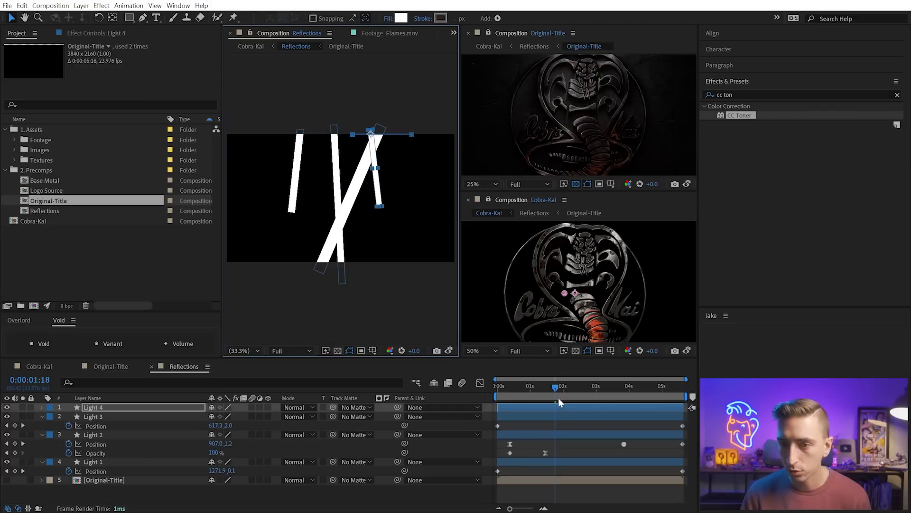
# Shorten Light 4's motion path by moving its end position left, and check the motion back to 0:00:00:00.
pyautogui.moveTo(559, 401); pyautogui.dragTo(598, 387)
pyautogui.moveTo(412, 139); pyautogui.dragTo(390, 137)
pyautogui.moveTo(594, 387); pyautogui.dragTo(496, 385)
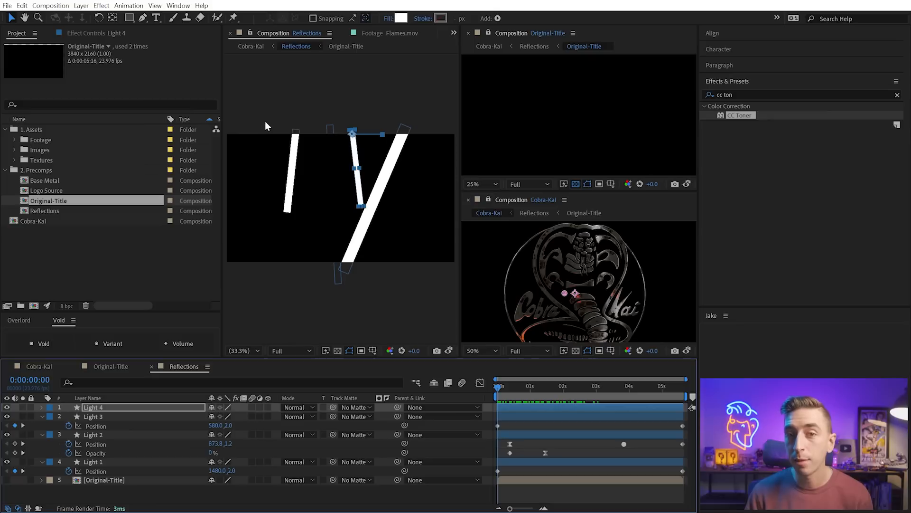
# Copy Light 2's two opacity keyframes onto Light 3 and Light 4 so both bars fade in.
pyautogui.keyDown('shift'); pyautogui.click(296, 152); pyautogui.keyUp('shift')
pyautogui.click(365, 231)
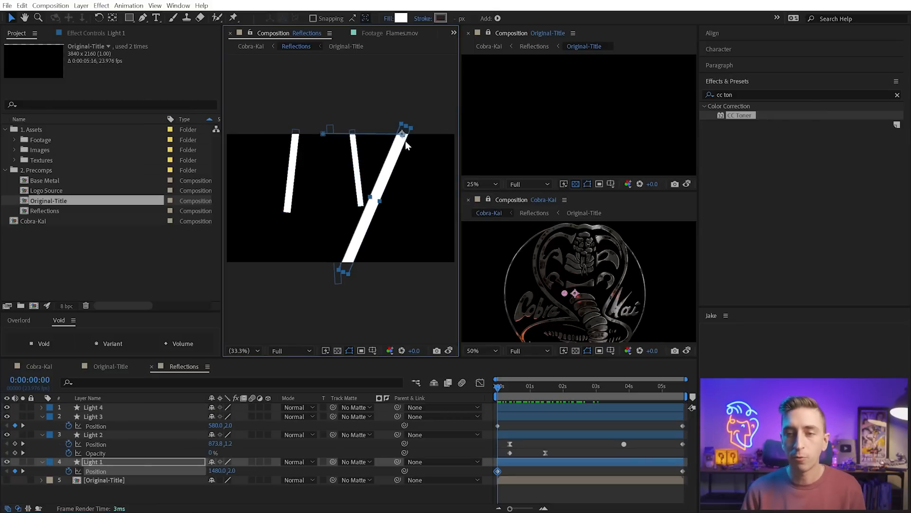
pyautogui.moveTo(553, 448); pyautogui.dragTo(505, 458)
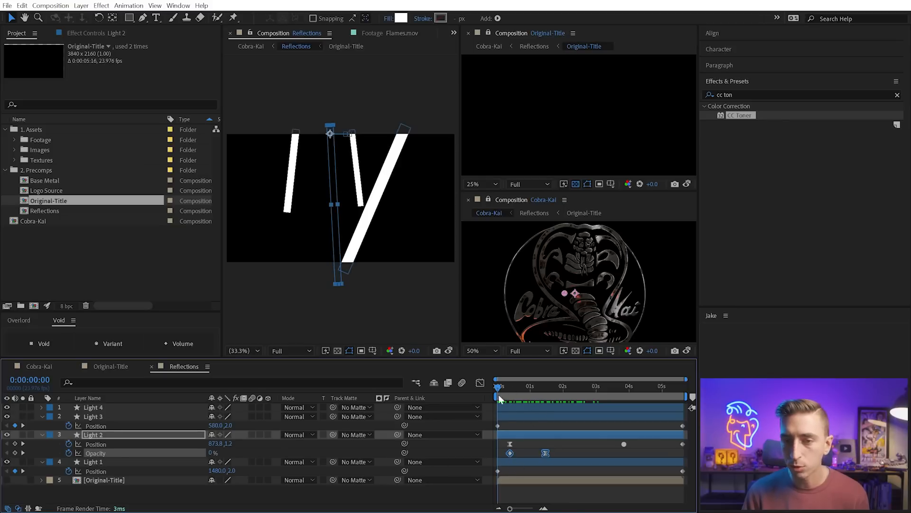
pyautogui.click(504, 407)
pyautogui.keyDown('shift'); pyautogui.click(511, 416); pyautogui.keyUp('shift')
pyautogui.moveTo(506, 391); pyautogui.dragTo(477, 385)
# Play back the Cobra-Kai composition and close the two extra comparison viewers, keeping only the main one.
pyautogui.click(48, 368)
pyautogui.press('space')
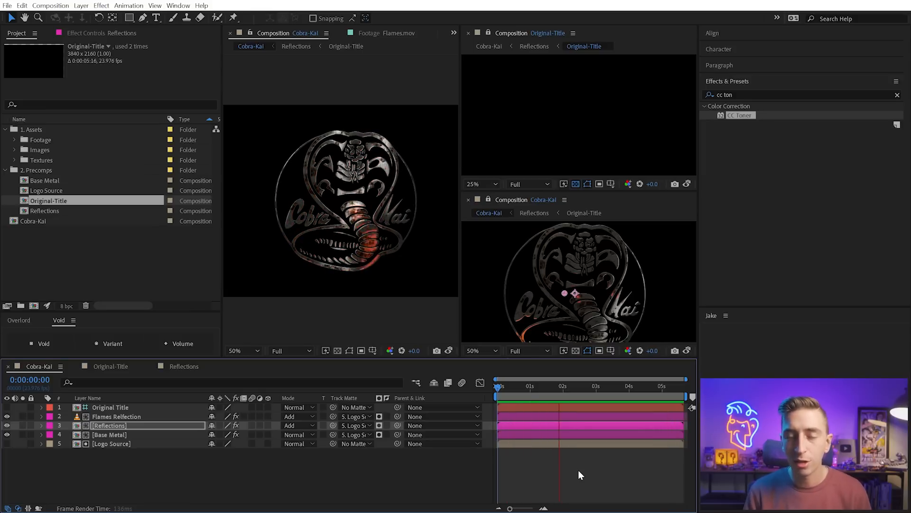
pyautogui.click(468, 34)
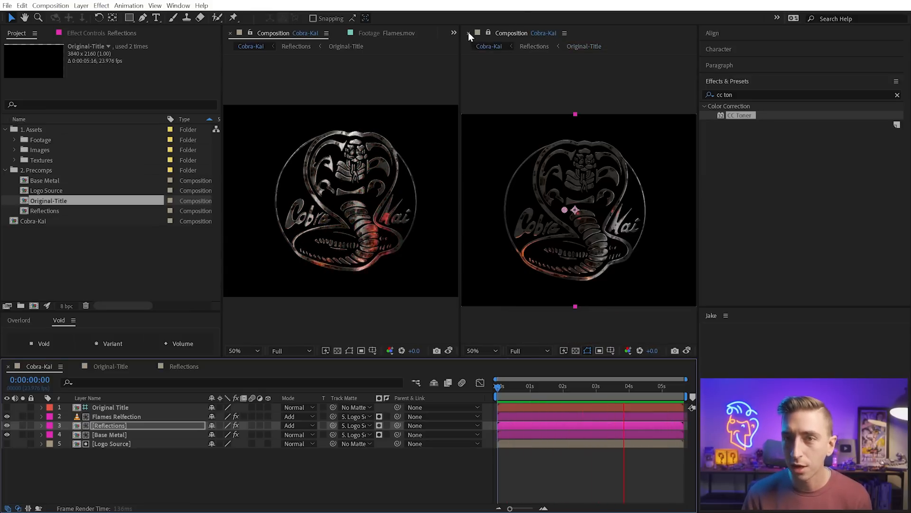
pyautogui.click(468, 33)
# Play the Cobra-Kai composition in a maximized viewer at 100% and examine how the light bars' reflections move.
pyautogui.press('`')
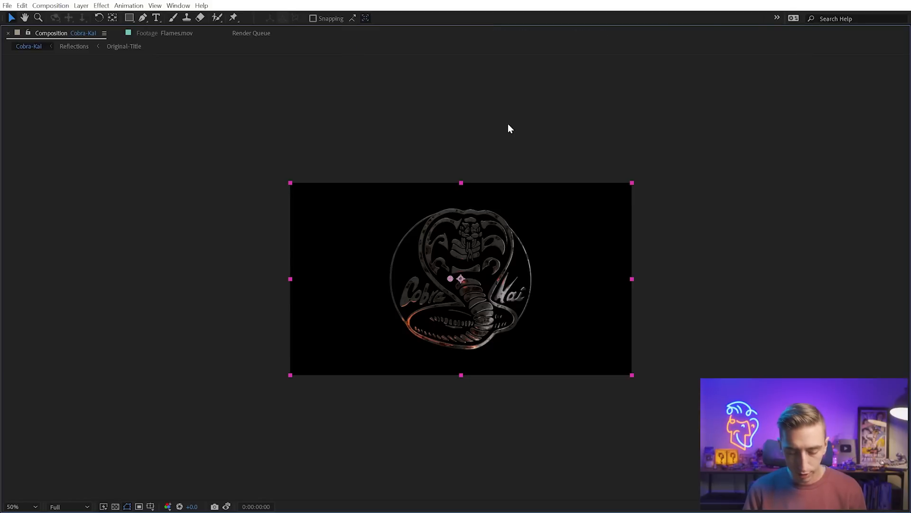
pyautogui.press('.')
pyautogui.press('space')
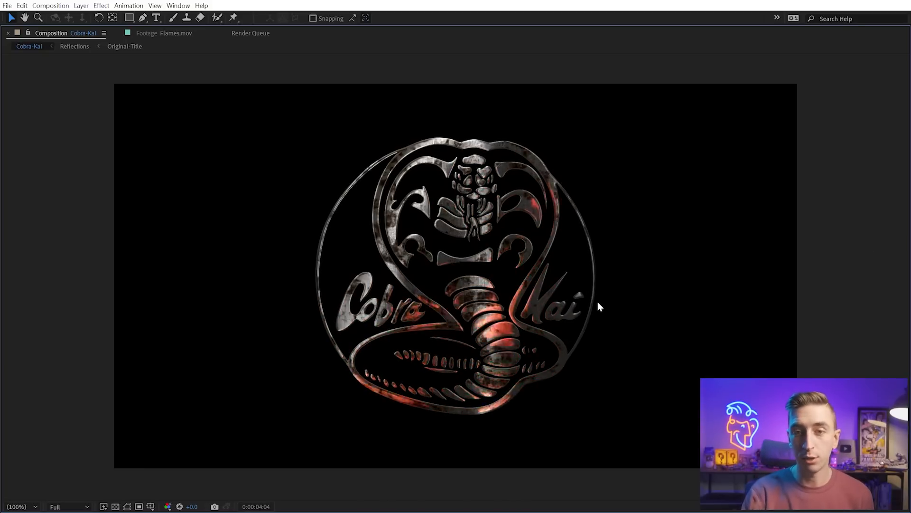
pyautogui.press('`')
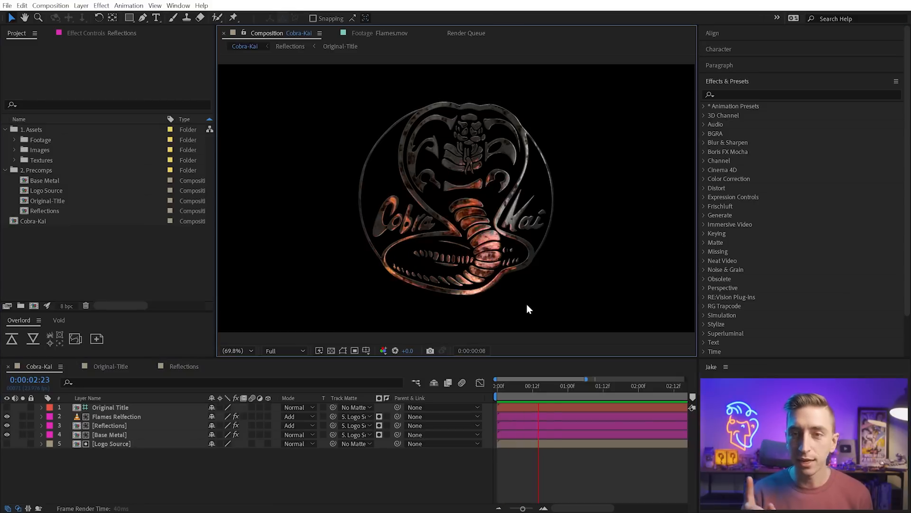
# Show the transparency behind the lights in Reflections at 0:00:01:18, and take a snapshot of the Cobra-Kai composition at that frame.
pyautogui.click(184, 366)
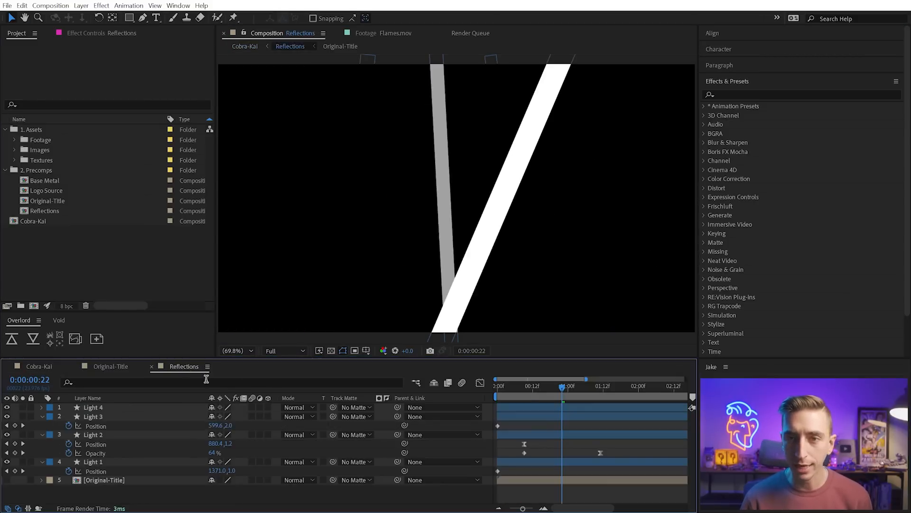
pyautogui.moveTo(547, 386); pyautogui.dragTo(620, 391)
pyautogui.press('-')
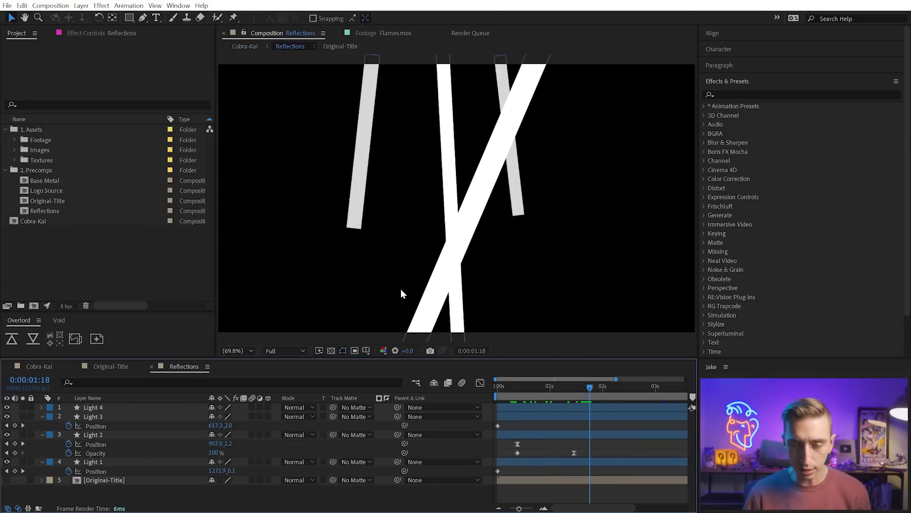
pyautogui.click(331, 351)
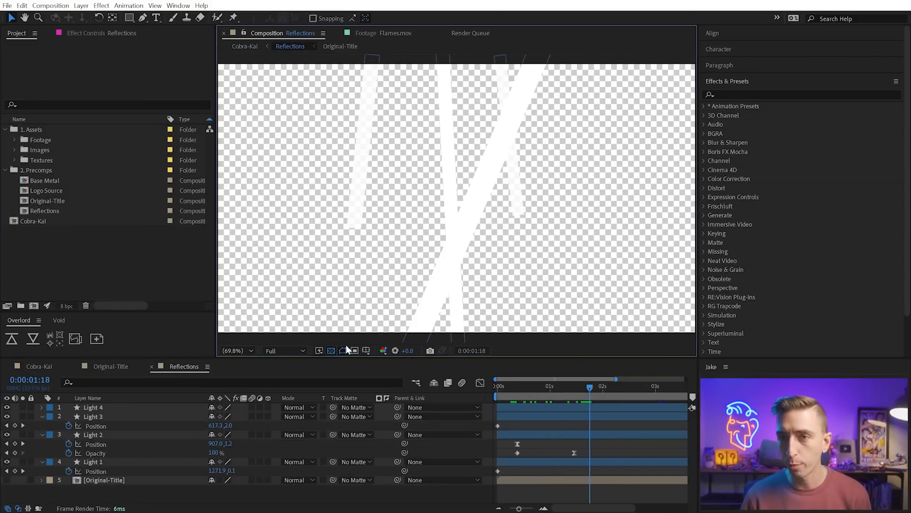
pyautogui.click(49, 368)
pyautogui.click(430, 352)
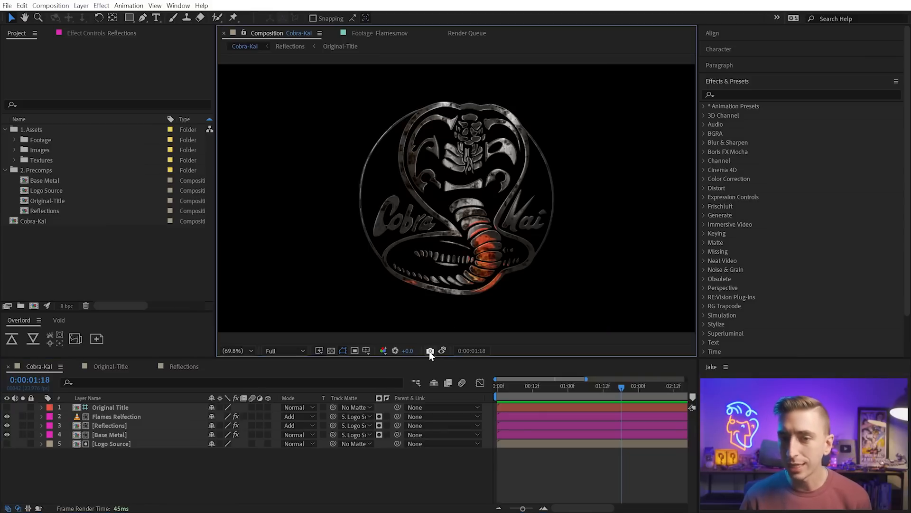
# Add a full-frame black (000000) layer to Reflections and place it below Light 1, directly above Original-Title.
pyautogui.click(182, 367)
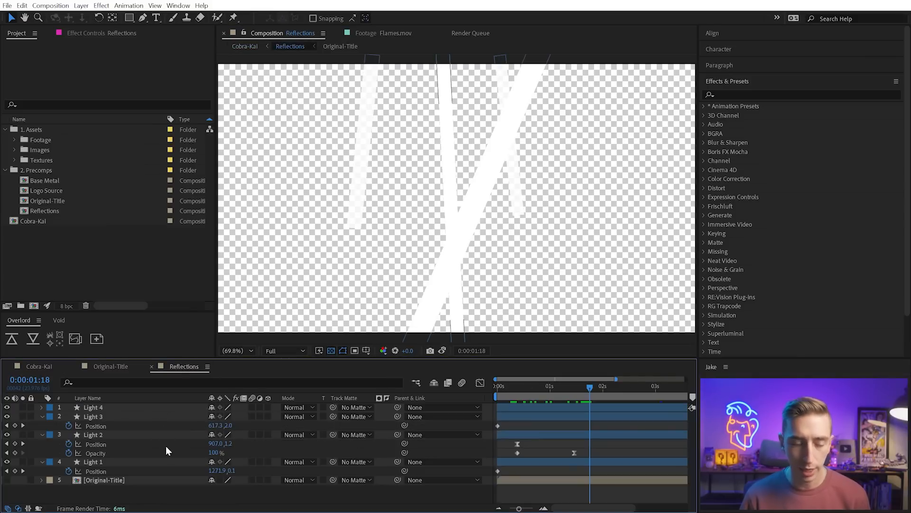
pyautogui.hotkey('ctrl', 'y')
pyautogui.moveTo(539, 240); pyautogui.dragTo(413, 330)
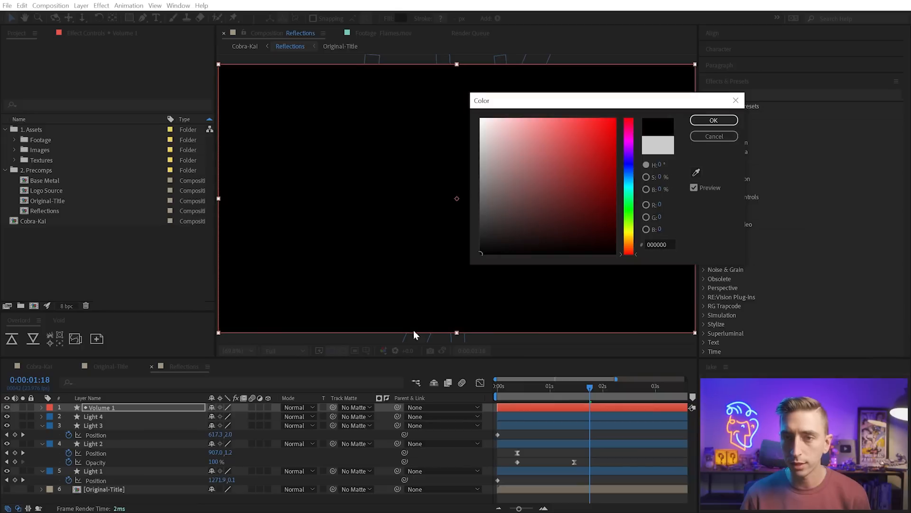
pyautogui.click(714, 122)
pyautogui.moveTo(103, 407); pyautogui.dragTo(102, 481)
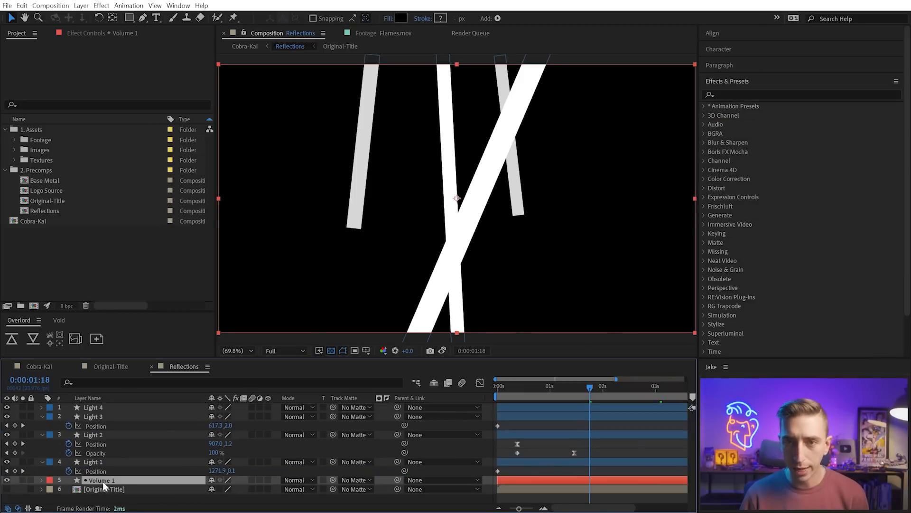
# Compare the Cobra-Kai frame with its snapshot at 100%, and review the composition in a maximized viewer.
pyautogui.click(39, 366)
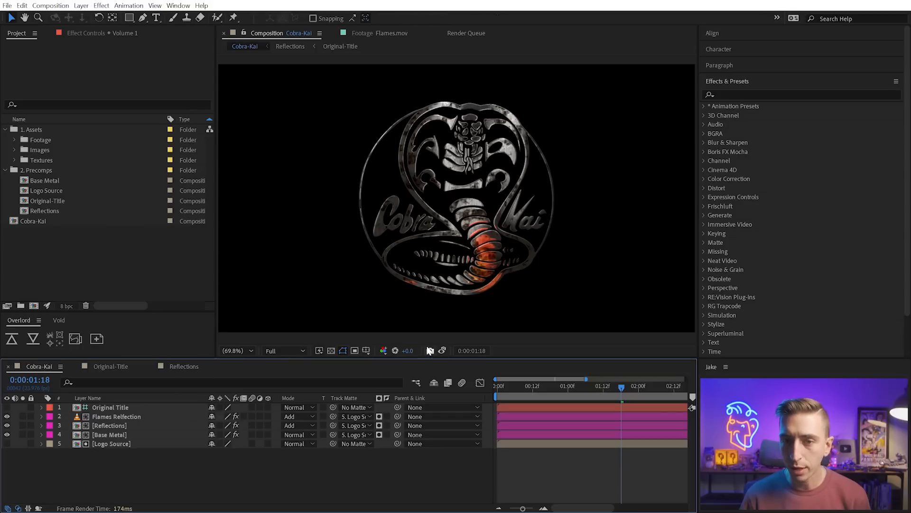
pyautogui.click(448, 284)
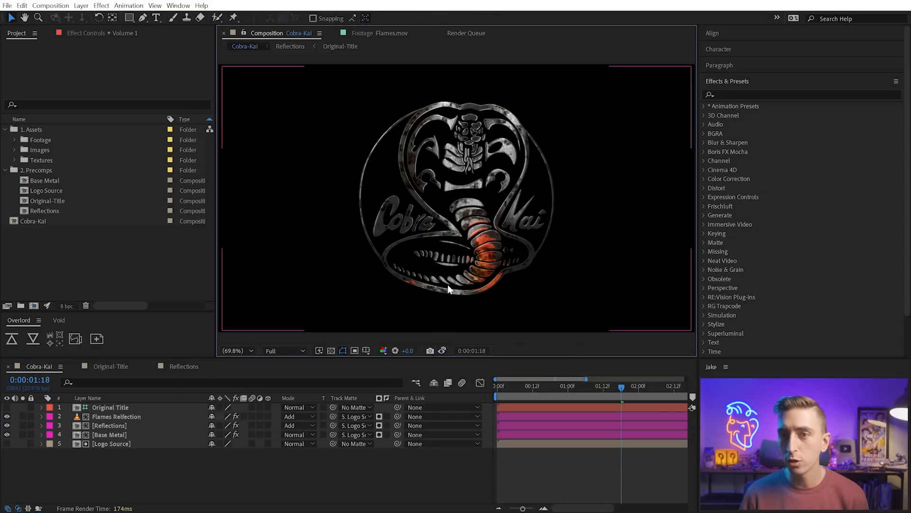
pyautogui.press('/')
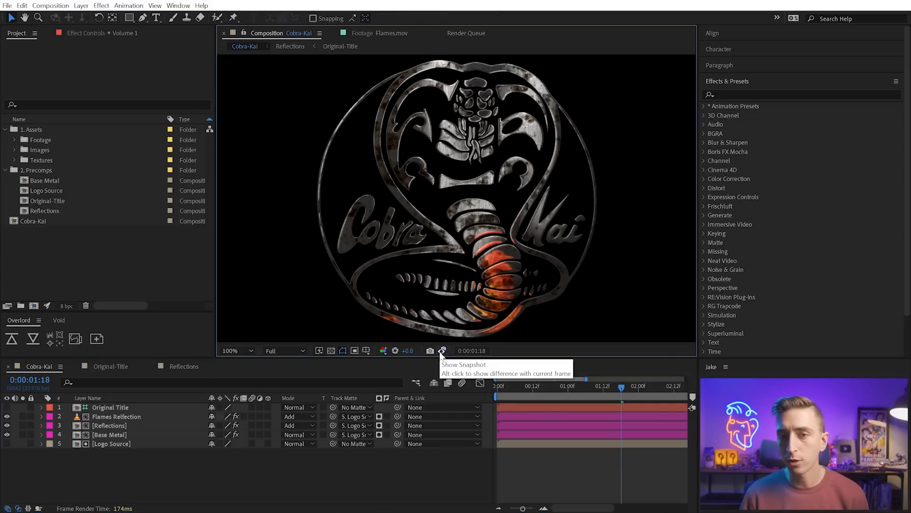
pyautogui.press('`')
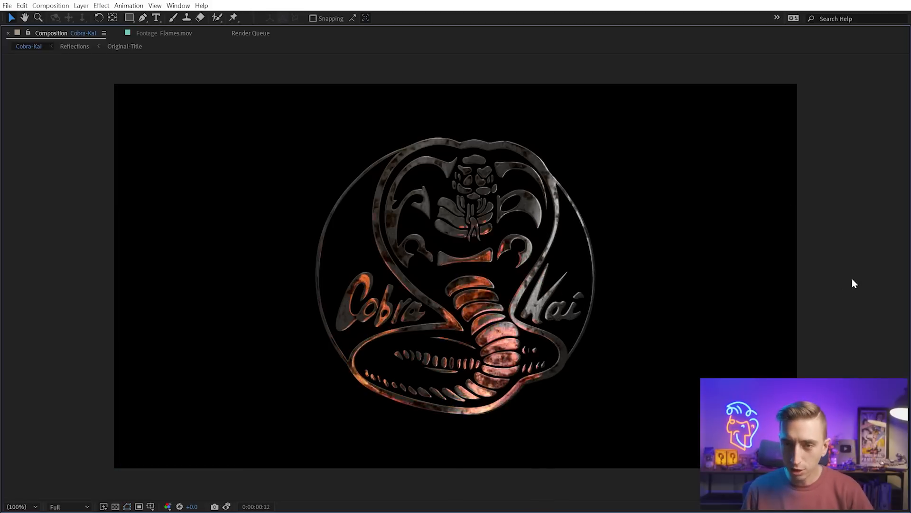